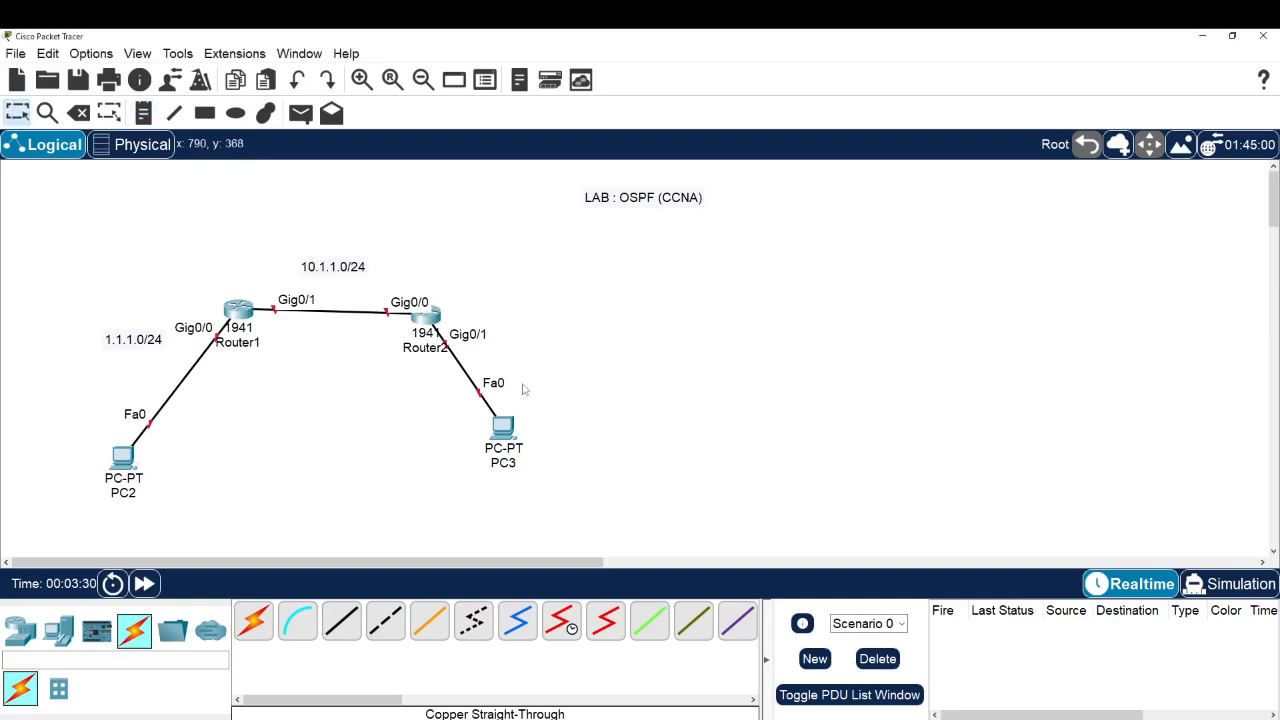
Step: Add the network label 2.1.1.0/24 beside the link between Router2 and PC3
left_click(524, 368)
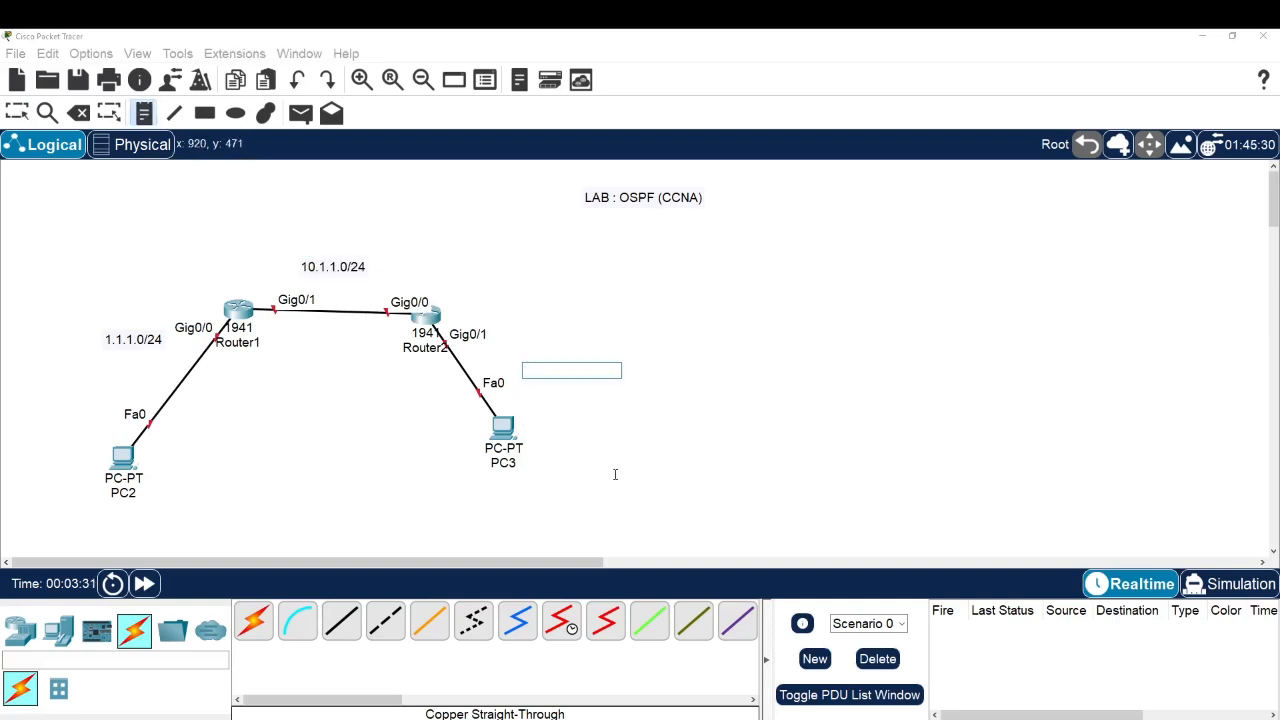
type("2.1.1.0/24")
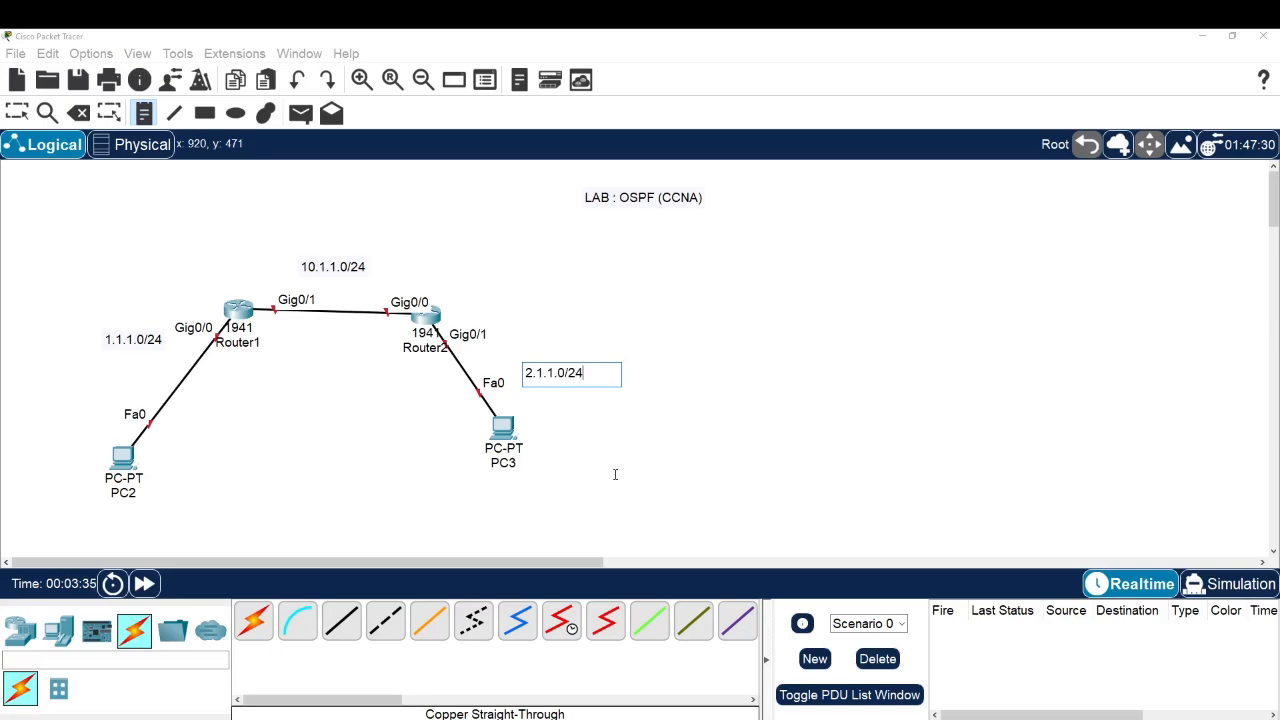
key("Escape")
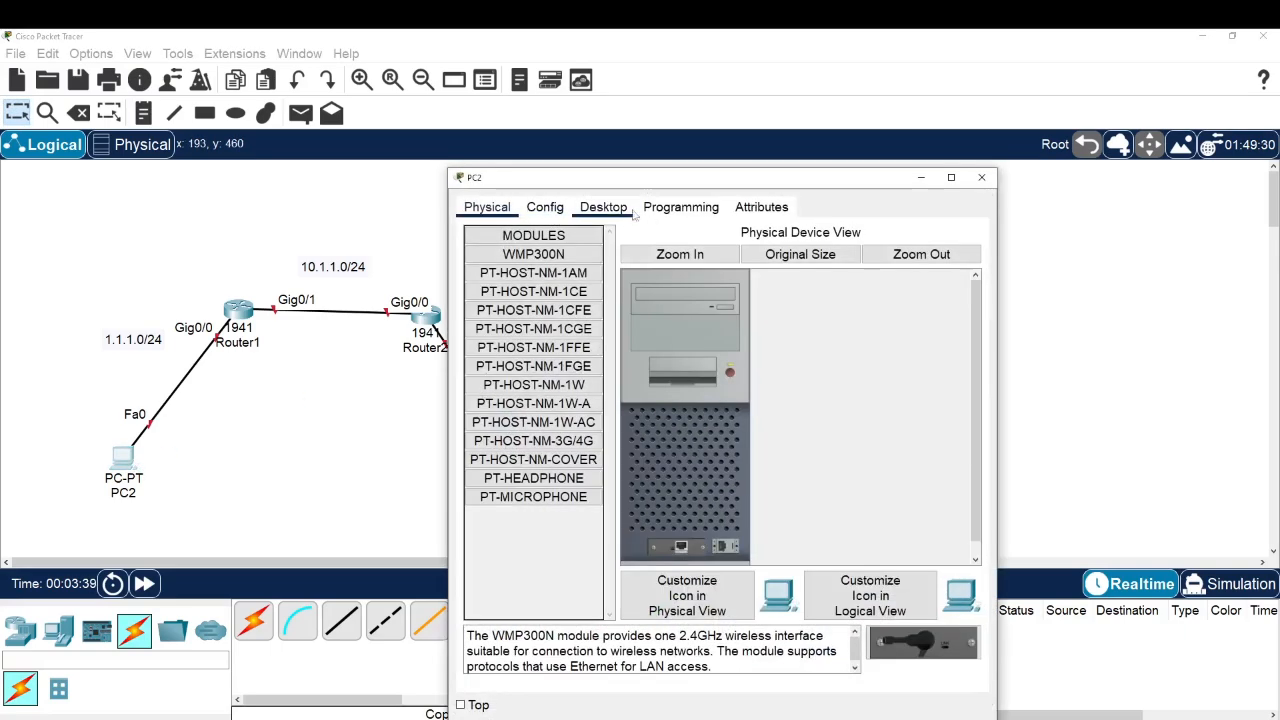
Step: Set PC2's static IP configuration with subnet mask 255.255.255.0 and default gateway 1.1.1.1
left_click(604, 208)
left_click_drag(660, 181, 952, 134)
type("5.255.0")
key("Tab")
type("1.1.1")
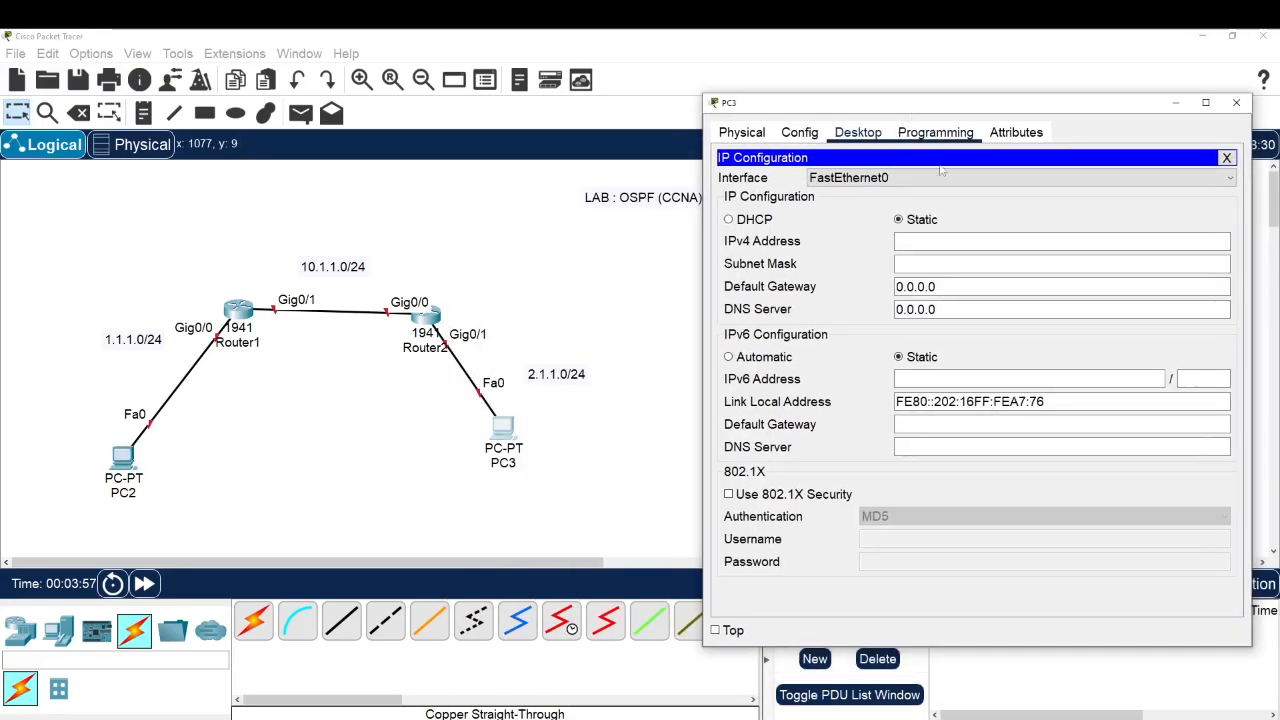
Step: Configure PC3 with static IPv4 address 2.1.1.2, subnet mask 255.255.255.0 and default gateway 2.1.1.1
left_click(960, 241)
type("2.1.1.2")
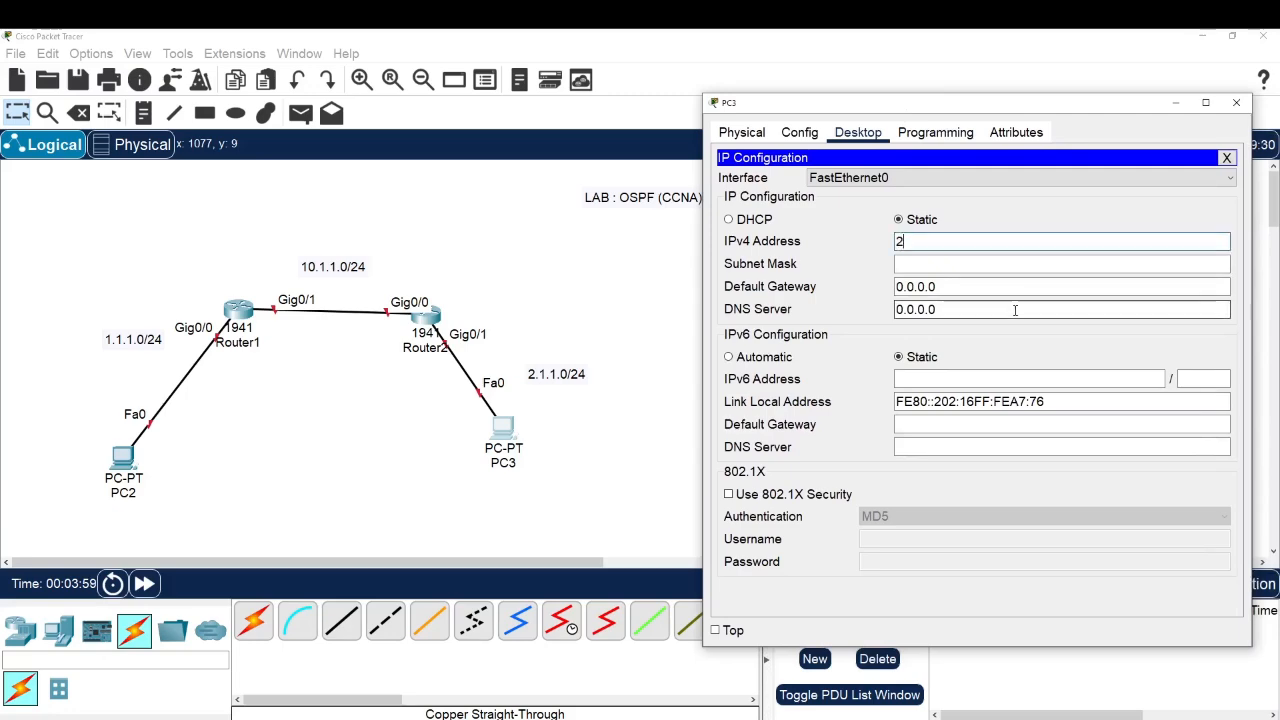
key("Tab")
type("255.255.255.0")
key("Tab")
type("2.1.1.1")
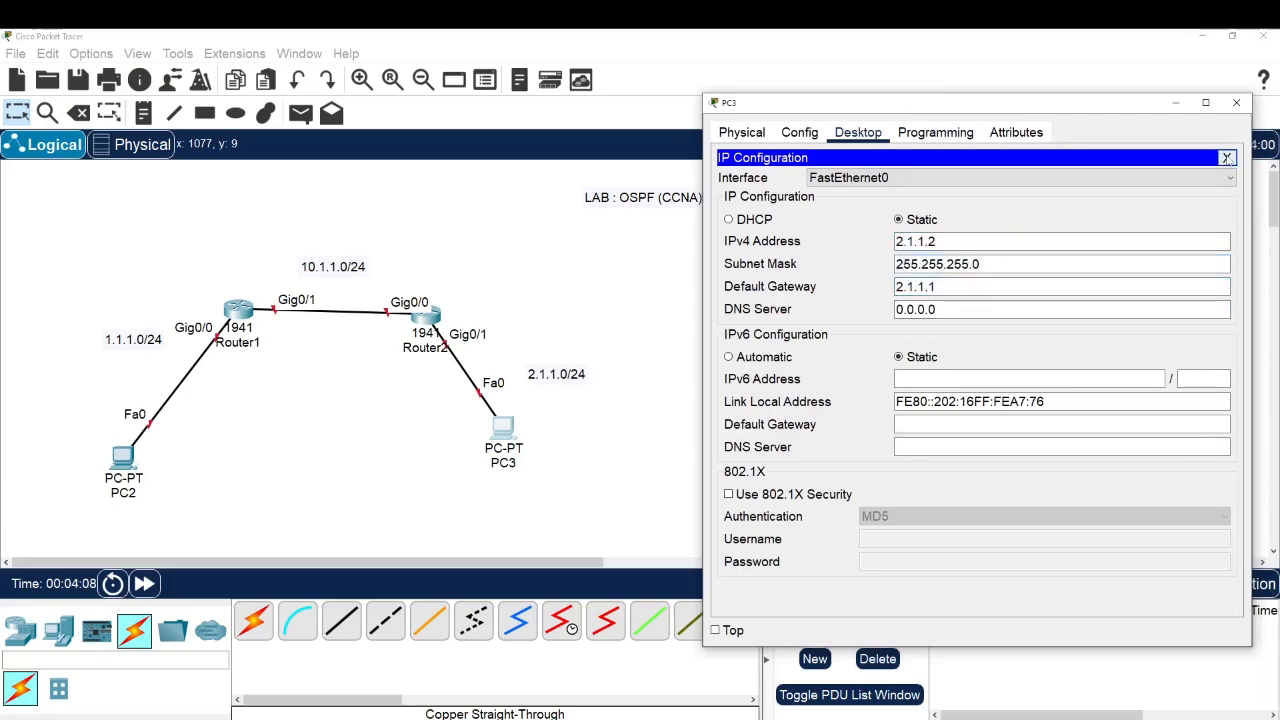
left_click(1236, 102)
Step: On Router1, assign 1.1.1.1 255.255.255.0 to interface g0/0 from the command line
left_click(238, 310)
left_click_drag(643, 179, 780, 150)
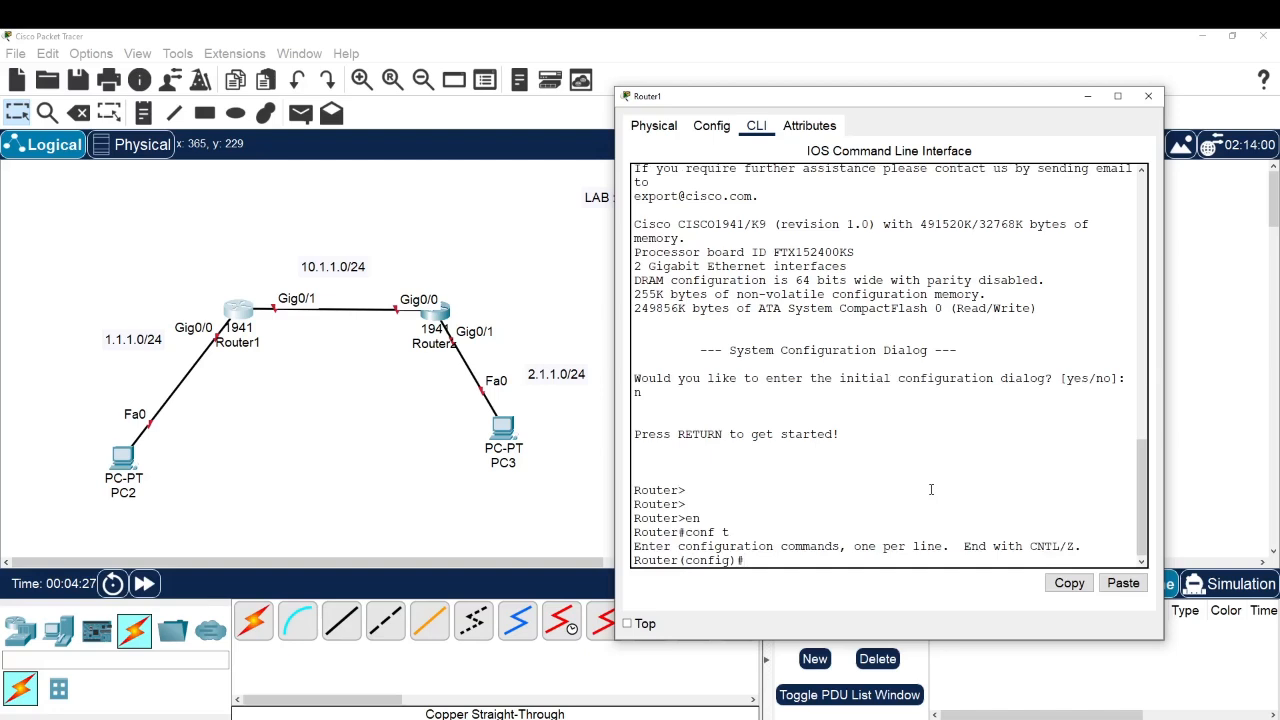
type("int g0/0")
key("Return")
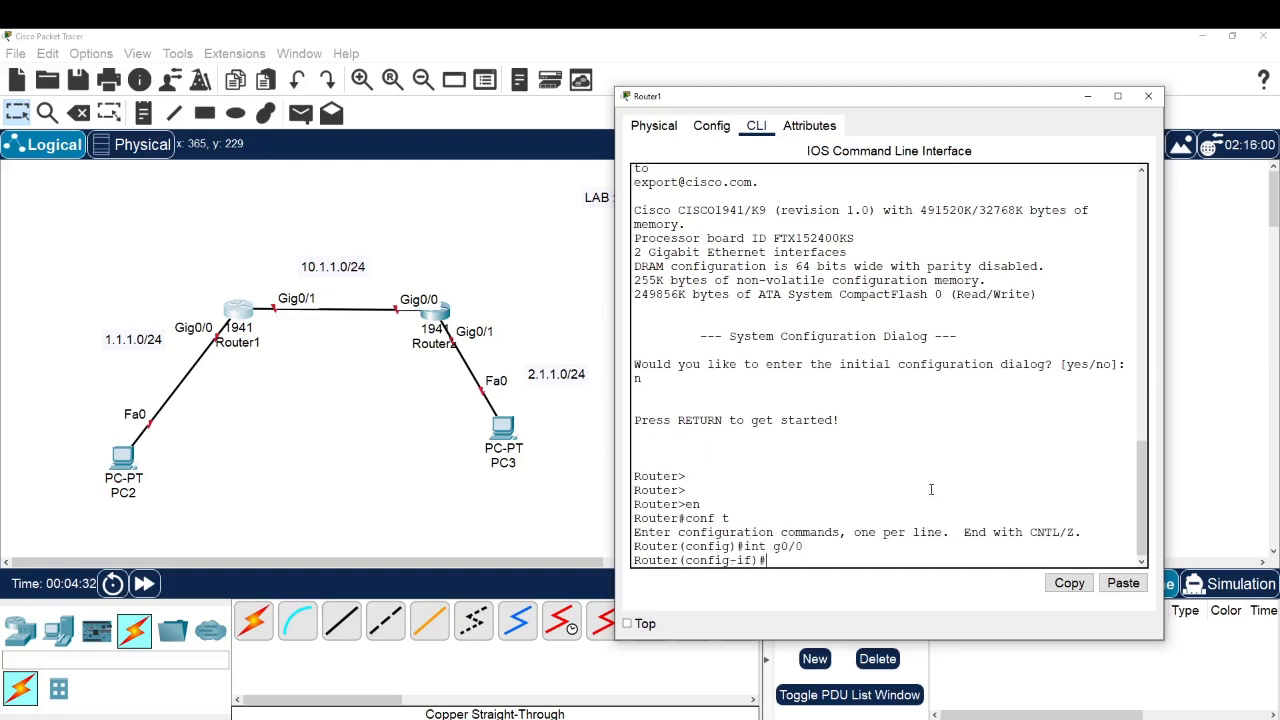
type("ip add")
key("Tab")
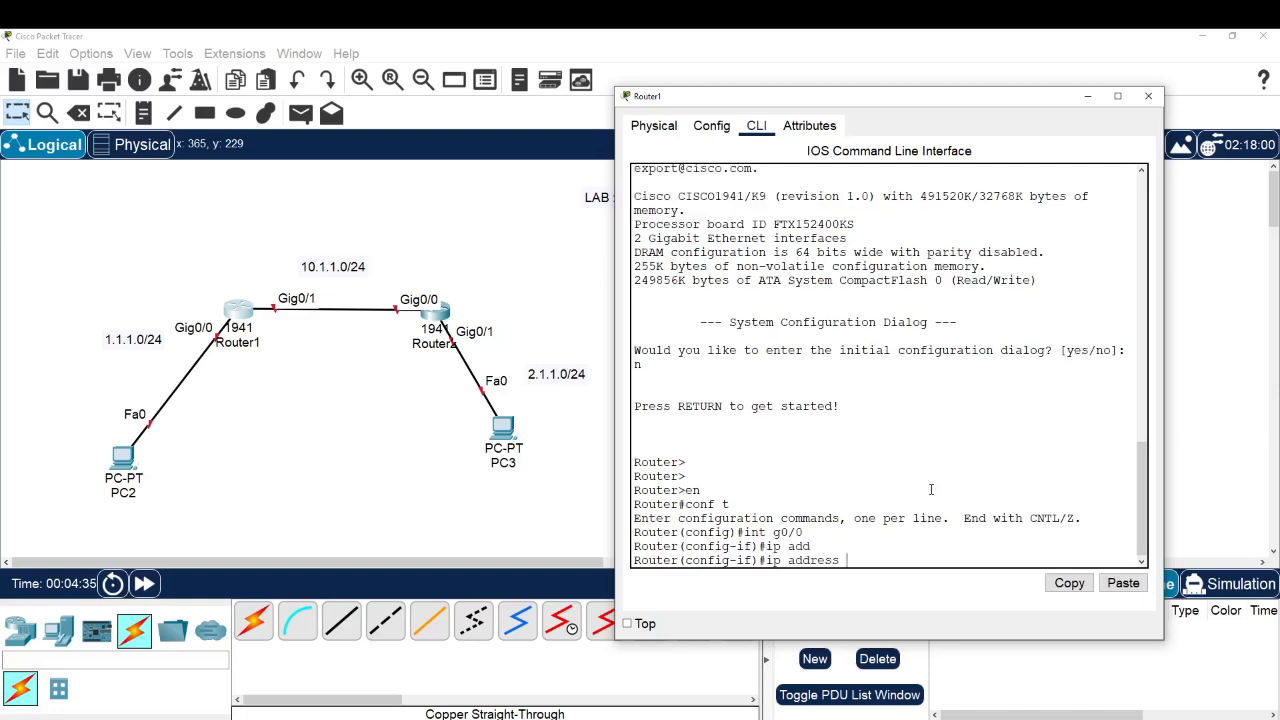
type("1.1.1.1 255.255.255.0")
key("Return")
Step: Enable Router1's g0/0 interface with no sh
type("no s")
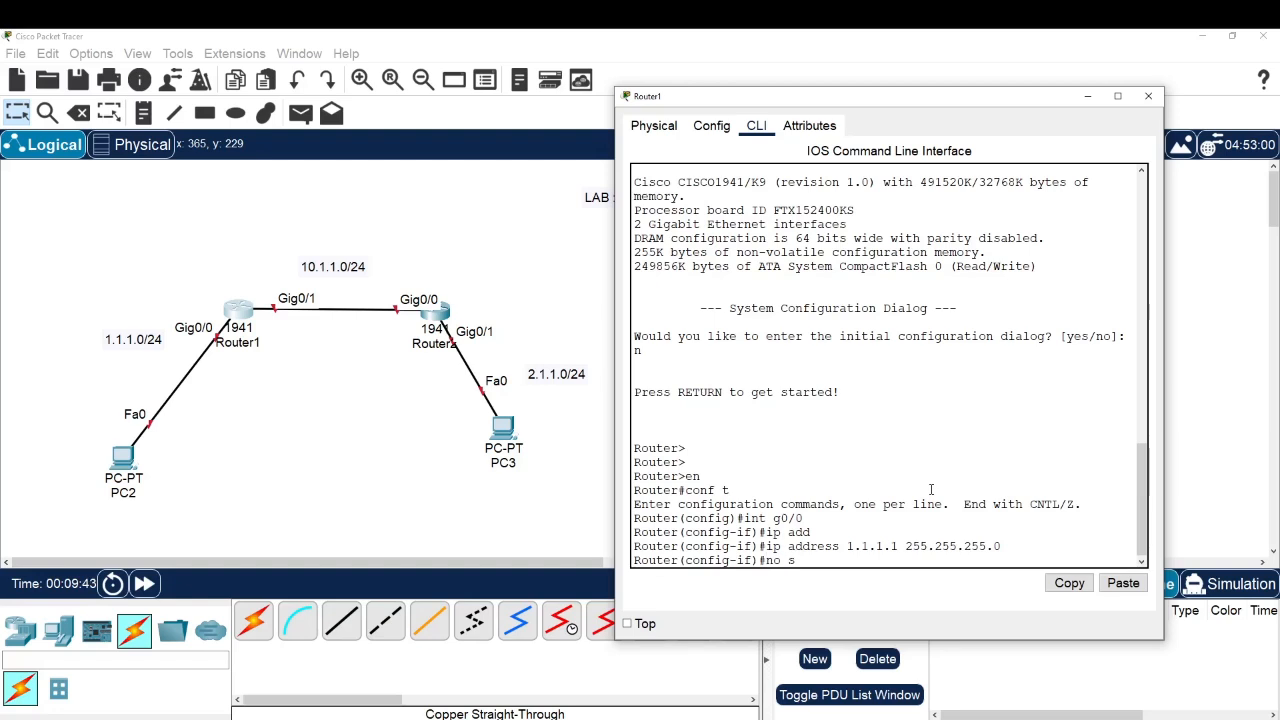
type("h")
key("Return")
key("Return")
key("Return")
key("Return")
key("Return")
Step: Assign 10.1.1.1 255.255.255.0 to Router1's g0/1 interface and enable it with no sh
type("in")
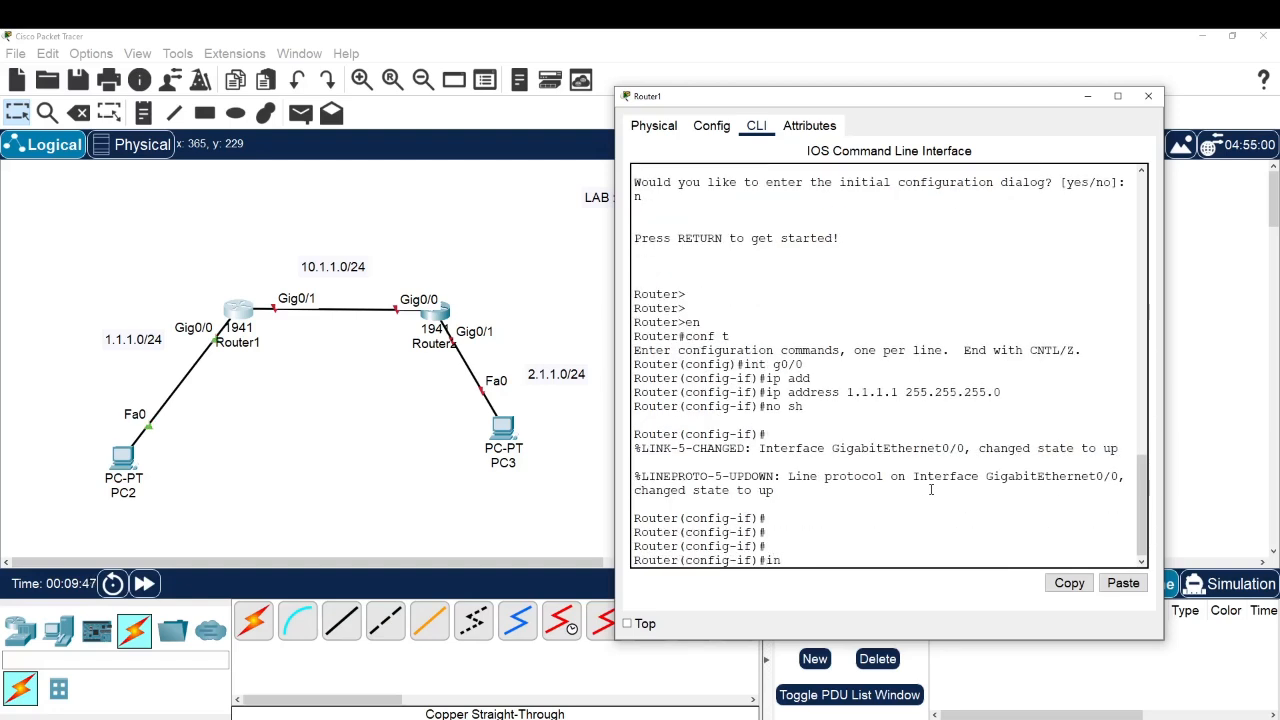
type("t g0/1")
key("Return")
type("ip add")
key("Tab")
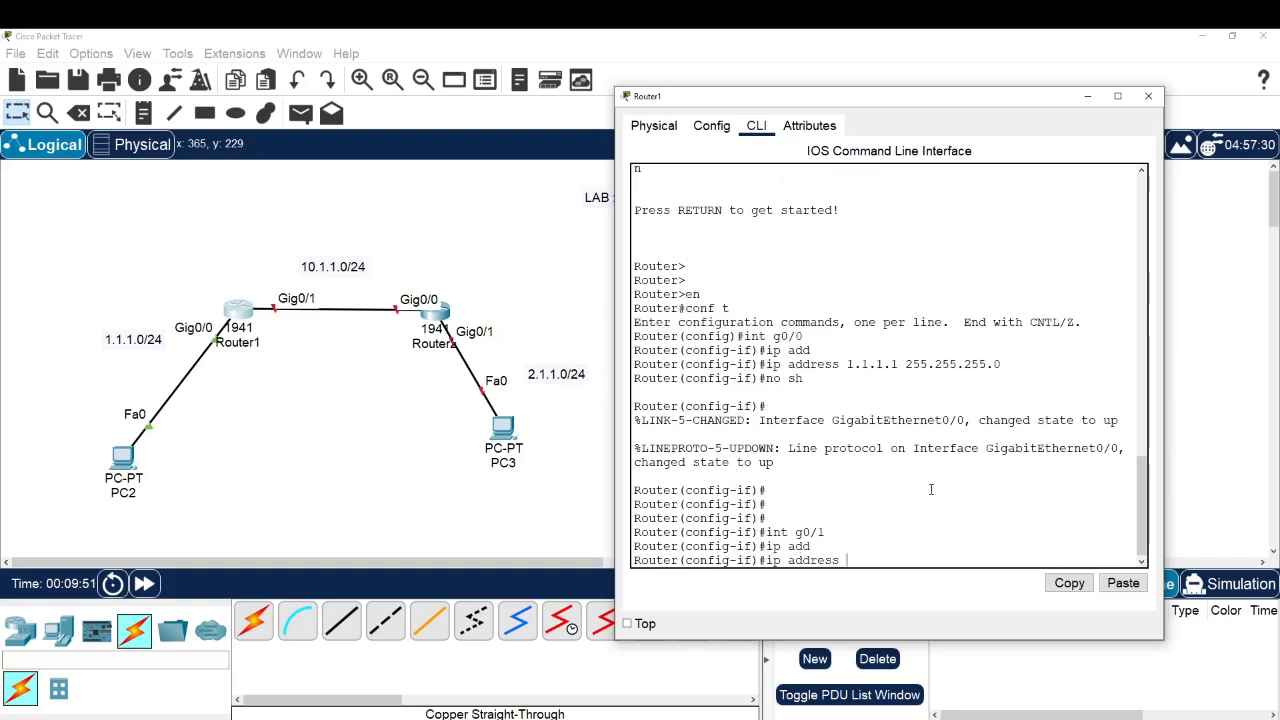
type("10.1.1.1 255.255.255.0")
key("Return")
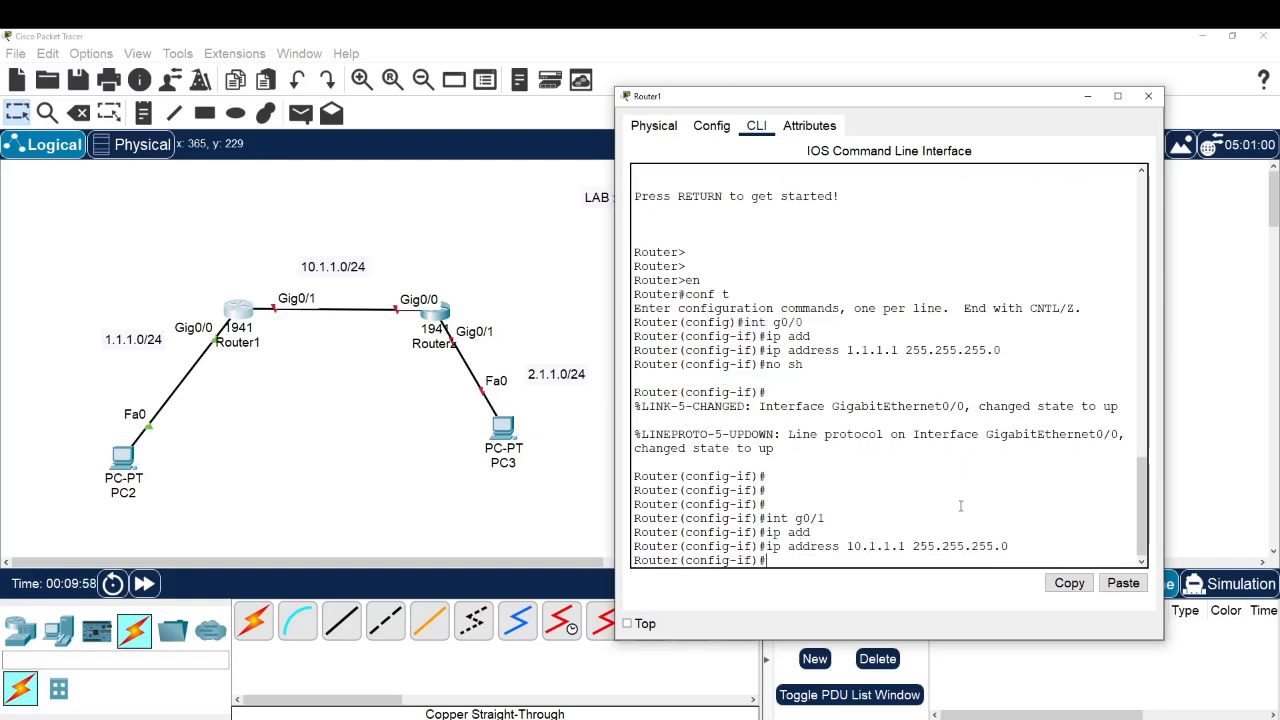
type("no sh")
key("Return")
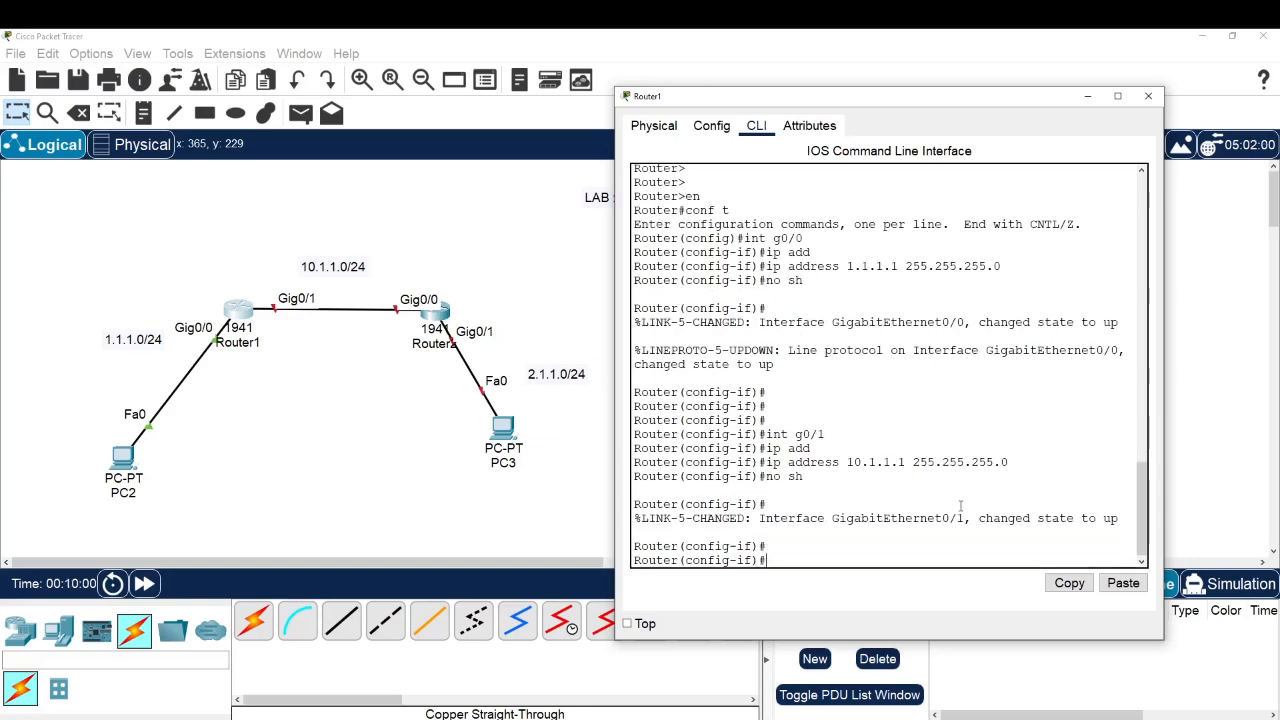
left_click(1148, 96)
Step: On Router2, assign 2.1.1.1 255.255.255.0 to interface g0/1 and enable it with no sh
left_click(433, 310)
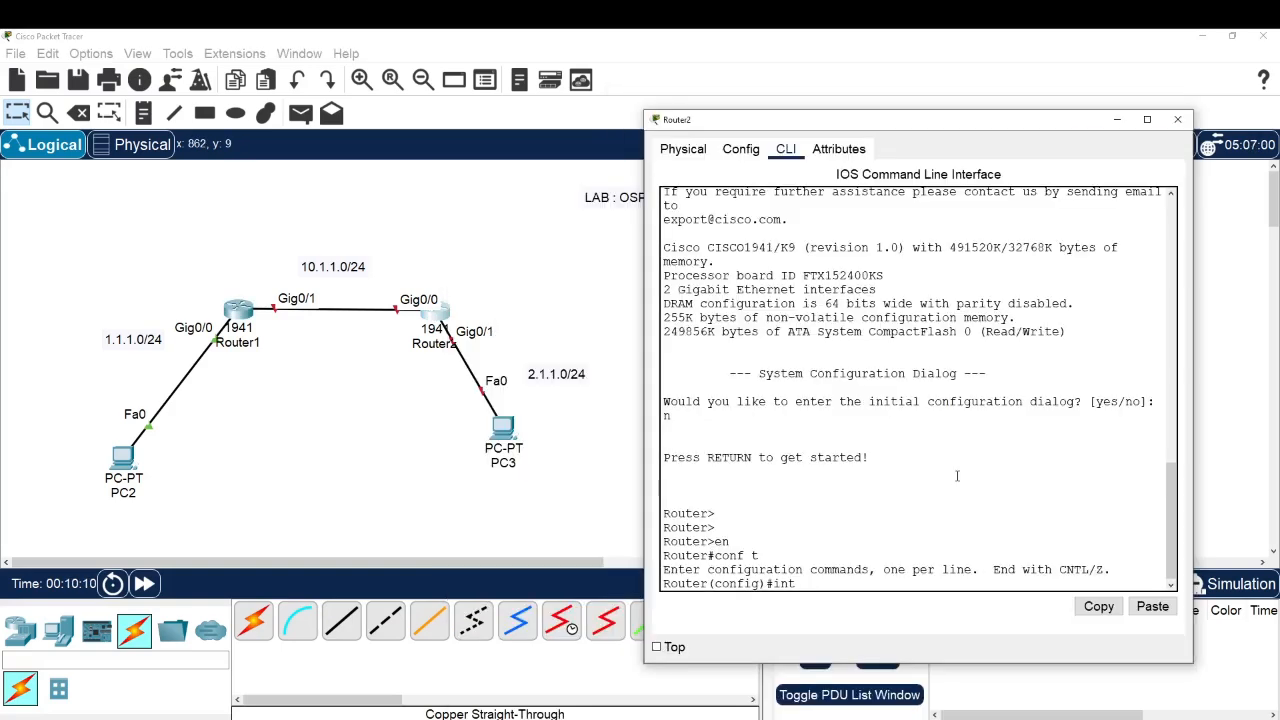
type("g0/1")
key("Return")
type("ip add")
key("Tab")
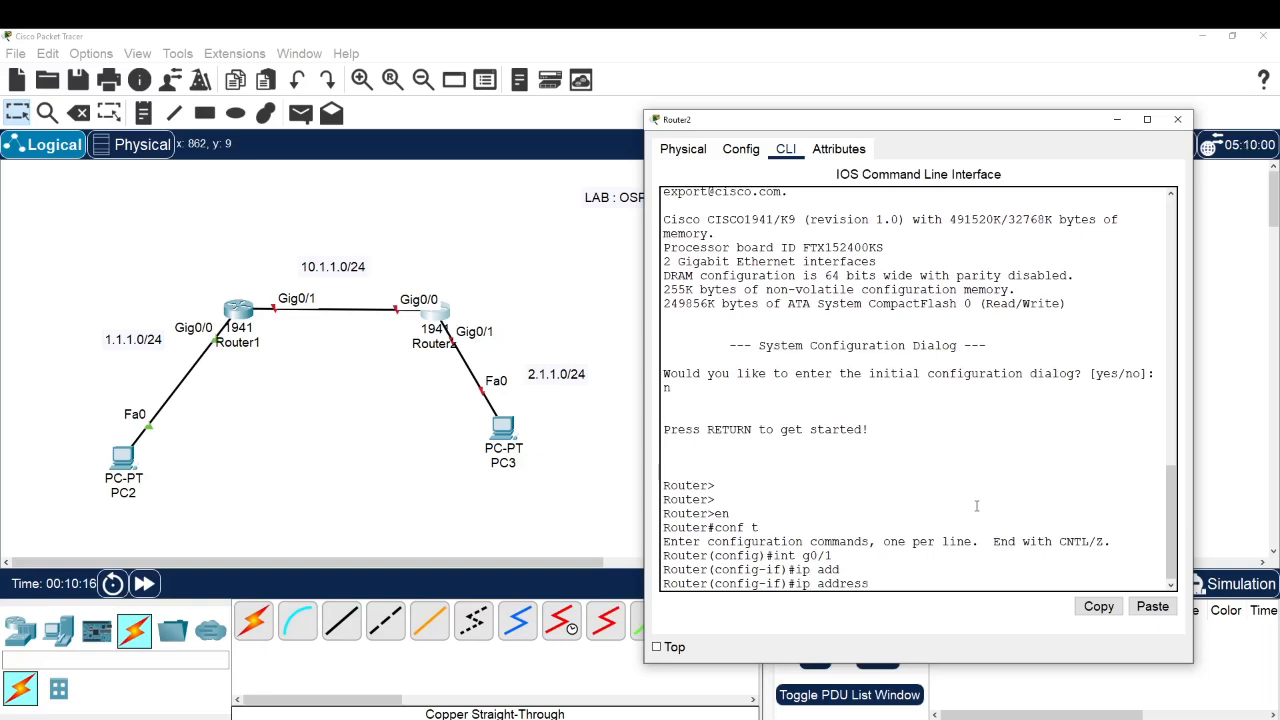
type("2.1.1.1 255.255.255.0")
key("Return")
type("no sh")
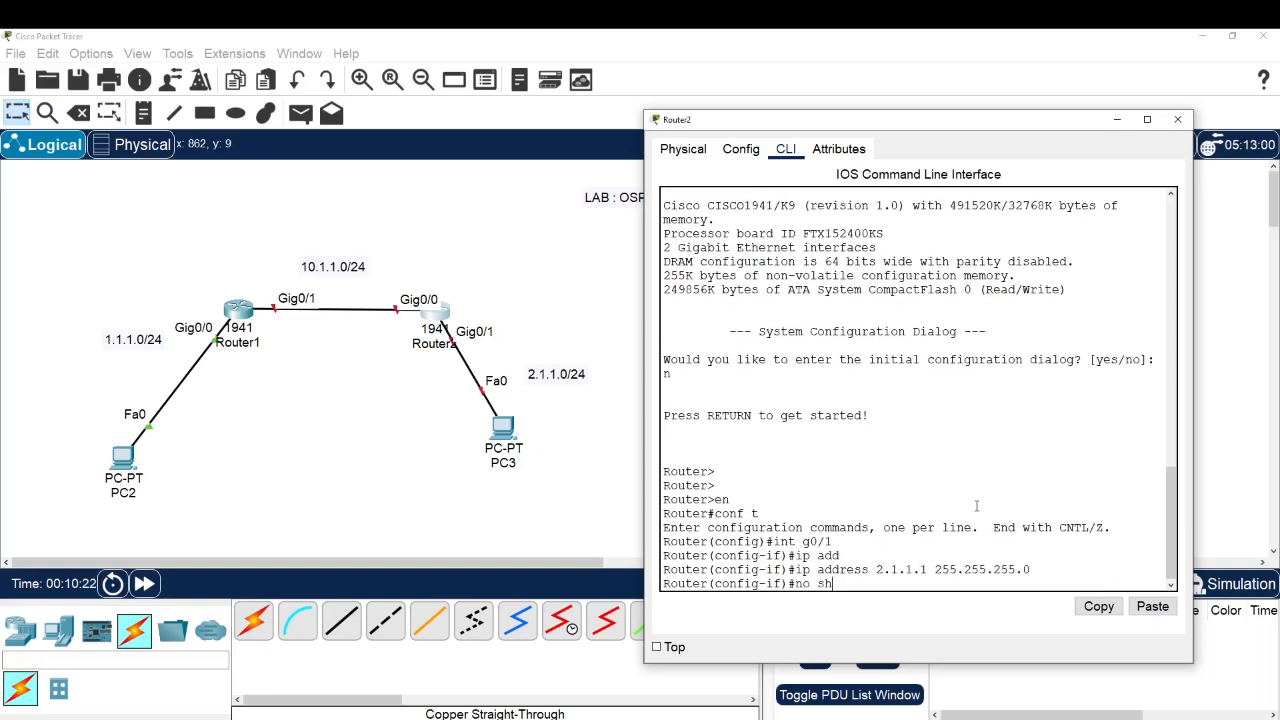
key("Return")
key("Return")
Step: Assign 10.1.1.2 255.255.255.0 to Router2's g0/0 interface and enable it with no sh
type("int g0/0")
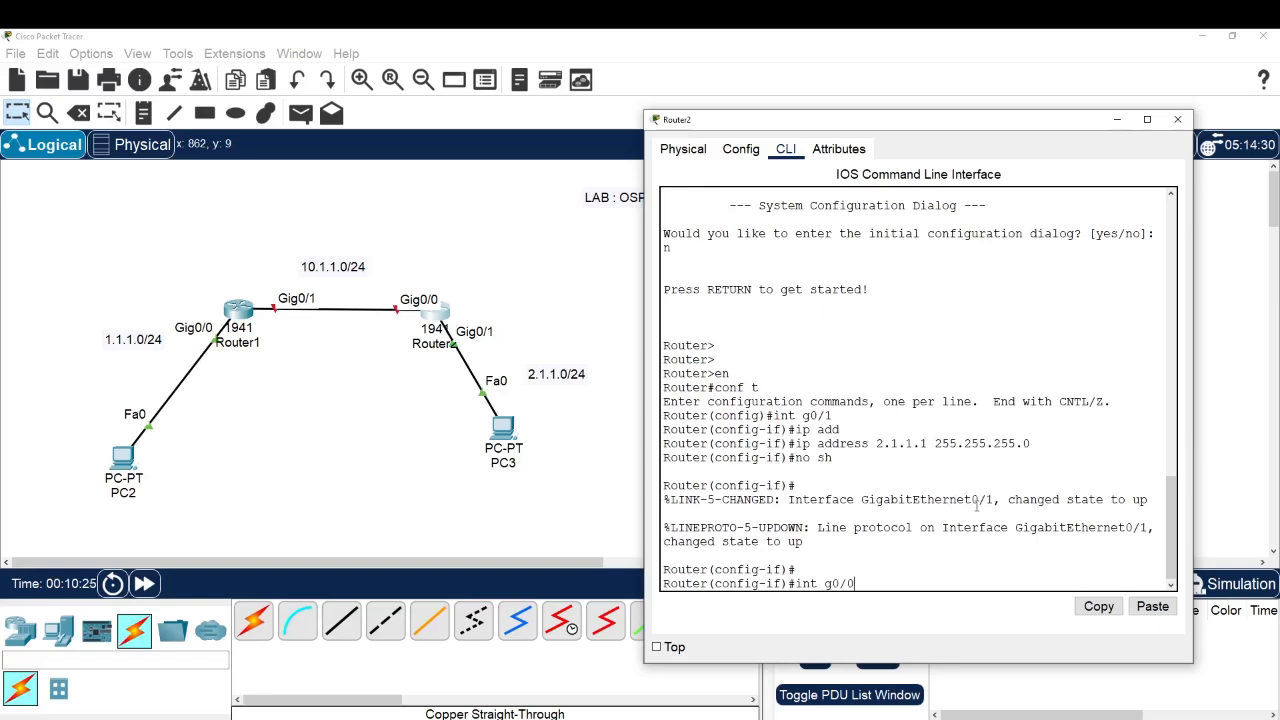
key("Return")
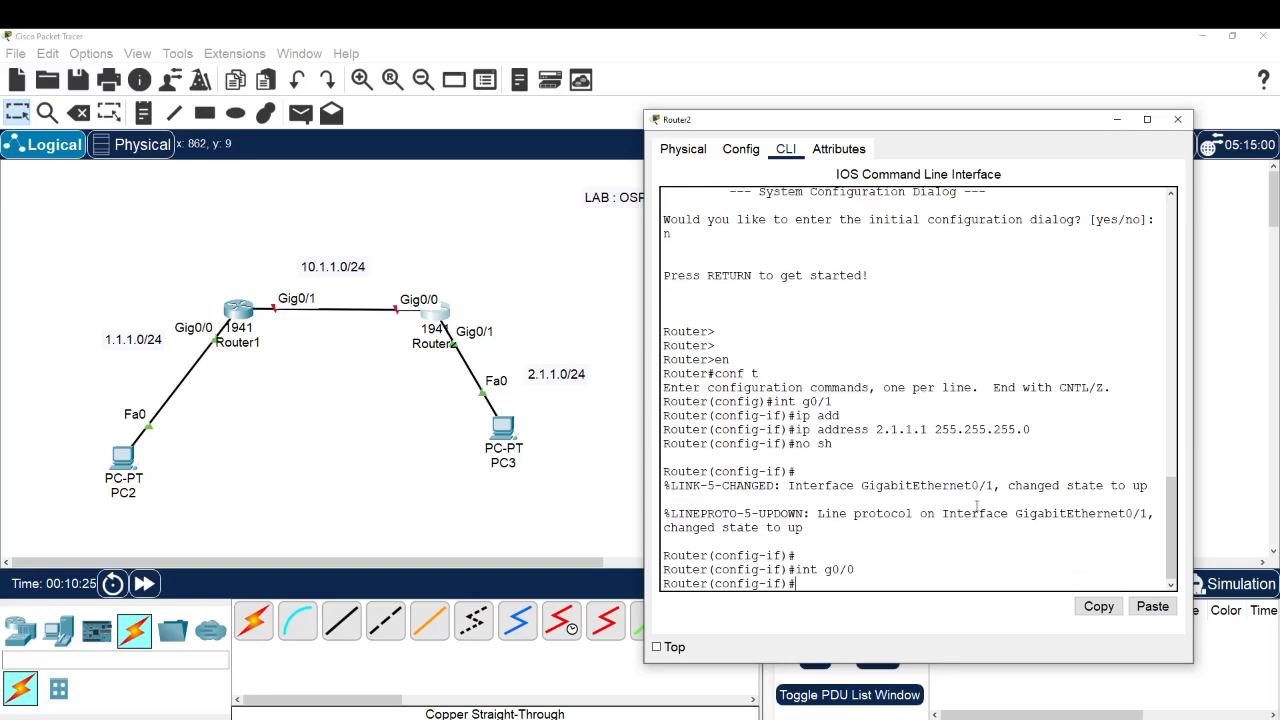
type("ip add")
key("Tab")
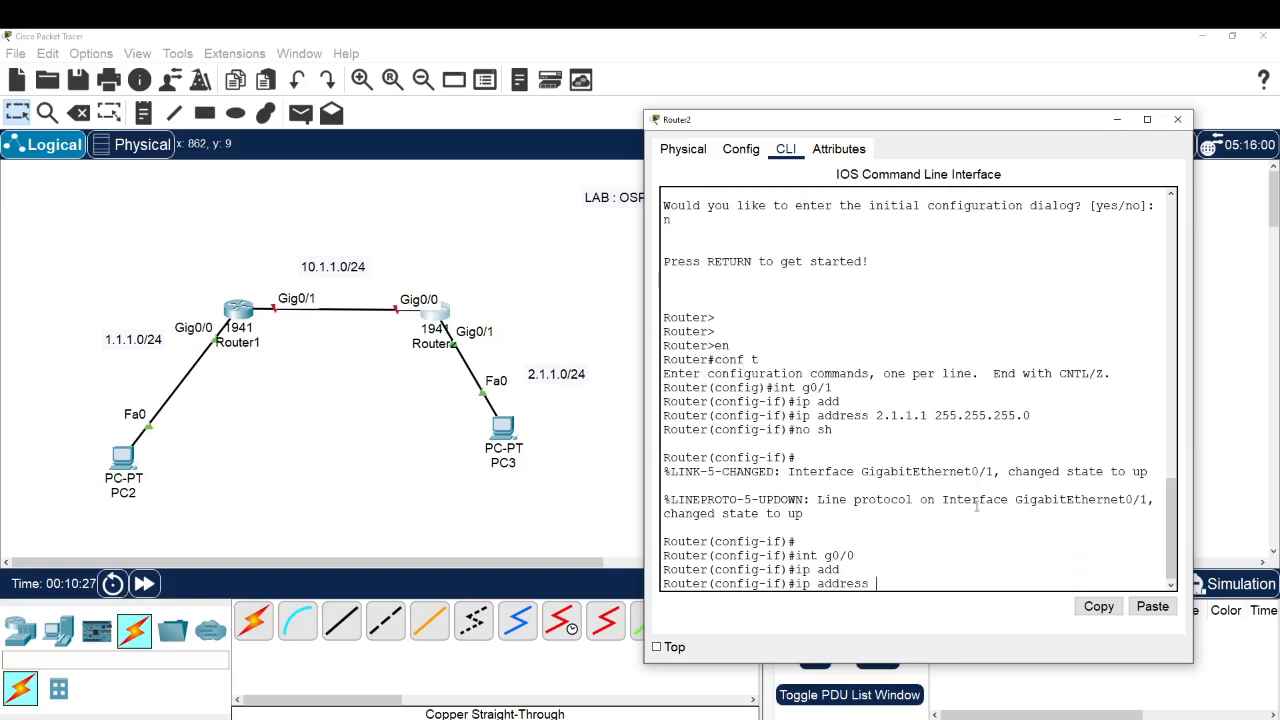
type("10.1.1.2 255.255.255.0")
key("Return")
type("no")
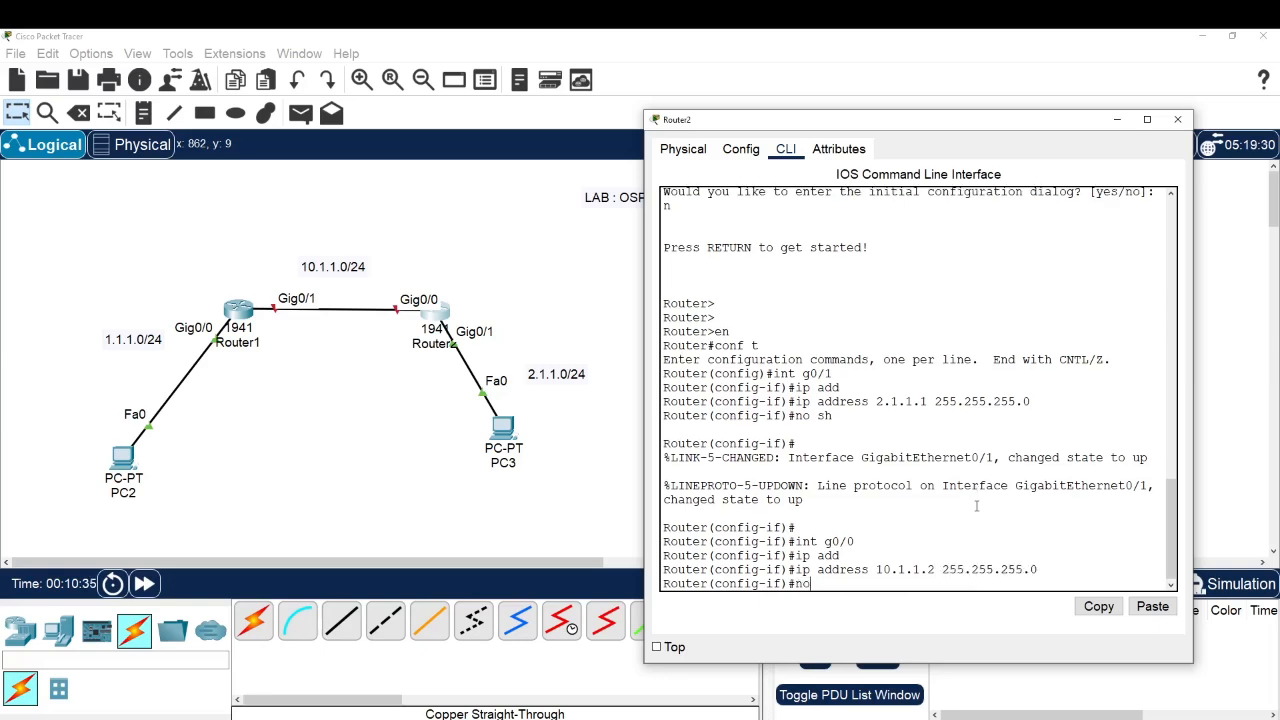
type(" sh")
key("Return")
key("Return")
key("Return")
key("Return")
key("Return")
Step: Exit interface and global configuration on Router2 to return to privileged EXEC mode
type("exi")
key("Return")
key("Return")
key("Return")
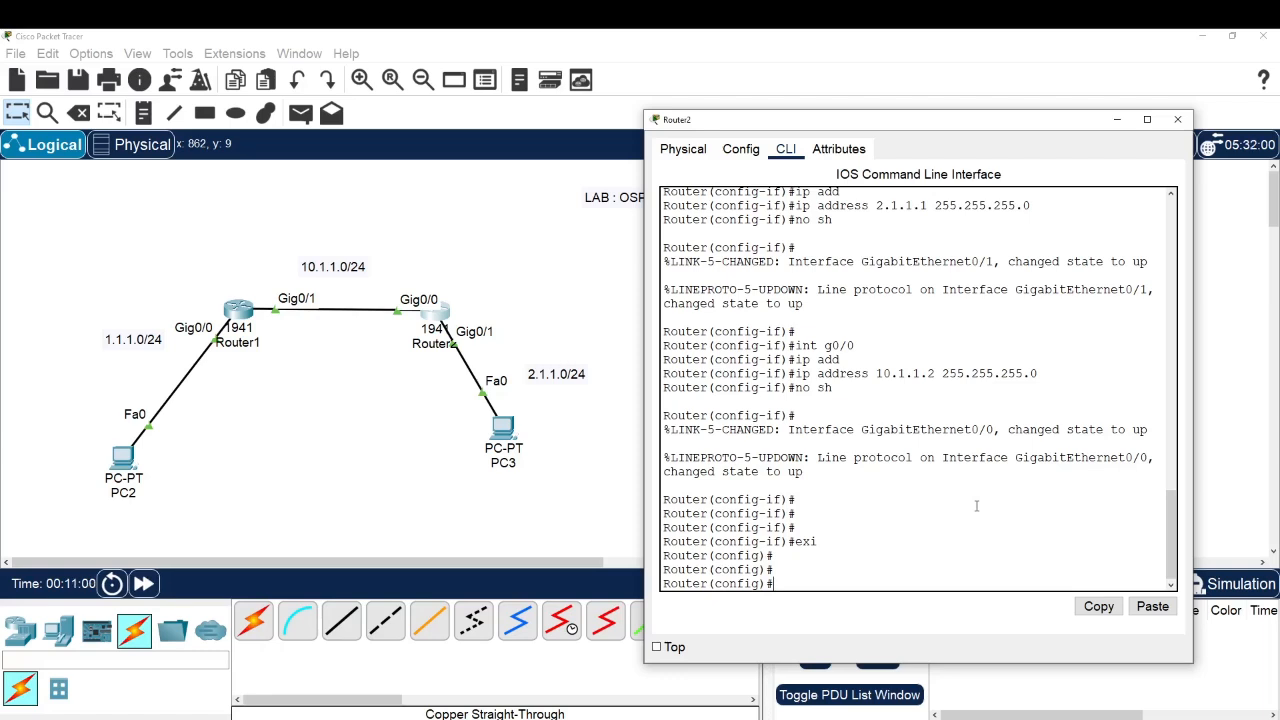
type("exi")
key("Return")
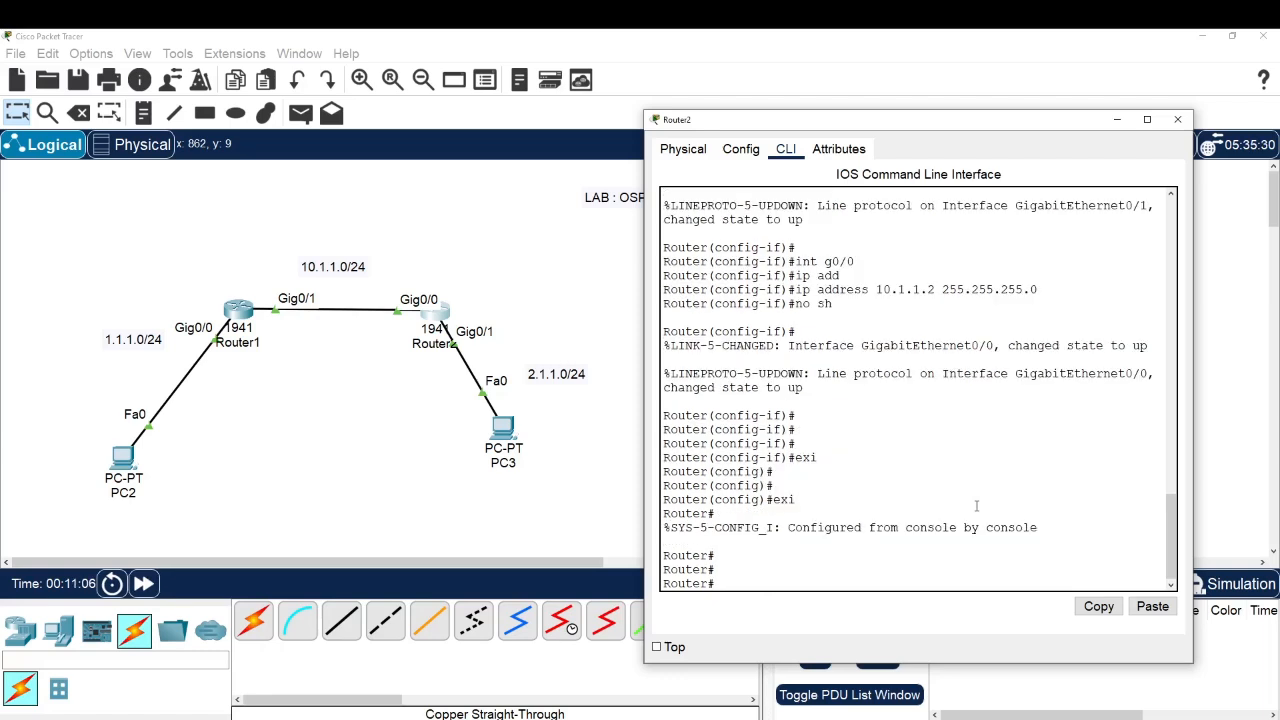
key("Return")
key("Return")
Step: Display Router2's routing table with show ip route
type("sho")
key("Tab")
type("ip")
key("Tab")
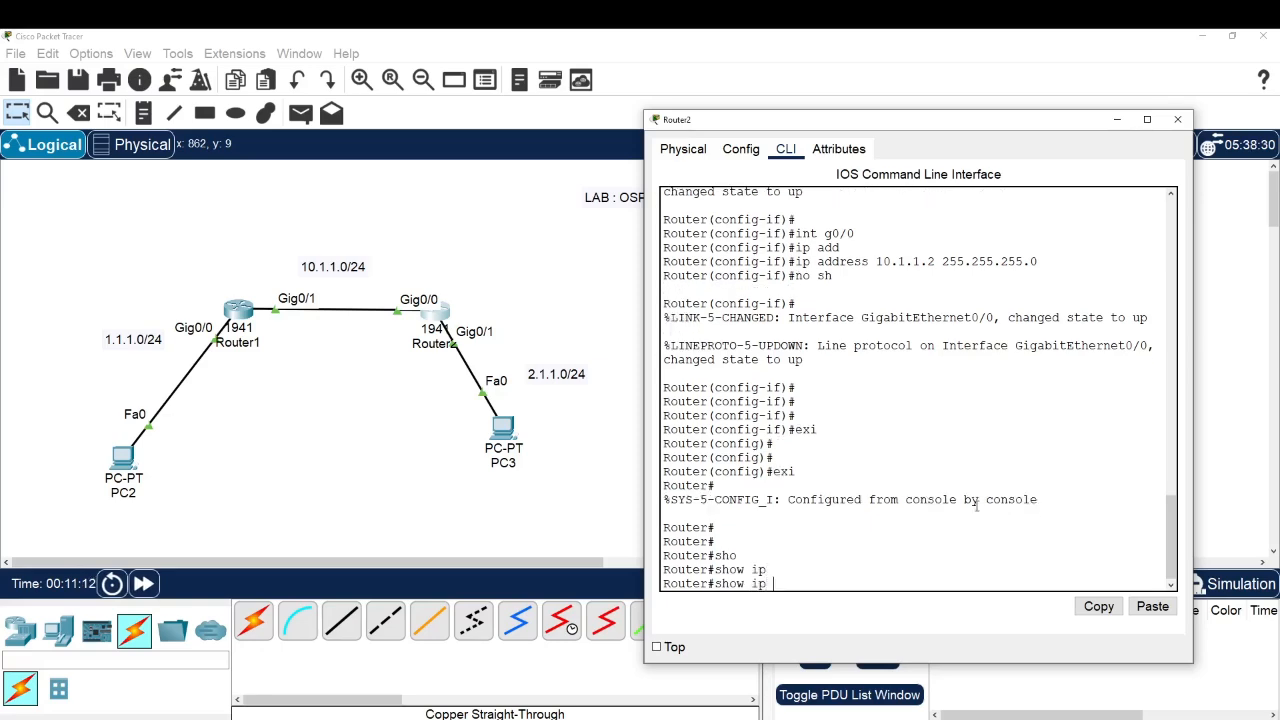
type("ro")
key("Tab")
key("Return")
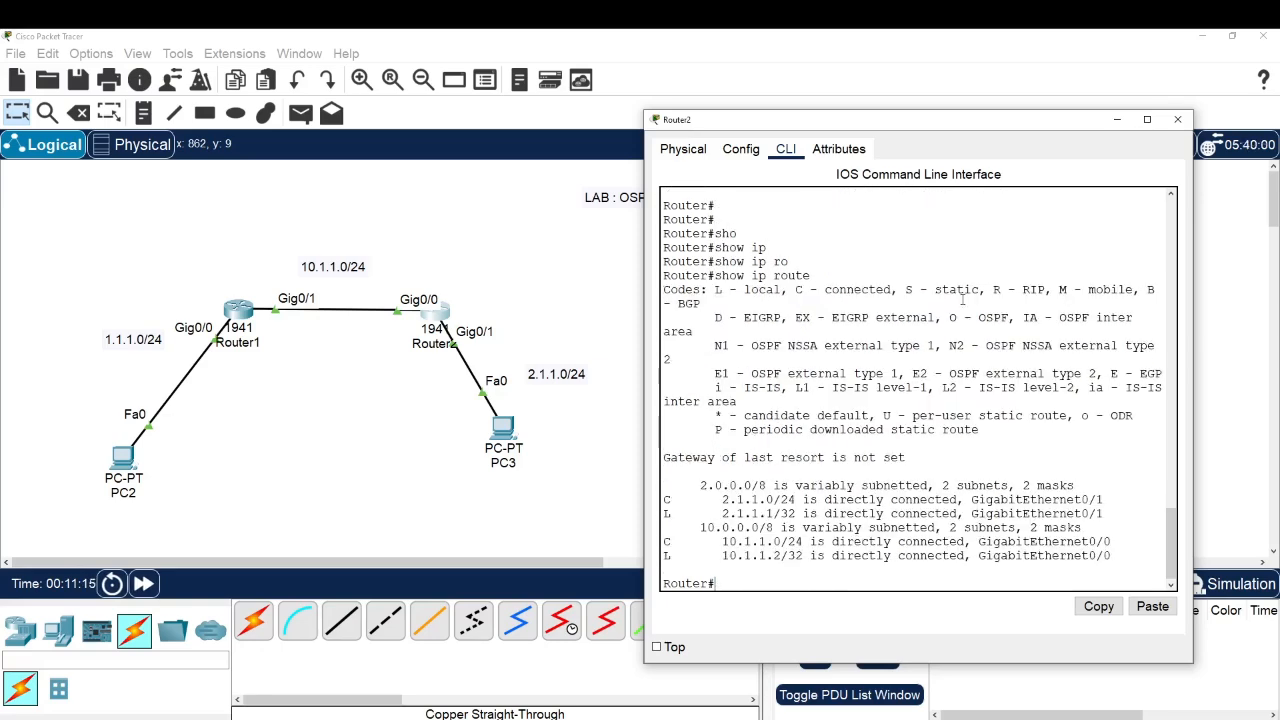
Step: Enlarge the Router2 window and compare the C and L route entries with the codes legend
left_click(1147, 119)
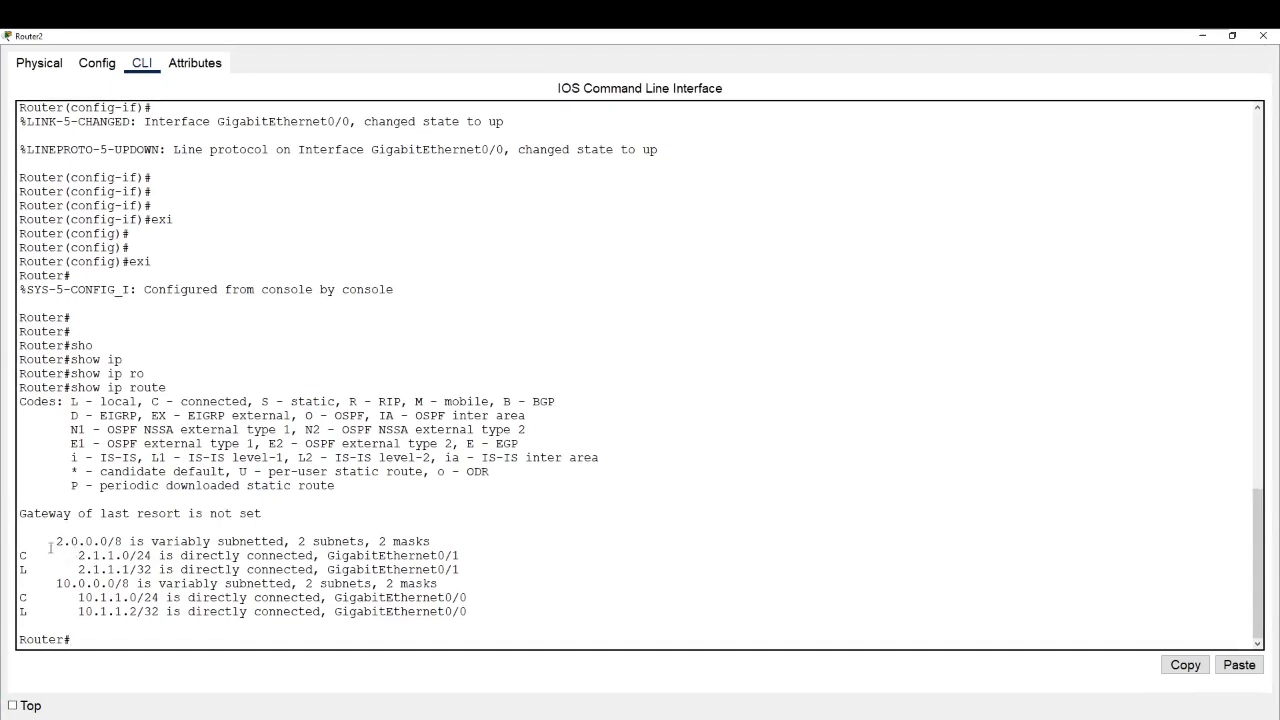
mouse_move(31, 555)
left_mouse_down()
mouse_move(17, 555)
mouse_move(18, 569)
mouse_move(33, 555)
mouse_move(19, 555)
left_mouse_up()
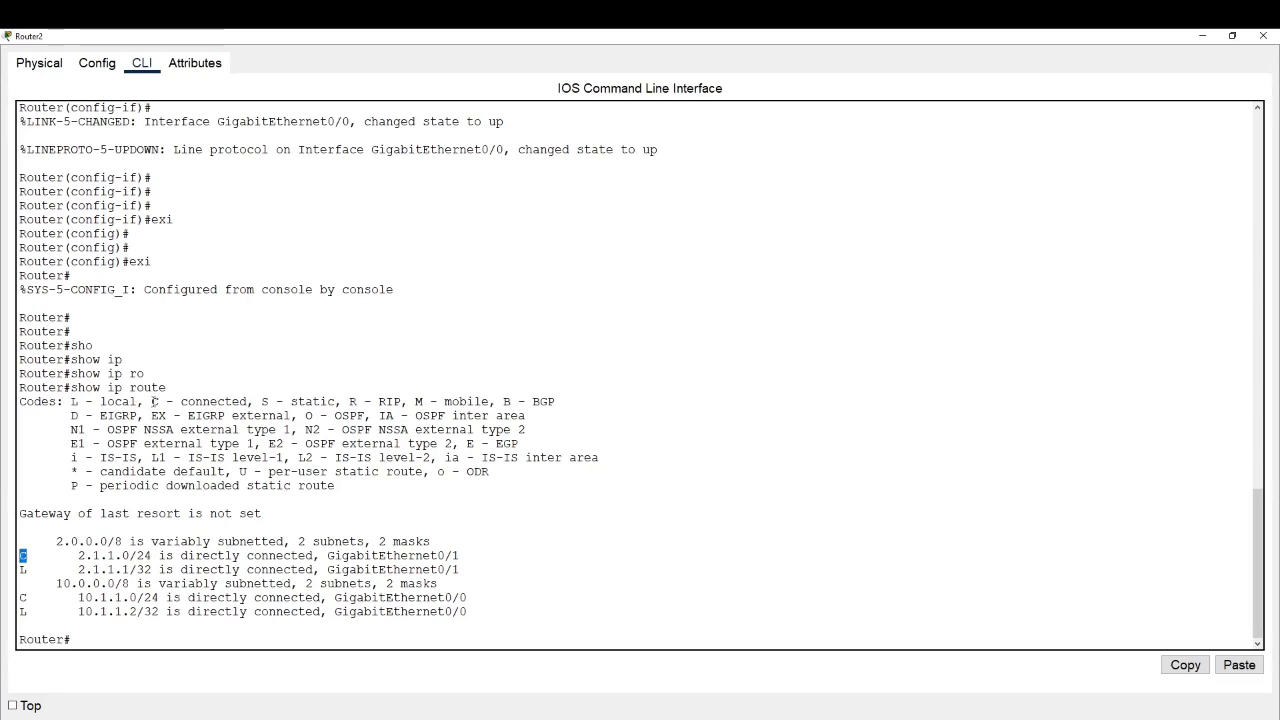
left_click_drag(151, 401, 247, 401)
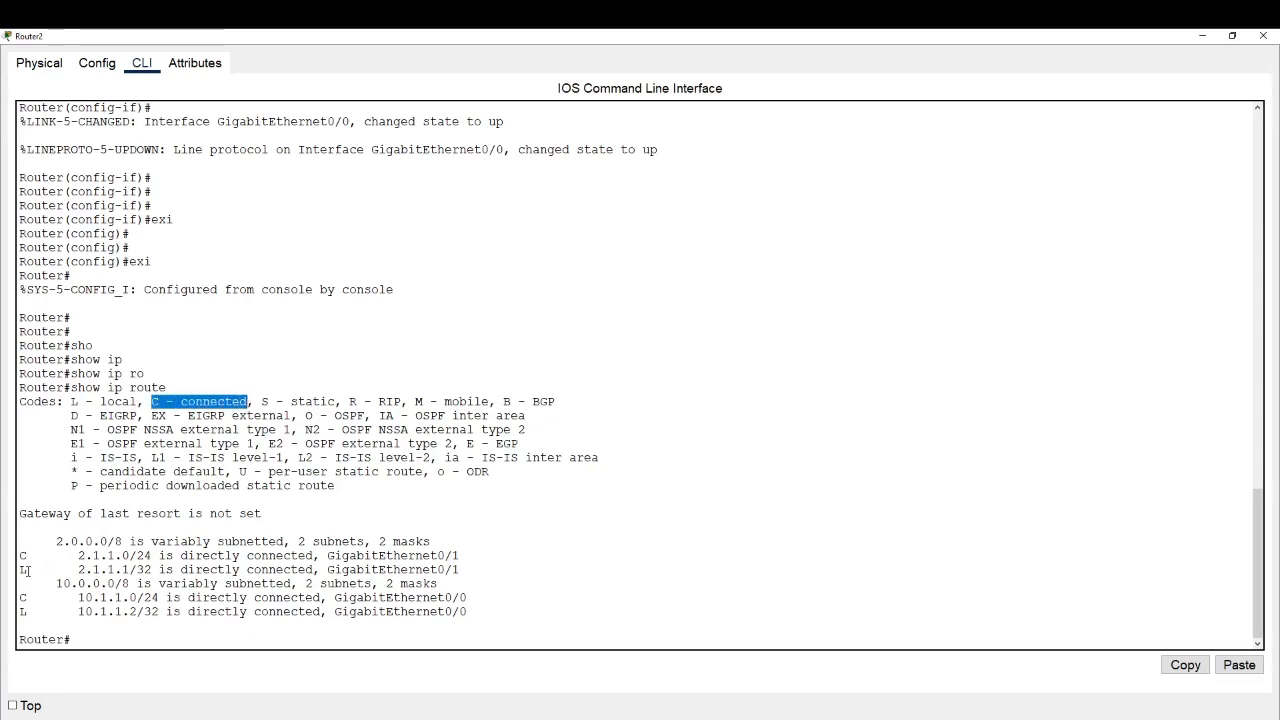
left_click_drag(32, 569, 19, 569)
left_click_drag(79, 401, 137, 401)
left_click(79, 553)
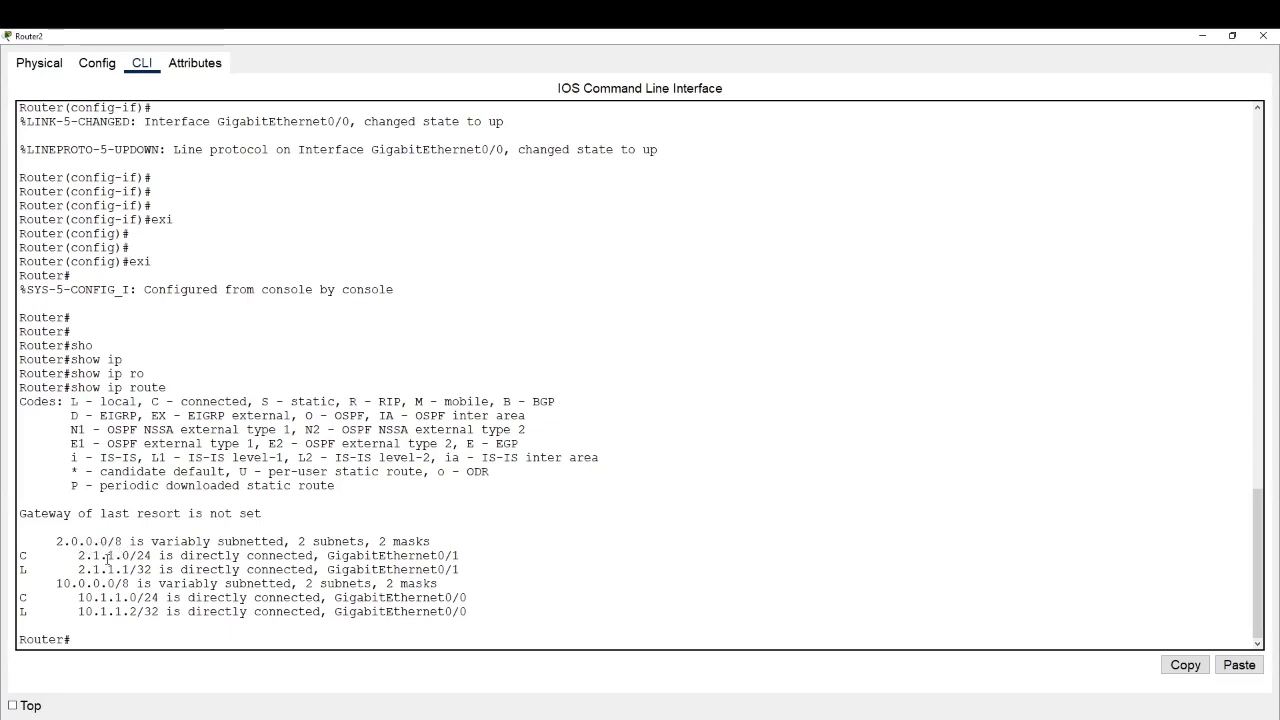
Step: Examine the connected 2.1.1.0/24 and local 2.1.1.1/32 routes, then restore the Router2 window beside the topology
left_click_drag(38, 555, 152, 556)
left_click(52, 543)
left_click(72, 556)
double_click(23, 556)
left_click_drag(262, 556, 455, 556)
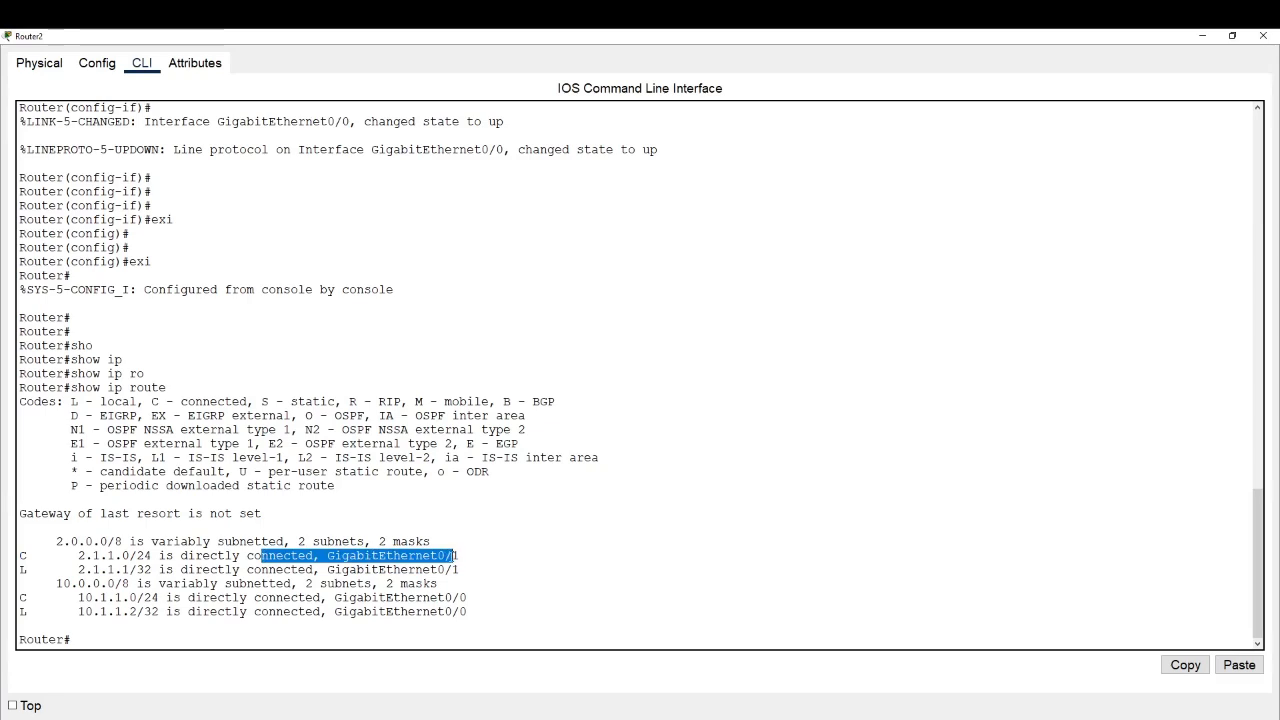
left_click(467, 557)
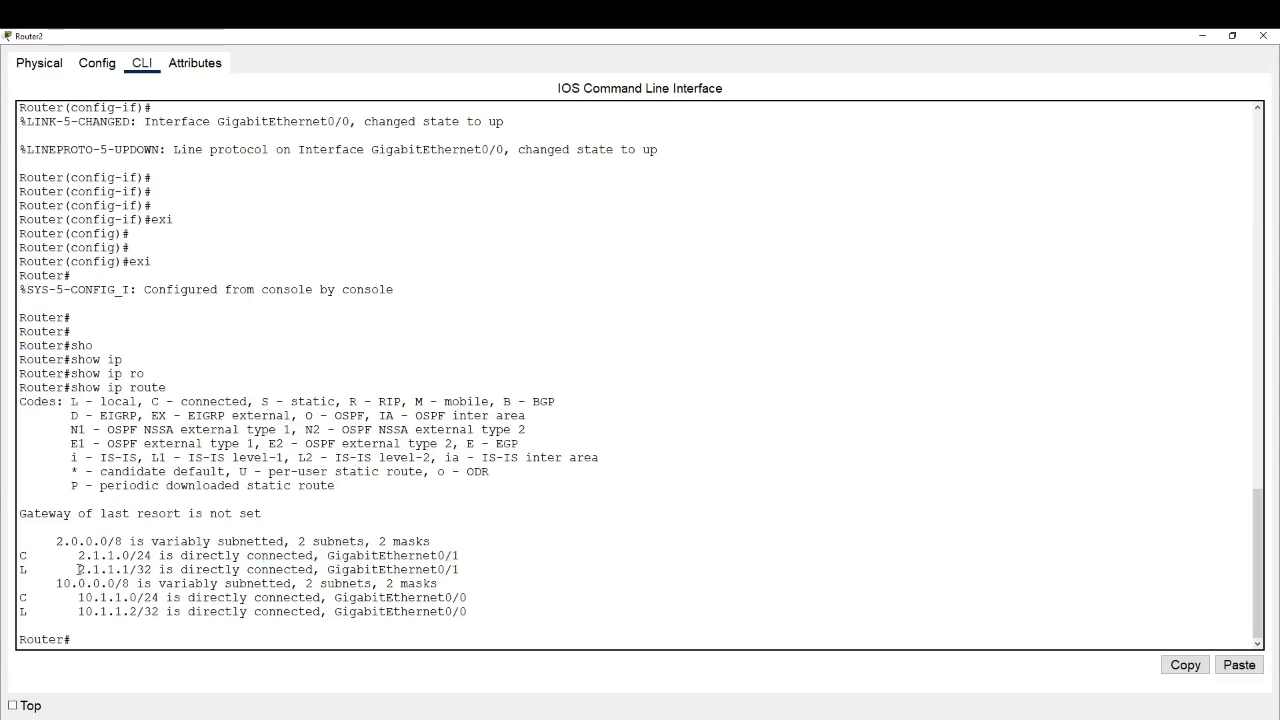
left_click_drag(79, 569, 152, 569)
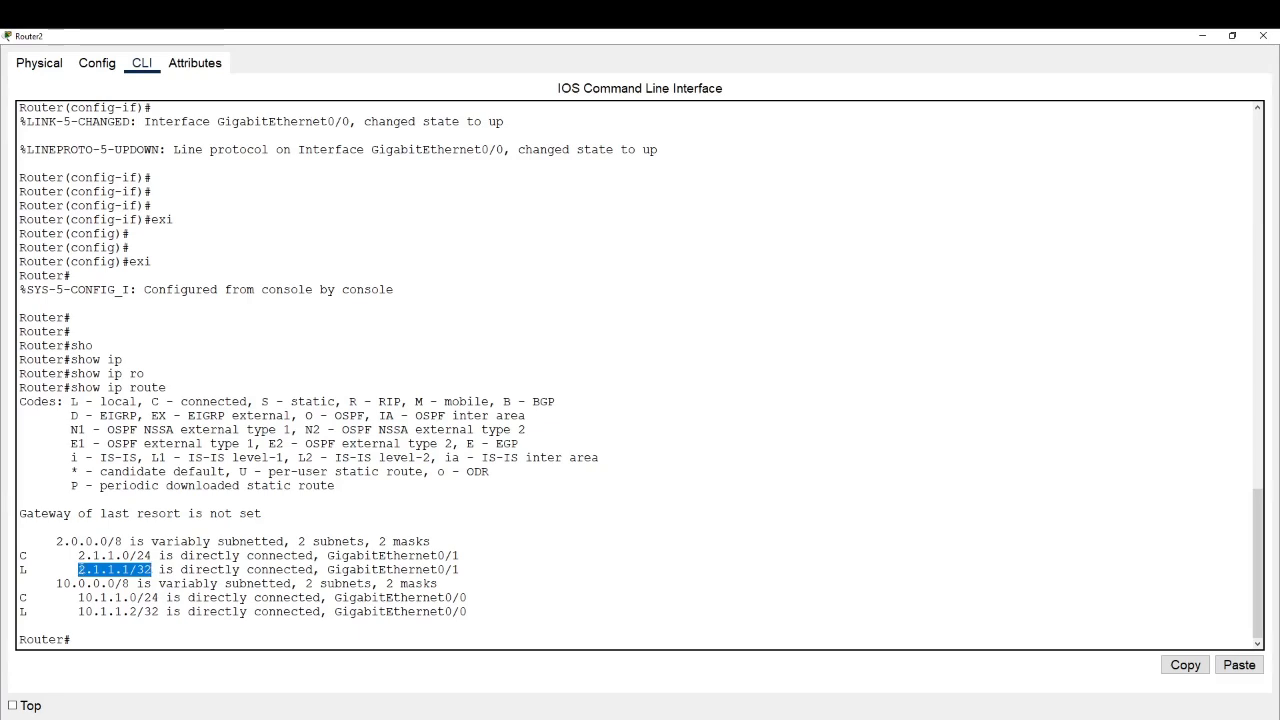
left_click(80, 569)
left_click_drag(77, 569, 130, 569)
mouse_move(31, 567)
left_mouse_down()
mouse_move(19, 566)
mouse_move(38, 556)
left_mouse_up()
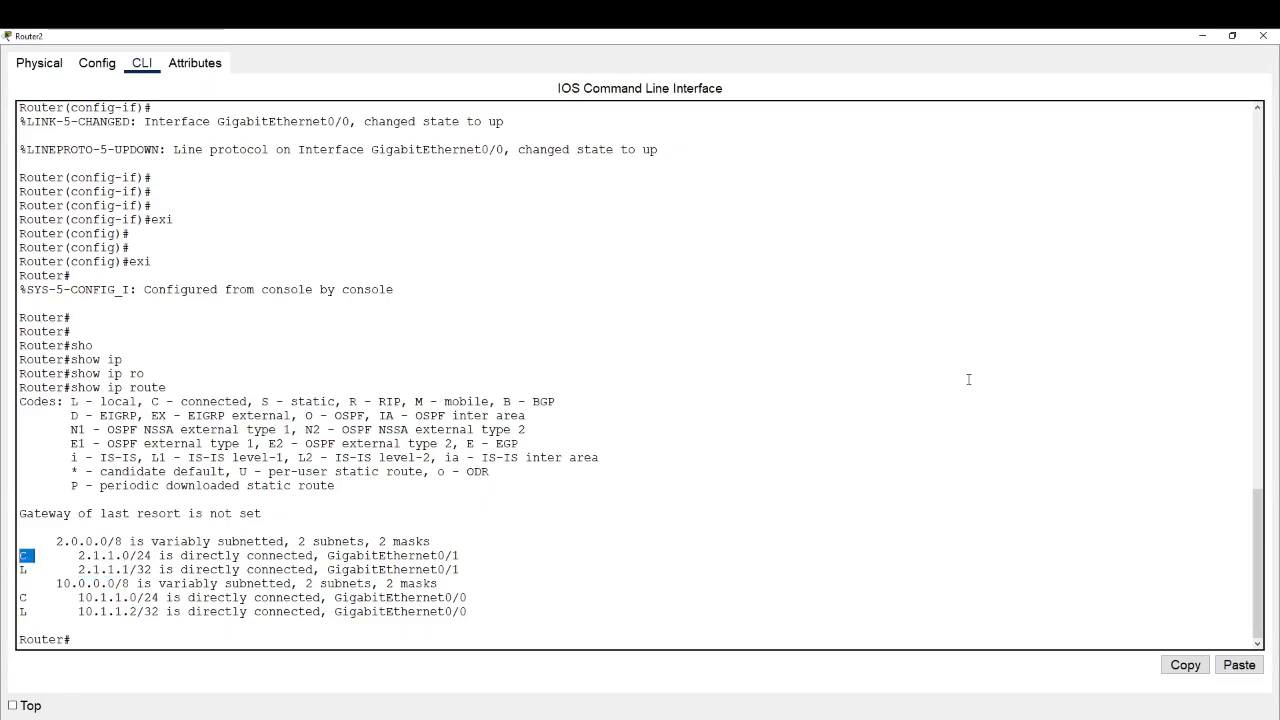
left_click(1232, 35)
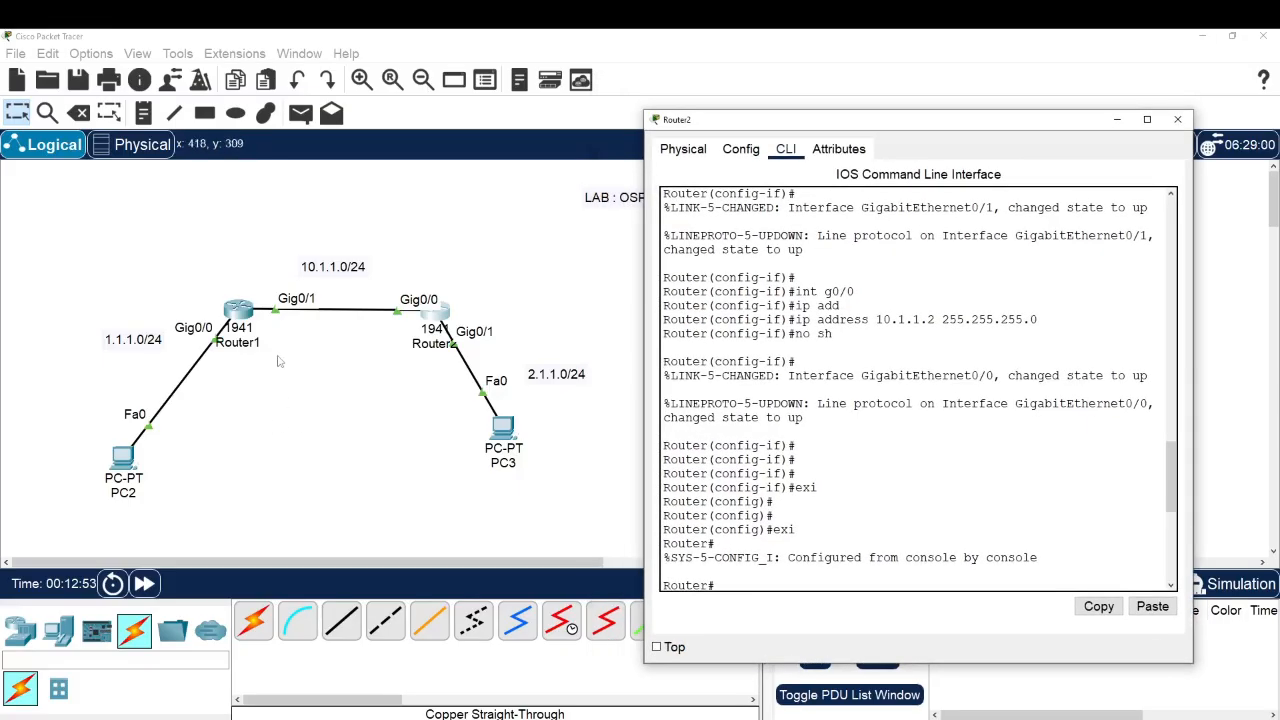
left_click_drag(756, 127, 777, 125)
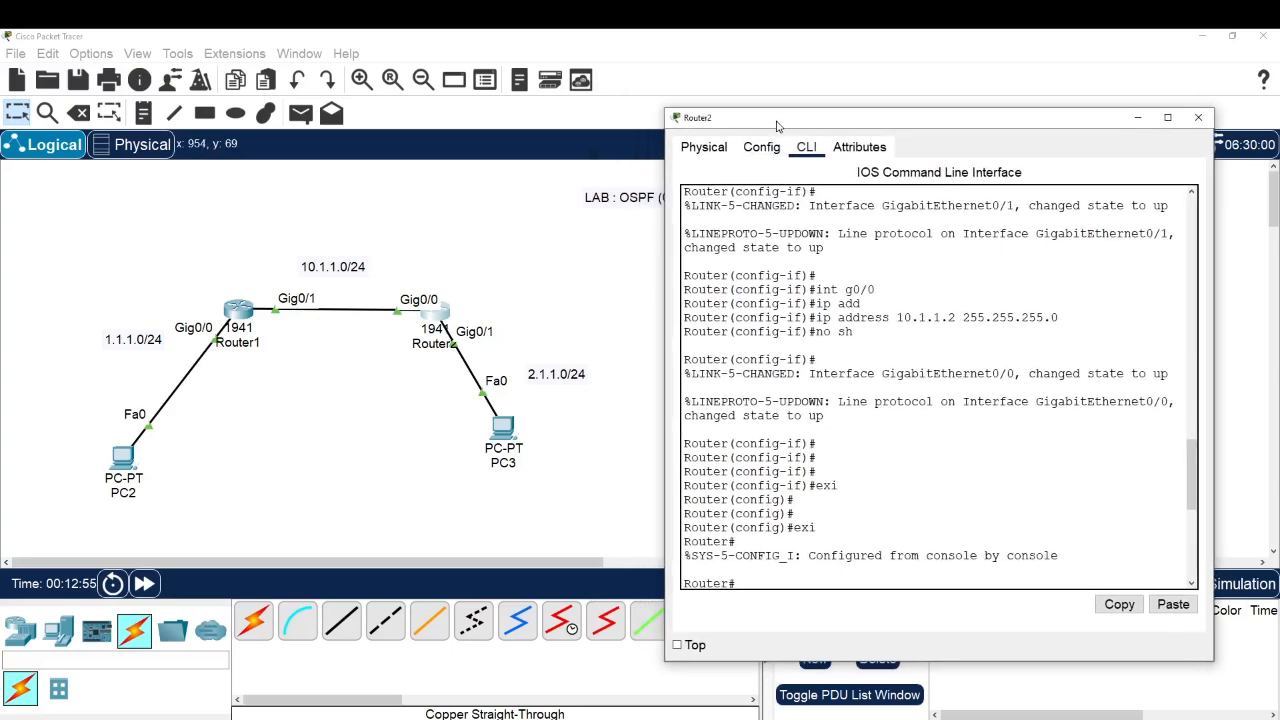
Step: Review Router2's 2.1.1.0/24 connected and 2.1.1.1/32 local routes together with their GigabitEthernet0/1 interface
left_click_drag(414, 429, 600, 294)
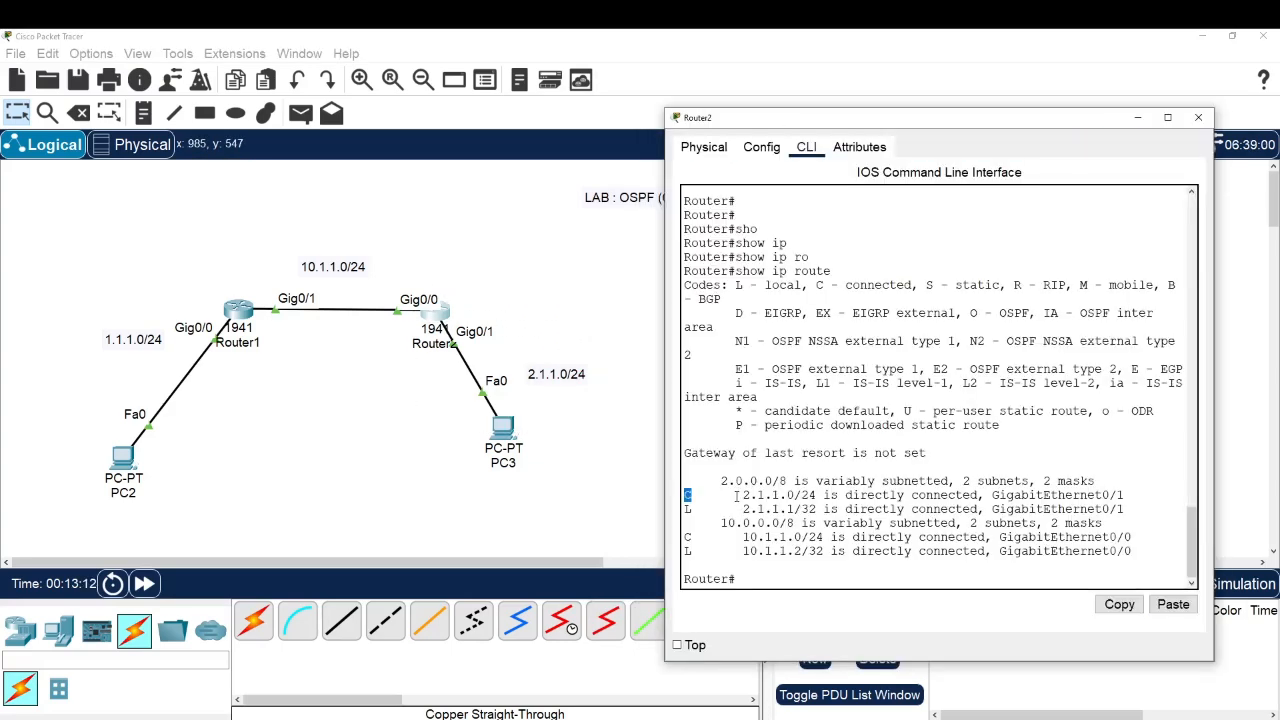
left_click_drag(736, 495, 817, 495)
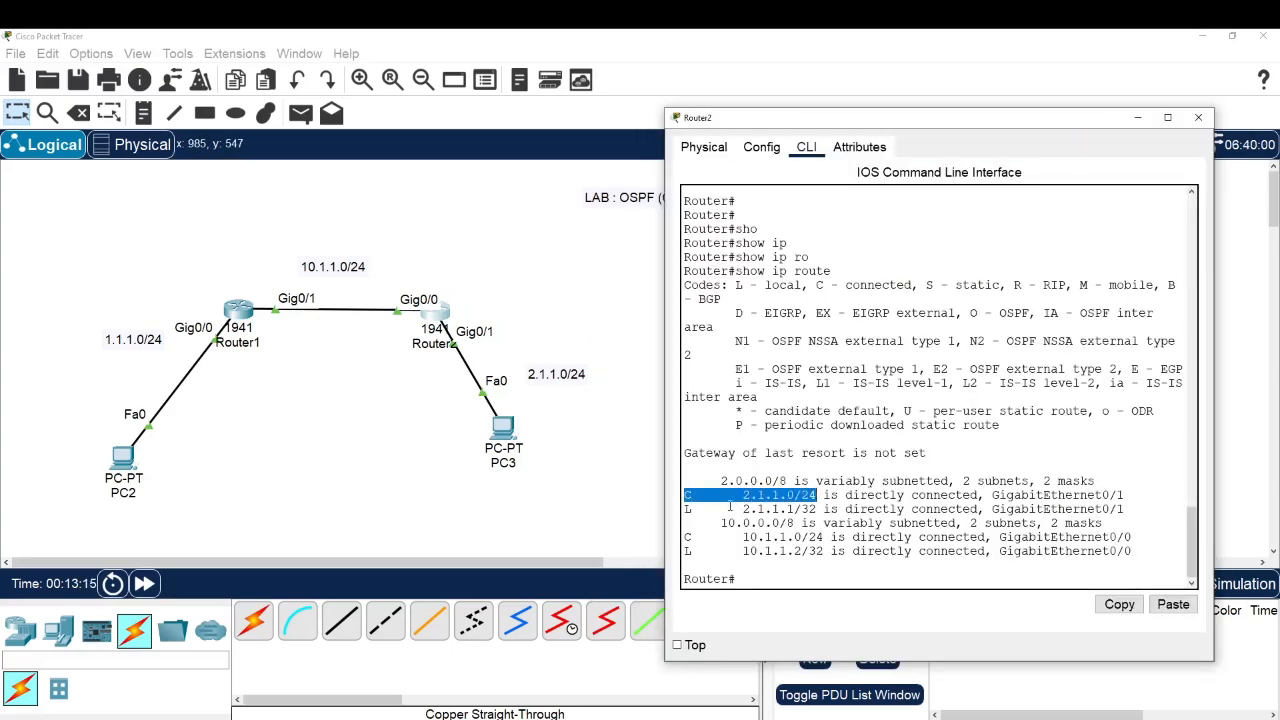
left_click_drag(743, 509, 817, 509)
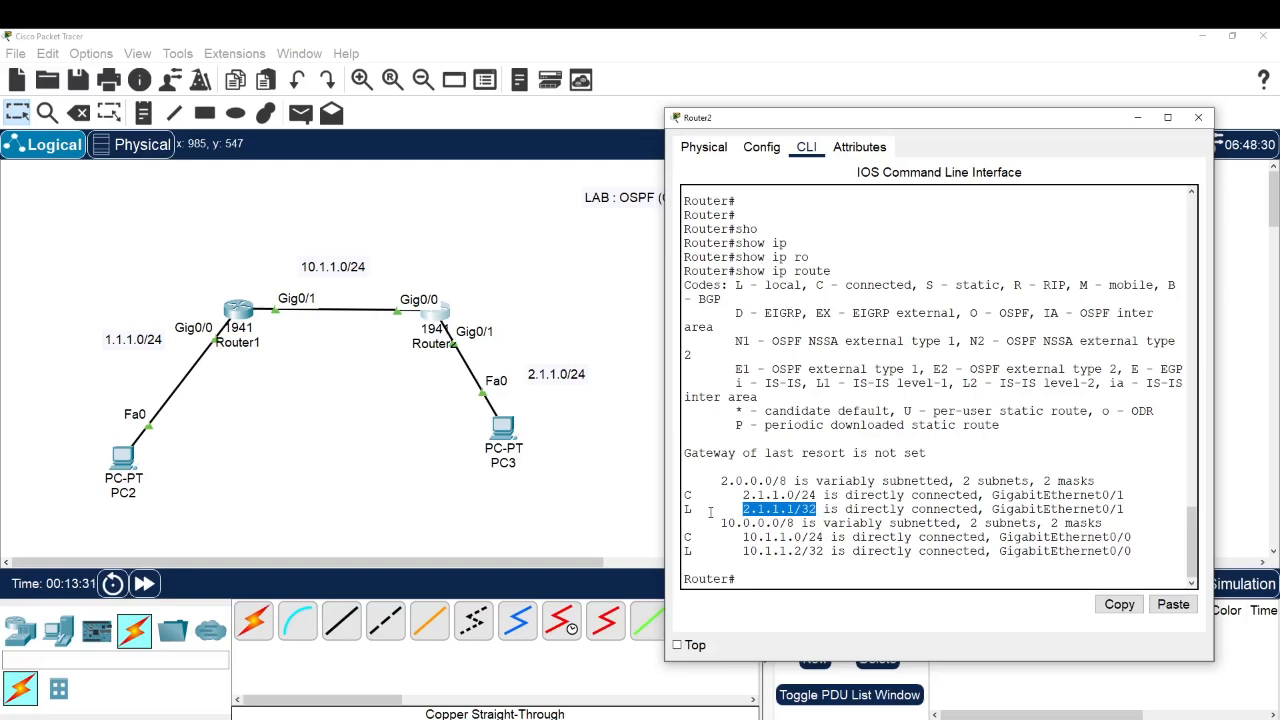
left_click_drag(742, 511, 817, 511)
left_click_drag(742, 495, 818, 511)
left_click_drag(994, 496, 1127, 509)
left_click(1070, 553)
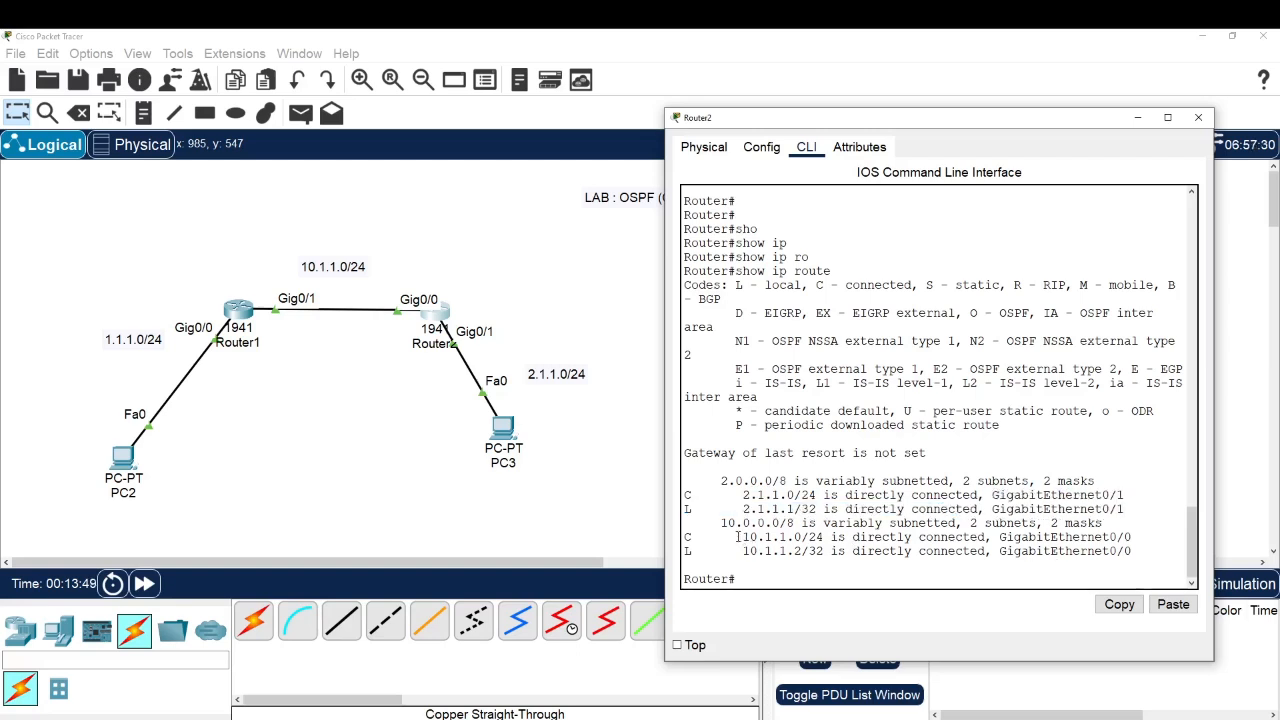
Step: Examine Router2's connected 10.1.1.0/24 and local 10.1.1.2/32 routes on GigabitEthernet0/0
left_click_drag(742, 537, 824, 537)
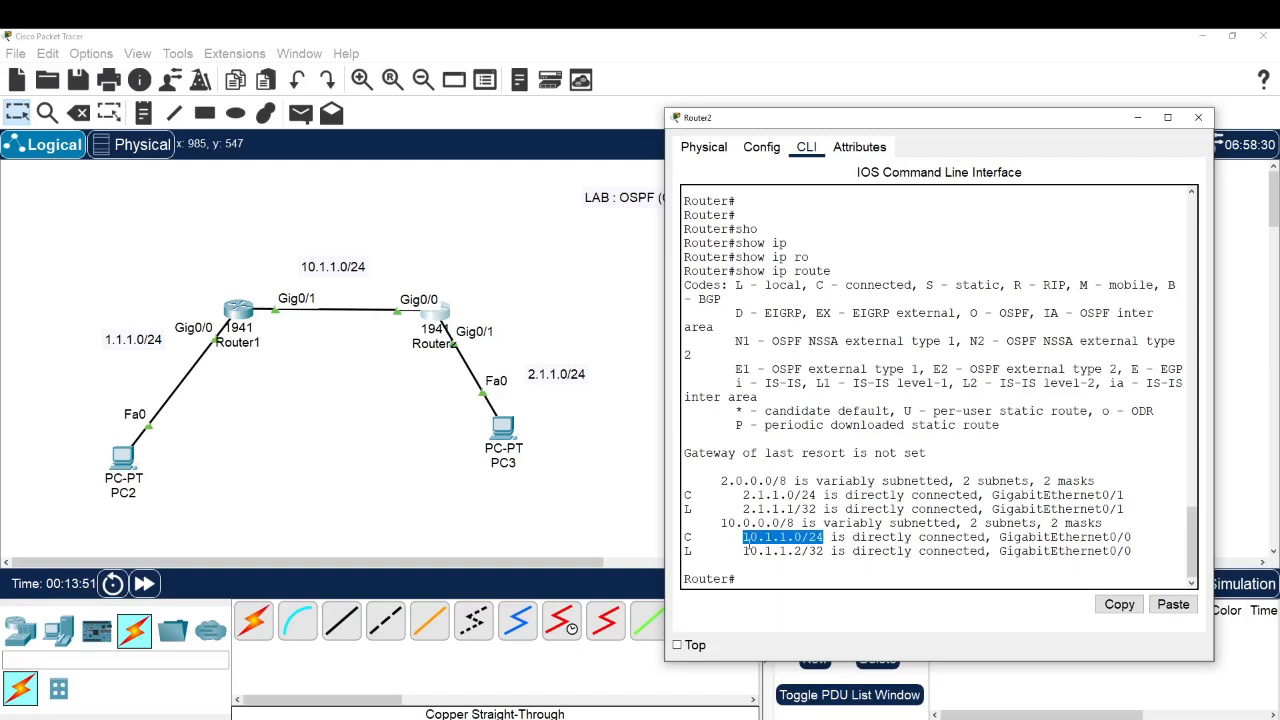
left_click_drag(742, 537, 824, 537)
left_click_drag(697, 538, 684, 538)
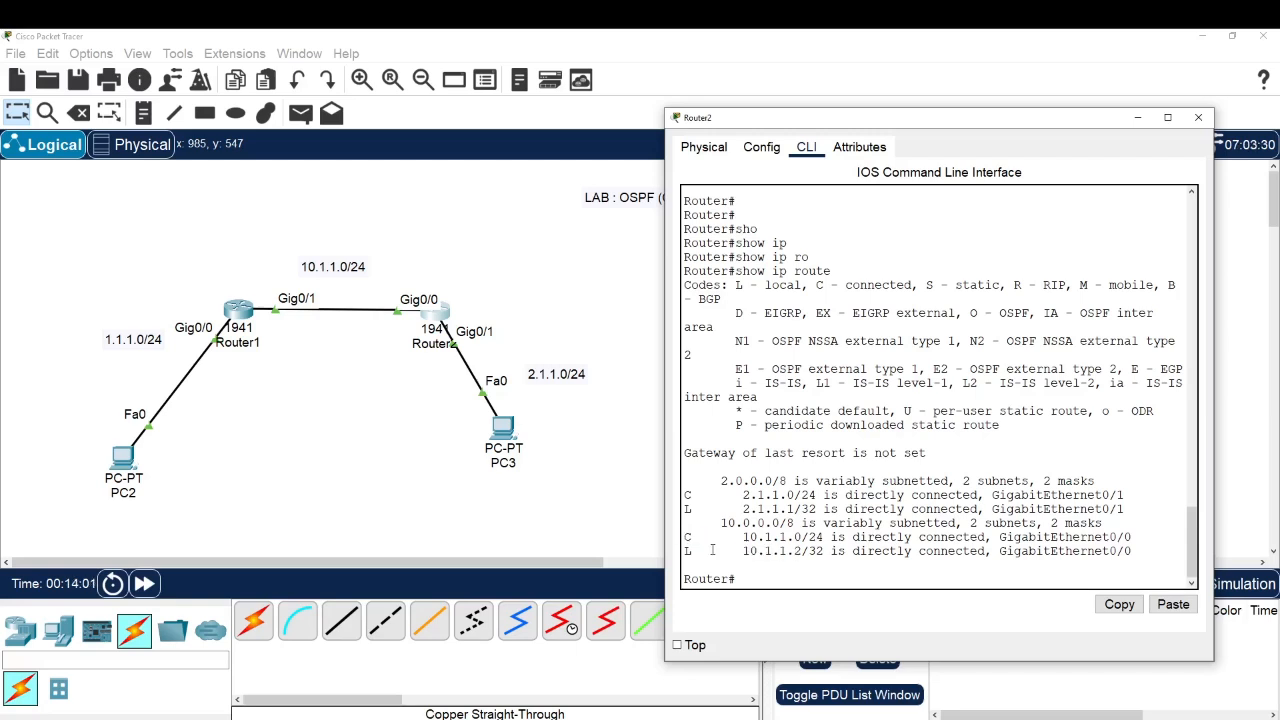
left_click_drag(720, 551, 831, 551)
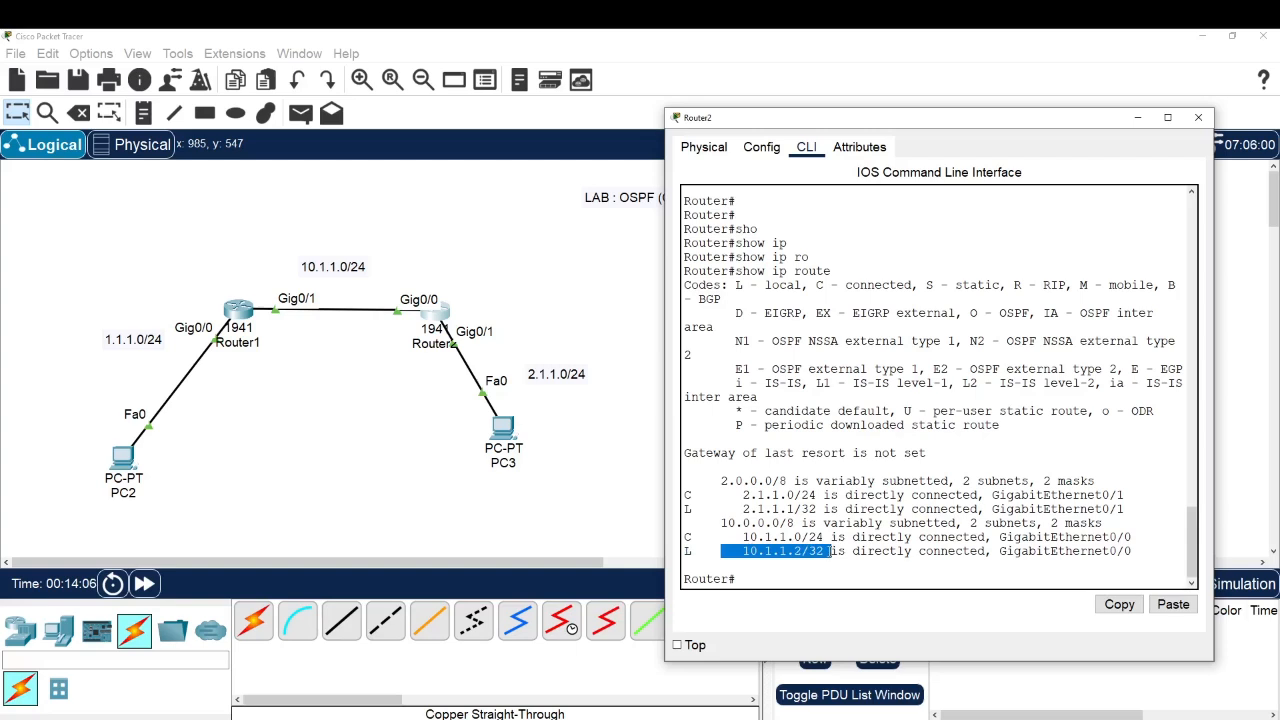
left_click(735, 551)
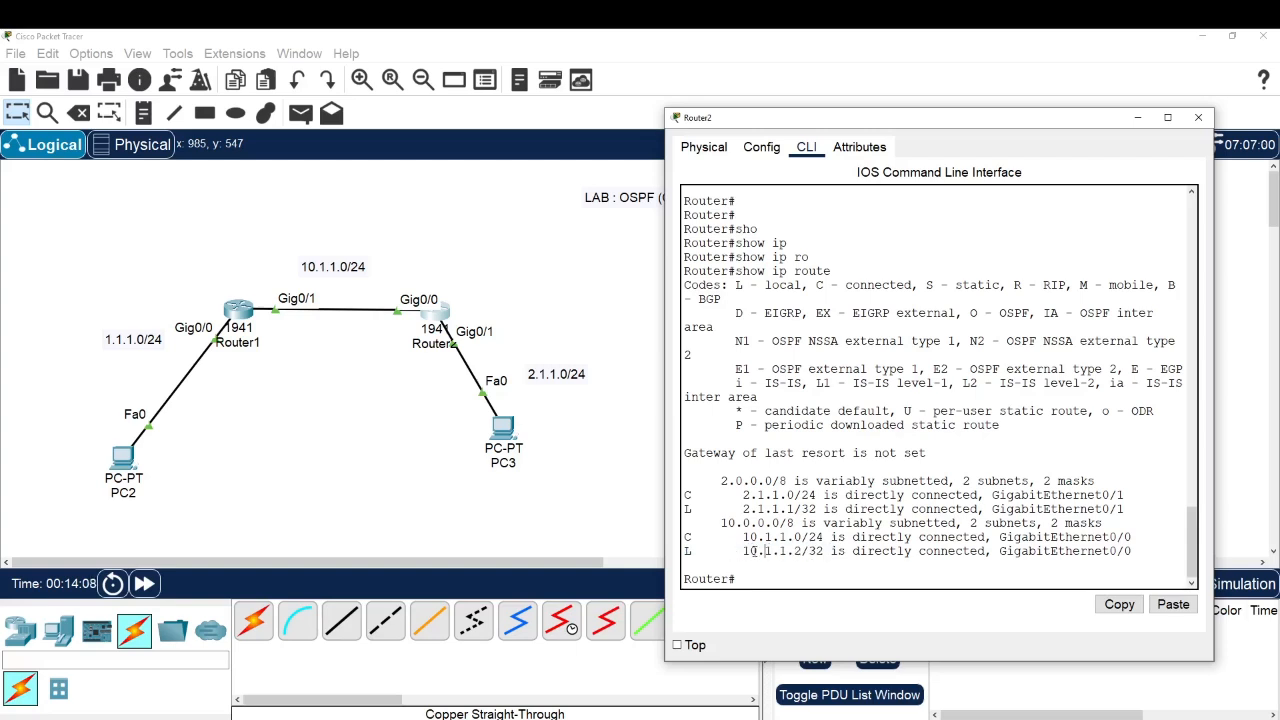
left_click_drag(750, 551, 1133, 556)
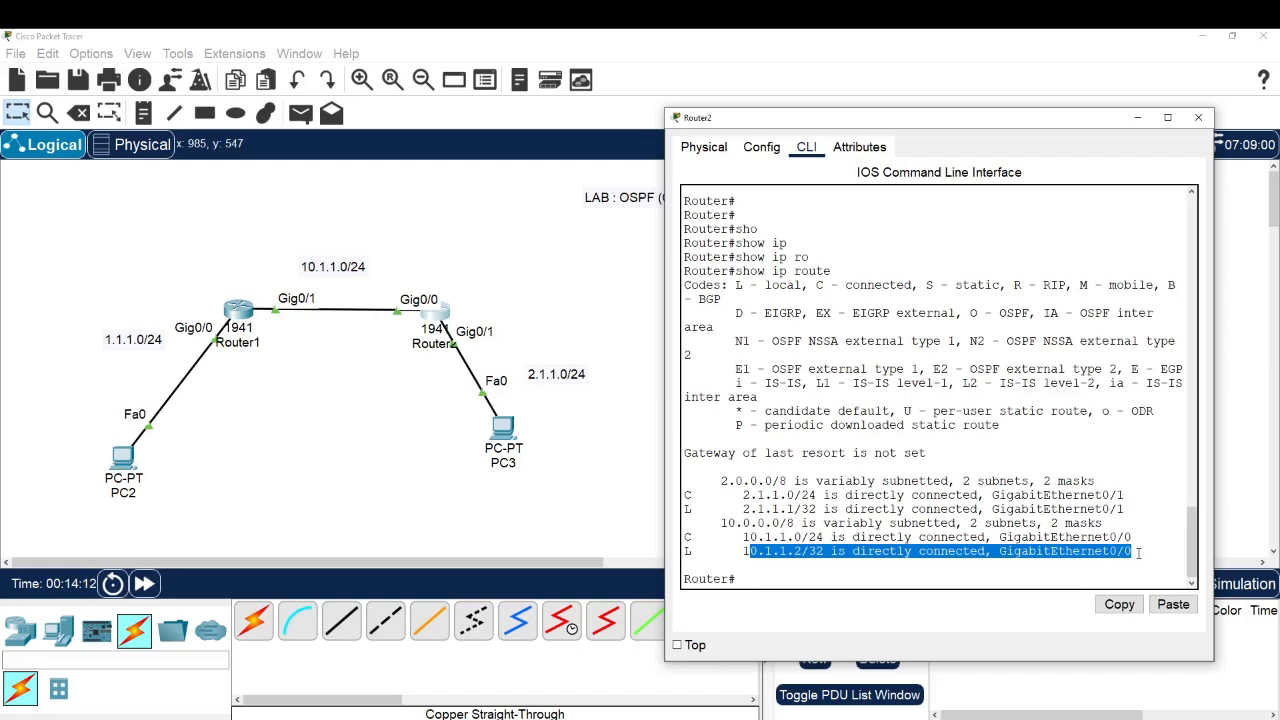
left_click_drag(722, 309, 988, 550)
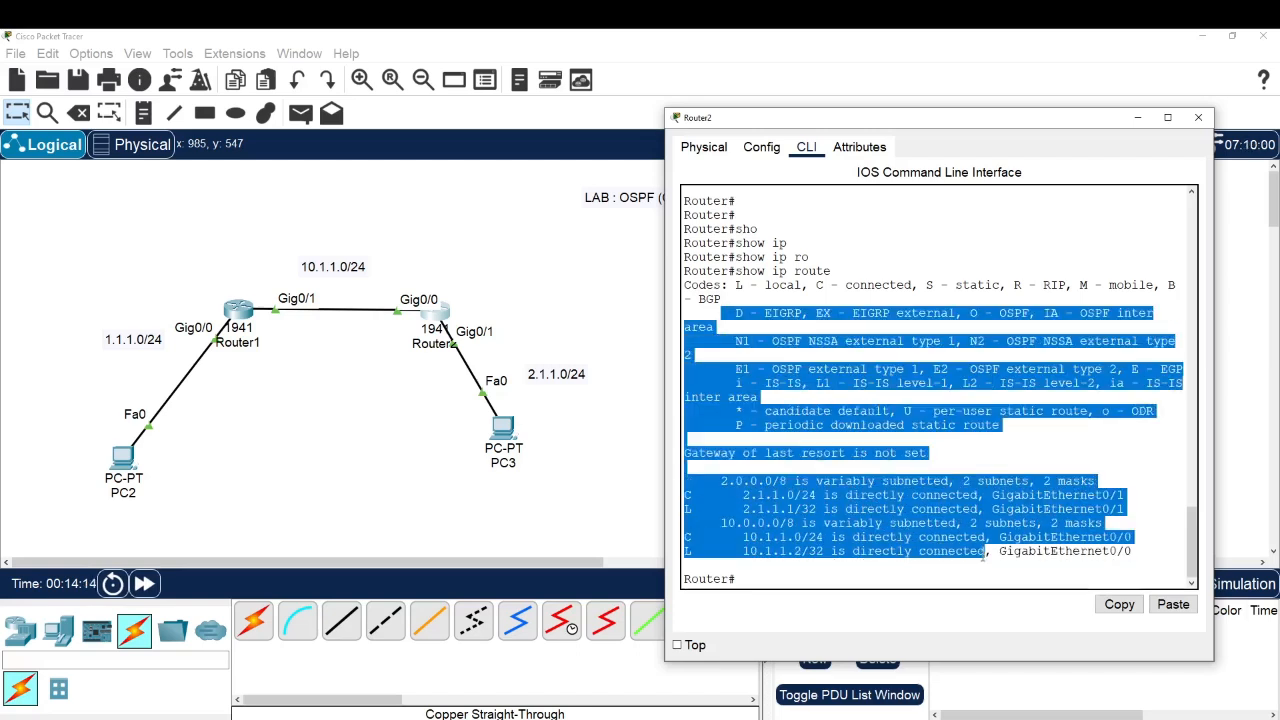
left_click(998, 546)
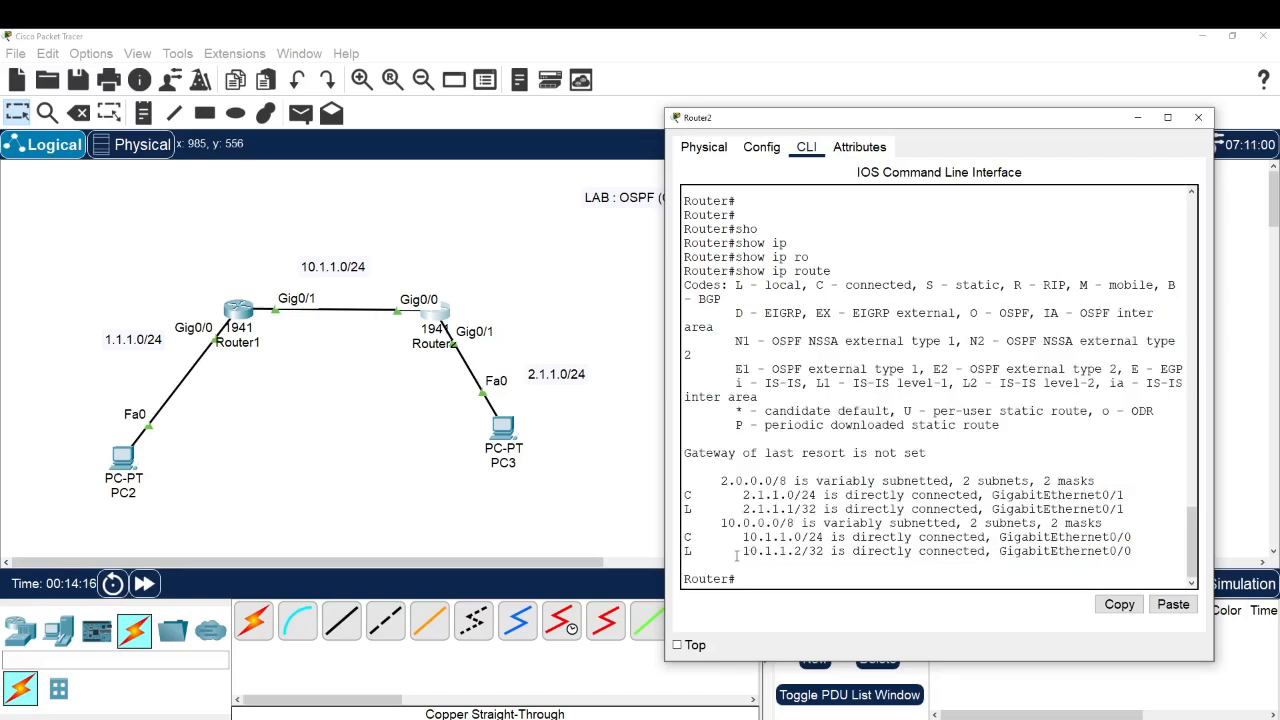
left_click_drag(737, 551, 1130, 550)
left_click(960, 583)
Step: Compare the 2.0.0.0/8 and 10.0.0.0/8 route groups in Router2's routing table
left_click_drag(718, 480, 772, 509)
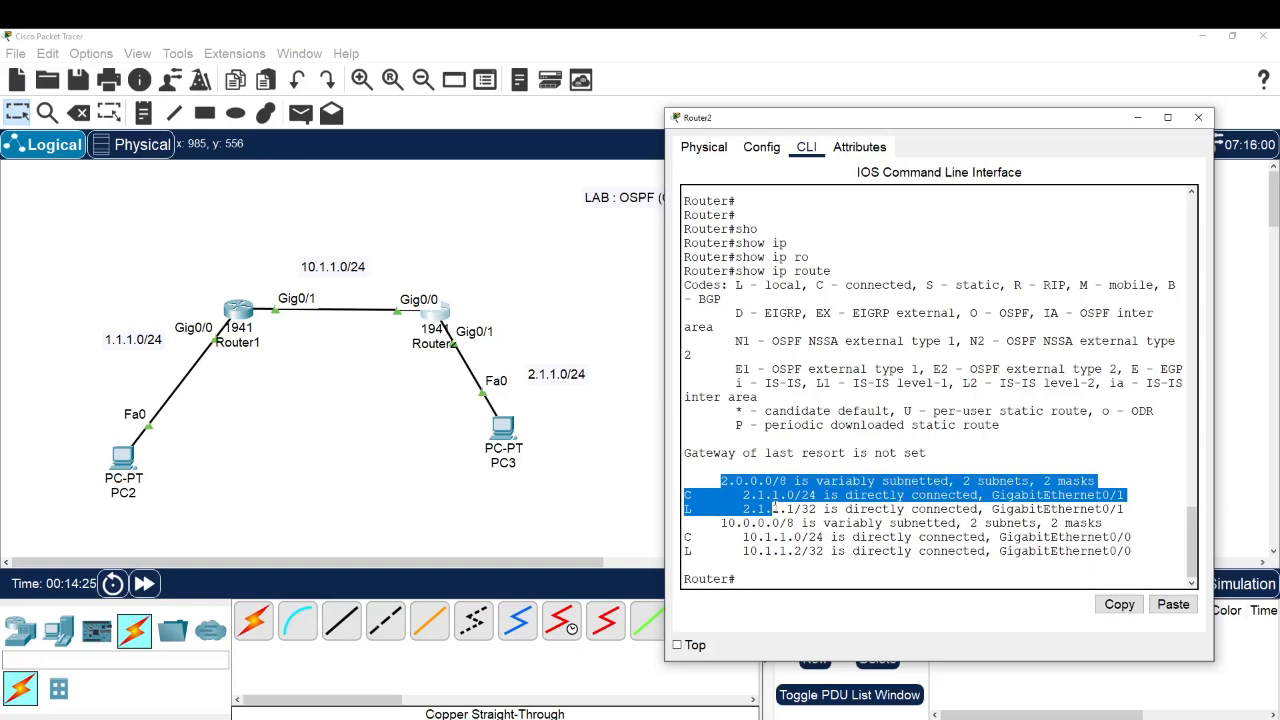
left_click(772, 509)
left_click_drag(720, 523, 773, 551)
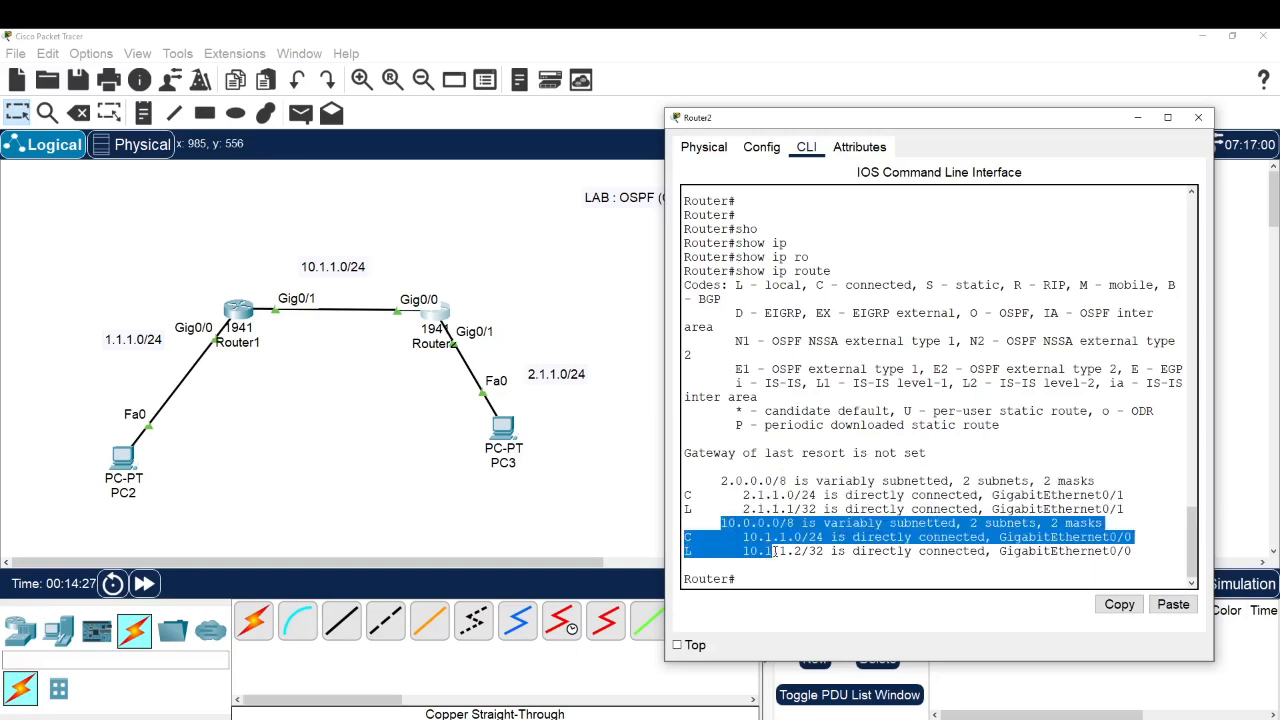
left_click(773, 576)
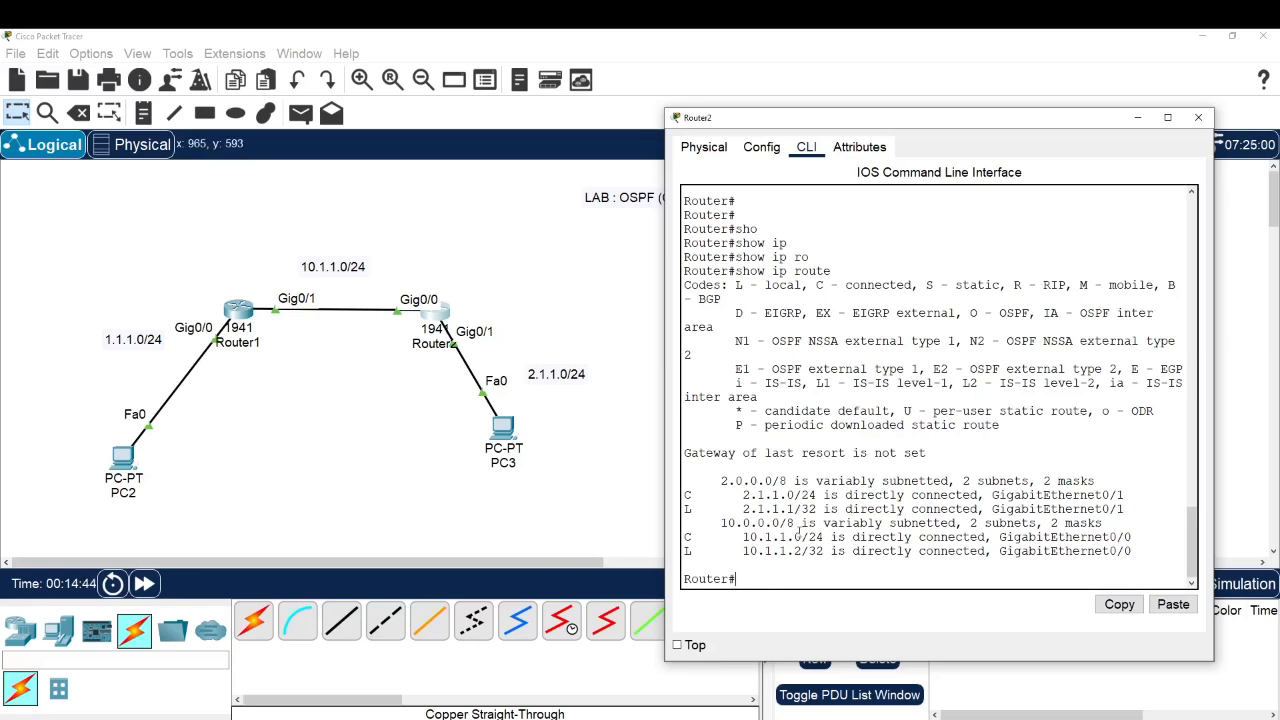
left_click_drag(712, 481, 834, 563)
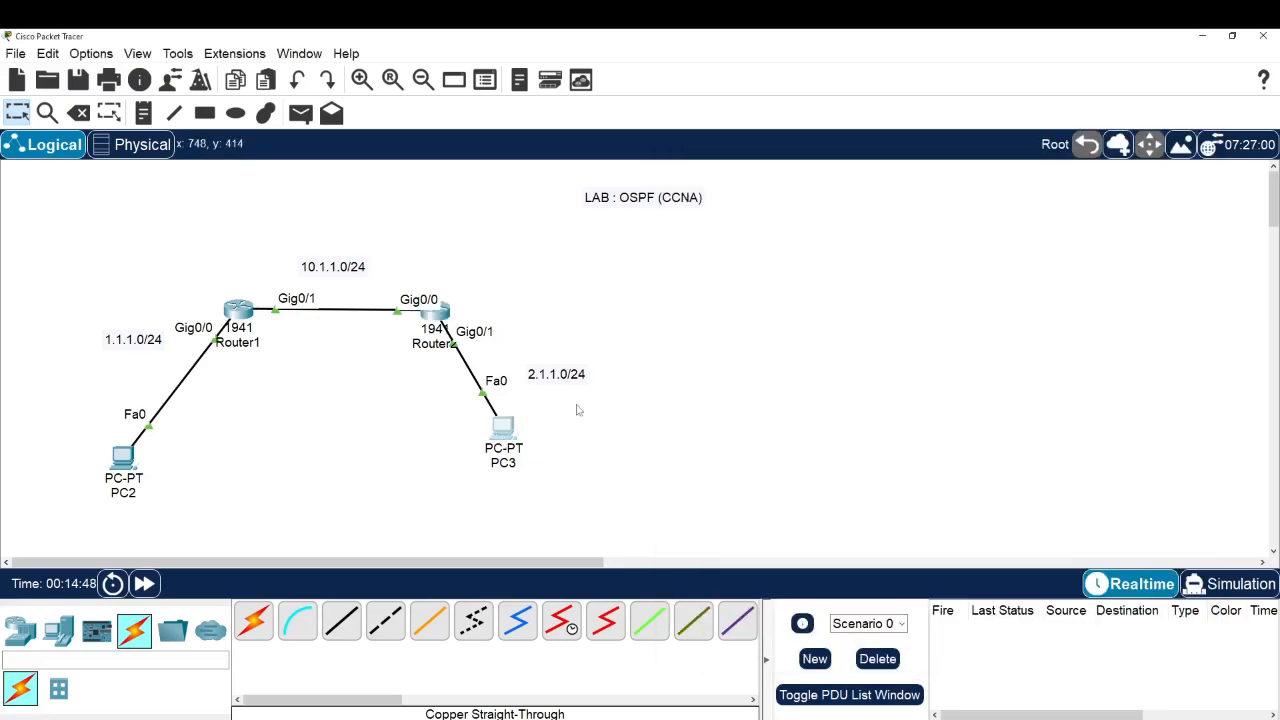
Step: Ping 1.1.1.2 from PC3's command prompt and examine the replies
left_click(502, 430)
type("p")
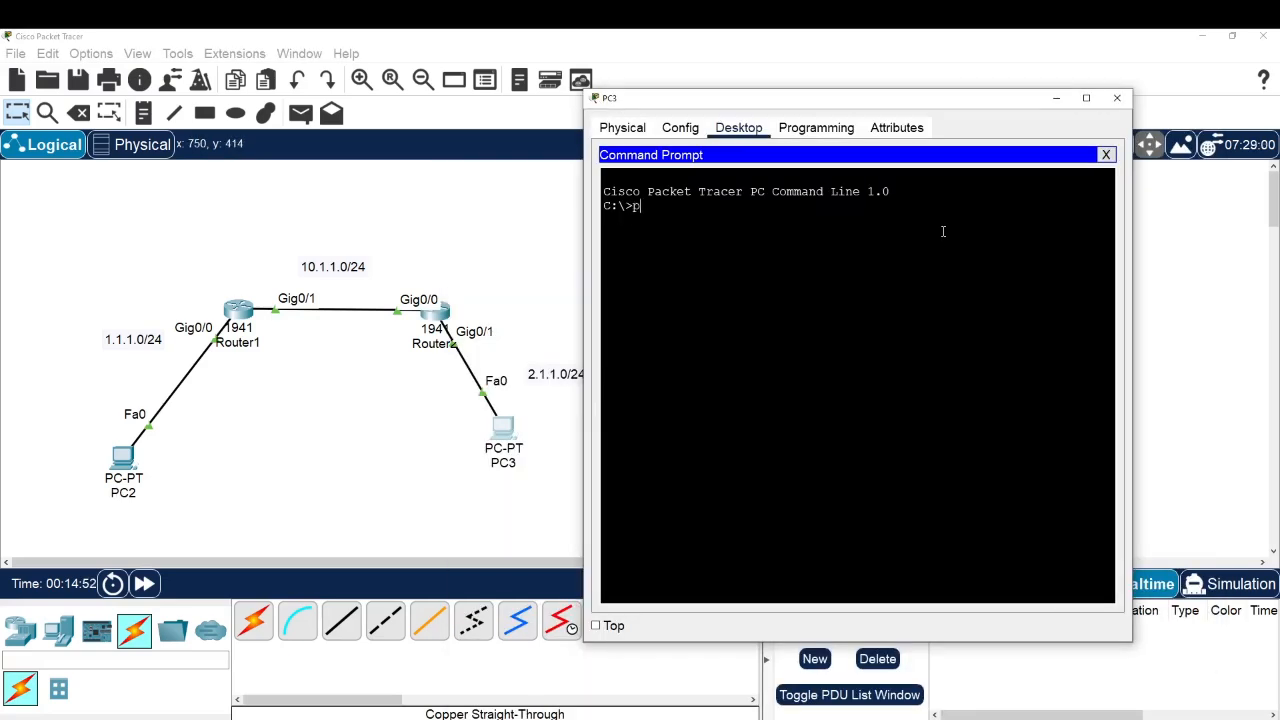
type("ing 1.1.1.2")
key("Return")
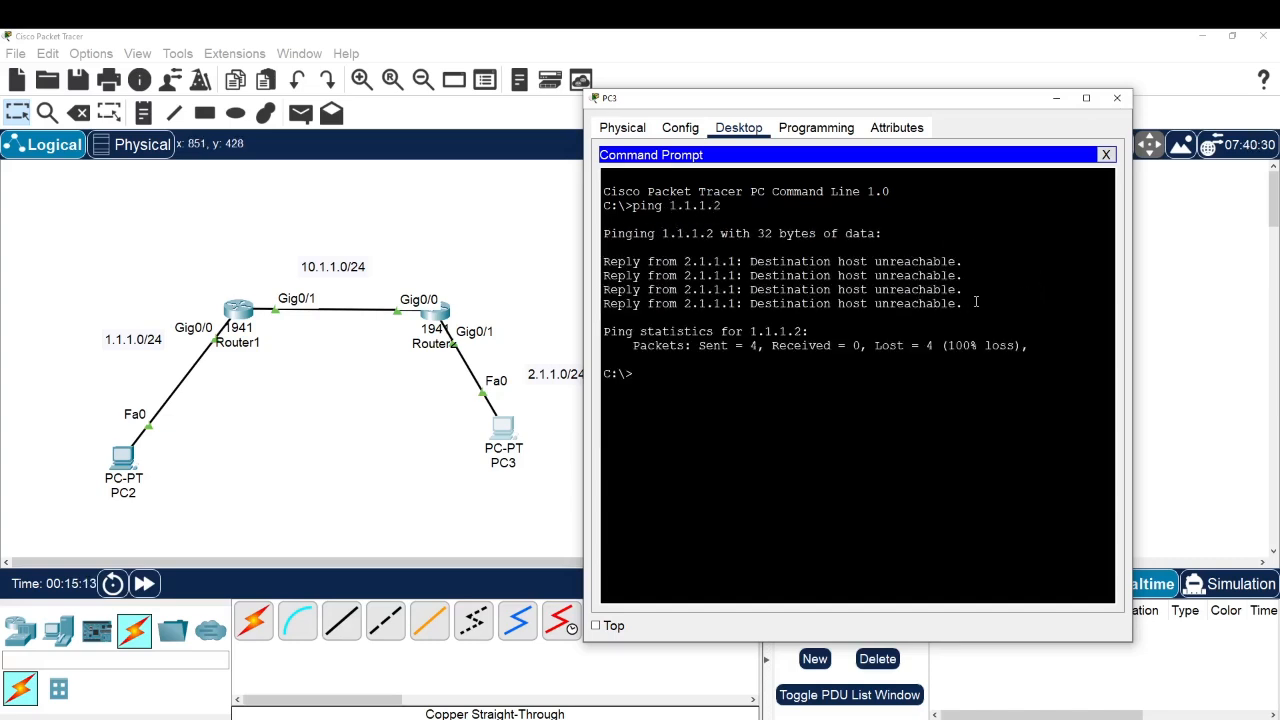
left_click_drag(966, 304, 606, 261)
left_click(657, 400)
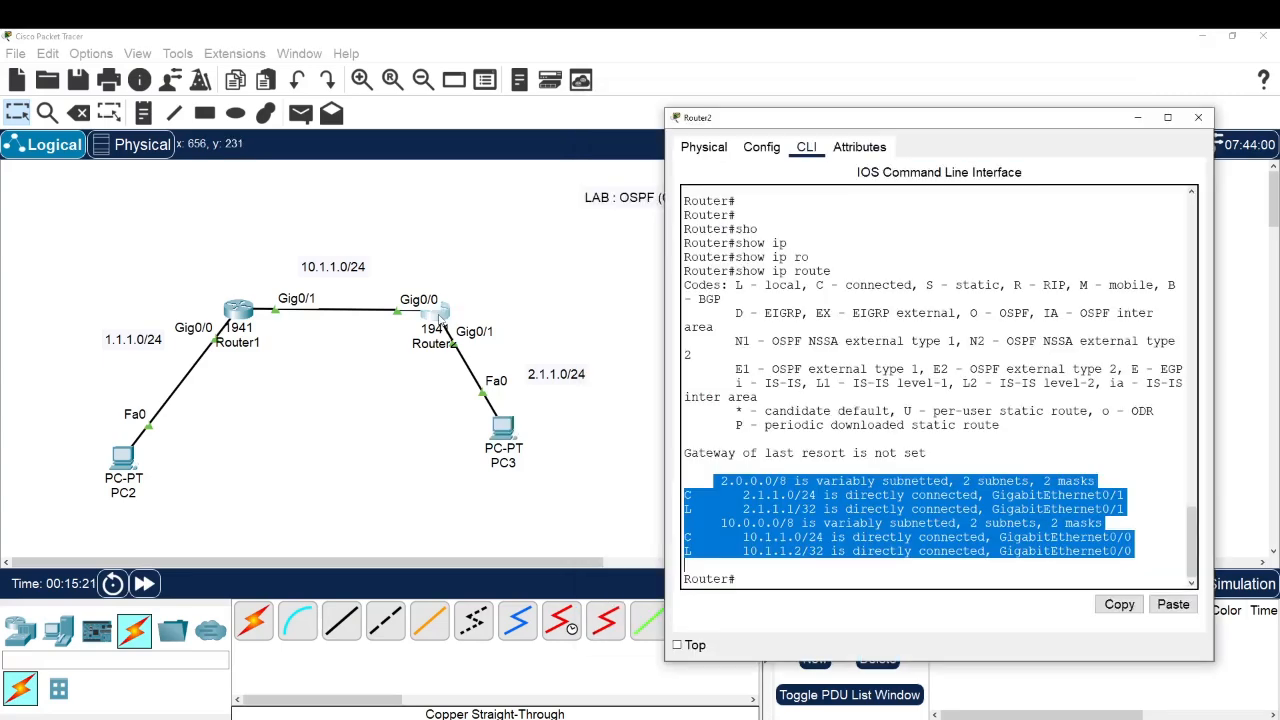
Step: Return to Router2's CLI and check its routing table for a route to the 1.1.1.0/24 network
left_click(801, 557)
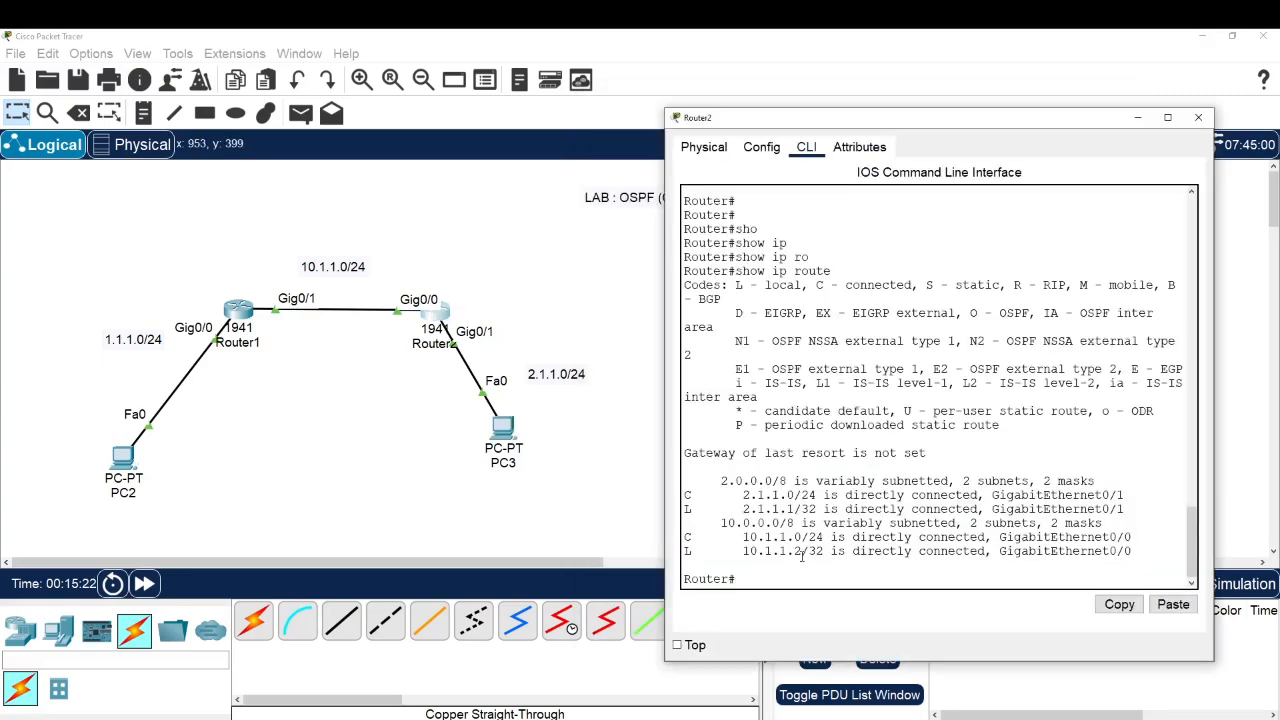
left_click_drag(1132, 554, 688, 440)
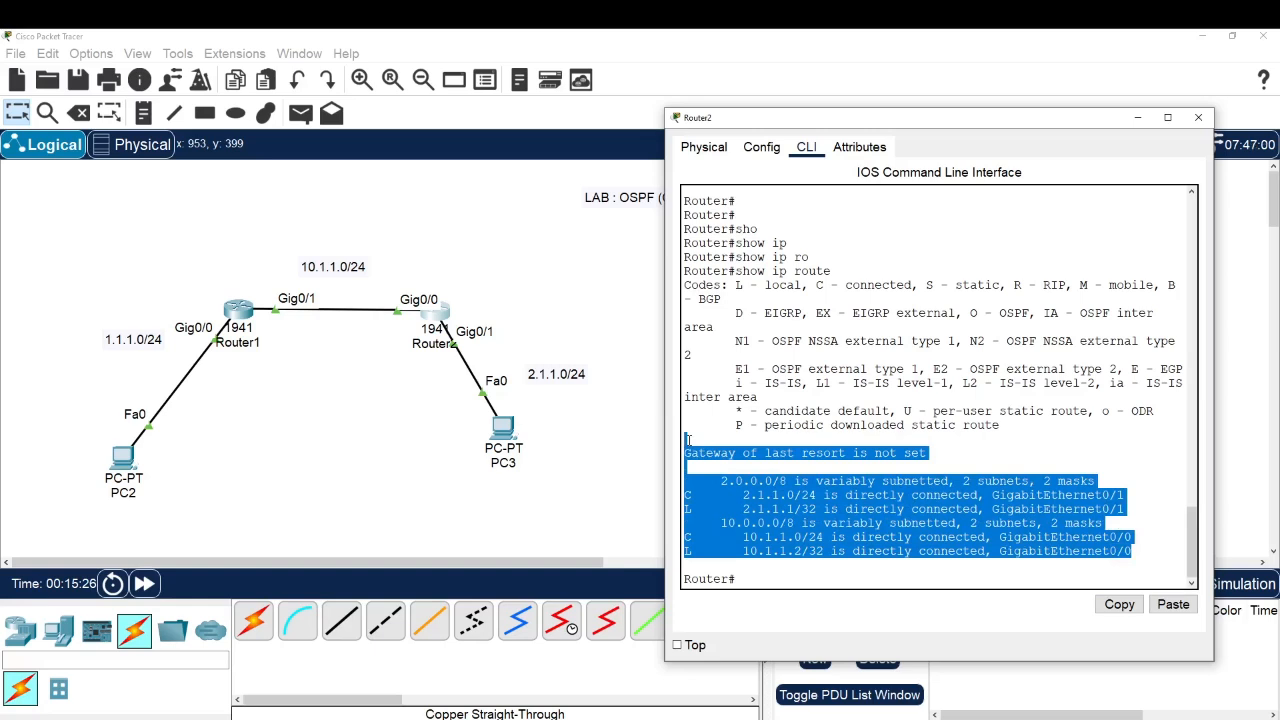
left_click(773, 598)
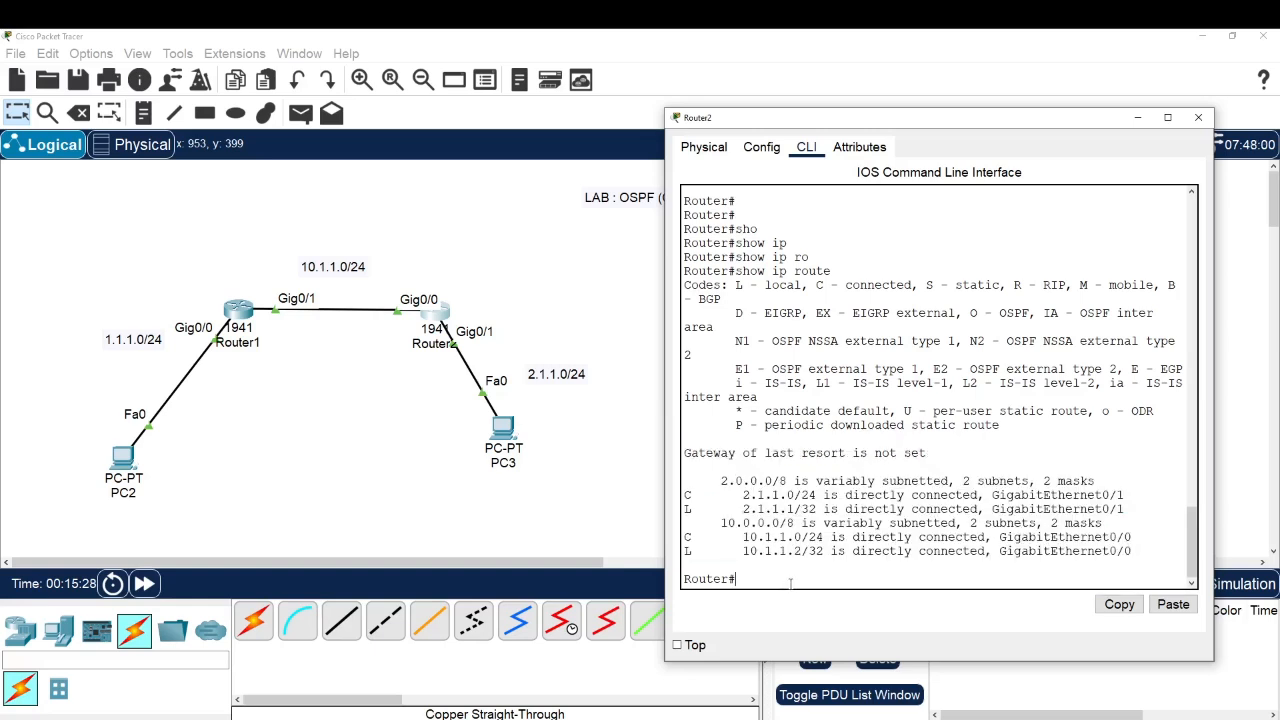
Step: Enter global configuration on Router2 and add a static route to 1.1.1.0 255.255.255.0 via next hop 10.1.1.1
type("conf t")
key("Return")
key("Return")
key("Return")
key("Return")
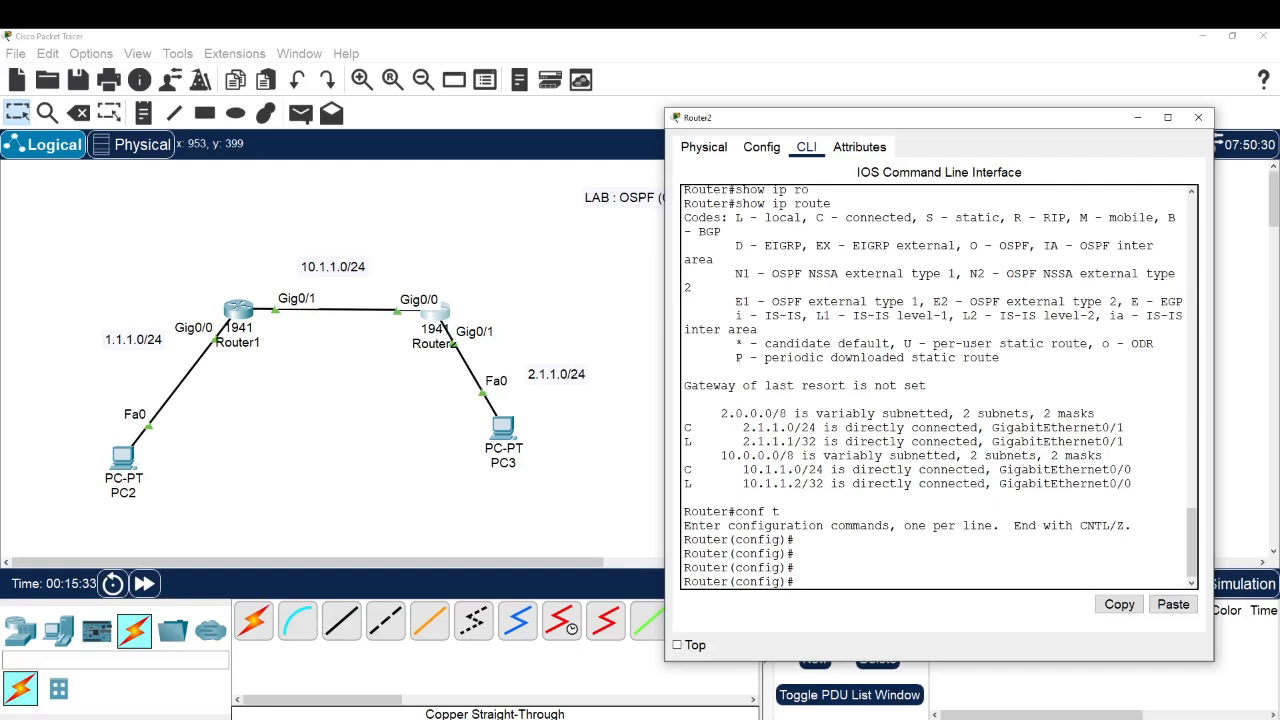
type("ip route ")
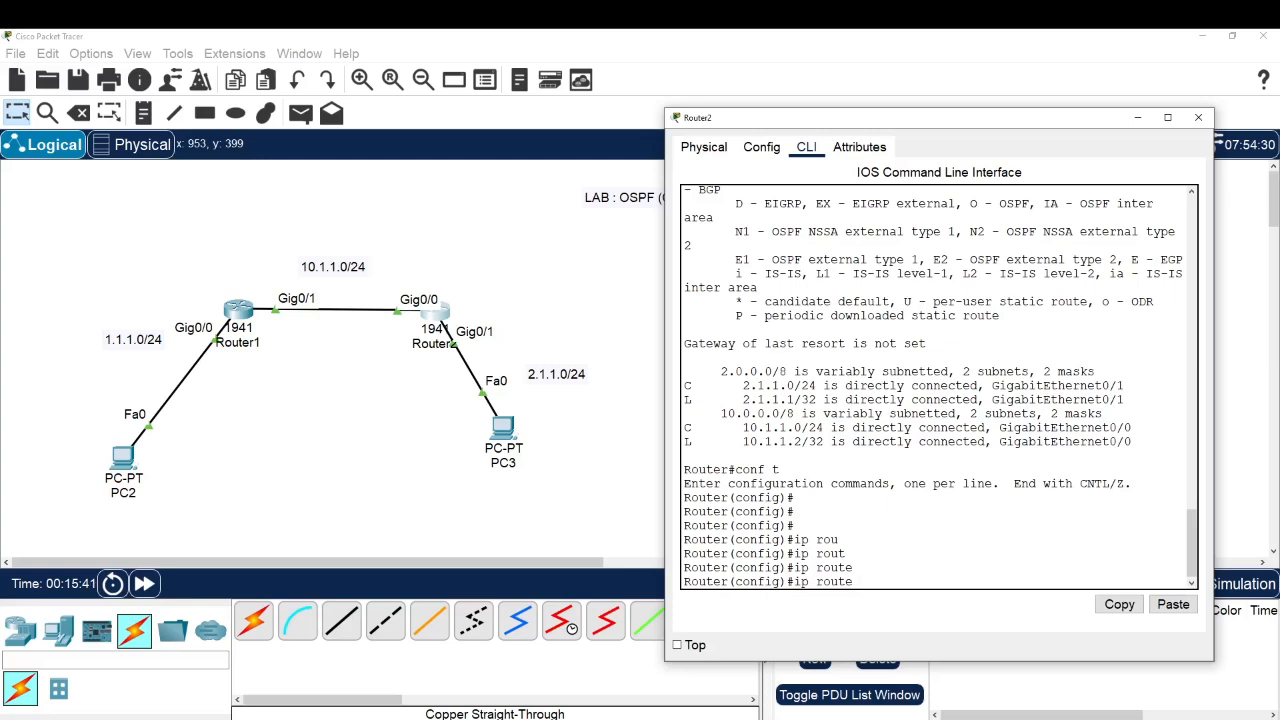
type("1.1.1.0 255.255.255.0")
key("Return")
key("Up")
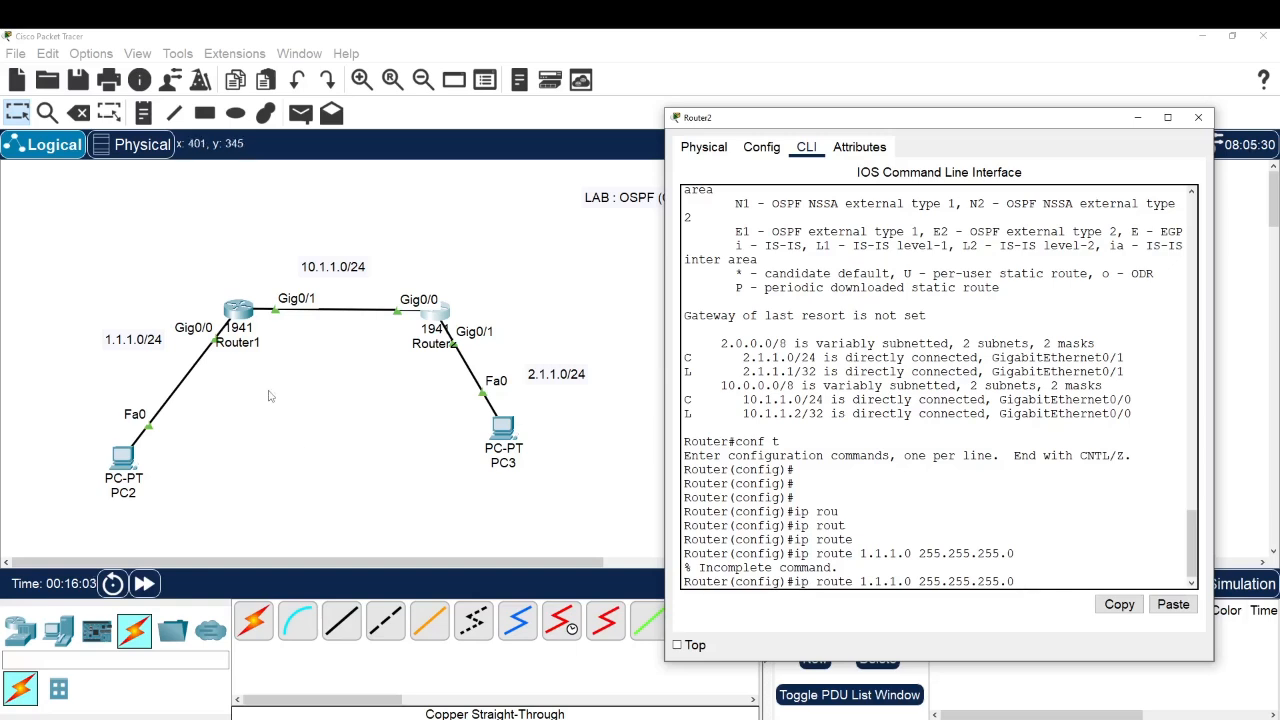
type("10.1.1.1")
key("Return")
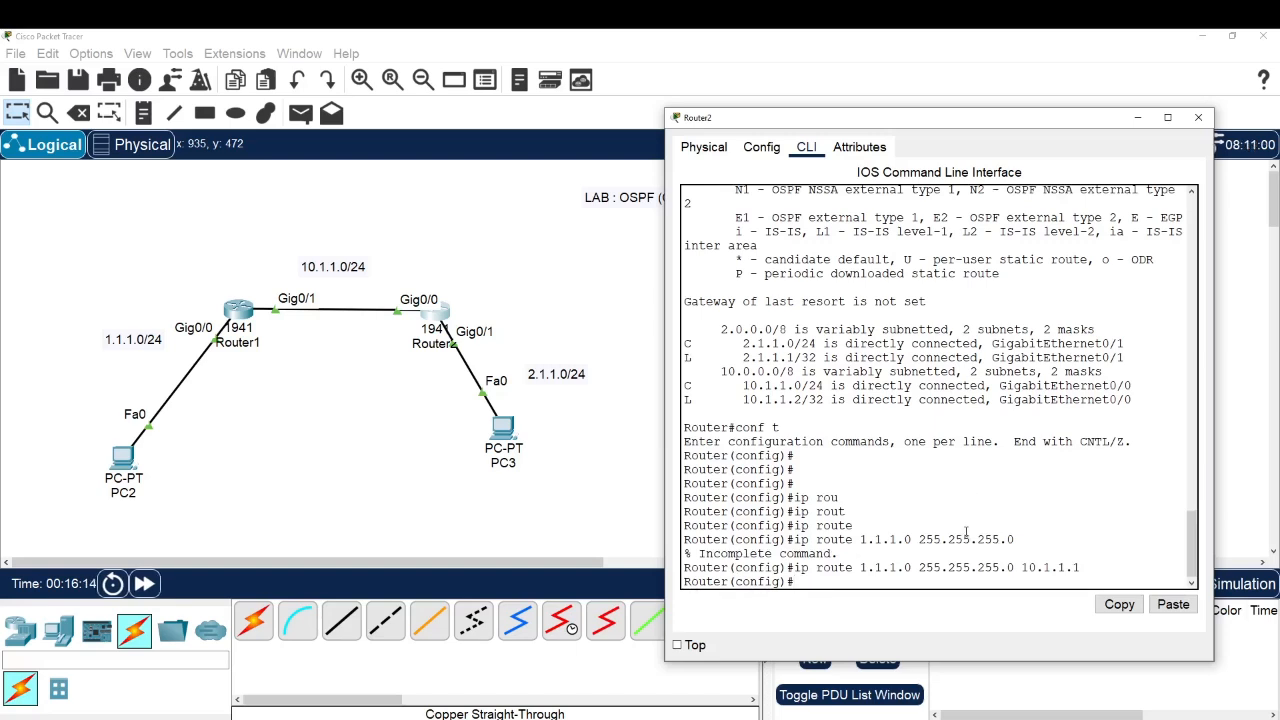
Step: Exit global configuration on Router2 and display the routing table with sh ip ro
type("exi")
key("Return")
key("Return")
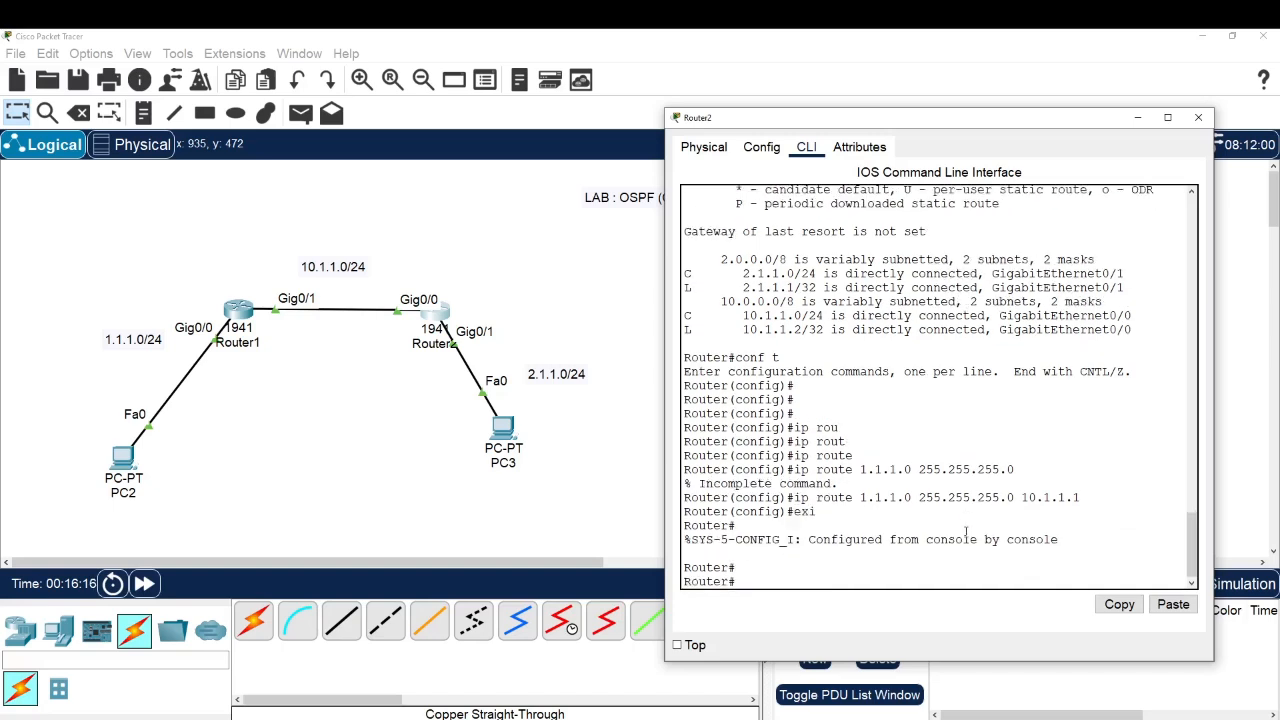
type("sh ip r")
type("o")
key("Return")
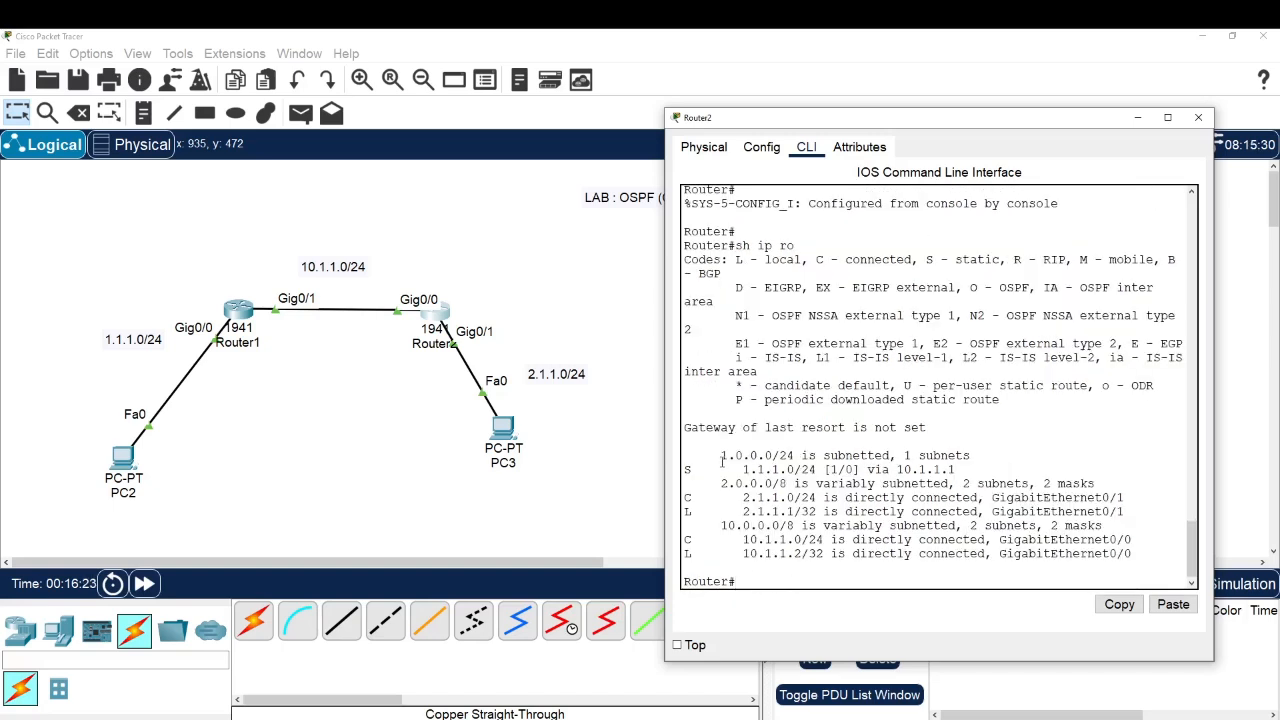
Step: Examine the 1.1.1.0/24 route entry on Router2 and match its S code against the codes legend
left_click_drag(721, 465, 930, 470)
left_click_drag(823, 469, 860, 469)
left_click_drag(823, 469, 840, 470)
left_click(836, 470)
left_click_drag(830, 469, 838, 469)
left_click_drag(694, 469, 684, 469)
left_click_drag(926, 259, 999, 261)
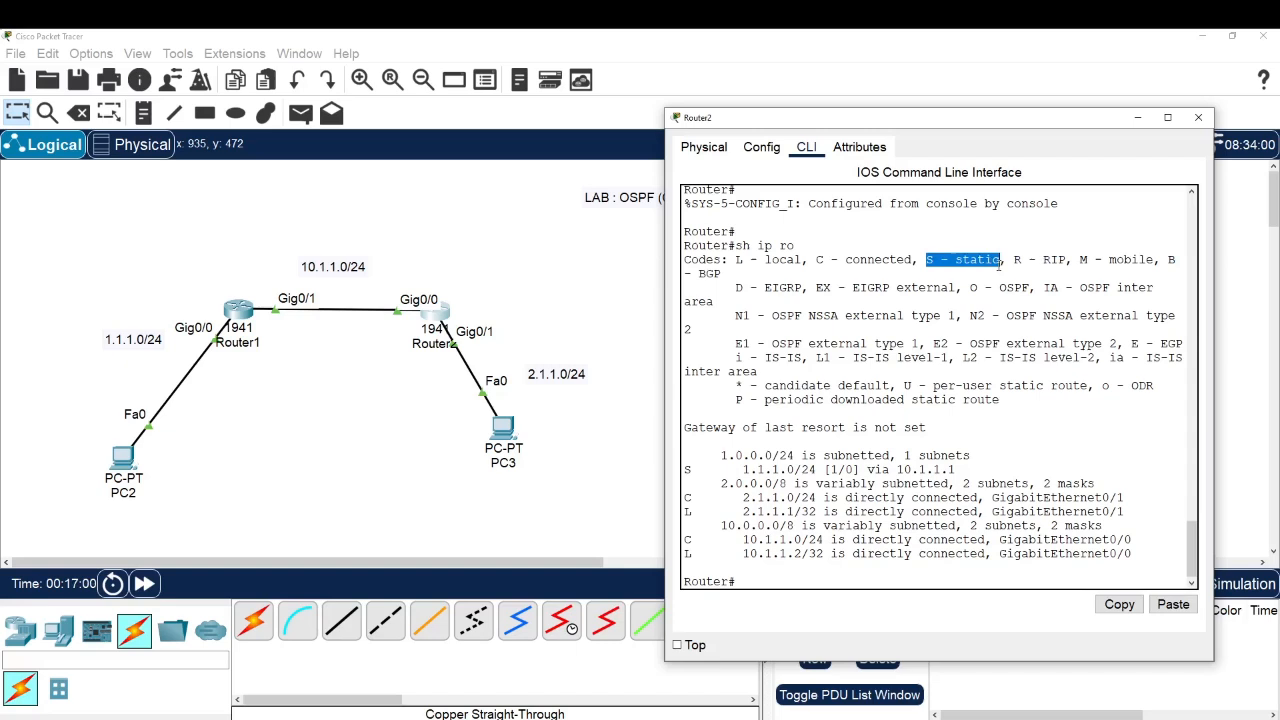
Step: Inspect the bracketed distance and metric values and the next-hop address of the static 1.1.1.0/24 route
left_click(736, 469)
left_click_drag(828, 469, 849, 469)
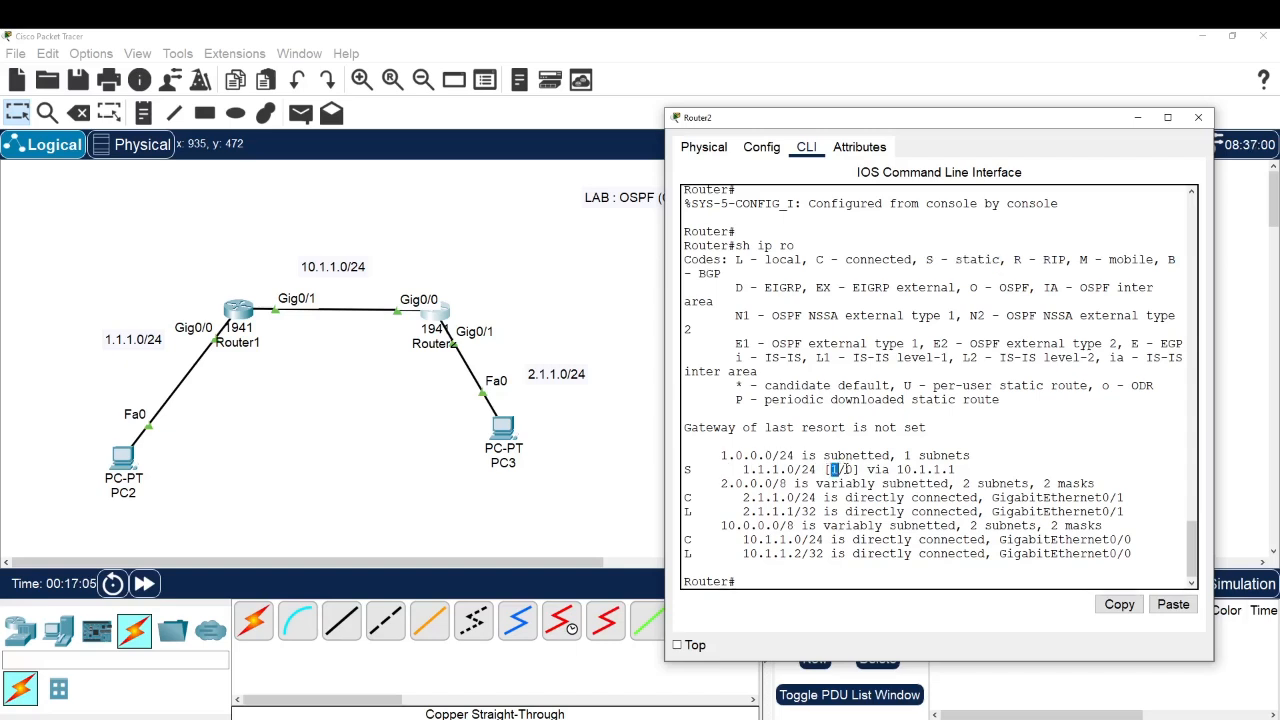
left_click(849, 469)
double_click(849, 469)
left_click(737, 463)
left_click_drag(735, 470, 958, 470)
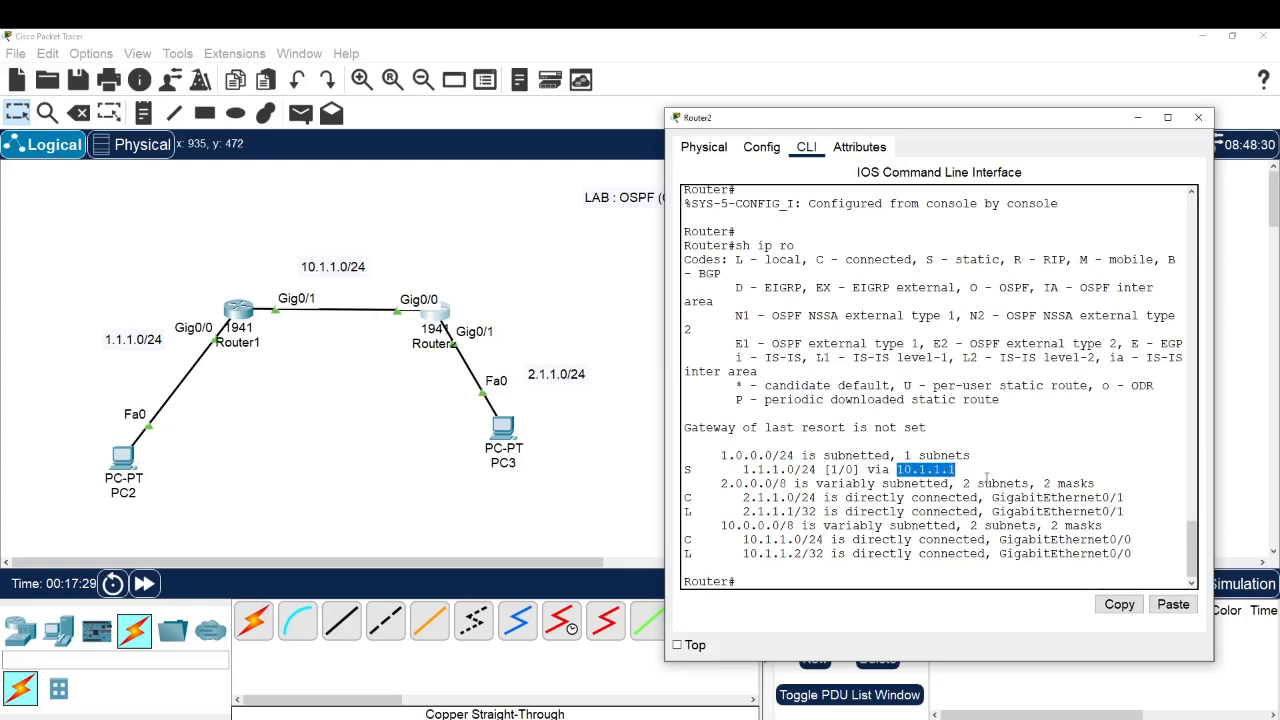
Step: Repeat the ping to 1.1.1.2 from PC3, examine the responses, and return to the topology to trace the path between the routers
left_click(513, 441)
key("Return")
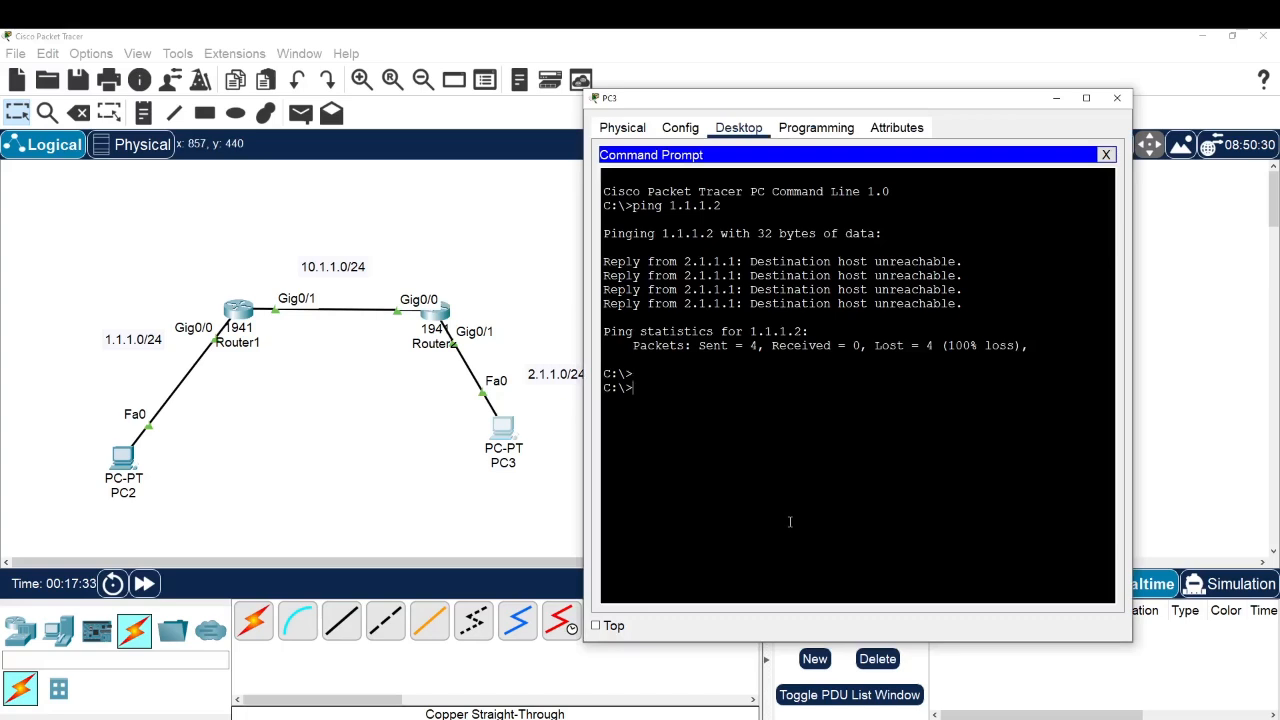
key("Up")
key("Return")
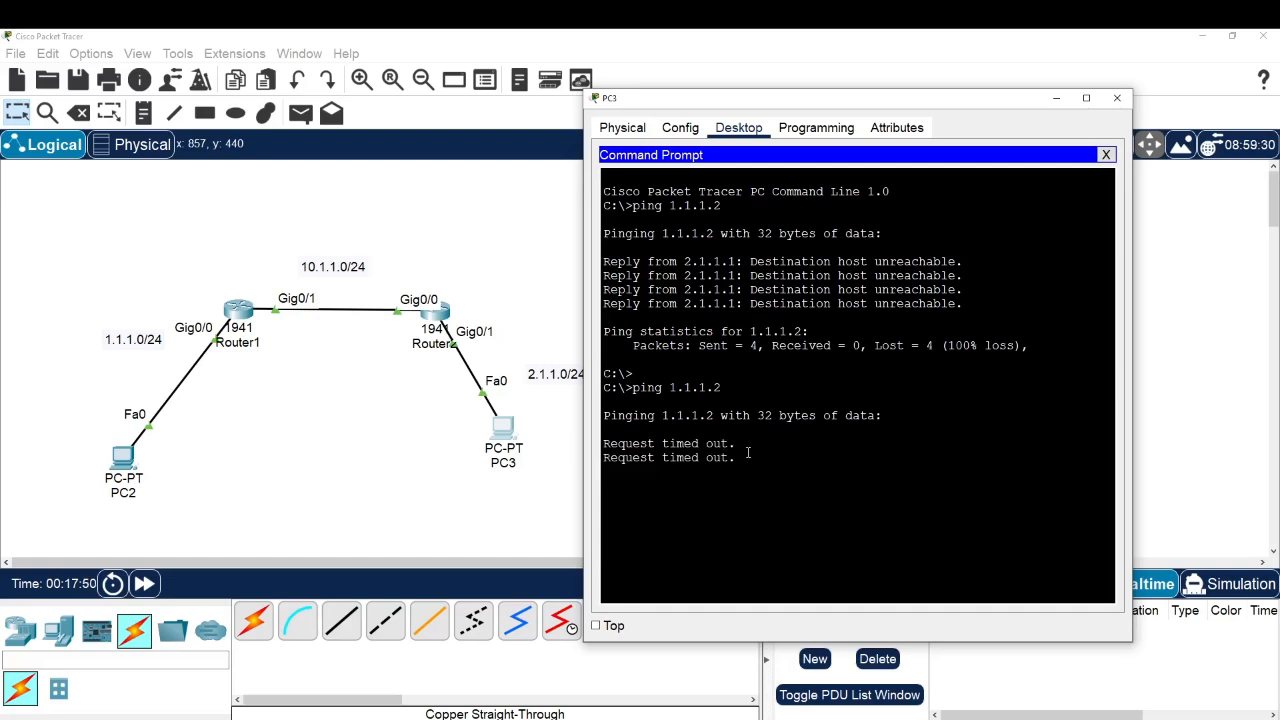
left_click_drag(740, 457, 656, 443)
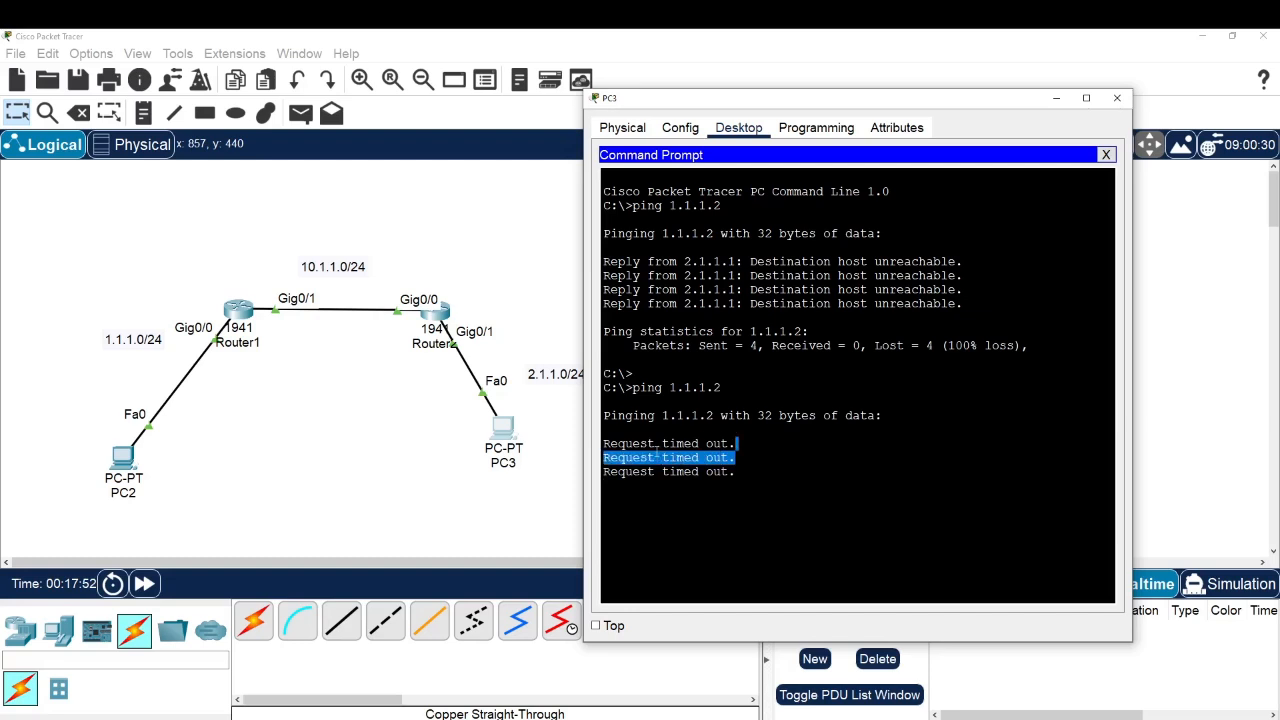
left_click(430, 463)
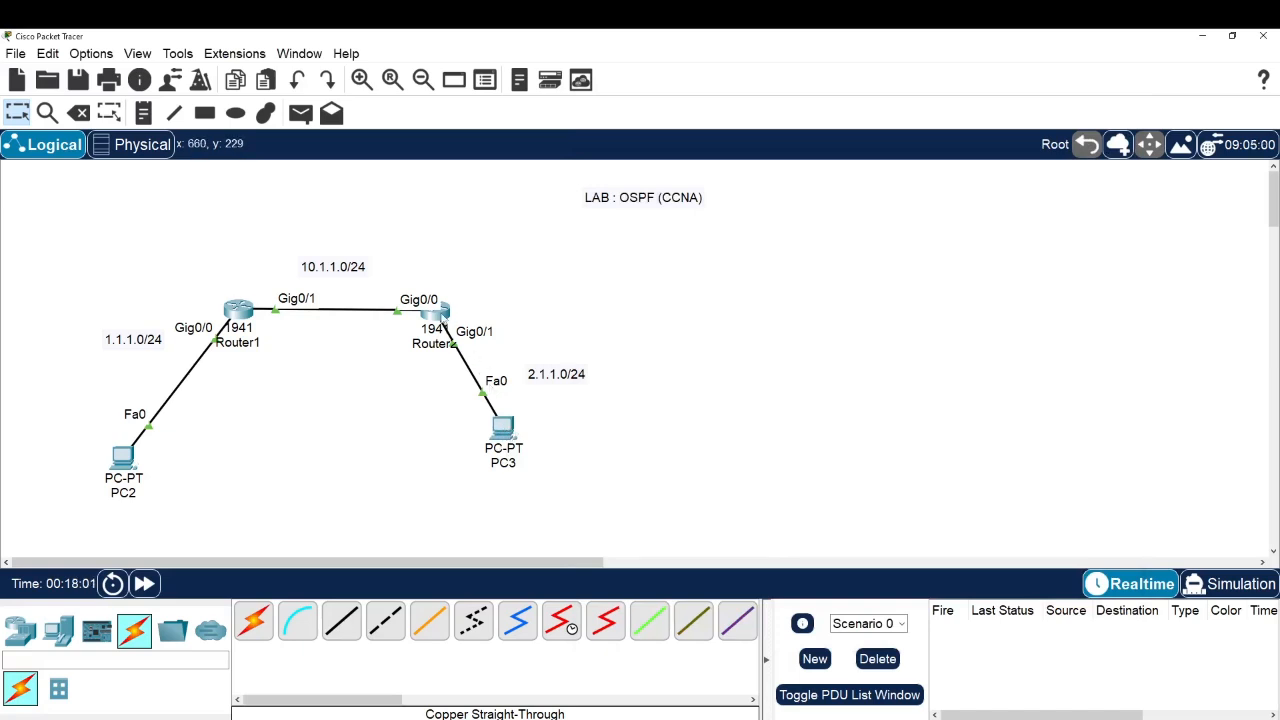
mouse_move(442, 314)
mouse_move(249, 318)
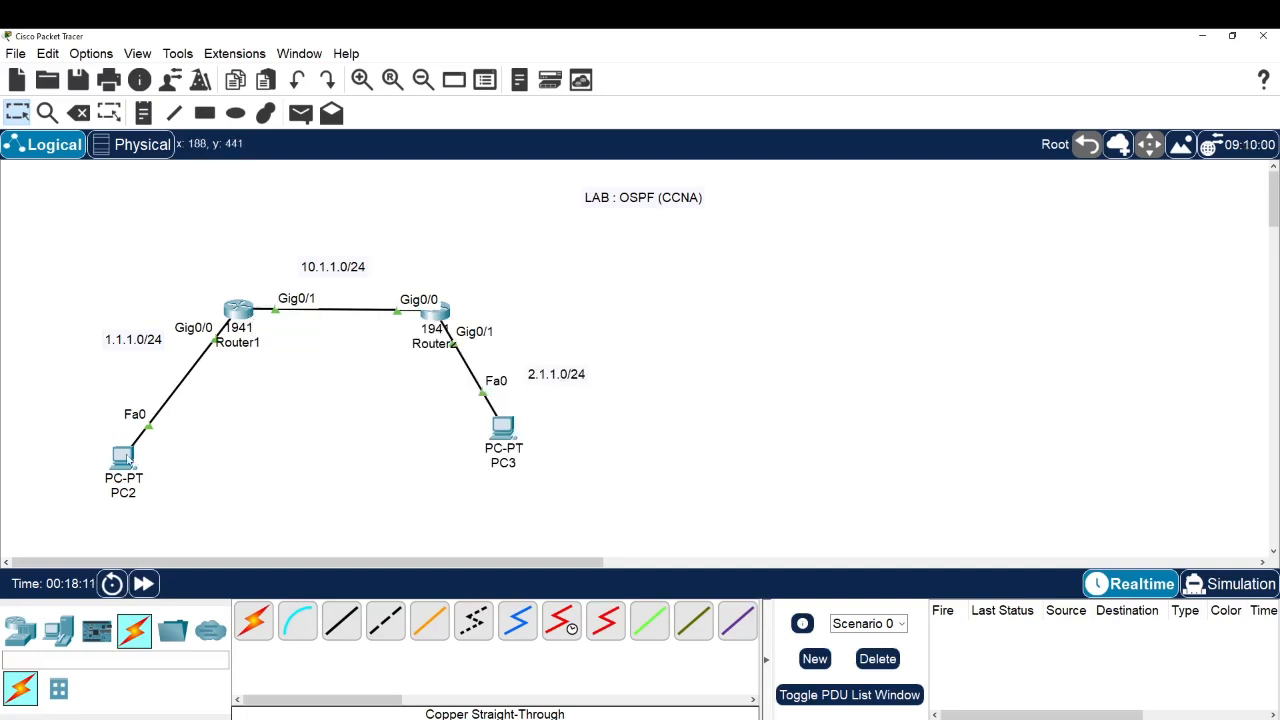
mouse_move(127, 458)
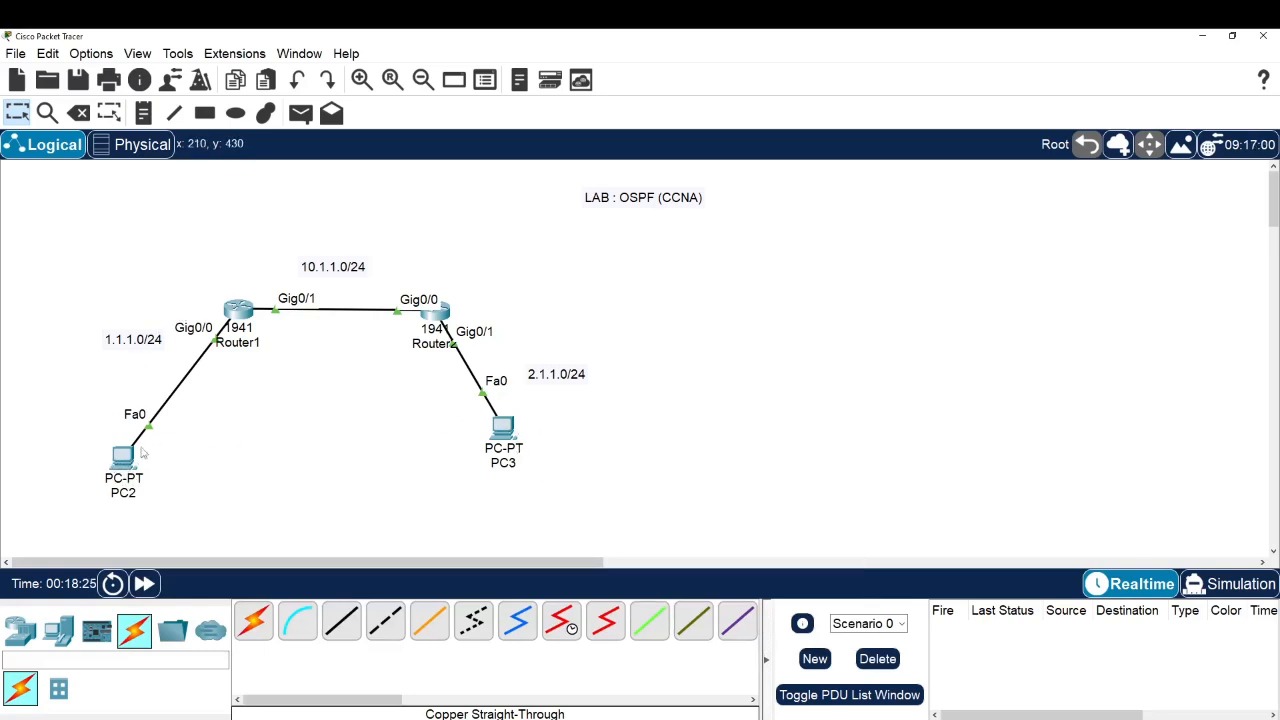
left_click_drag(214, 252, 266, 391)
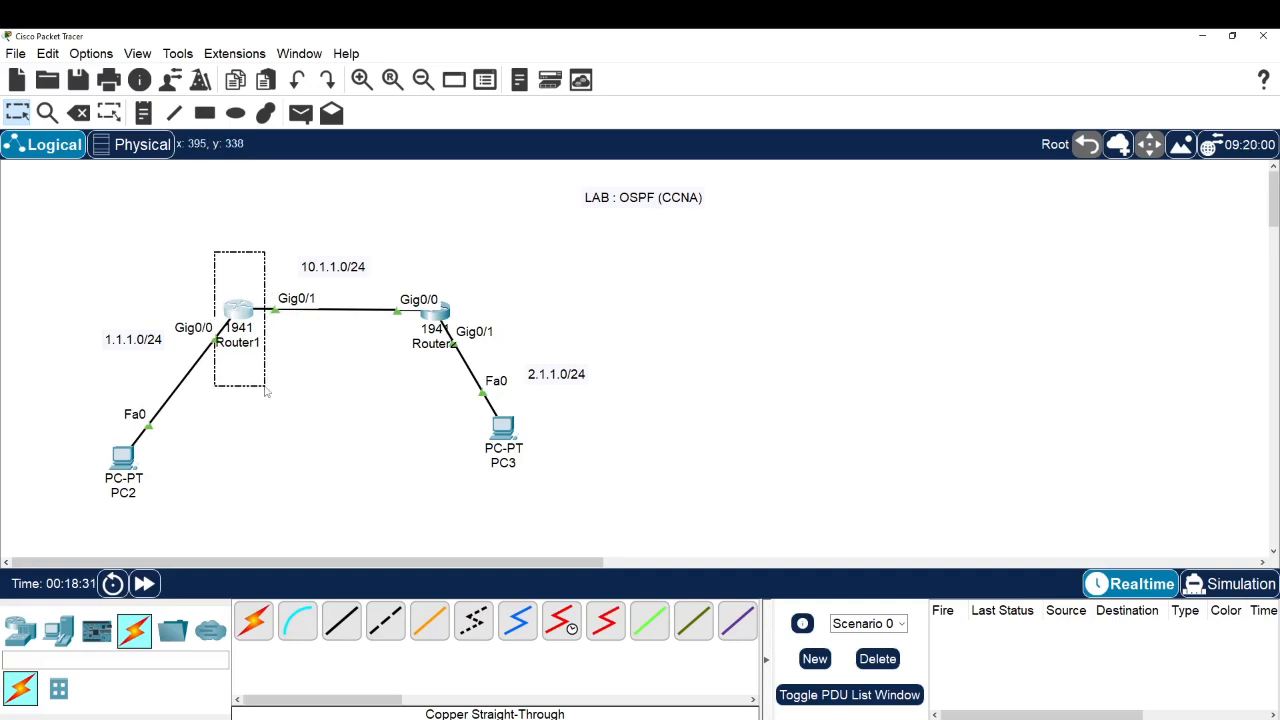
left_click_drag(266, 391, 263, 274)
left_click(306, 441)
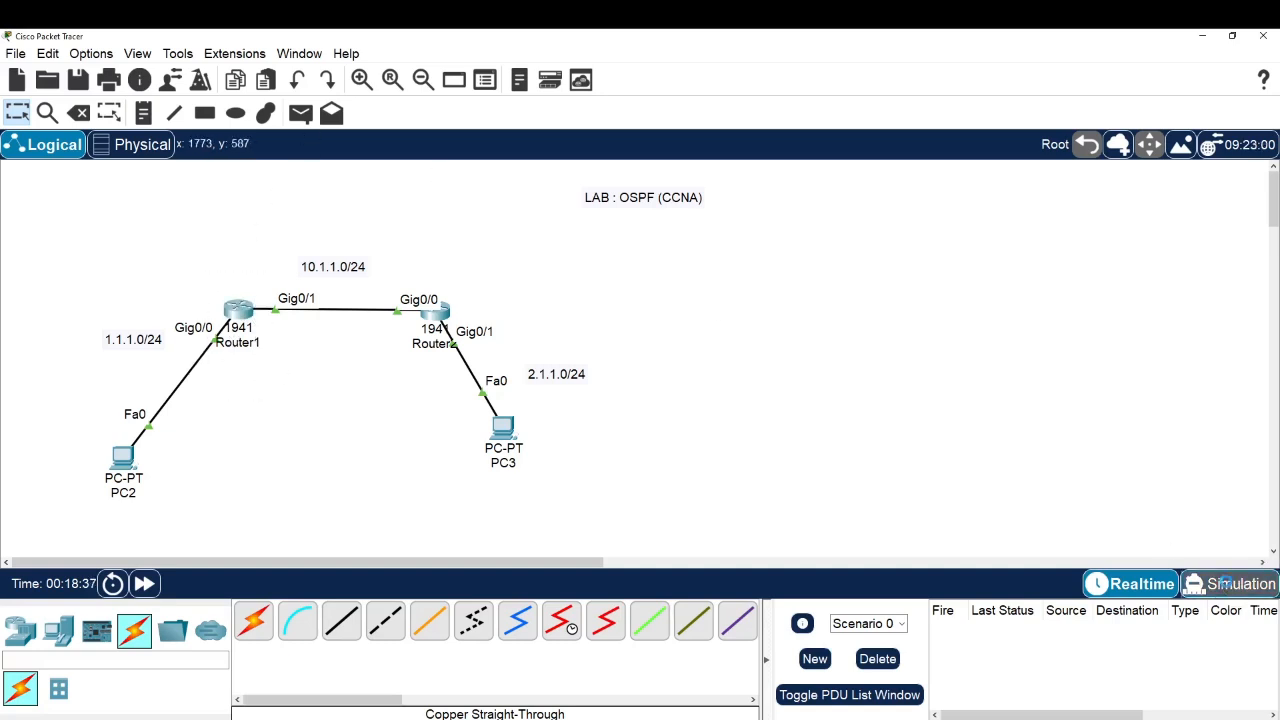
Step: Switch to simulation mode and add a simple PDU with PC3 as source and PC2 as destination
left_click(1225, 584)
left_click(300, 113)
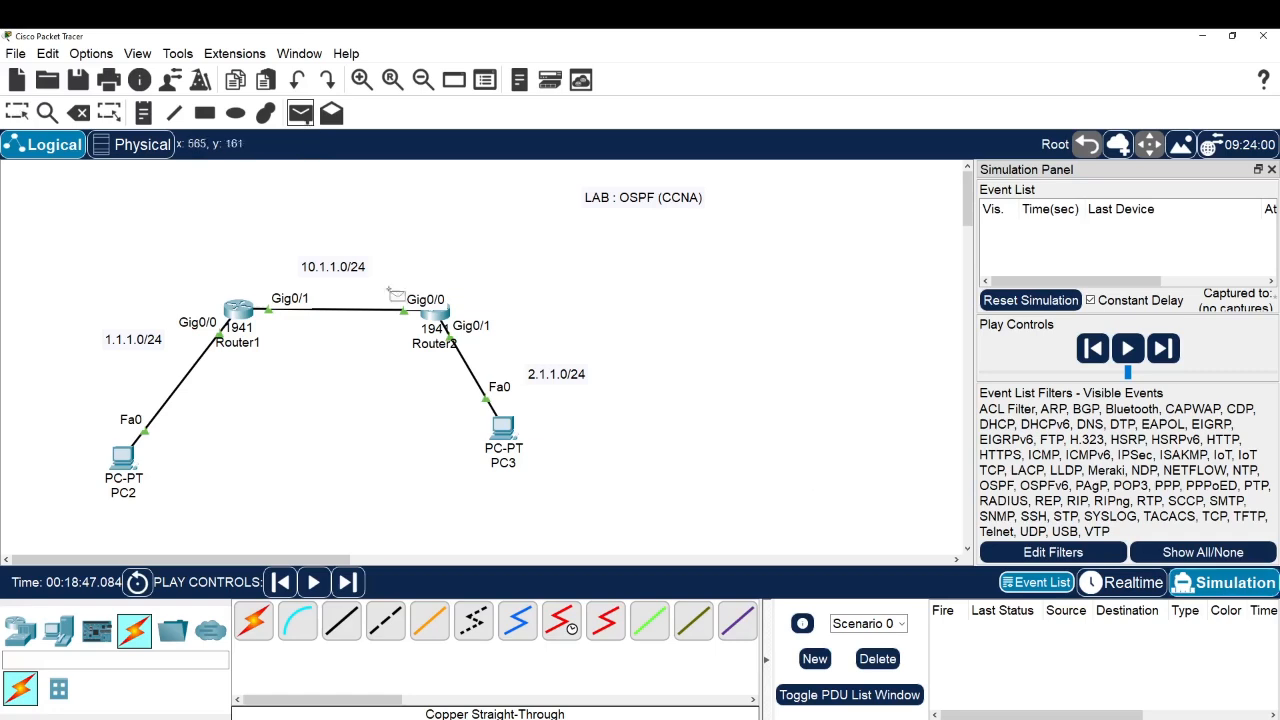
left_click(503, 430)
left_click(123, 458)
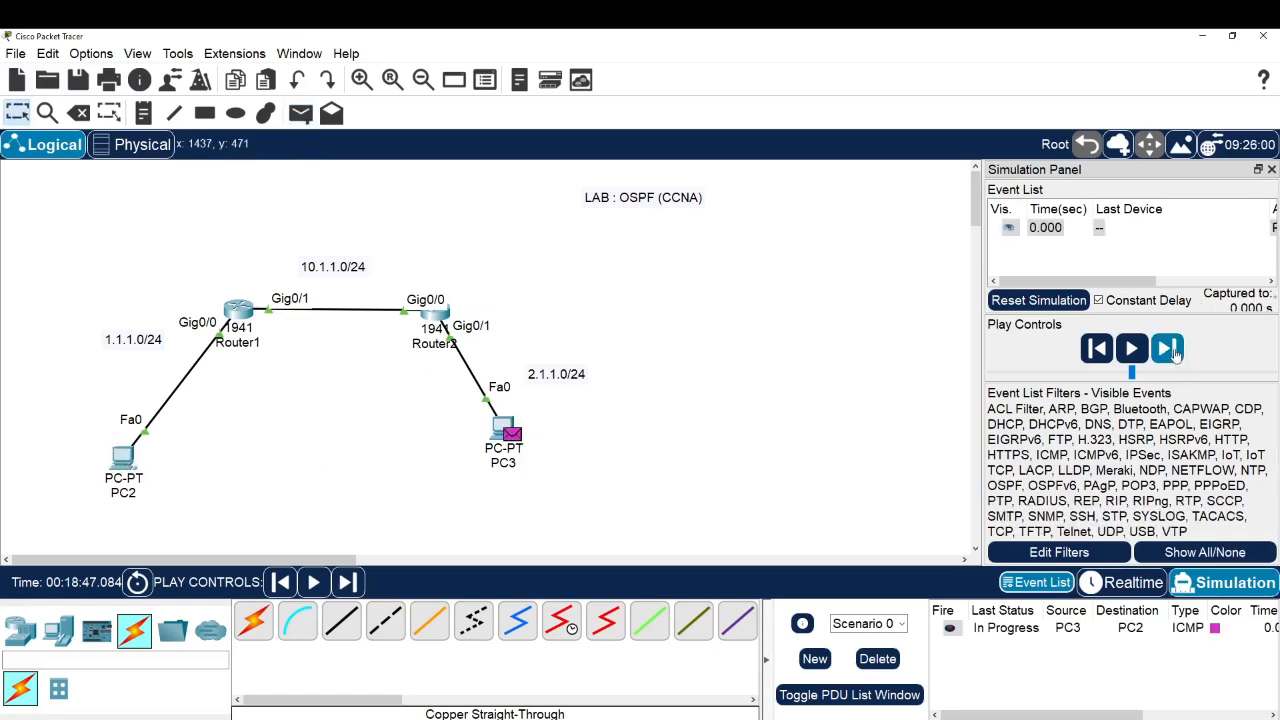
Step: Advance the simulation event by event to trace the ICMP packet from PC3 to PC2 and its reply back to Router1
left_click(1172, 352)
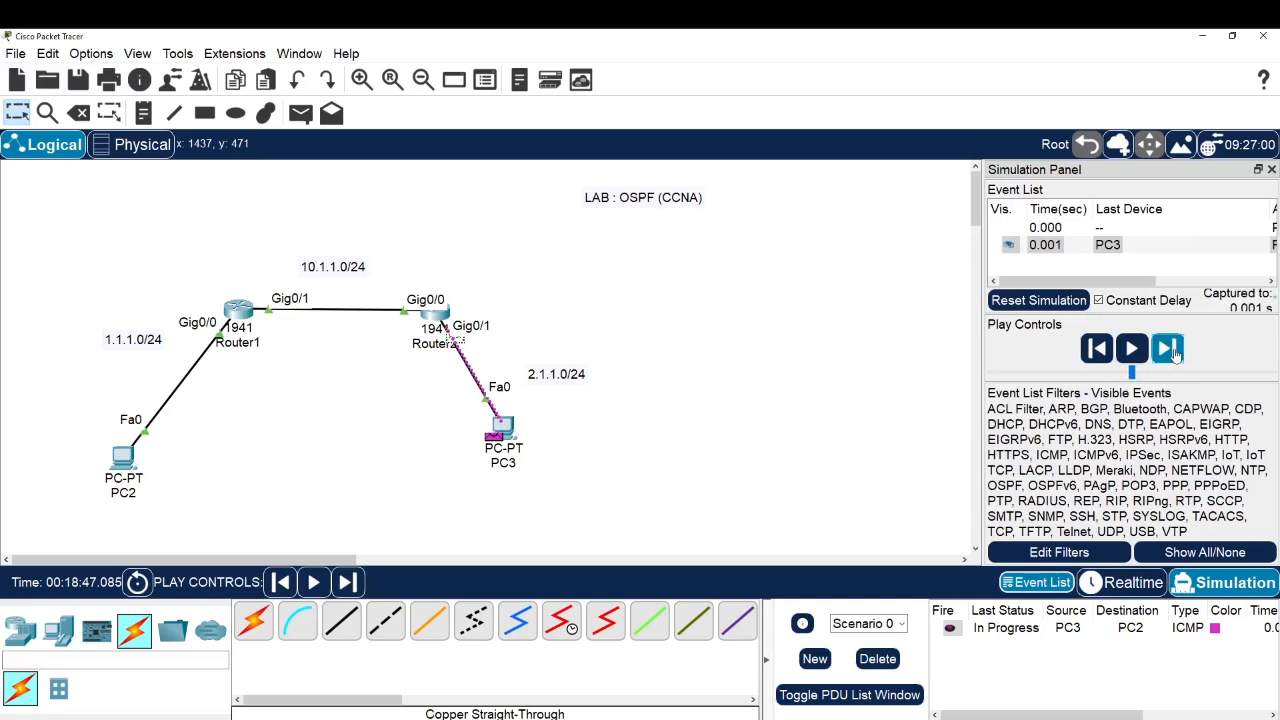
left_click(1172, 352)
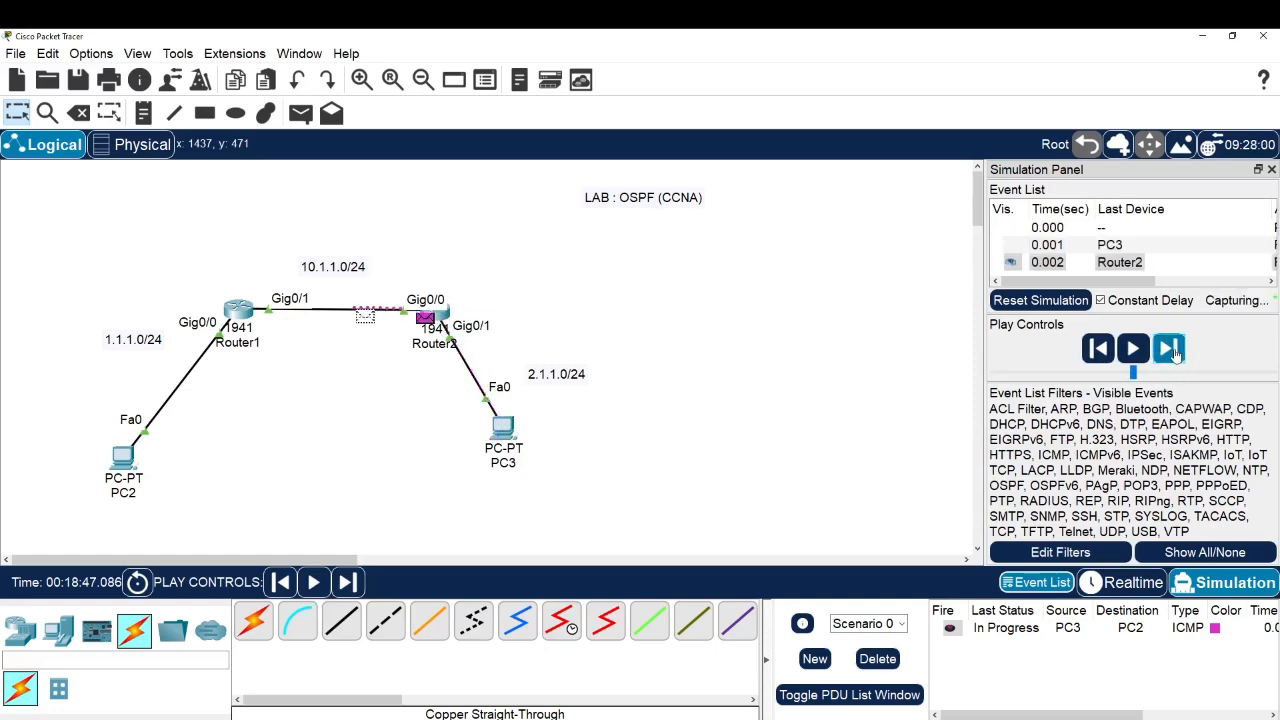
left_click(1175, 355)
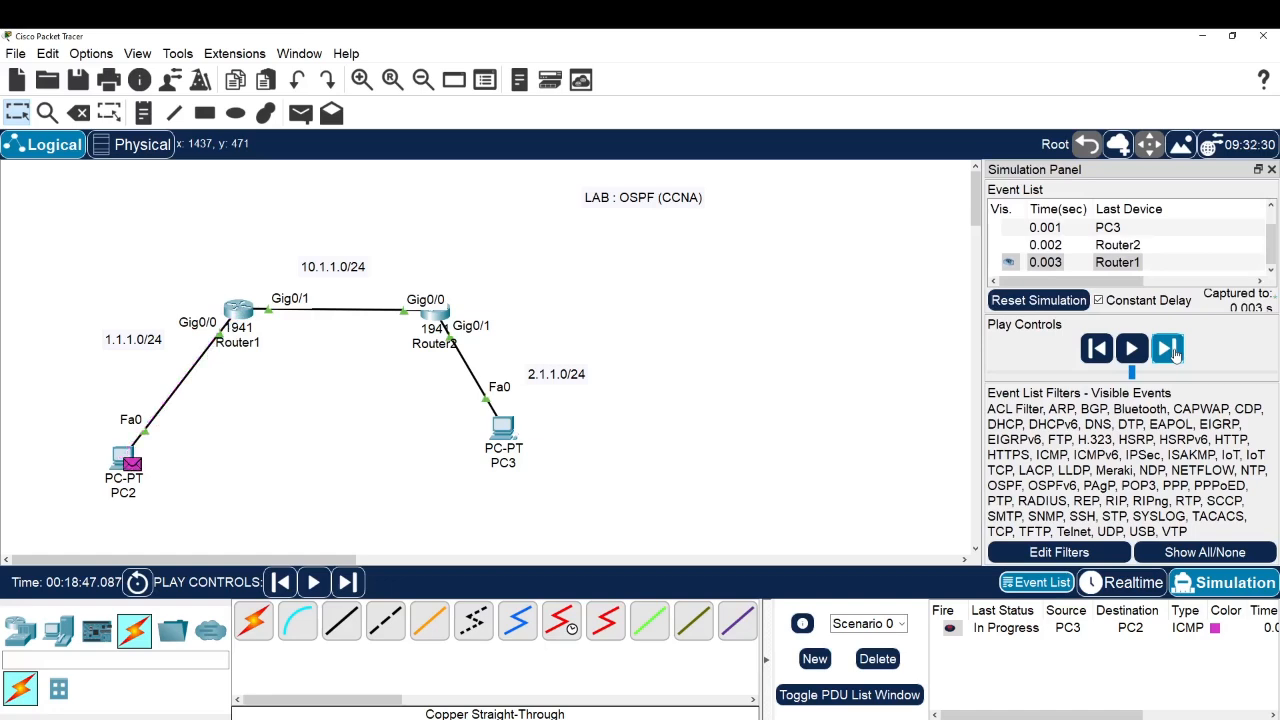
left_click(1175, 355)
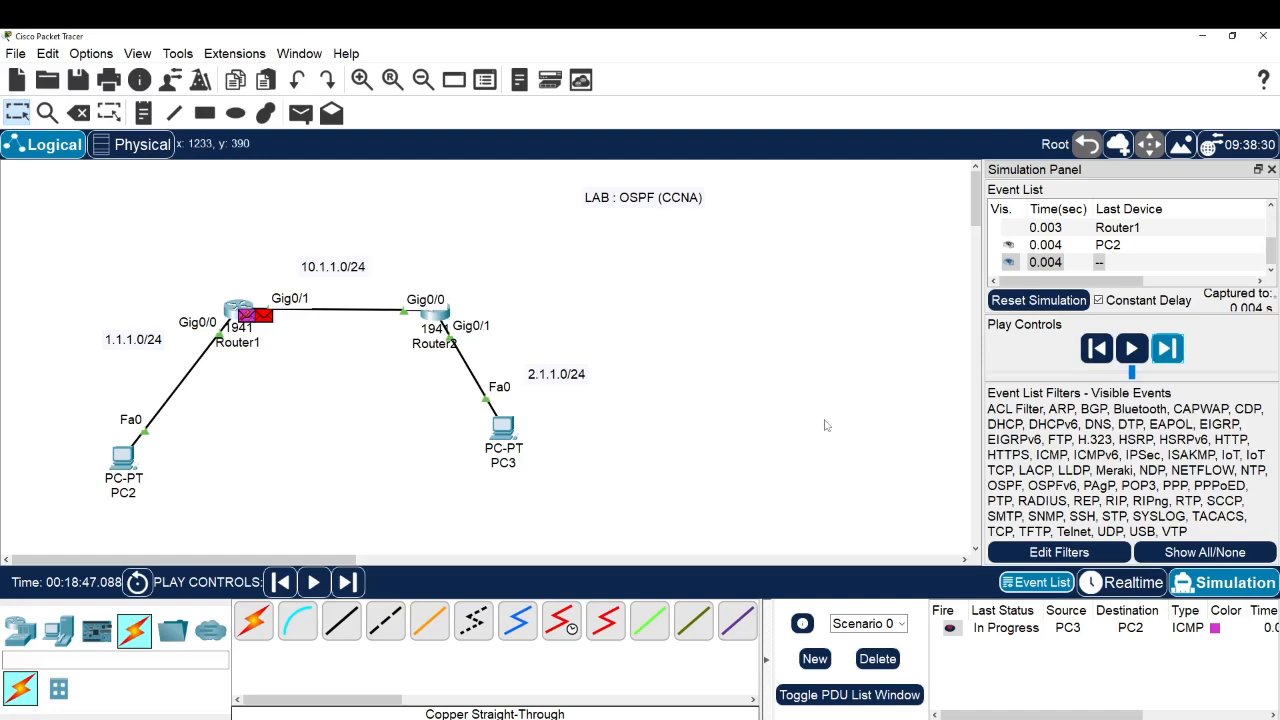
left_click(1170, 354)
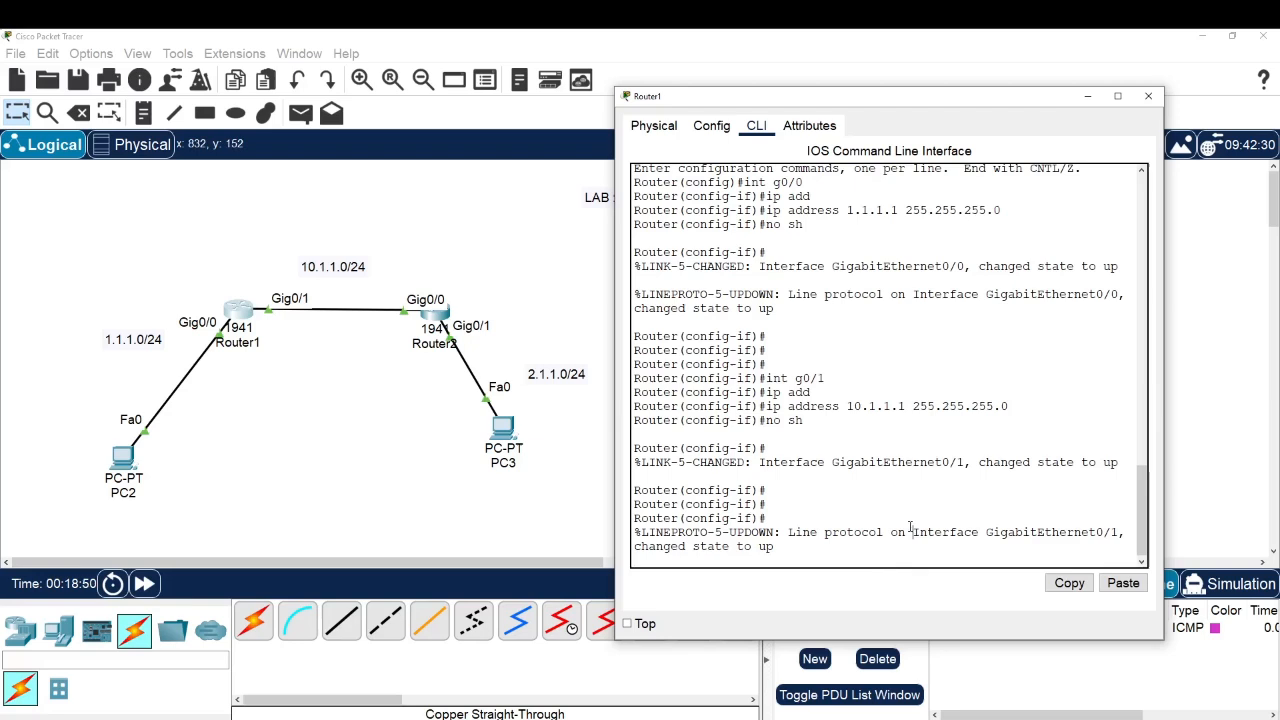
Step: Leave interface configuration on Router1 and add a static route to 2.1.1.0 255.255.255.0 via 10.1.1.2
key("Return")
key("Return")
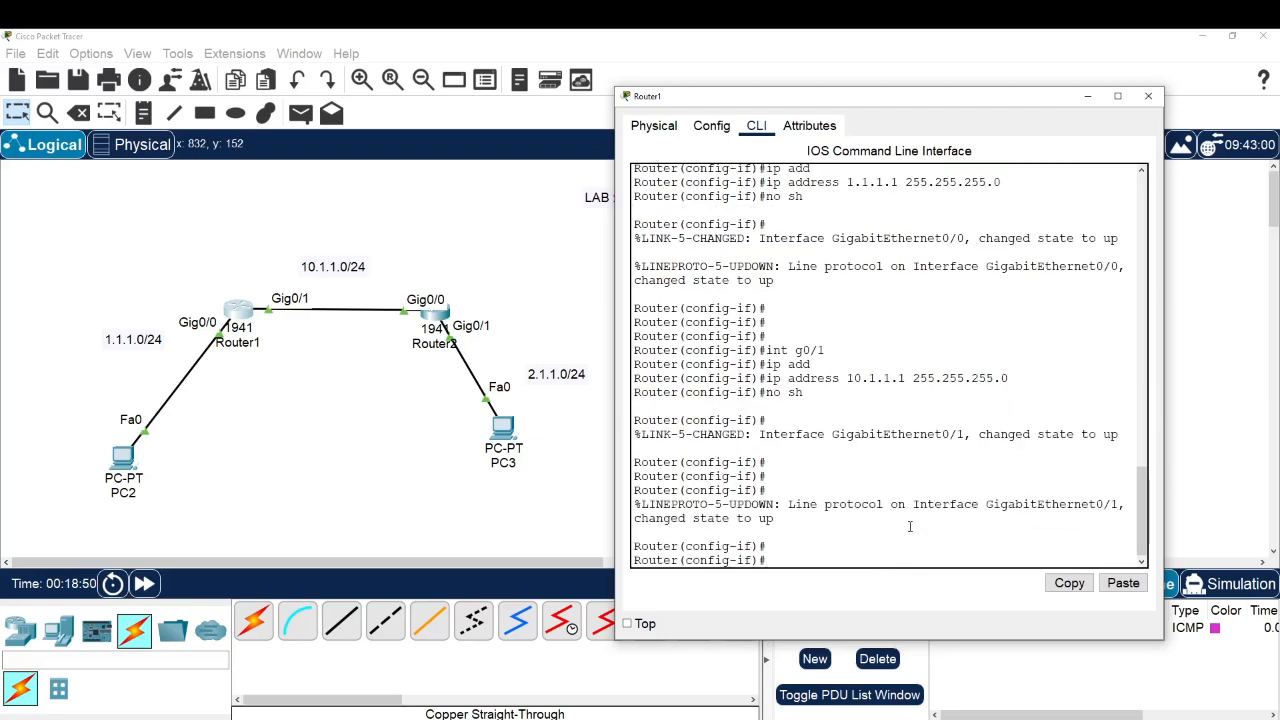
key("Return")
type("exi")
key("Return")
key("Return")
type("ip ")
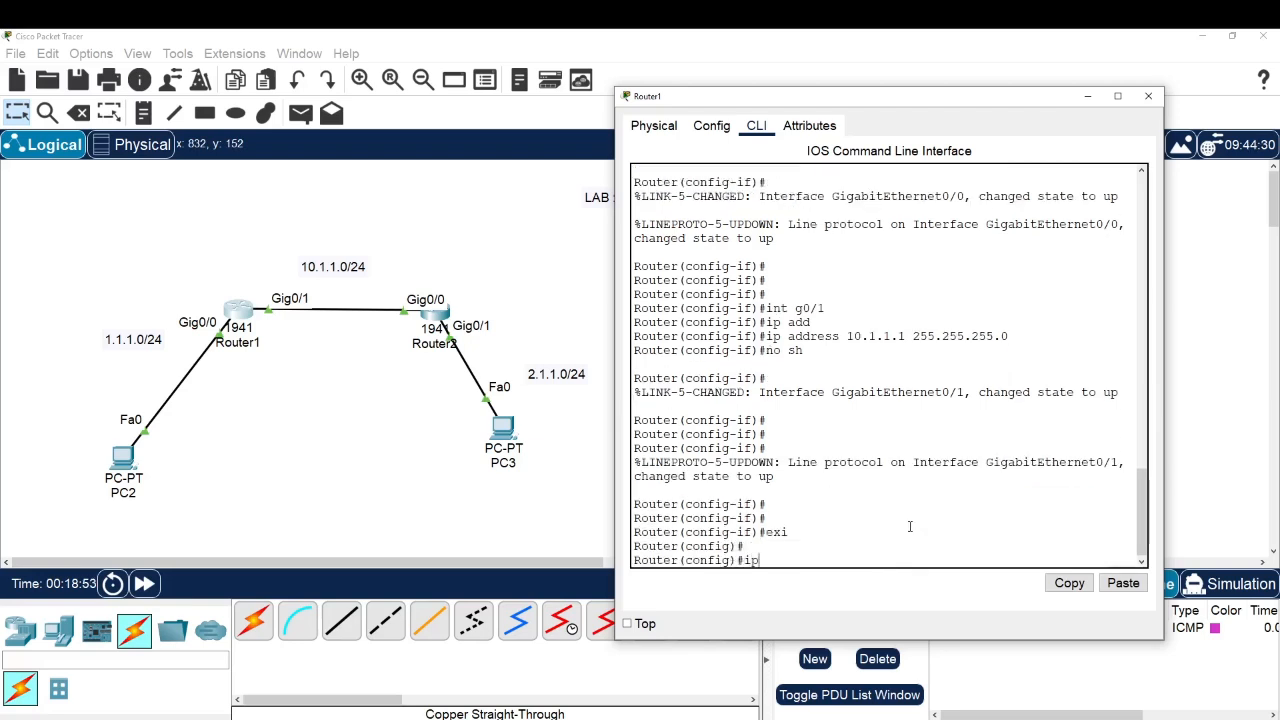
type("route 2.1.1.0 255.255.255.0 10.1.1.2")
key("Return")
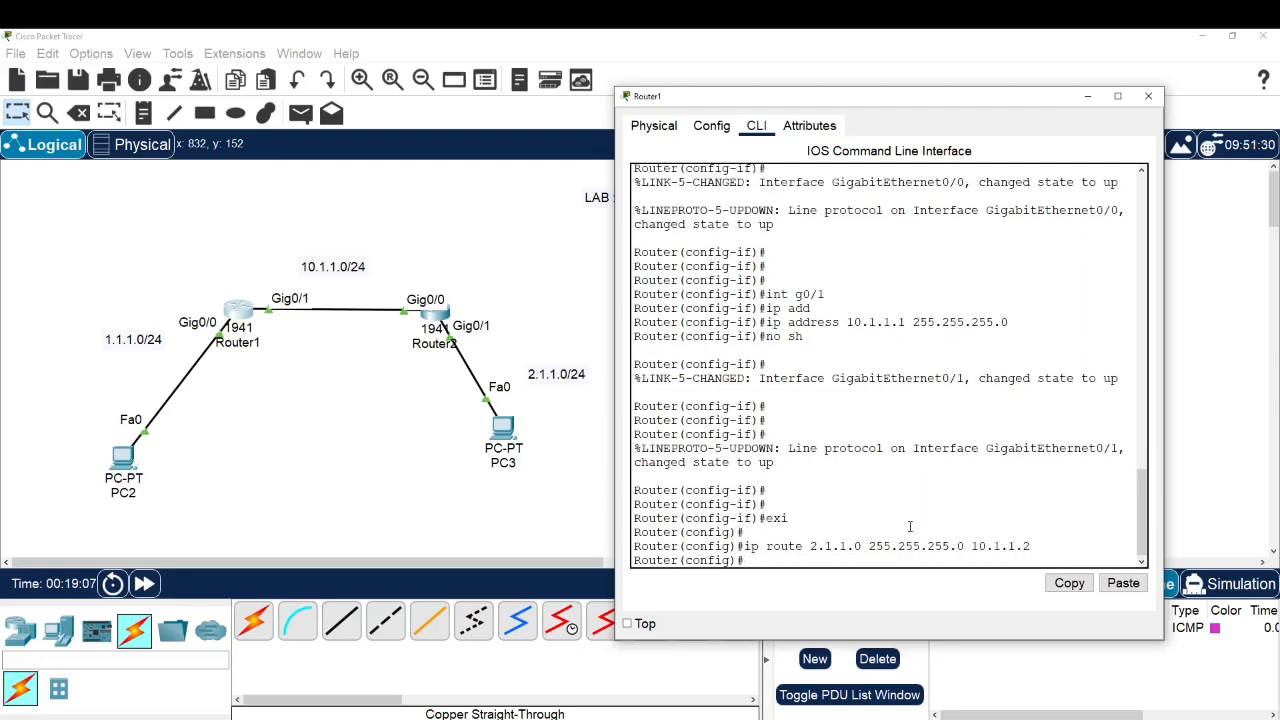
Step: Exit configuration mode to display Router1's routing table with show ip ro, and inspect the static 2.1.1.0/24 route's metrics and next hop
type("exi")
key("Return")
key("Return")
key("Return")
key("Return")
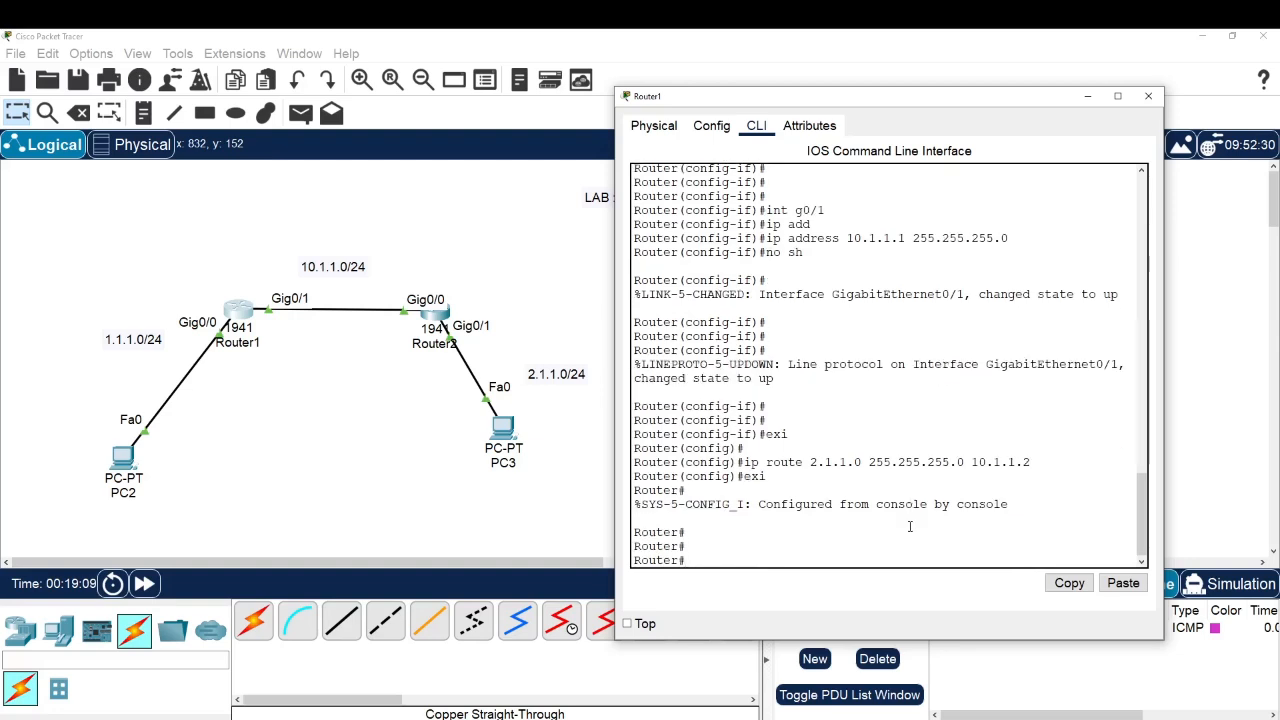
type("sh")
key("Tab")
type("ip")
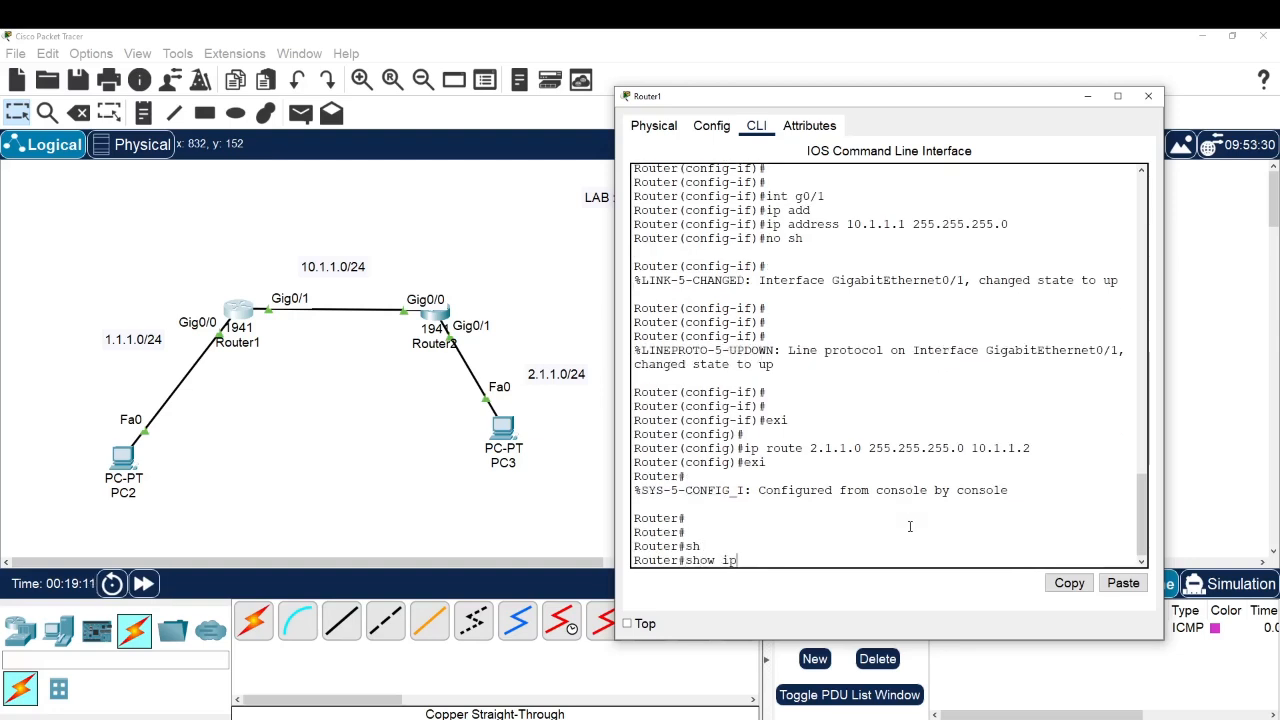
type(" ro")
key("Return")
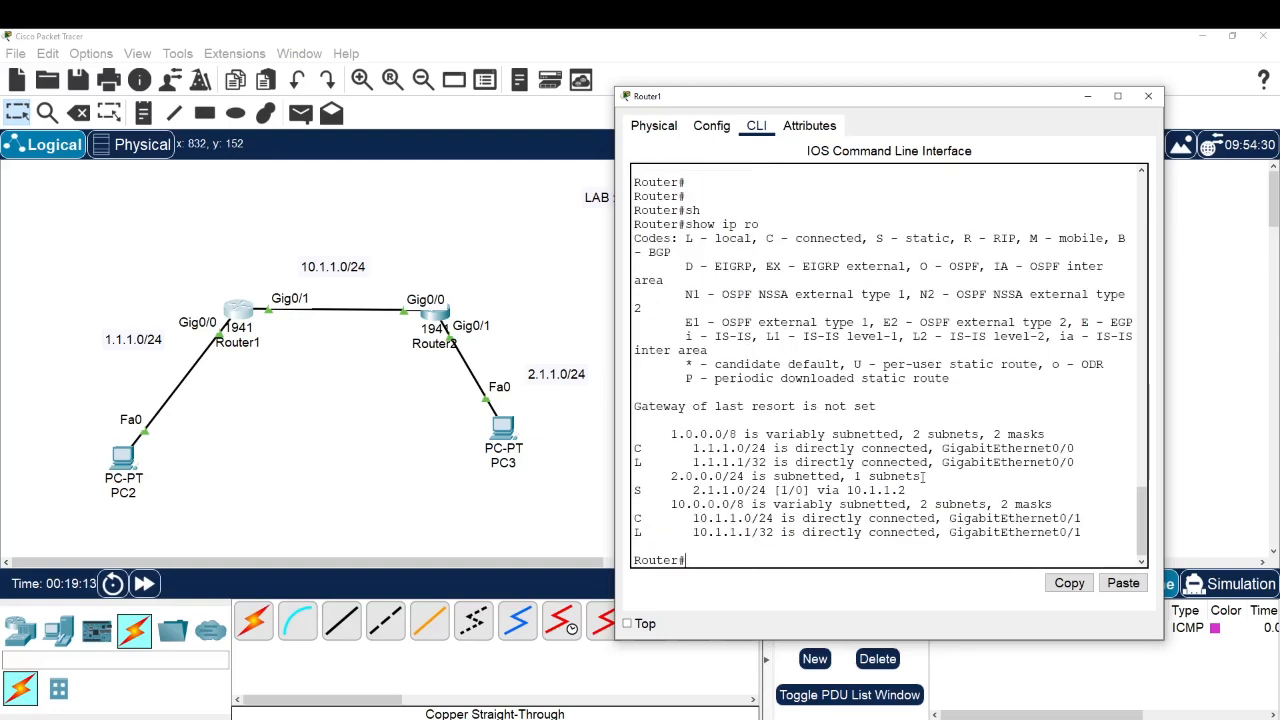
left_click_drag(641, 491, 909, 491)
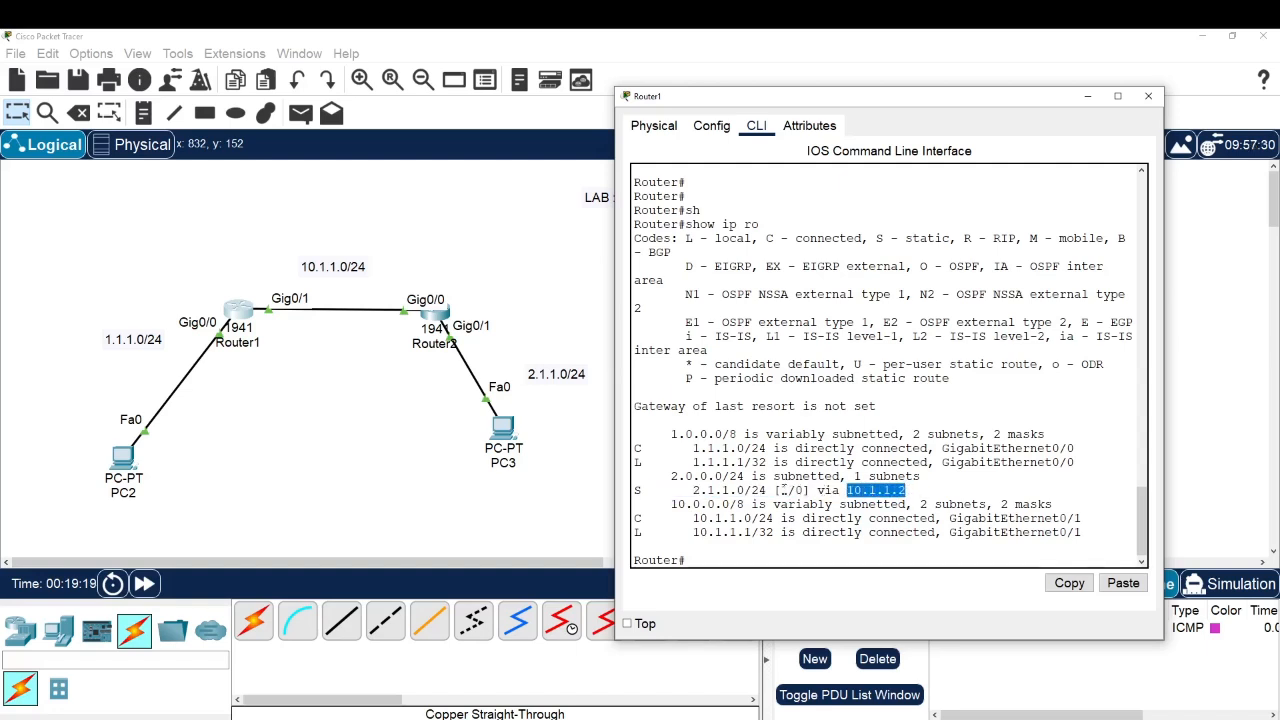
left_click_drag(782, 490, 808, 493)
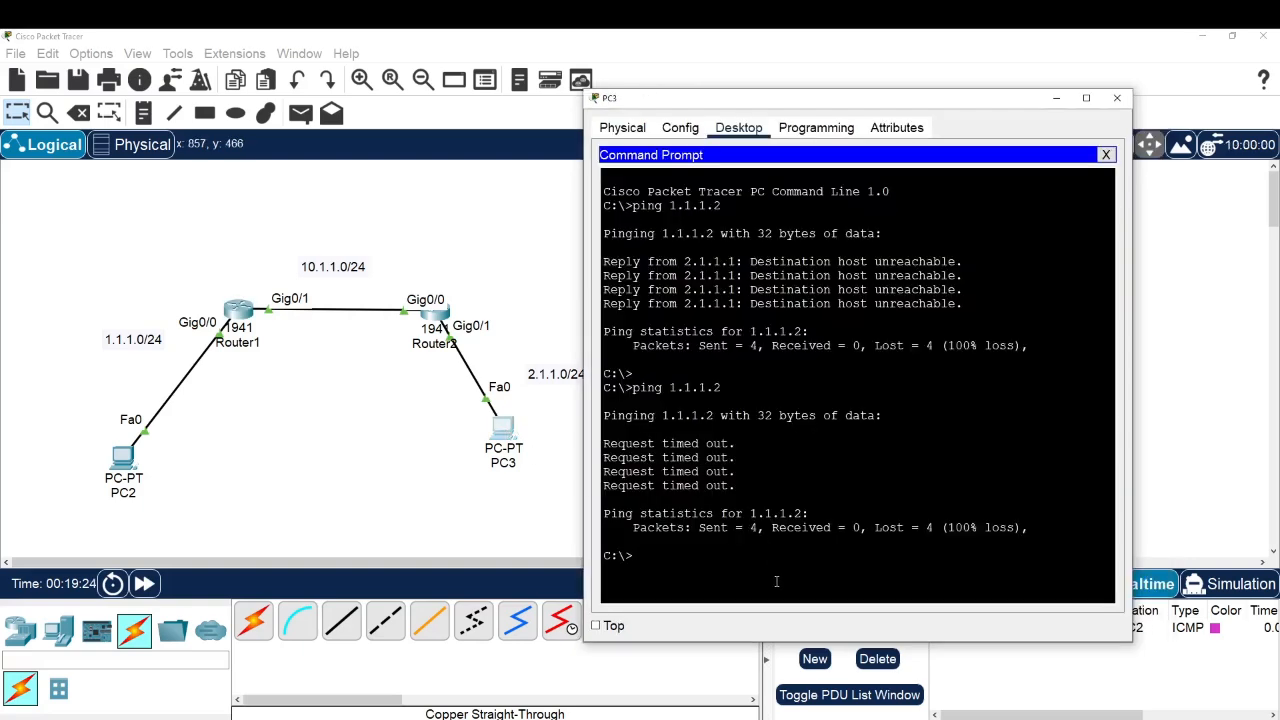
Step: Repeat the ping to 1.1.1.2 from PC3's command prompt
key("Return")
key("Up")
key("Return")
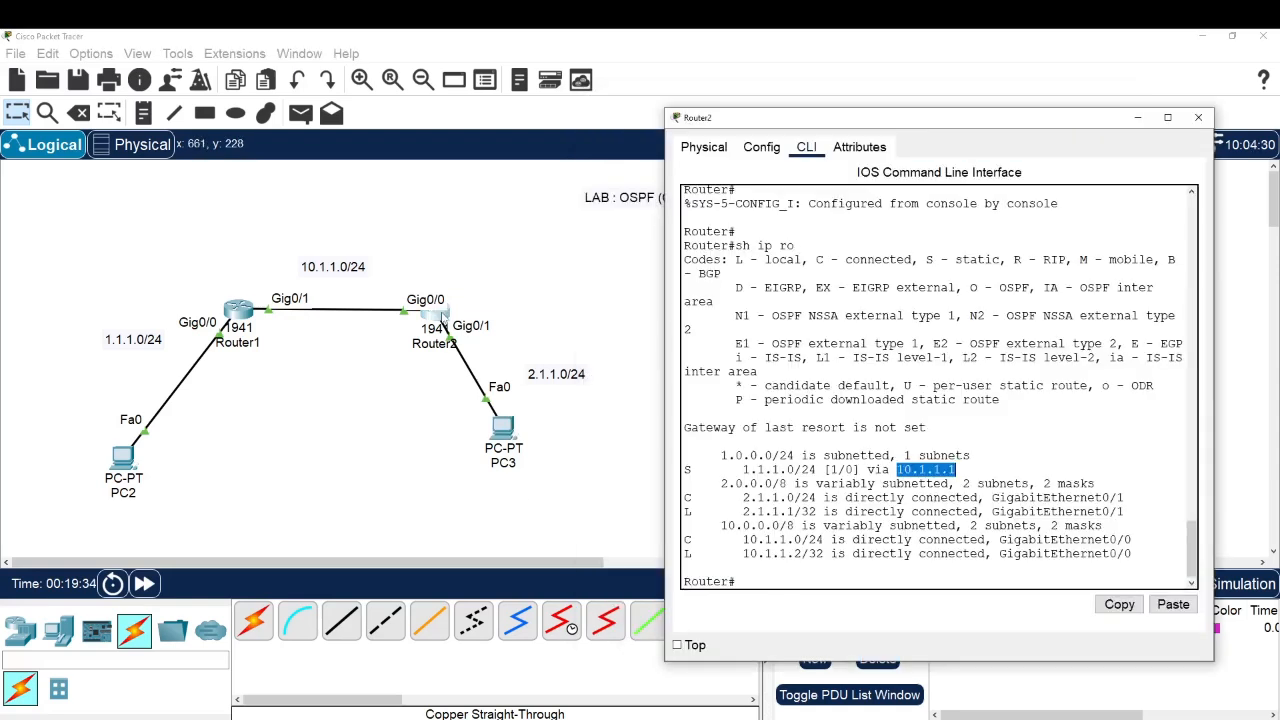
Step: Examine all the routes in Router2's routing table, focusing on the static 1.1.1.0/24 entry, and return to the topology
left_click(765, 525)
left_click_drag(1145, 560, 684, 455)
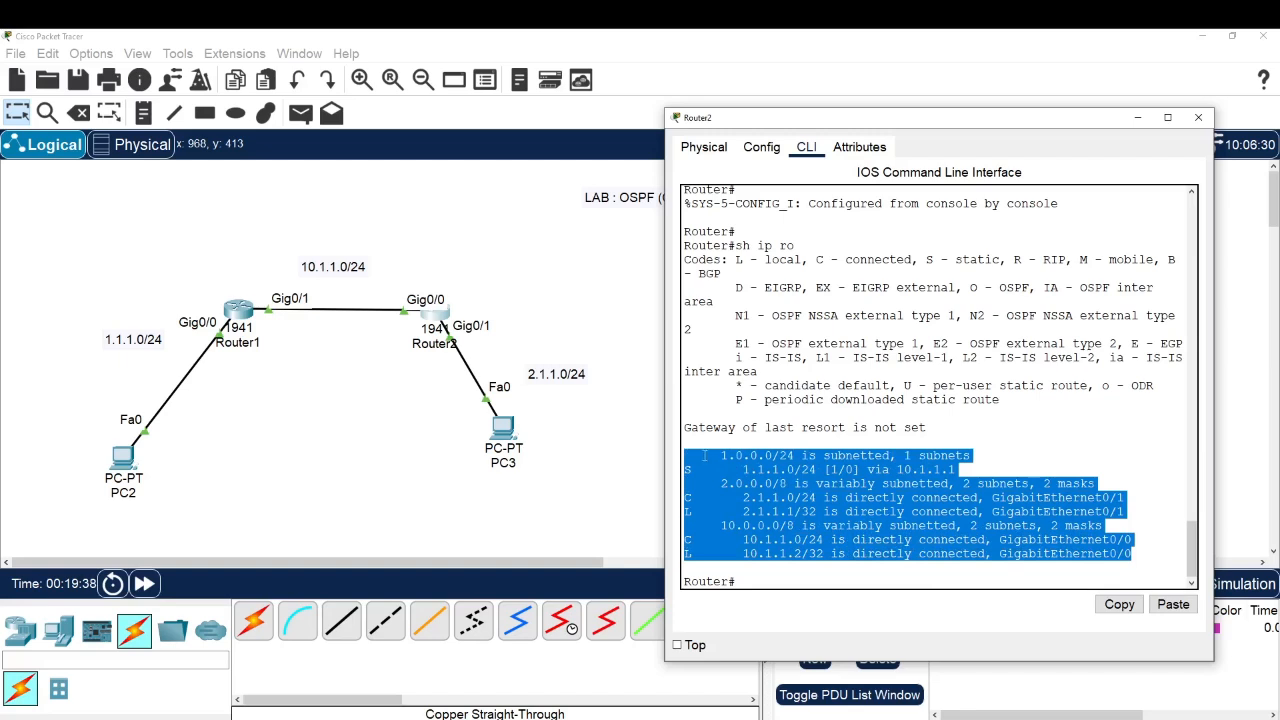
left_click(741, 478)
left_click_drag(690, 469, 965, 469)
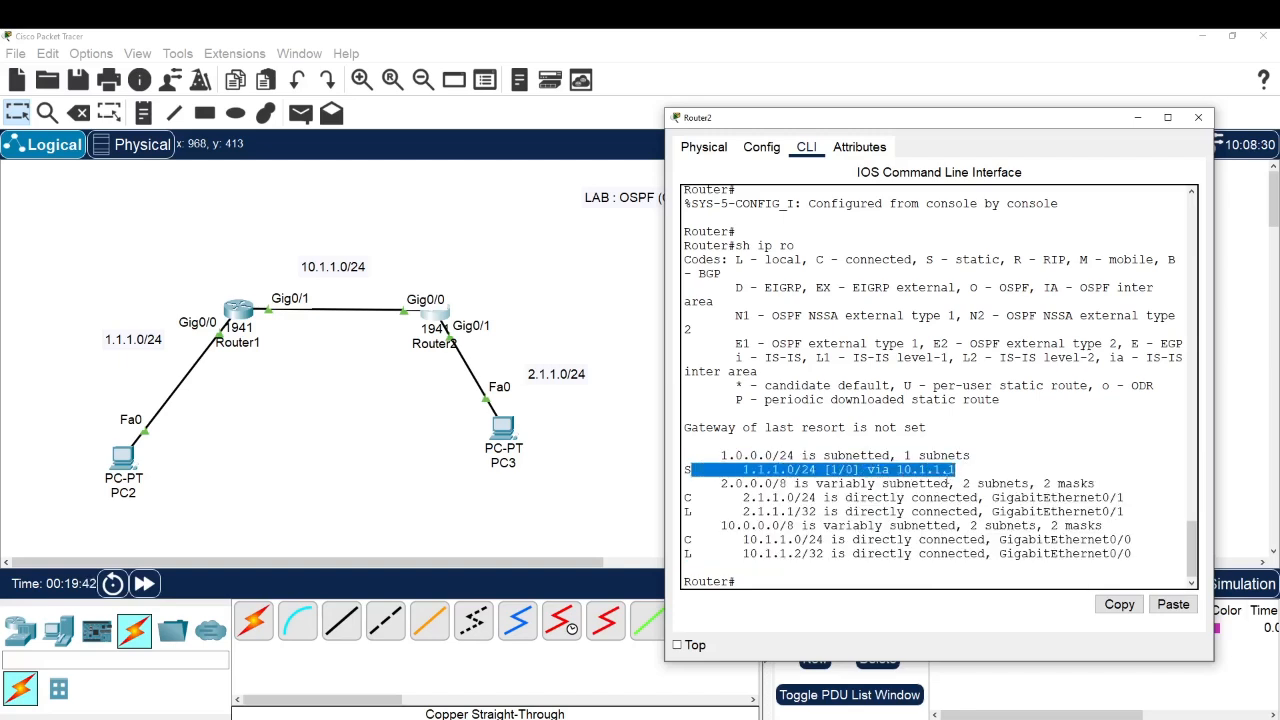
left_click(825, 581)
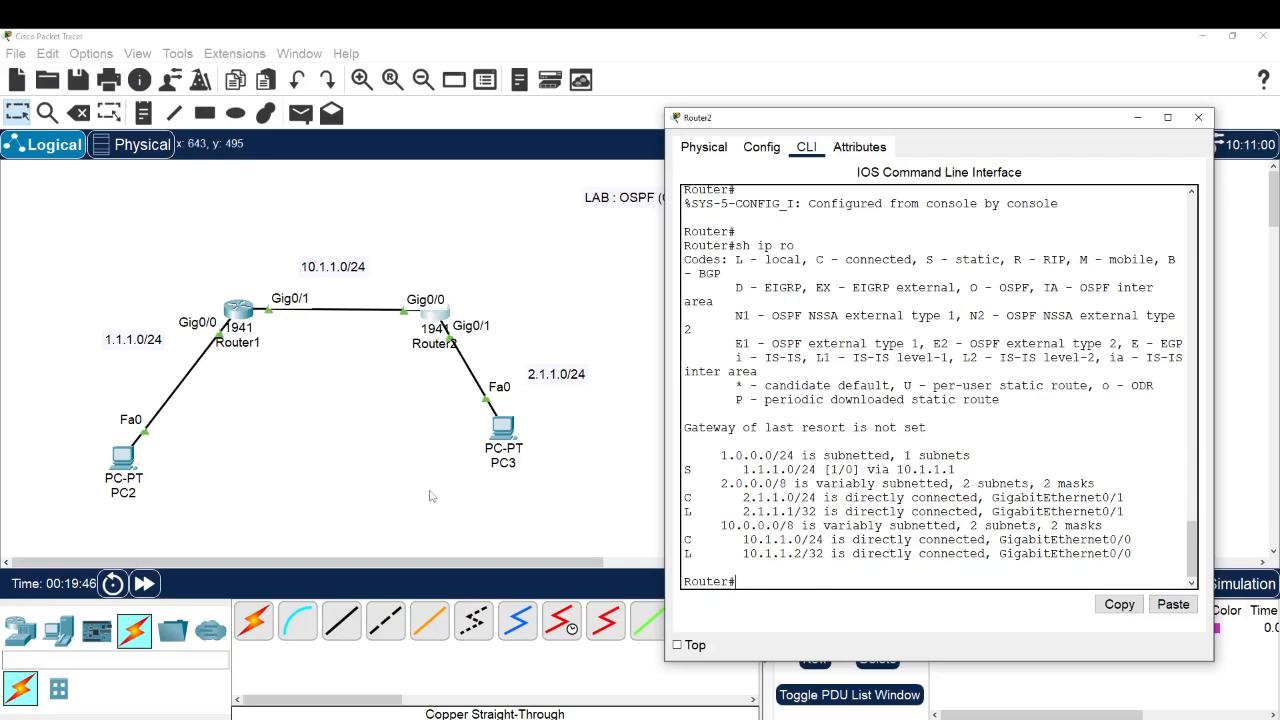
left_click(384, 487)
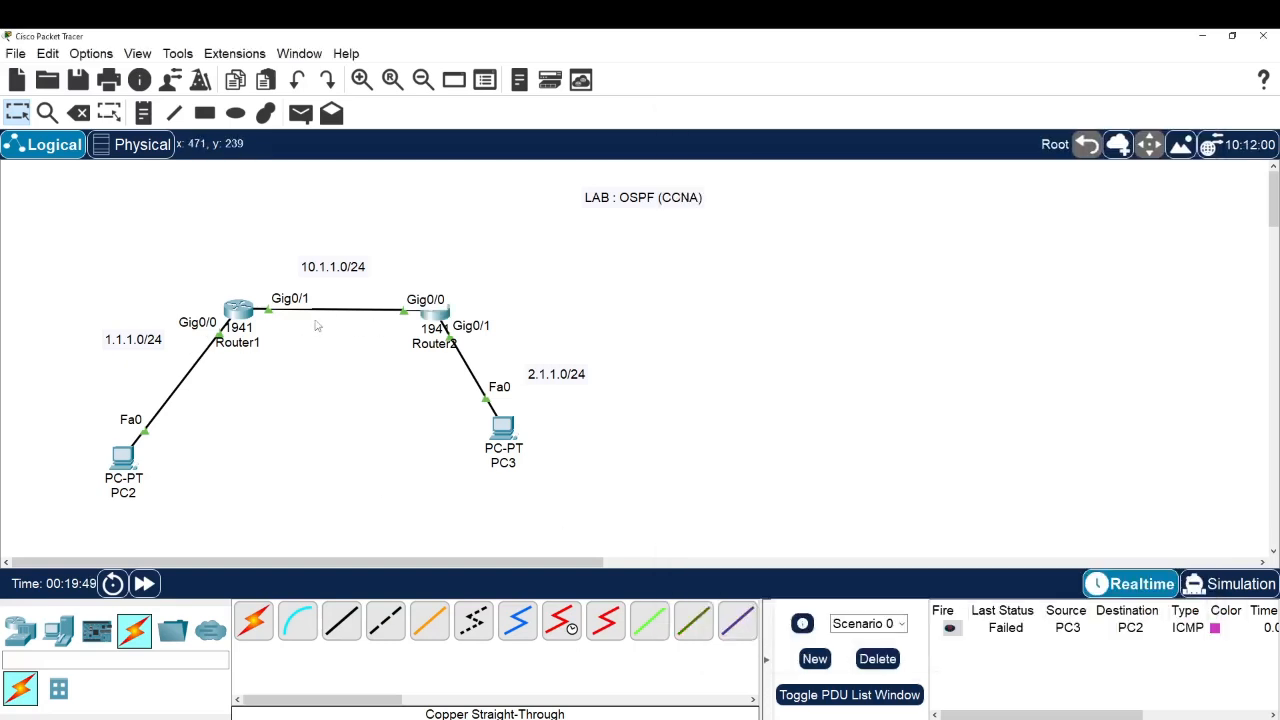
Step: Reopen Router1's command line and review the earlier static route command for 2.1.1.0 against the topology
left_click(238, 310)
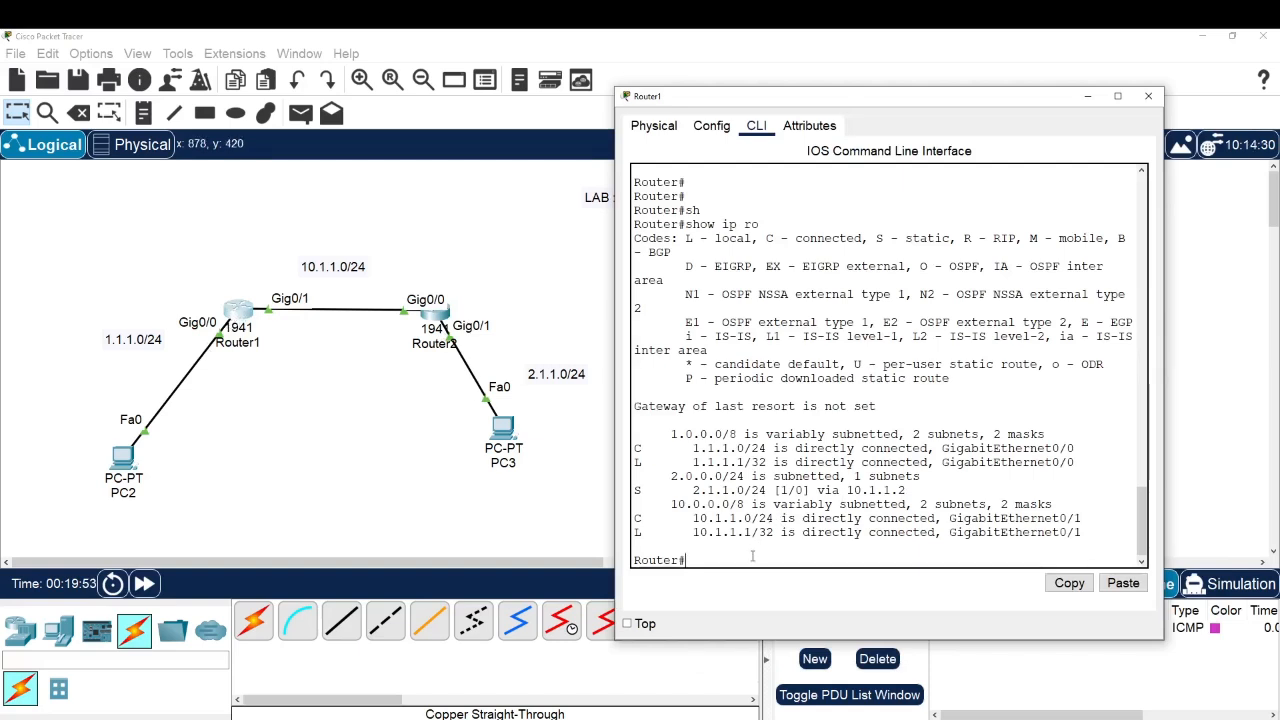
scroll(755, 552, "up", 9)
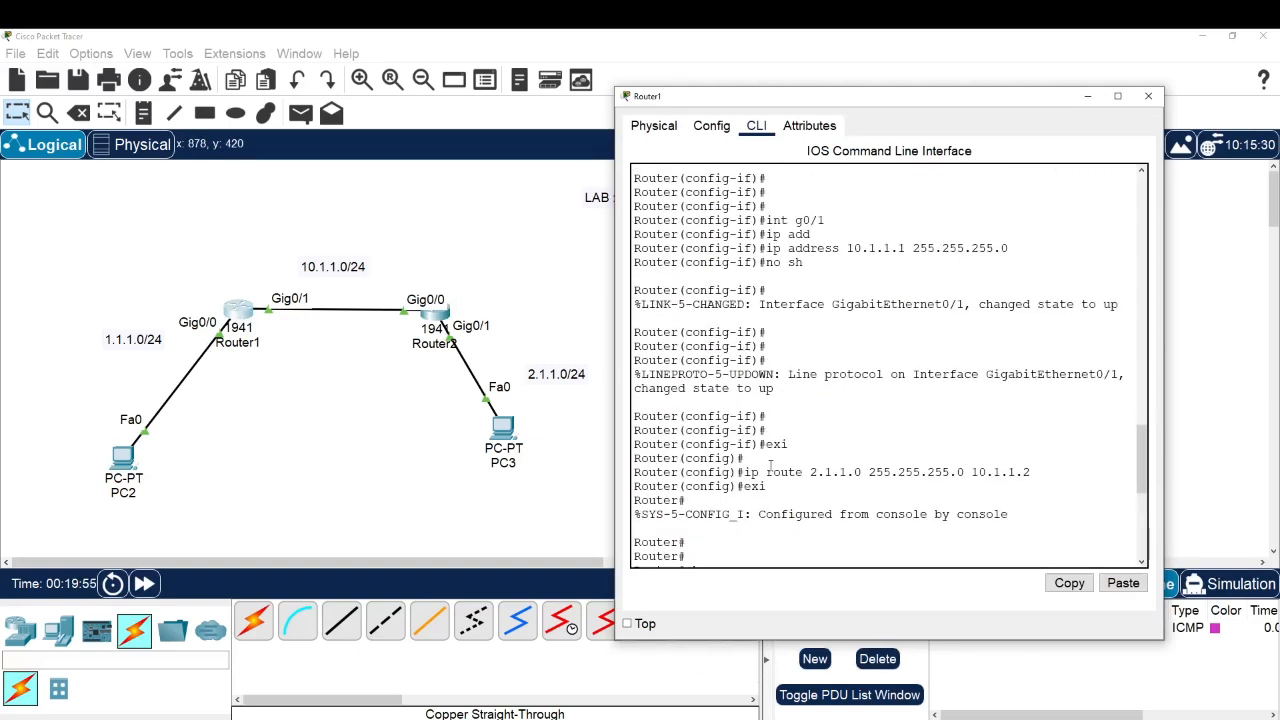
left_click_drag(742, 472, 1031, 472)
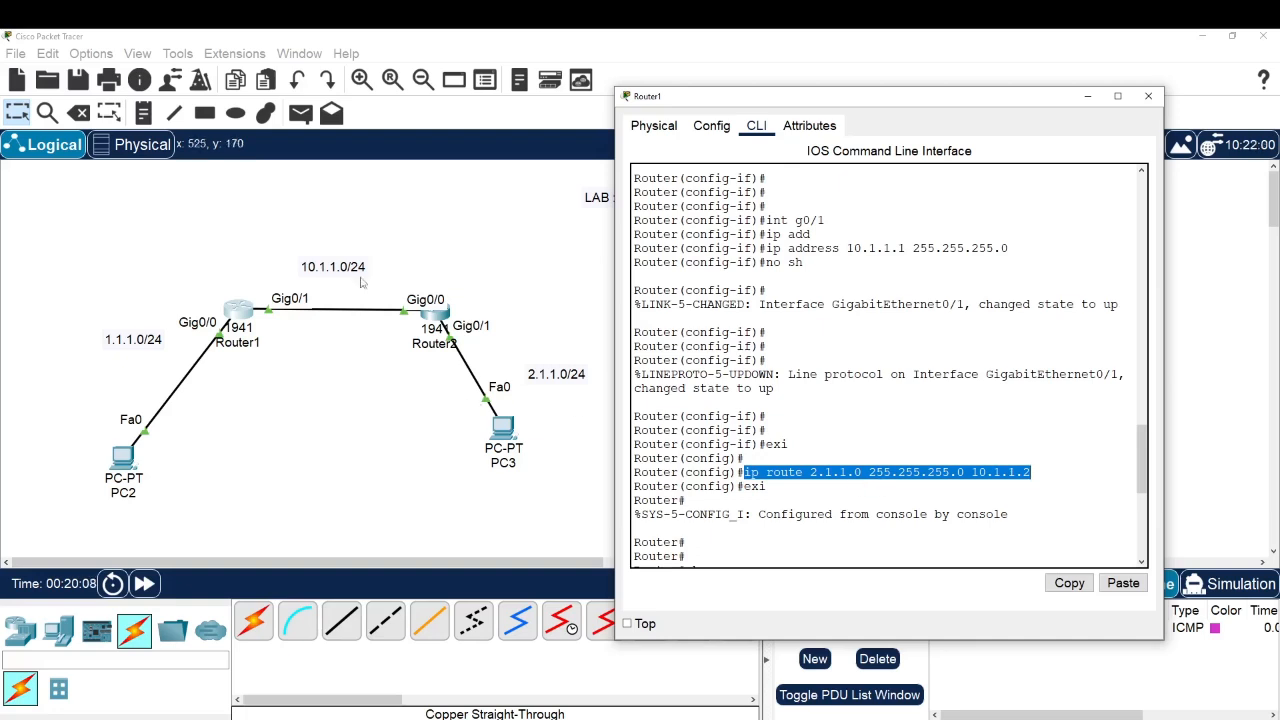
left_click(743, 472)
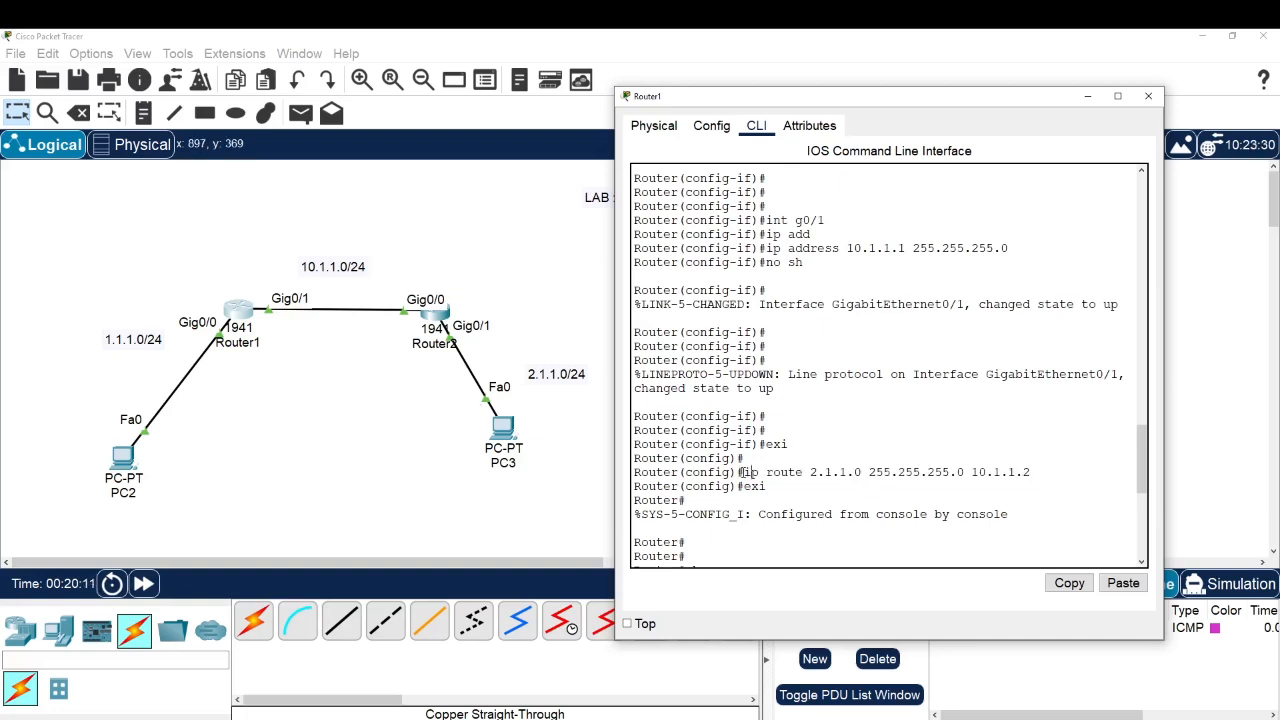
left_click_drag(743, 472, 1034, 476)
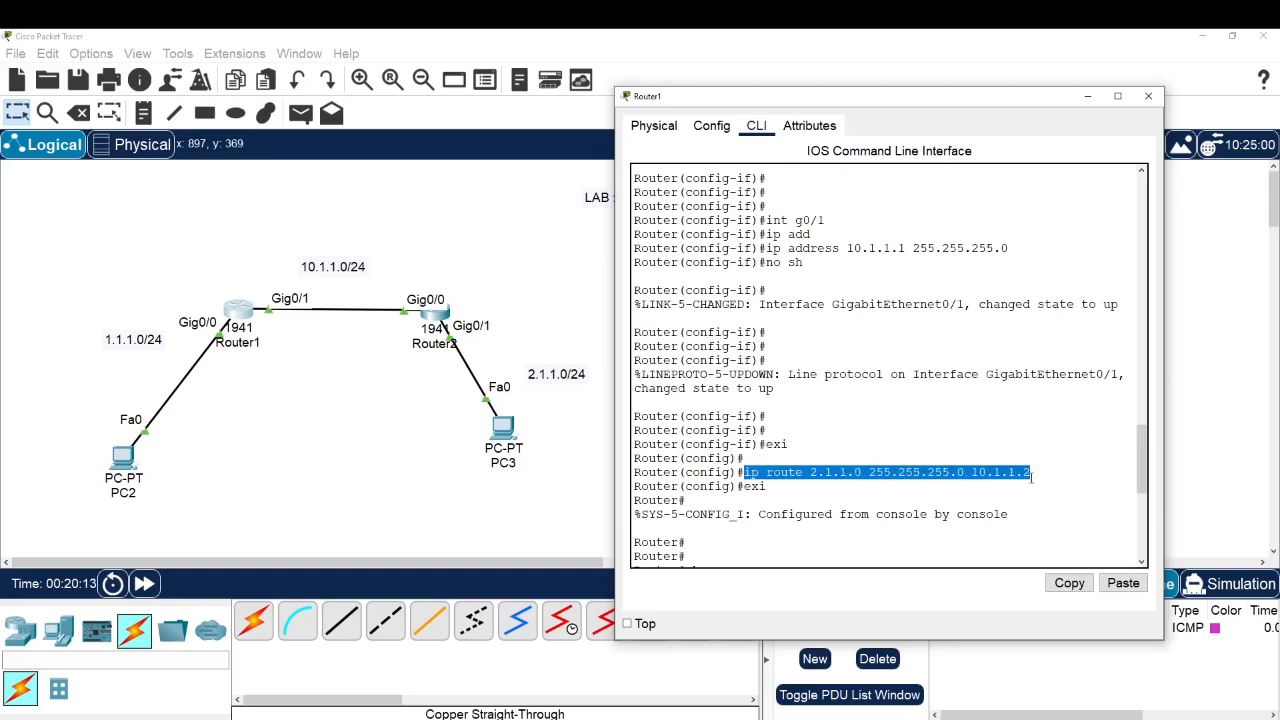
left_click(893, 489)
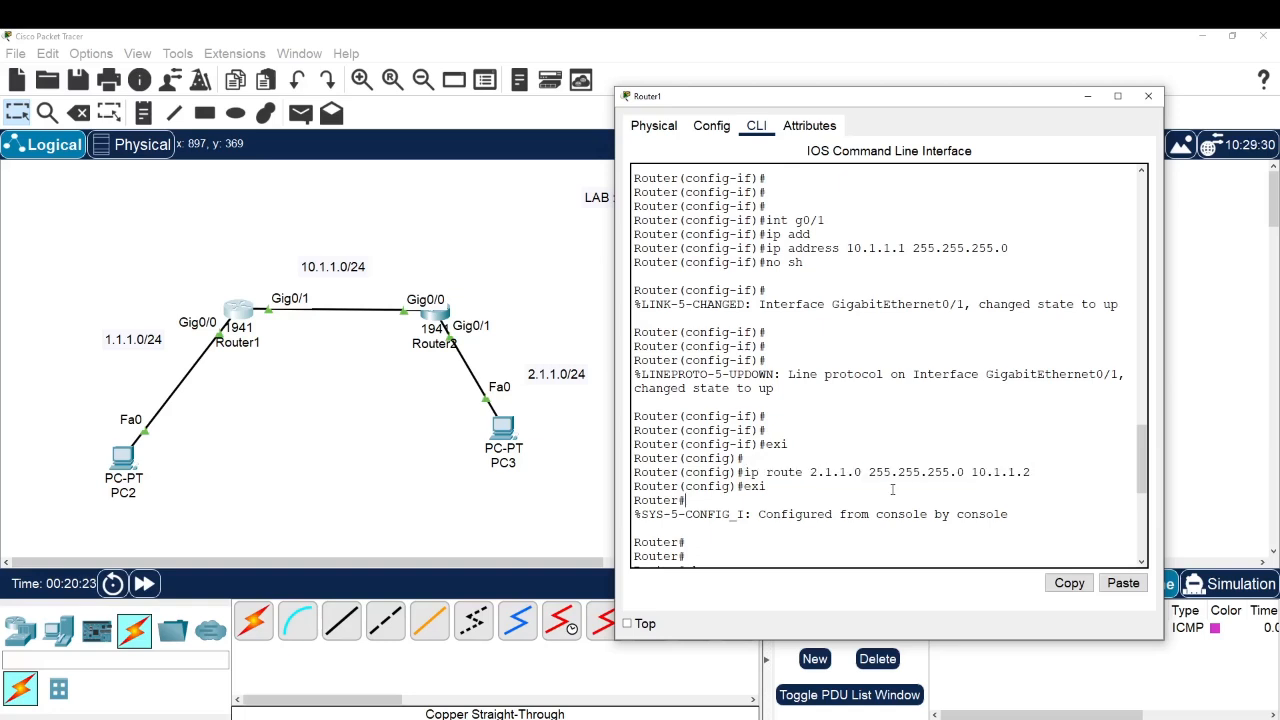
left_click_drag(743, 472, 1031, 473)
left_click(825, 481)
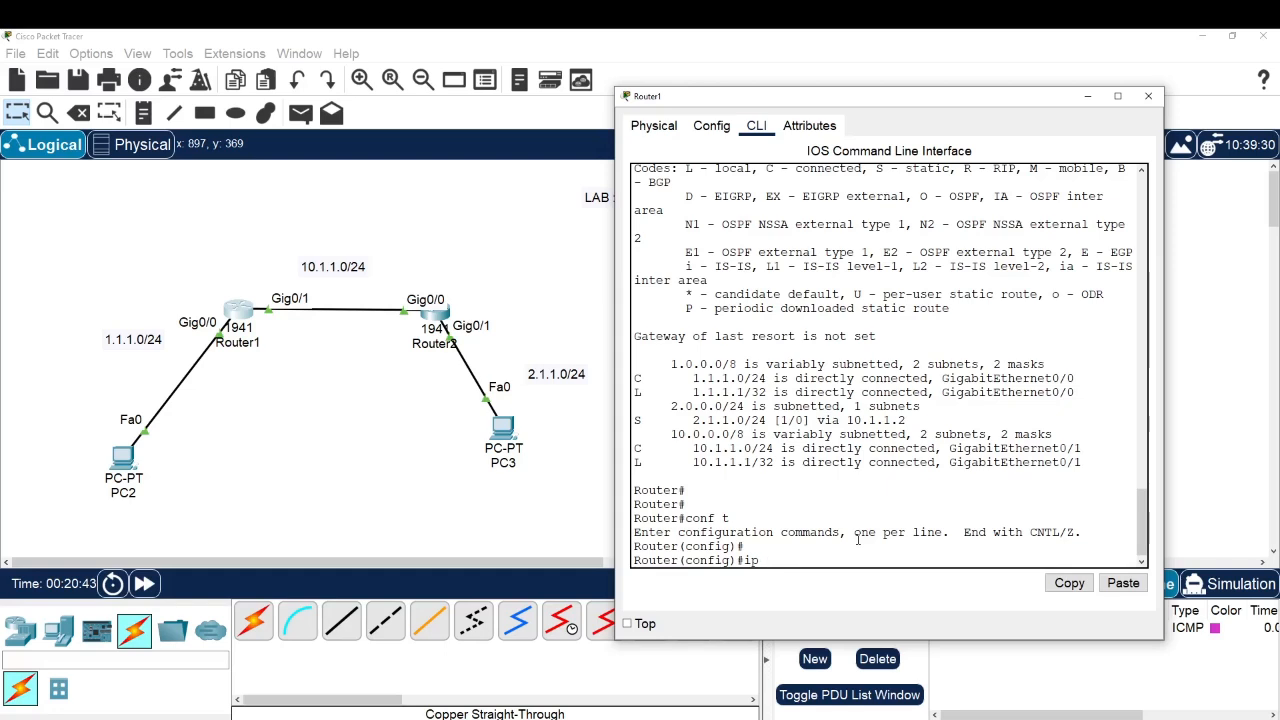
Step: Write the default route command ip route 0.0.0.0 0.0.0.0 10.1.1.2 at Router1's global configuration prompt
type("rou")
key("Tab")
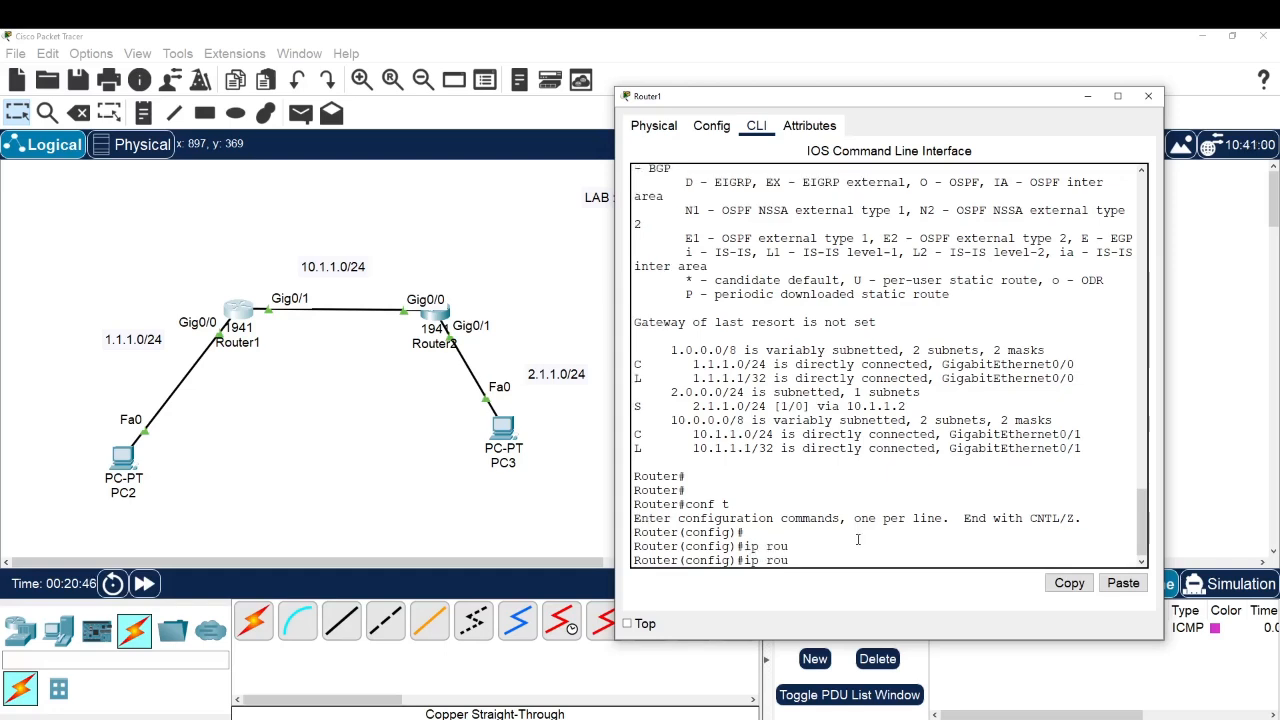
type("t")
key("Tab")
type("0.0.0.0")
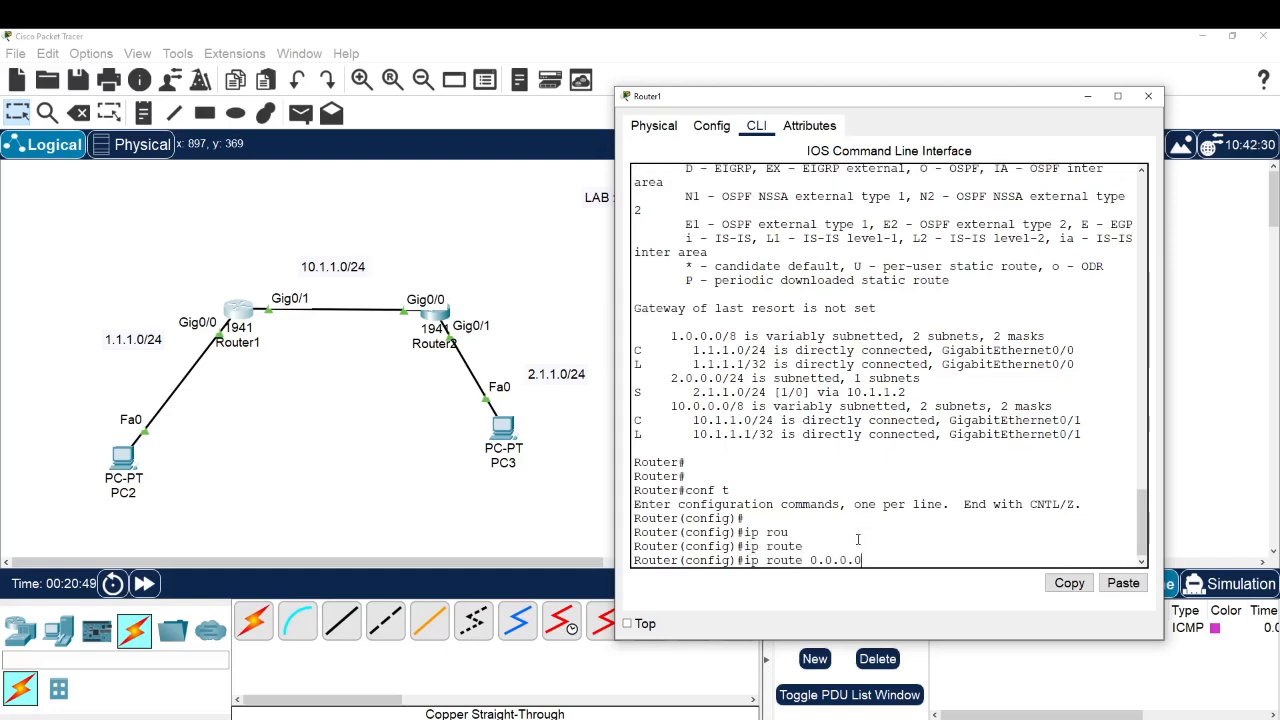
type(" 0.0.0.0 10.1.1.2")
Step: Examine the 0.0.0.0 destination and mask and the 10.1.1.2 next hop in the default route command
left_click_drag(812, 561, 921, 561)
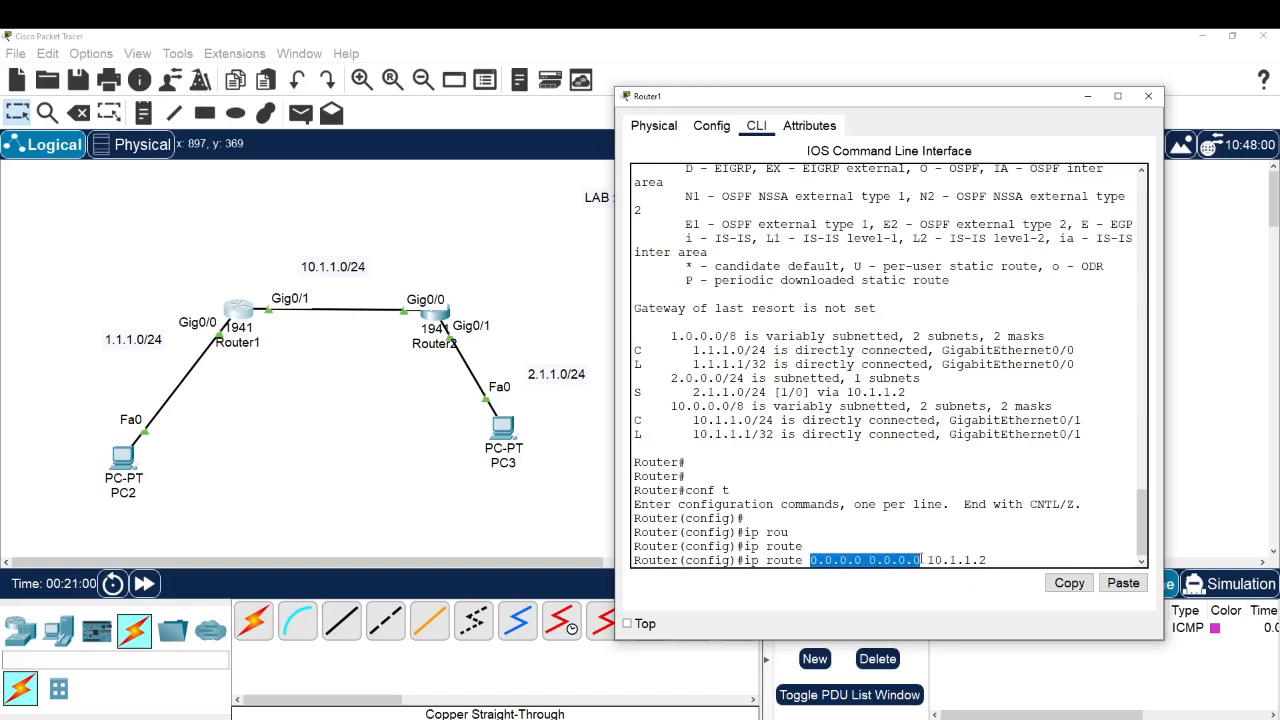
left_click(810, 561)
left_click_drag(810, 561, 981, 586)
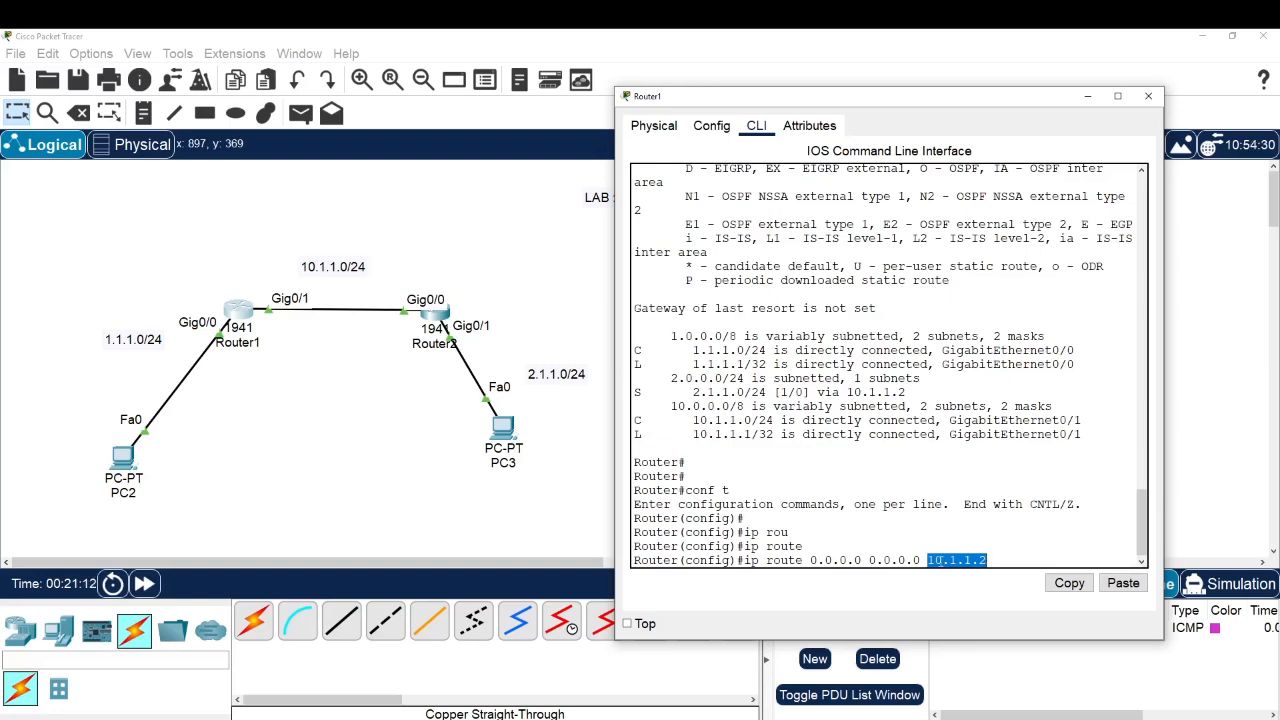
left_click_drag(810, 561, 864, 561)
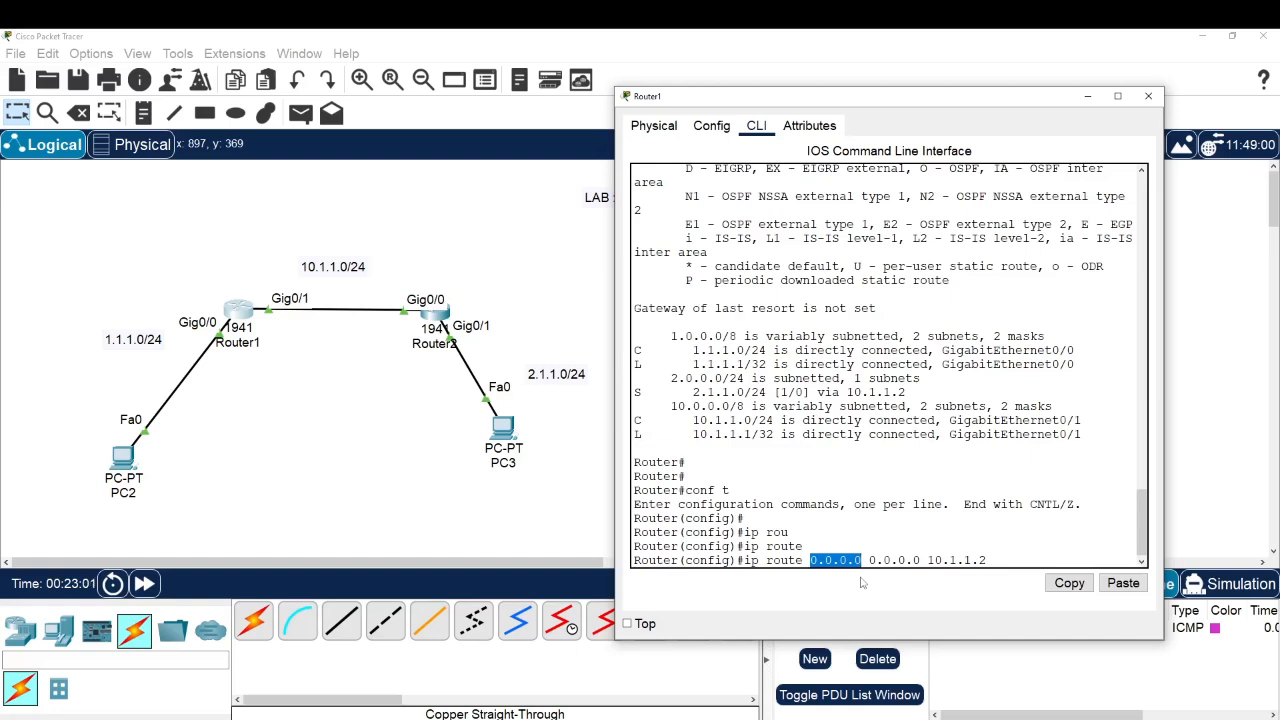
Step: Compare the 0.0.0.0 0.0.0.0 10.1.1.2 default route command with the static 2.1.1.0/24 entry in Router1's routing table
left_click_drag(920, 560, 808, 560)
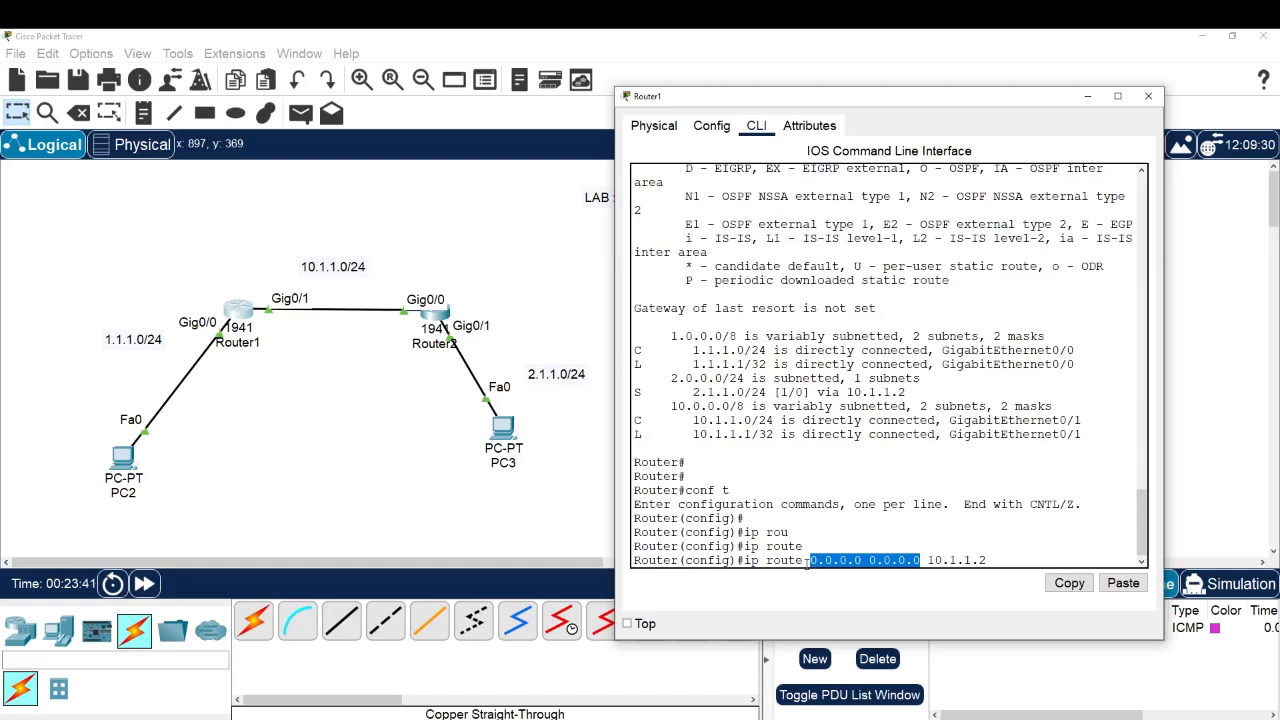
left_click_drag(693, 392, 806, 393)
left_click(800, 393)
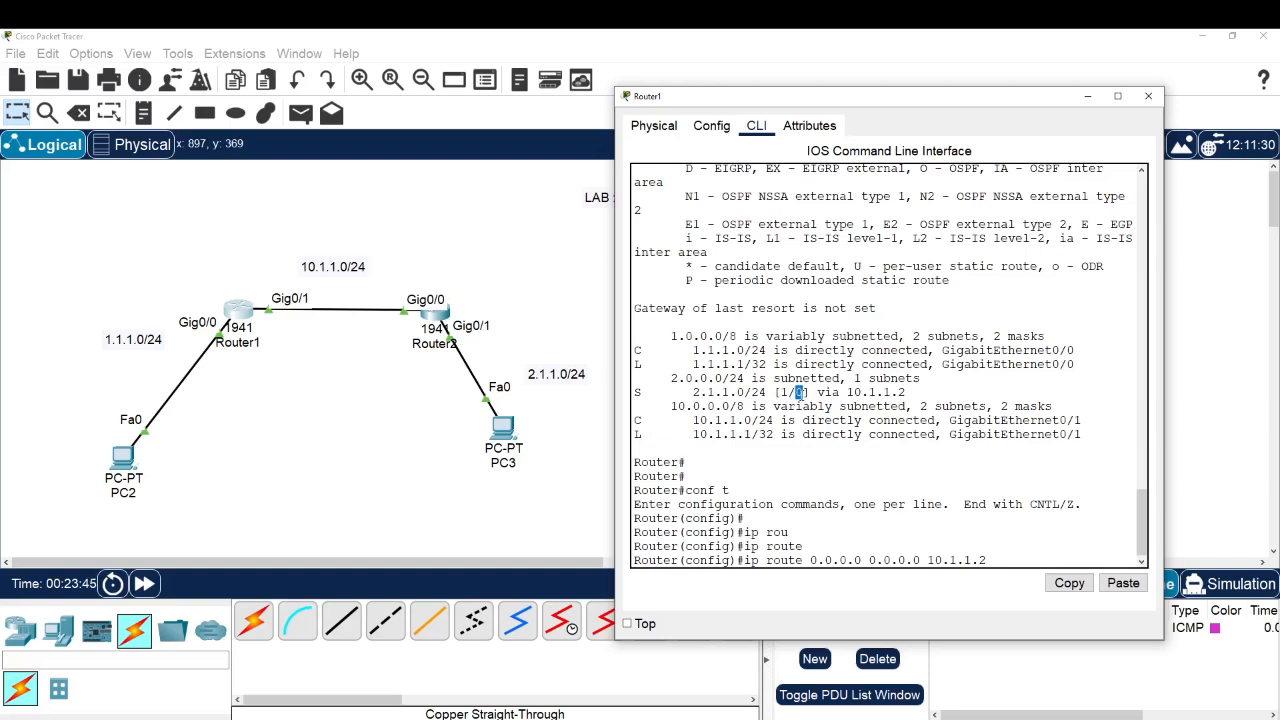
double_click(800, 393)
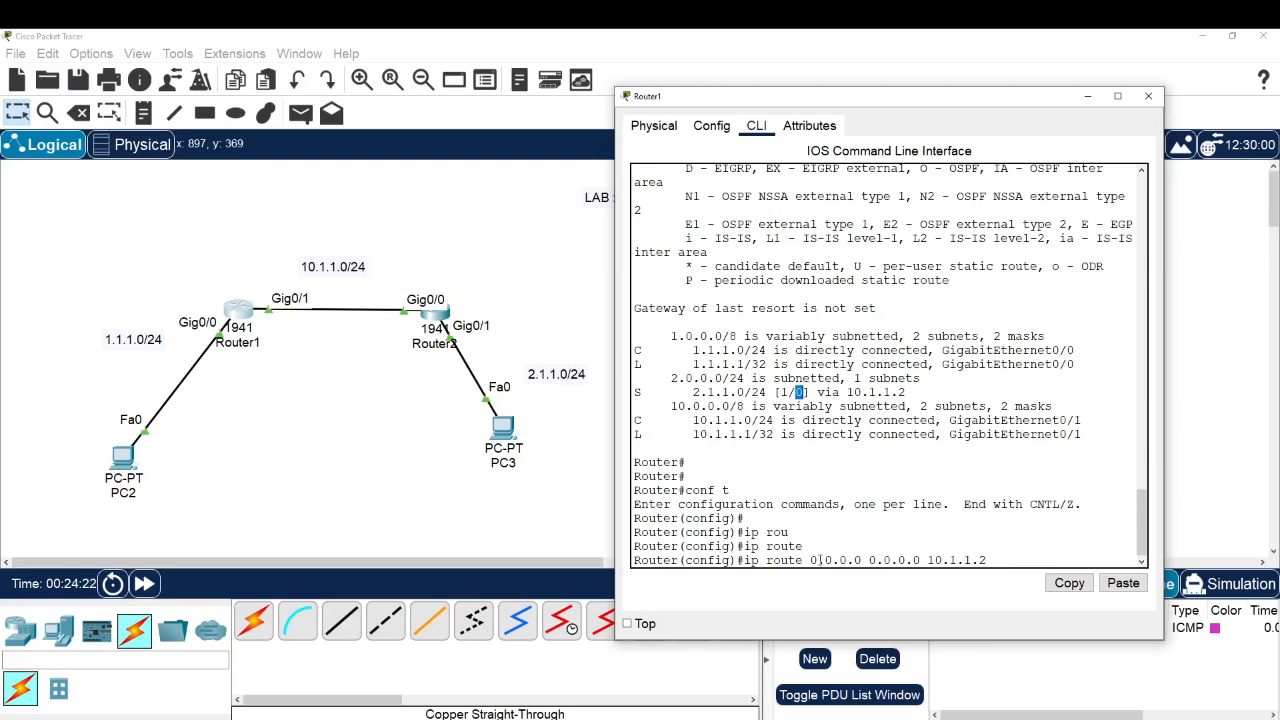
left_click_drag(812, 560, 989, 563)
left_click(997, 561)
left_click_drag(926, 557, 991, 559)
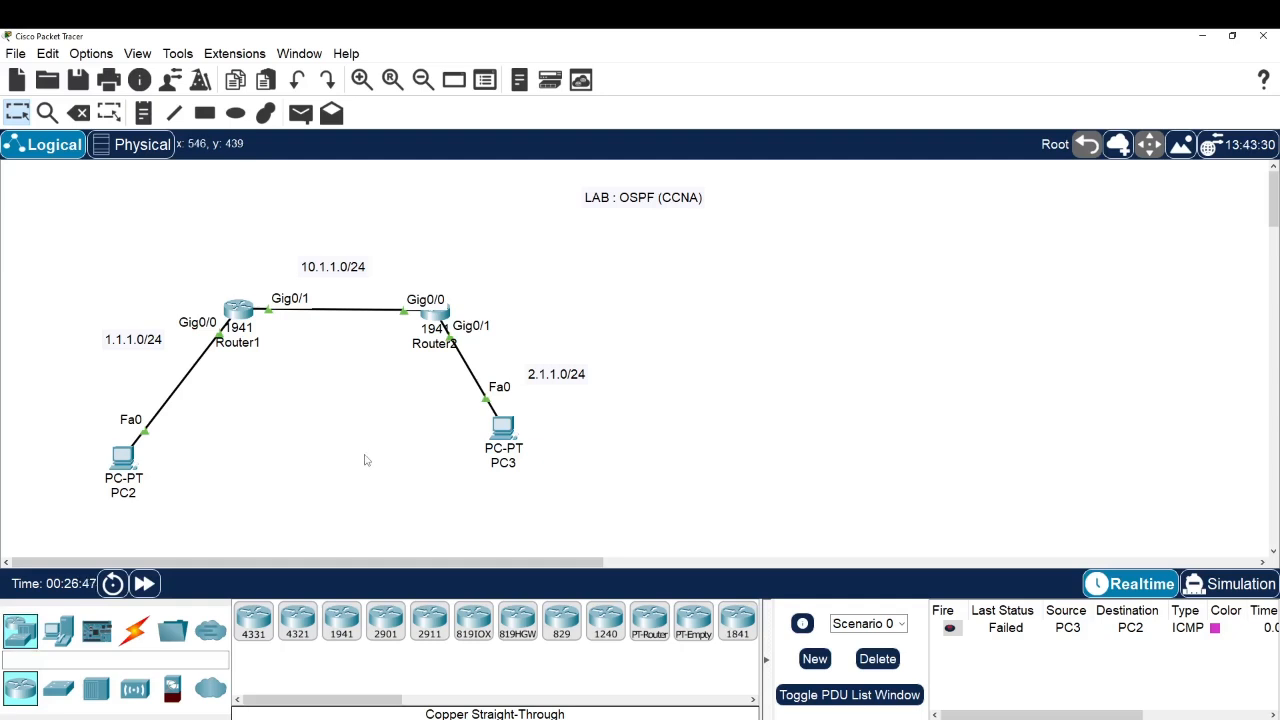
Step: Move the whole two-router topology with its network labels to the upper-left corner of the workspace
left_click_drag(82, 508, 586, 266)
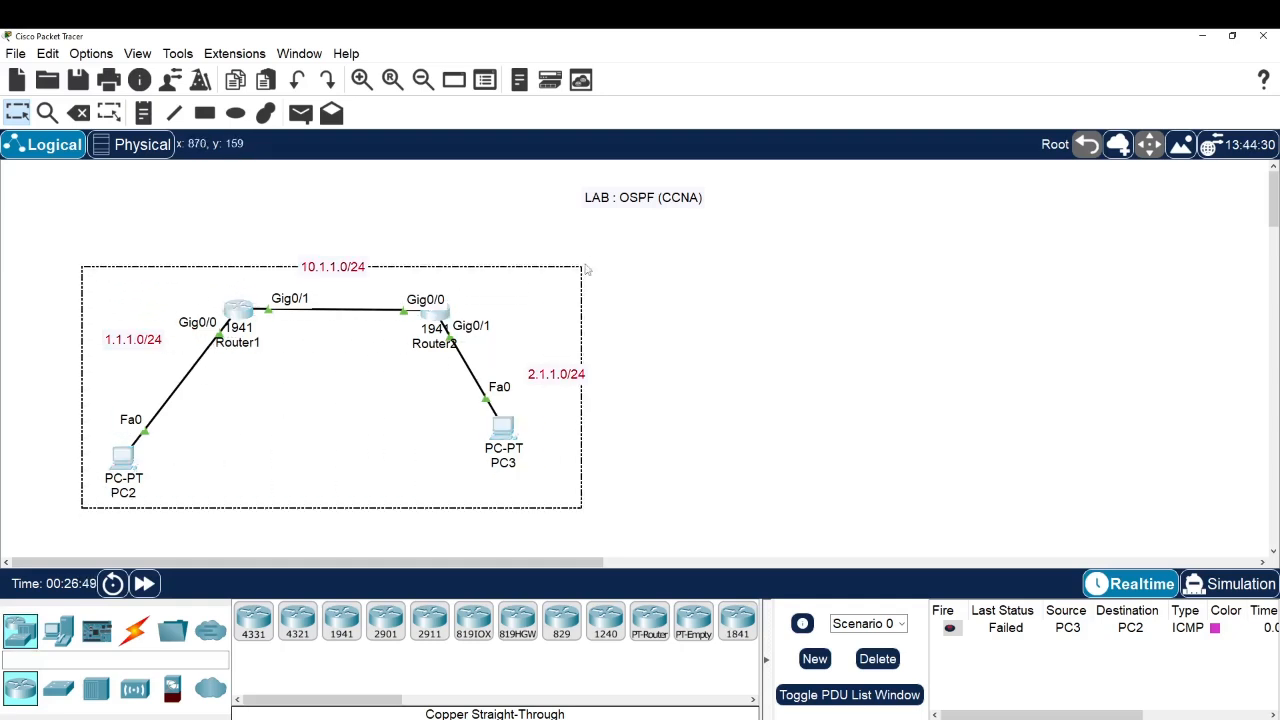
left_click_drag(372, 308, 268, 214)
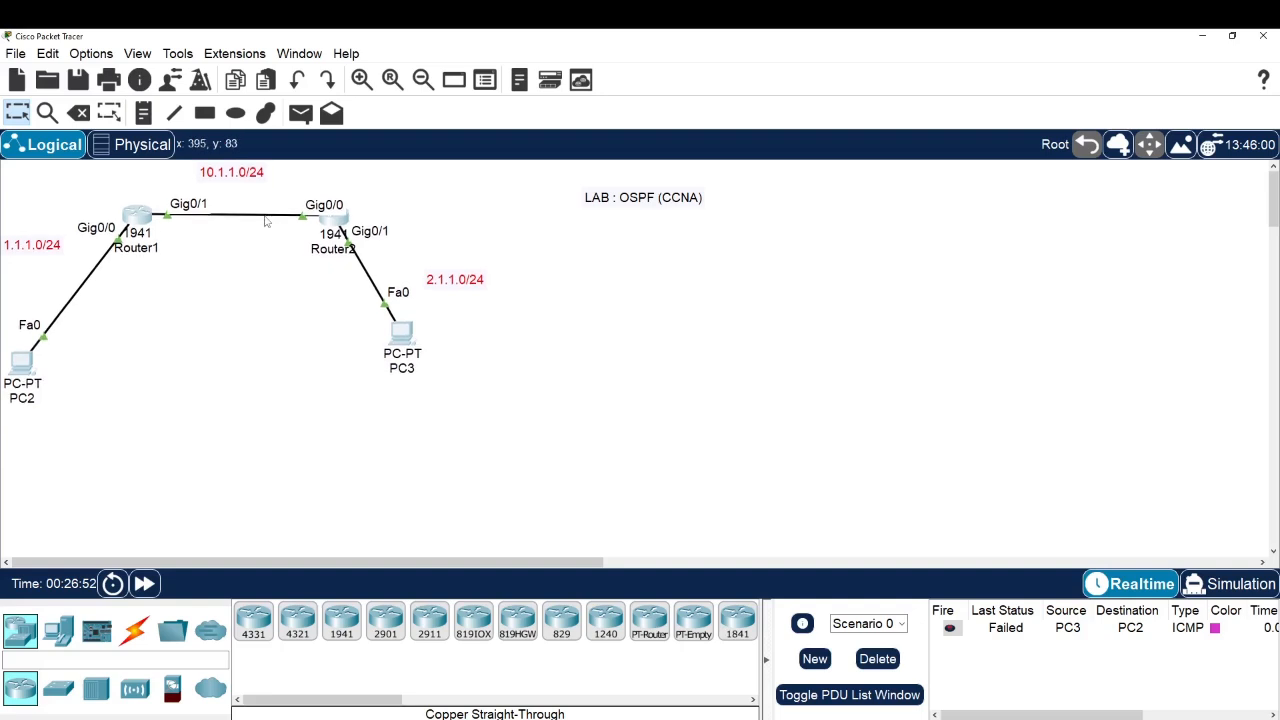
left_click(253, 366)
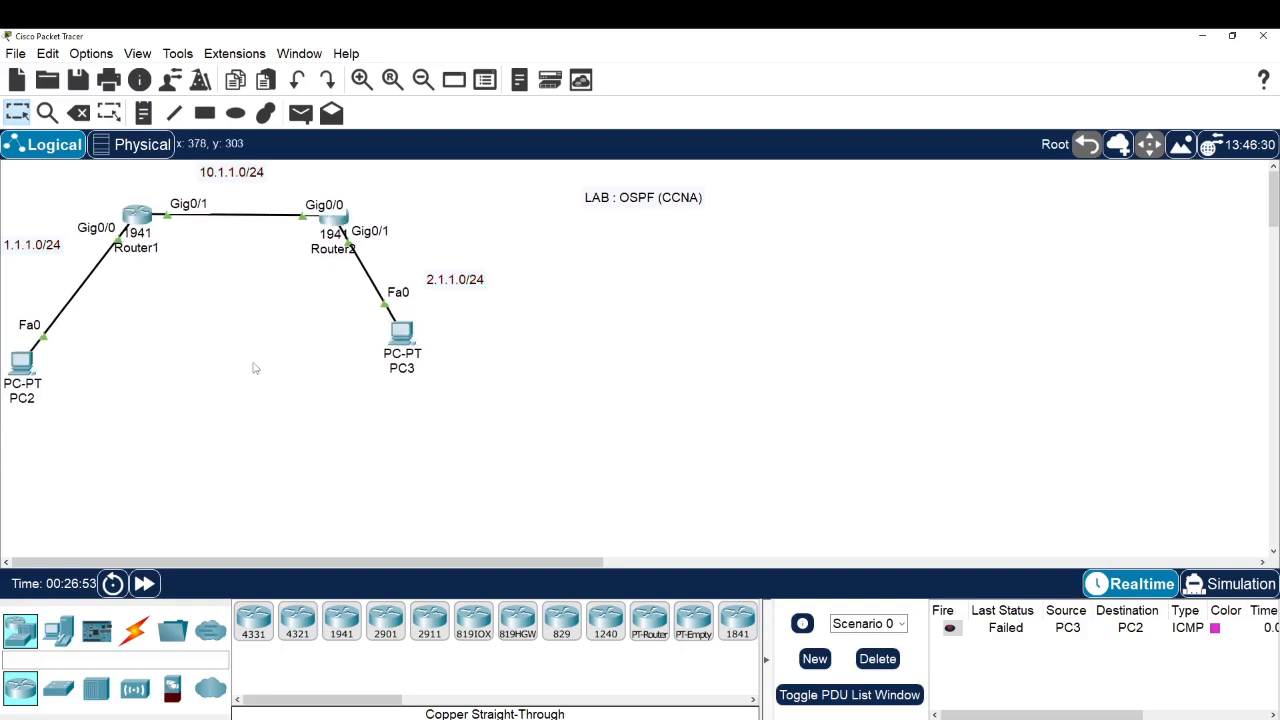
Step: Place three 1941 routers in the empty area beside the existing topology, spaced apart in a triangle
left_click(341, 620)
left_click(885, 296)
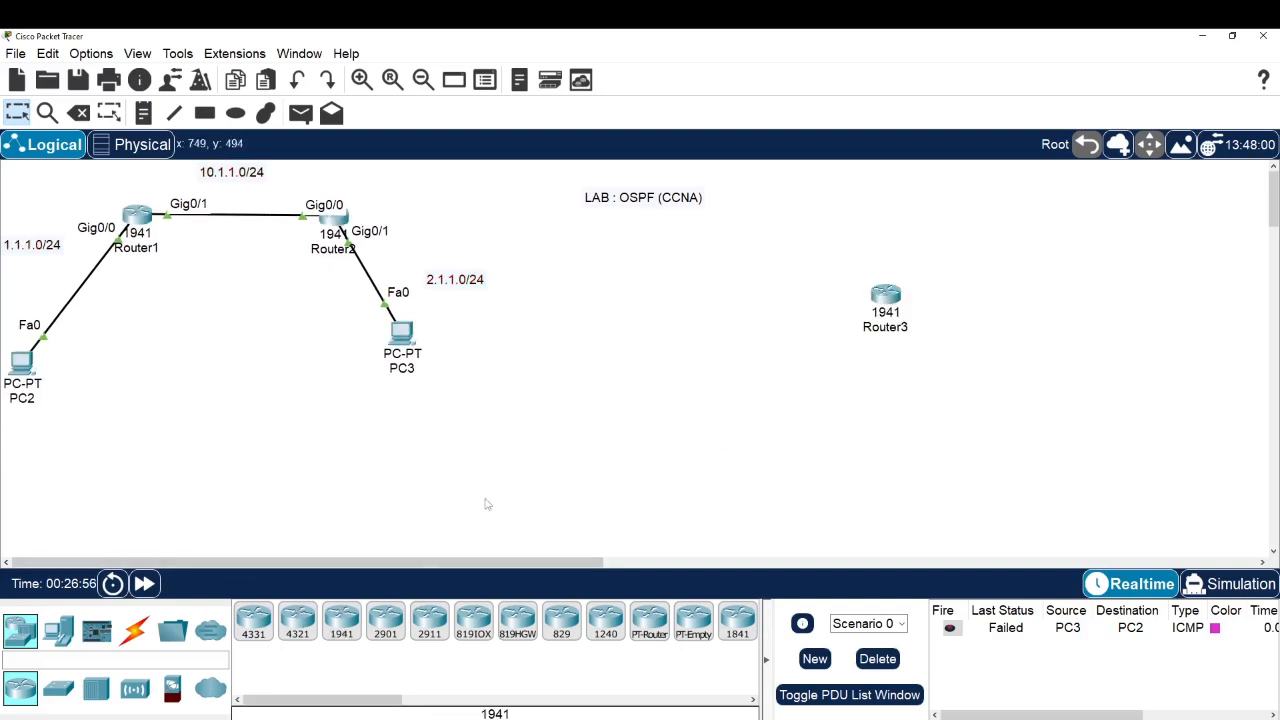
left_click(341, 620)
left_click(733, 328)
left_click_drag(896, 297, 1047, 313)
left_click_drag(746, 328, 757, 306)
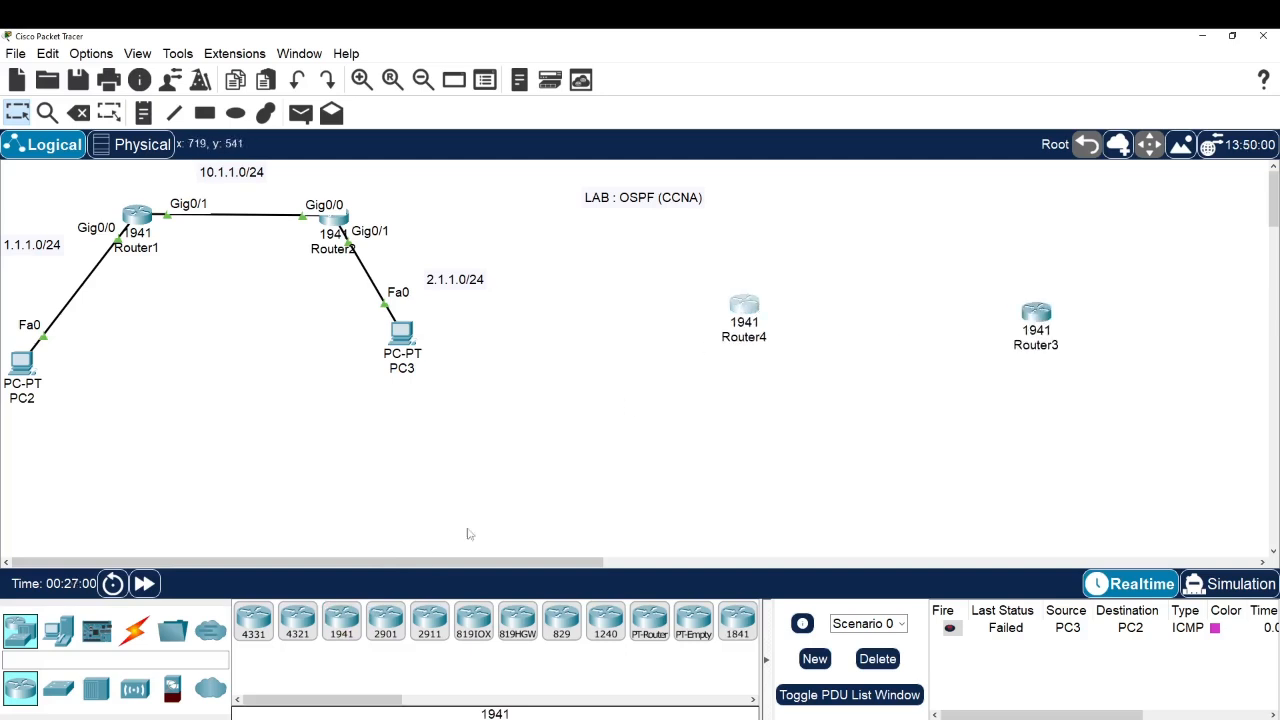
left_click(341, 620)
left_click(909, 255)
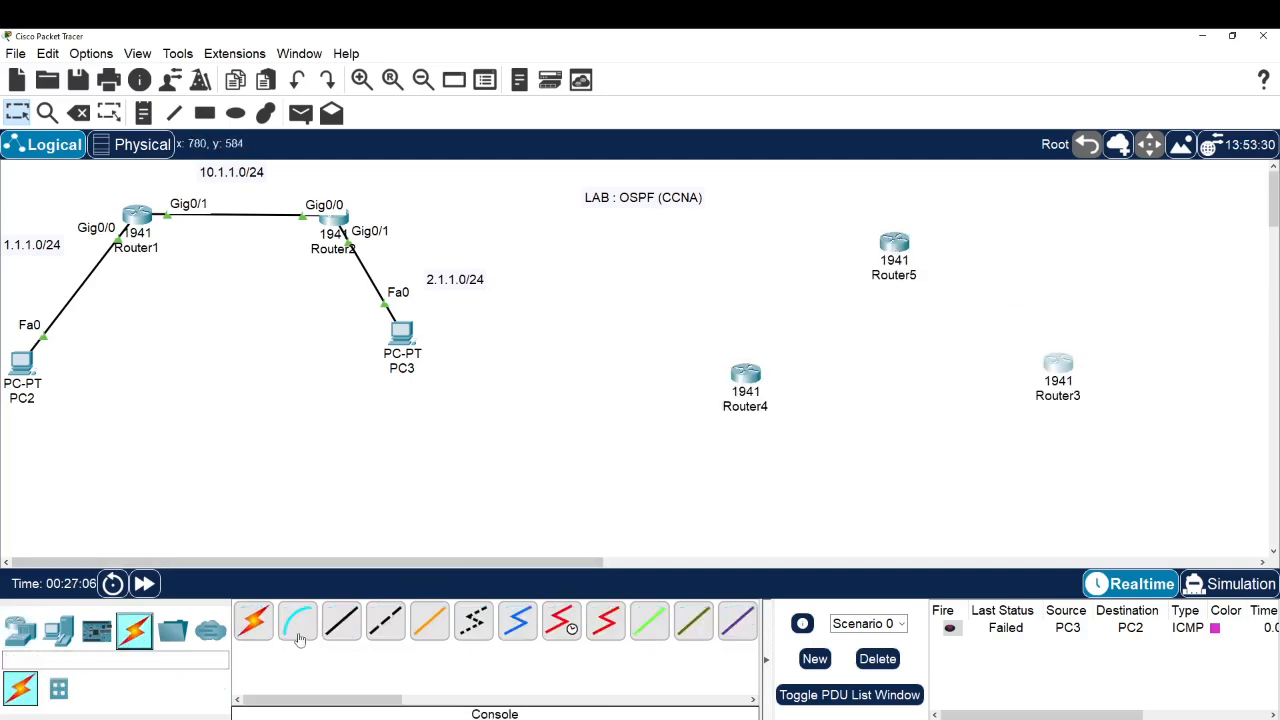
Step: Connect Router4's Gig0/0 to Router5's Gig0/0 with a copper straight-through cable
left_click(341, 621)
left_click(746, 373)
left_click(800, 396)
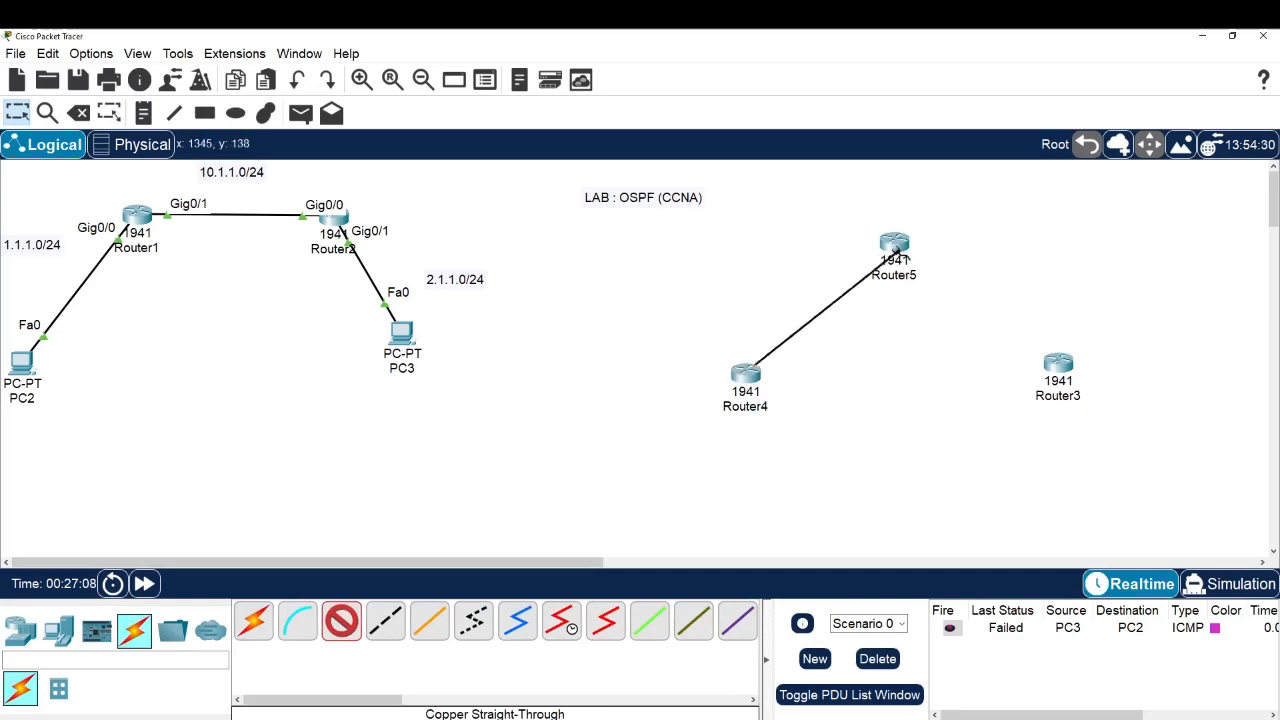
left_click(894, 245)
left_click(950, 274)
Step: Connect Router5's Gig0/1 to Router3's Gig0/1 with a copper straight-through cable
left_click(341, 621)
left_click(894, 245)
left_click(950, 293)
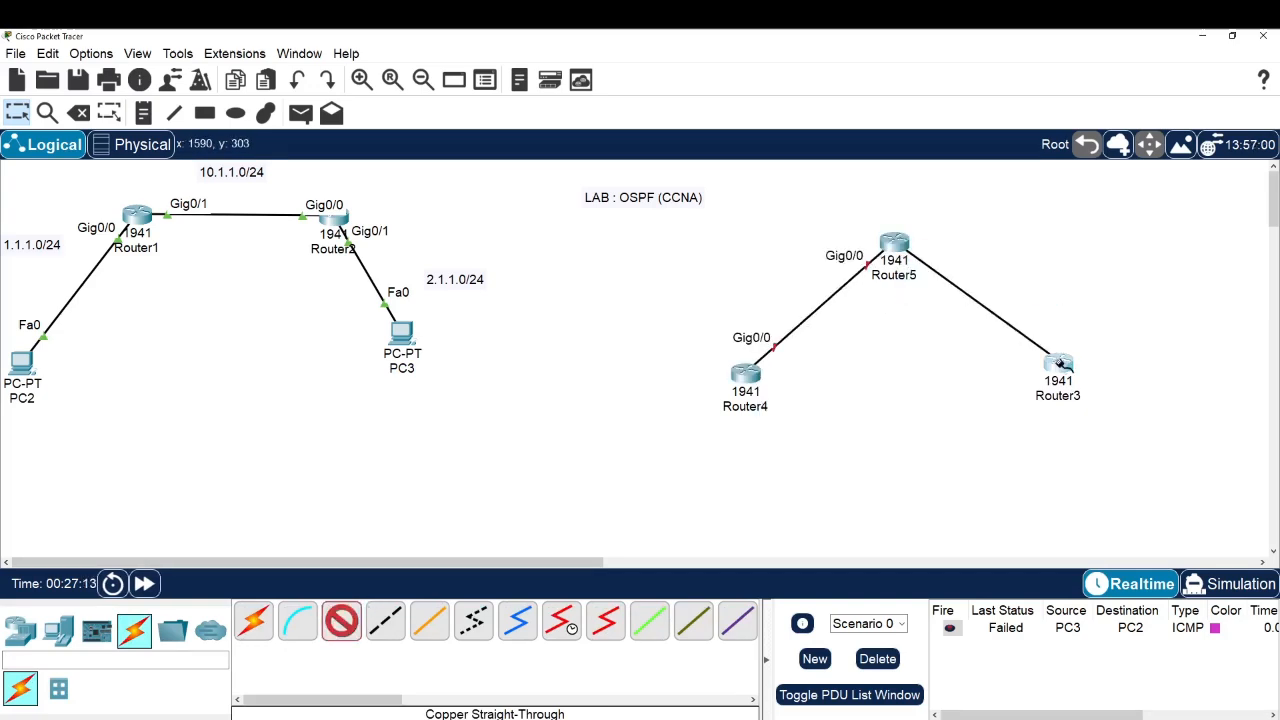
left_click(1058, 365)
left_click(1120, 428)
Step: Place two PCs in the new topology, one outward of Router4 and one outward of Router3
left_click(58, 630)
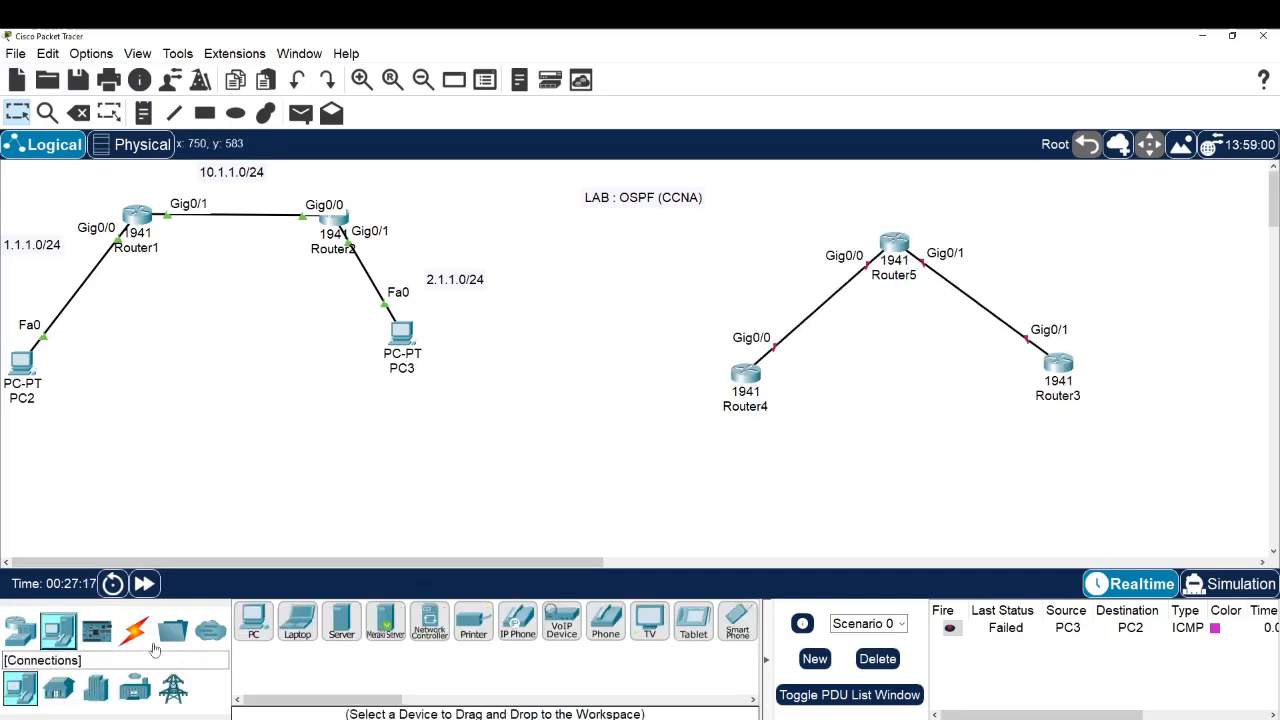
left_click(253, 630)
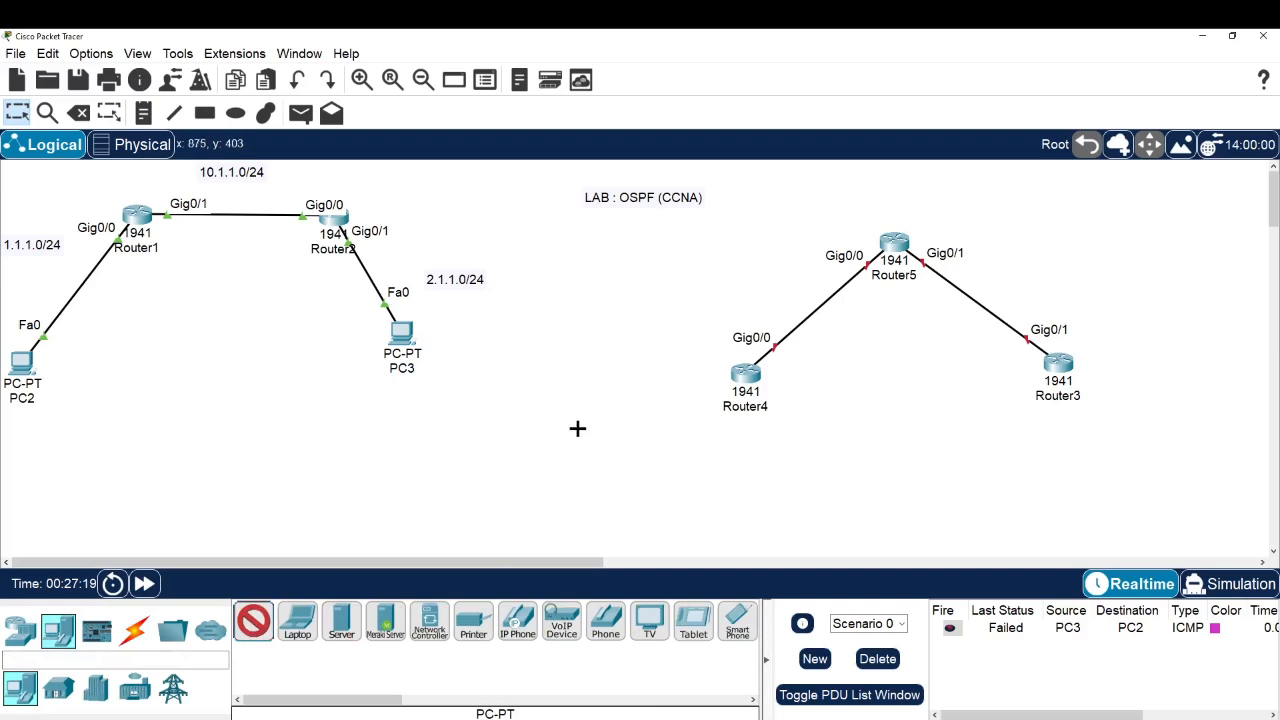
left_click(577, 429)
left_click(253, 630, "ctrl")
left_click(1153, 455)
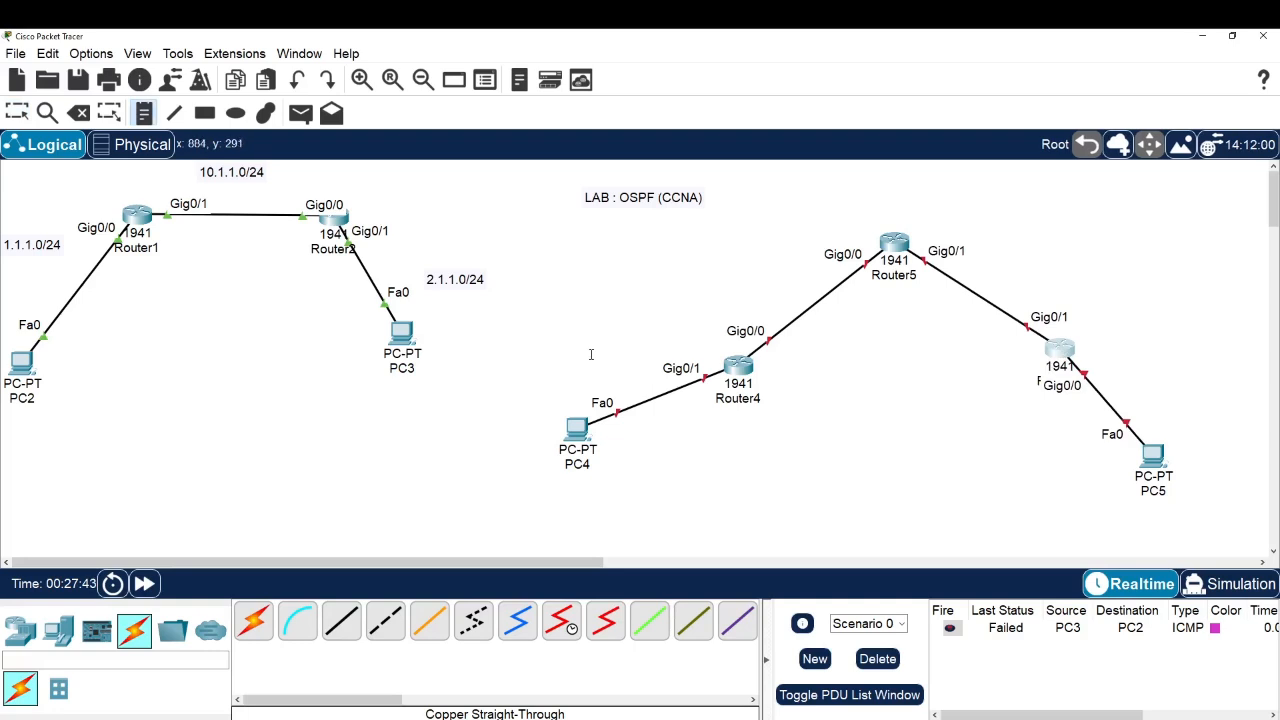
Step: Label the PC4–Router4 link 10.1.1.0/24 and the Router4–Router5 link 20.1.1.0/24 with text notes beside the cables
left_click(589, 360)
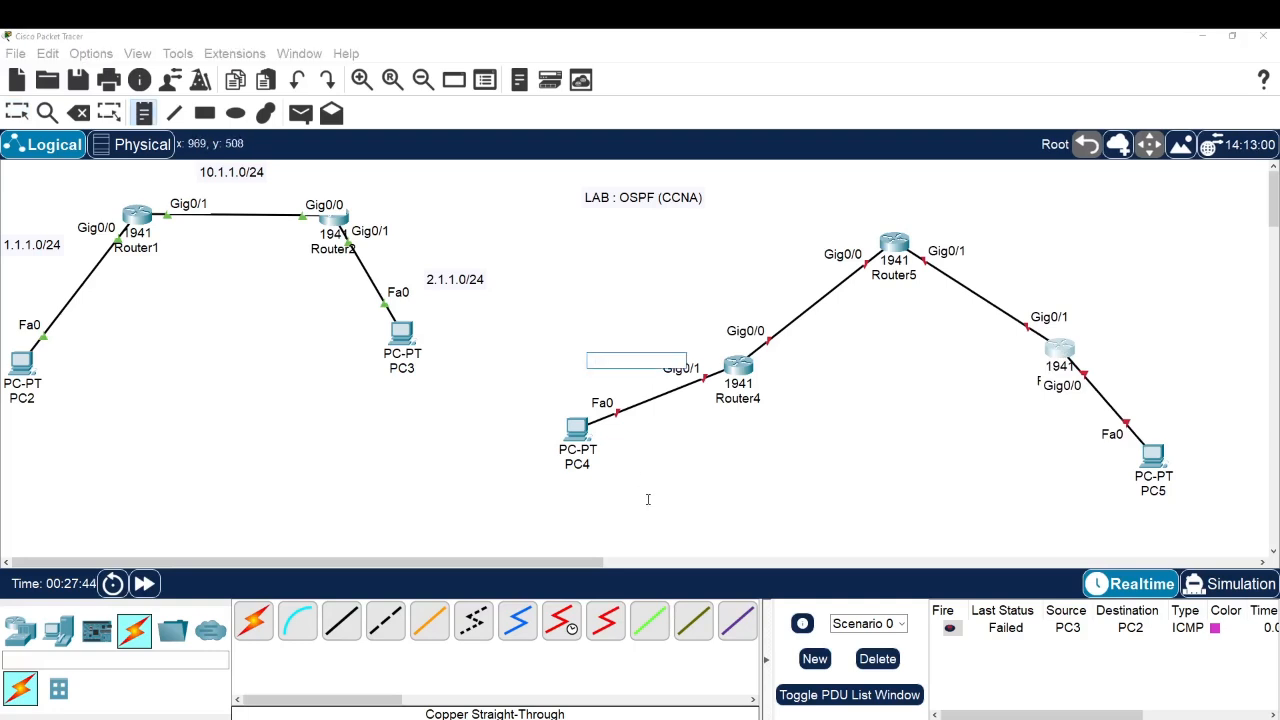
type("1")
type("0.1.1.0/24")
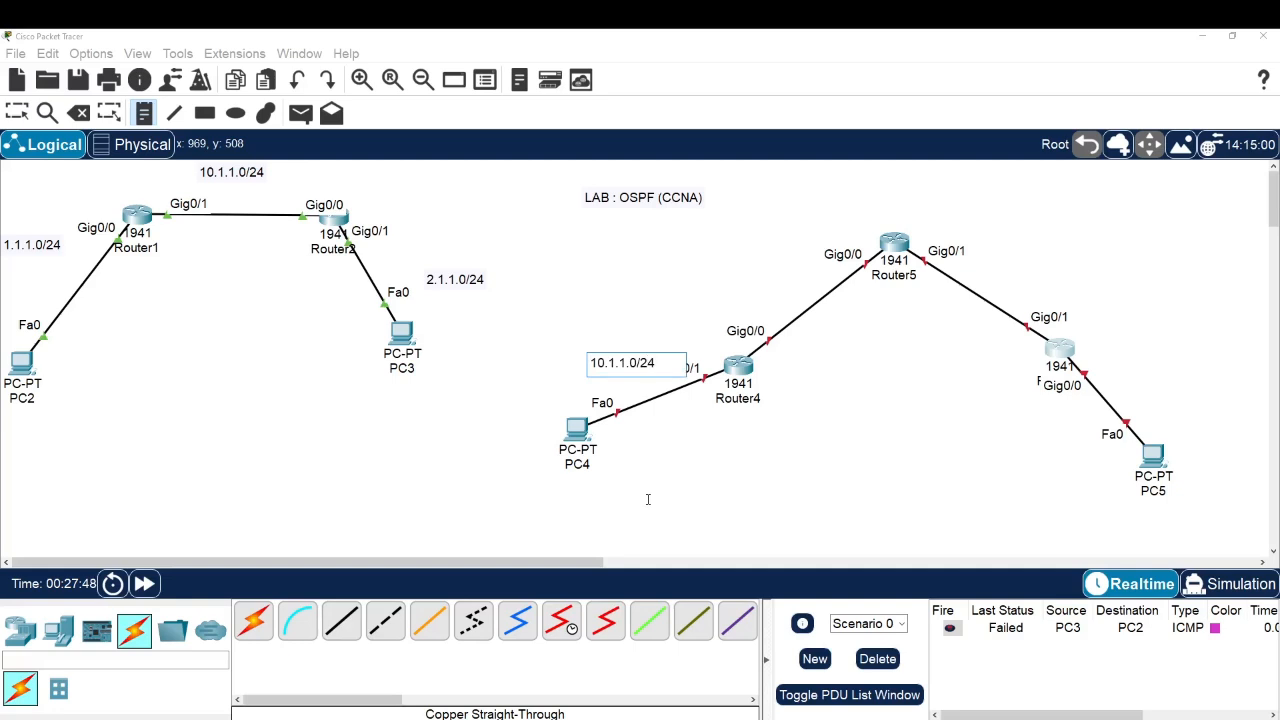
left_click(753, 266)
type("2")
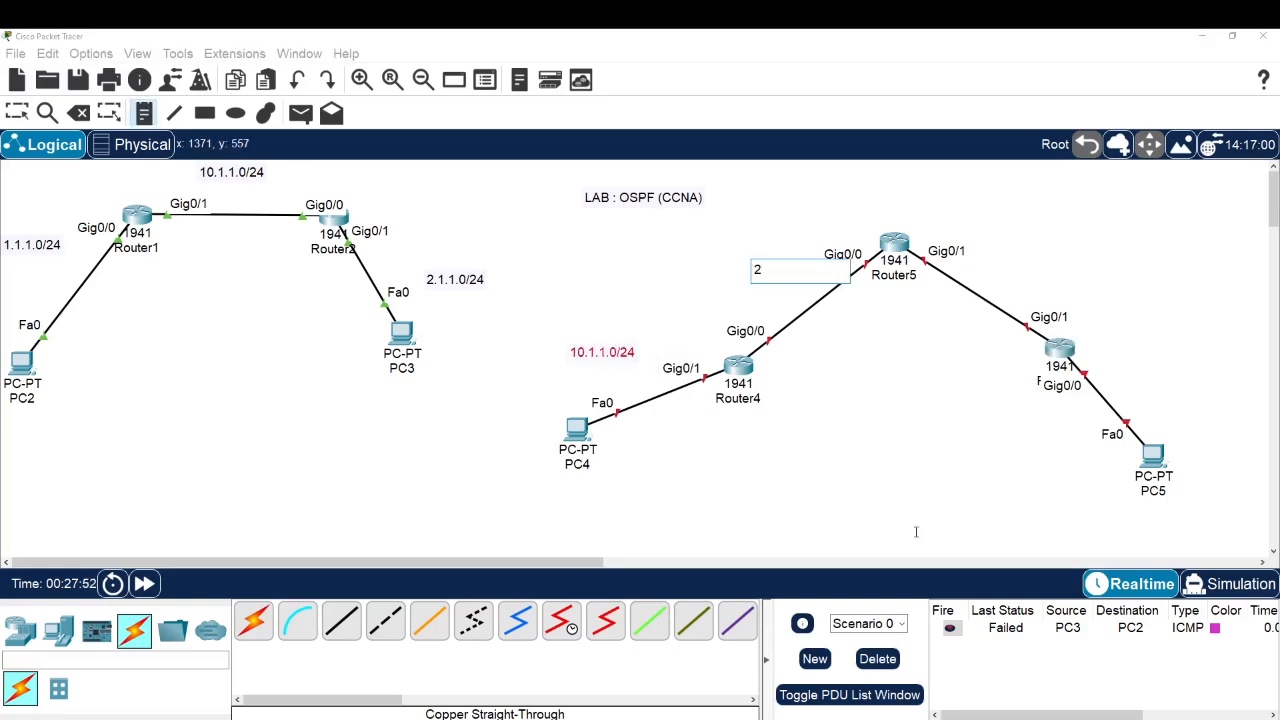
type("0.1.1.0/24")
key("Escape")
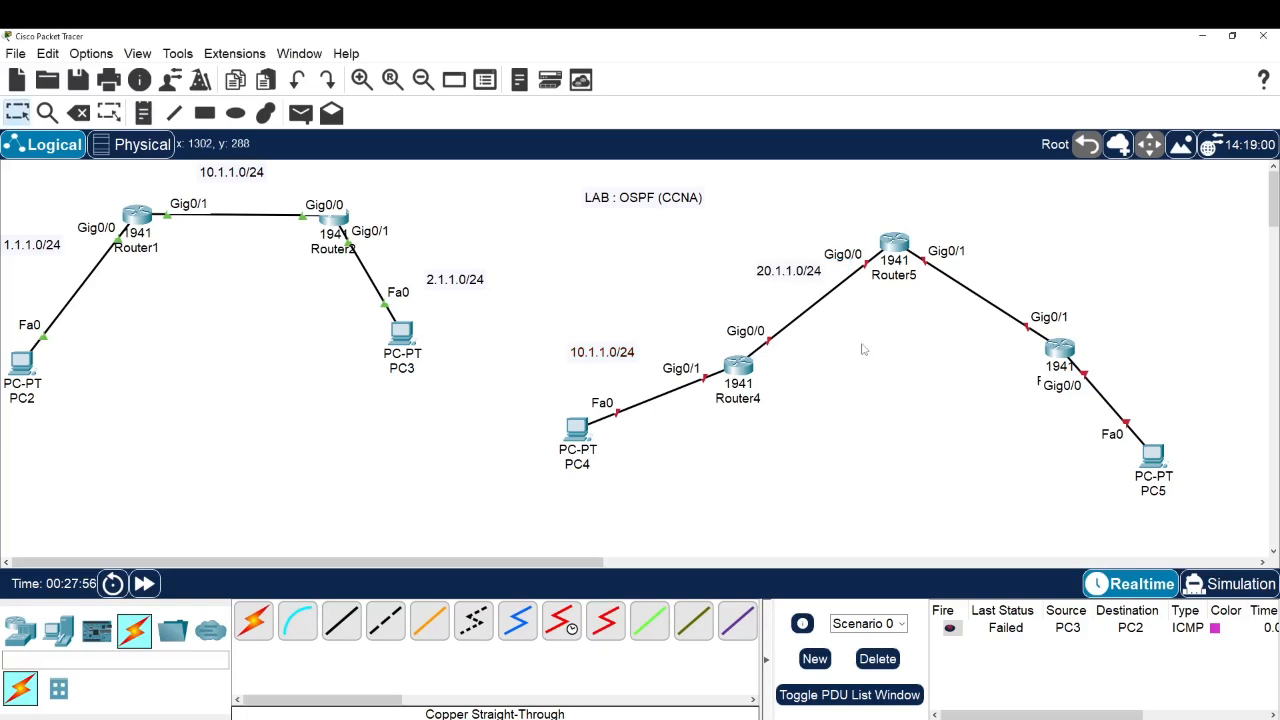
left_click_drag(786, 271, 768, 281)
Step: Label the Router5–Router3 link 30.1.1.0/24 and the Router3–PC5 link 40.1.1.0/24 with text notes
key("n")
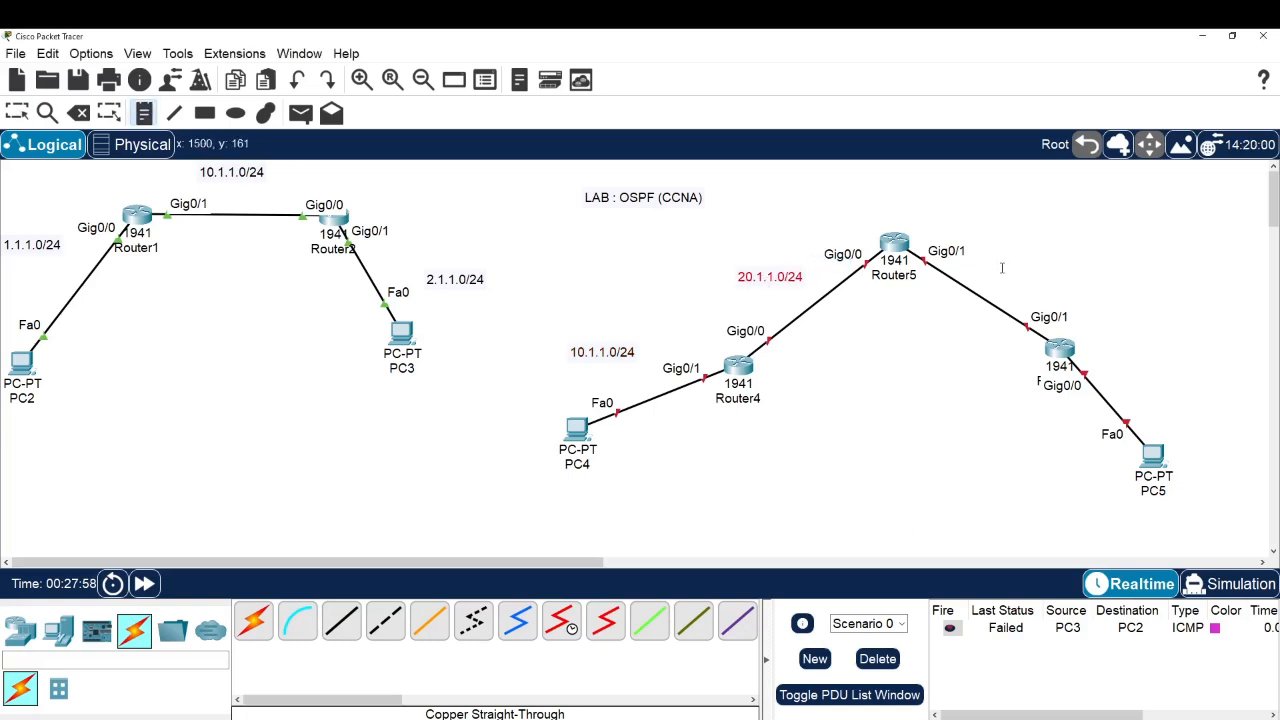
left_click(1000, 268)
type("30.1")
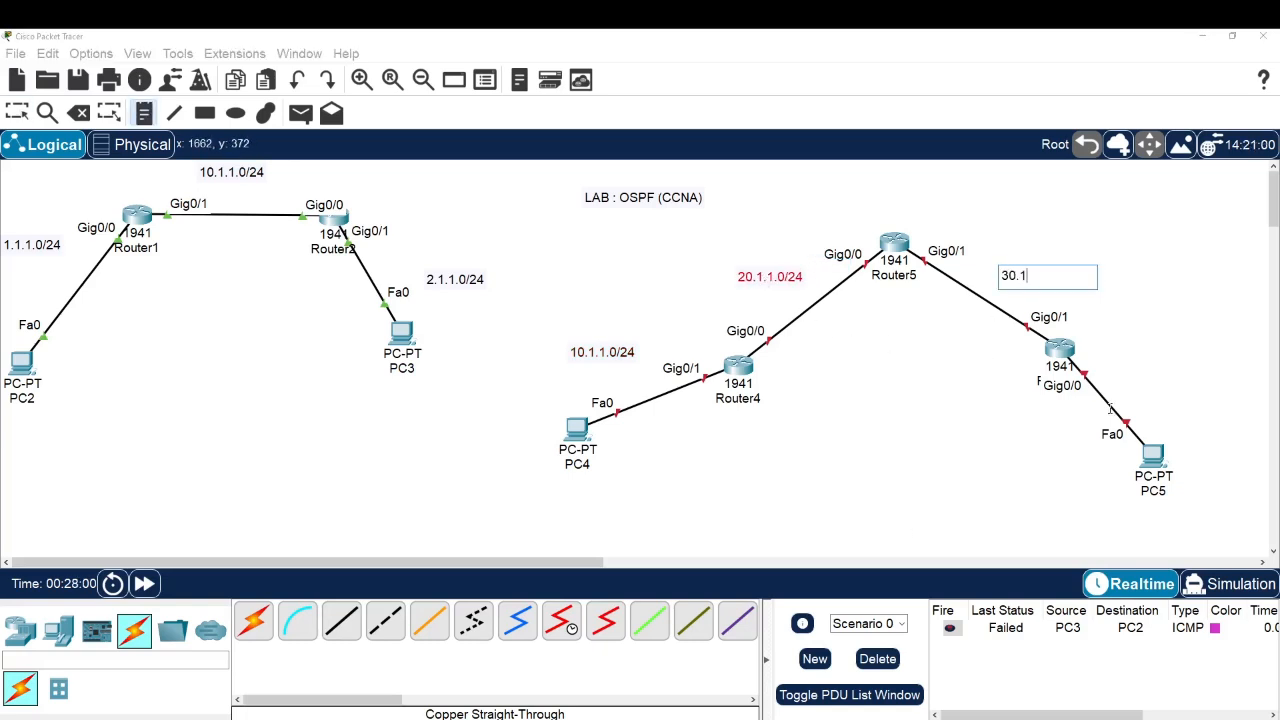
type(".1.0/24")
key("Escape")
key("n")
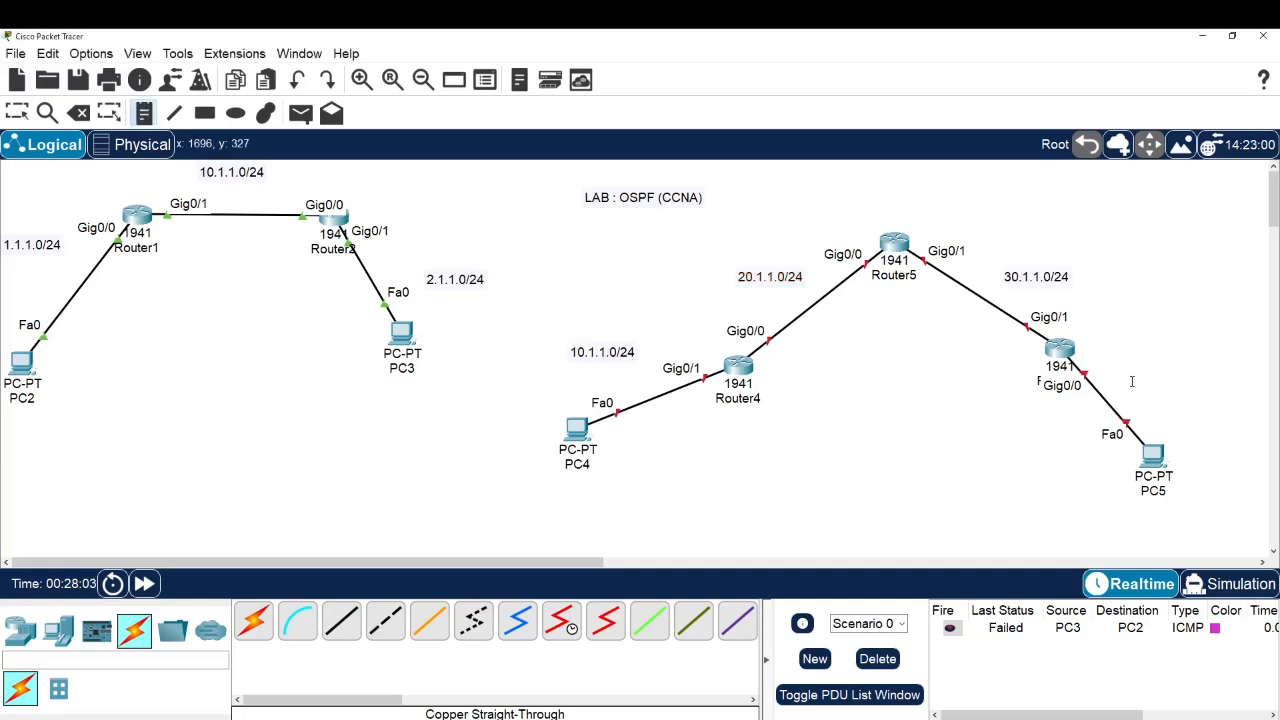
left_click(1127, 390)
type("40")
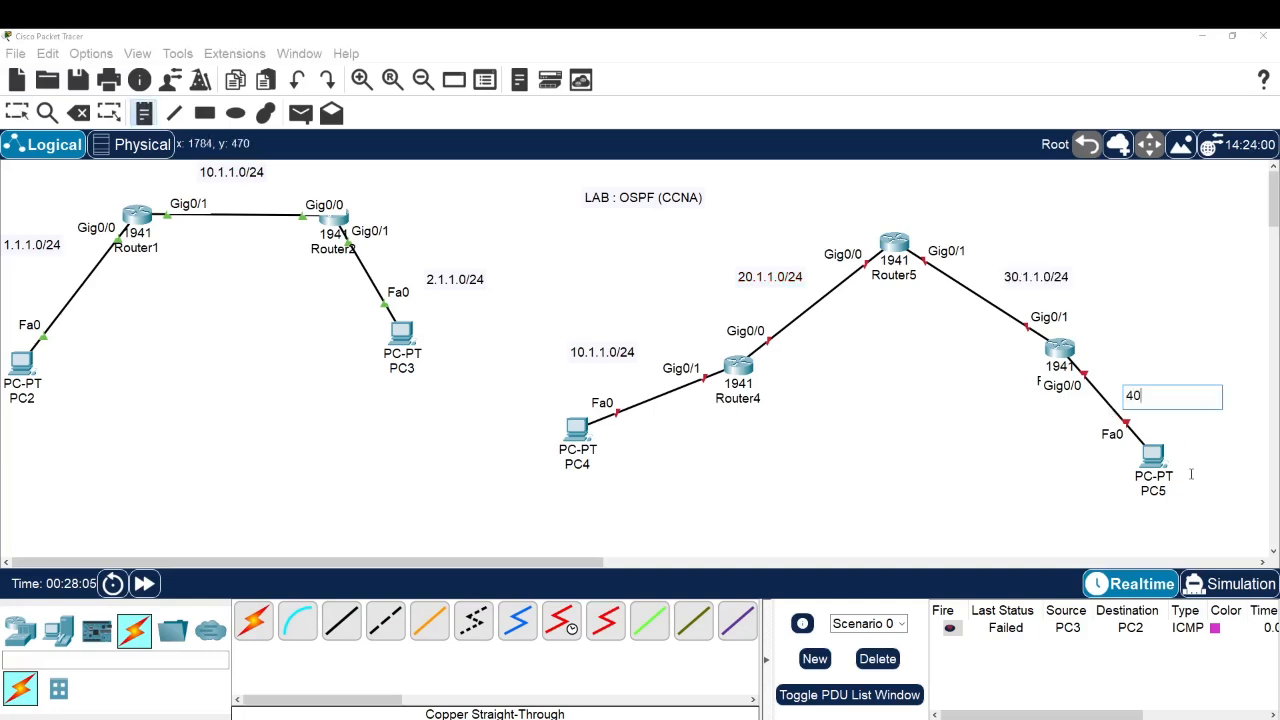
type(".1.1.0/24")
key("Escape")
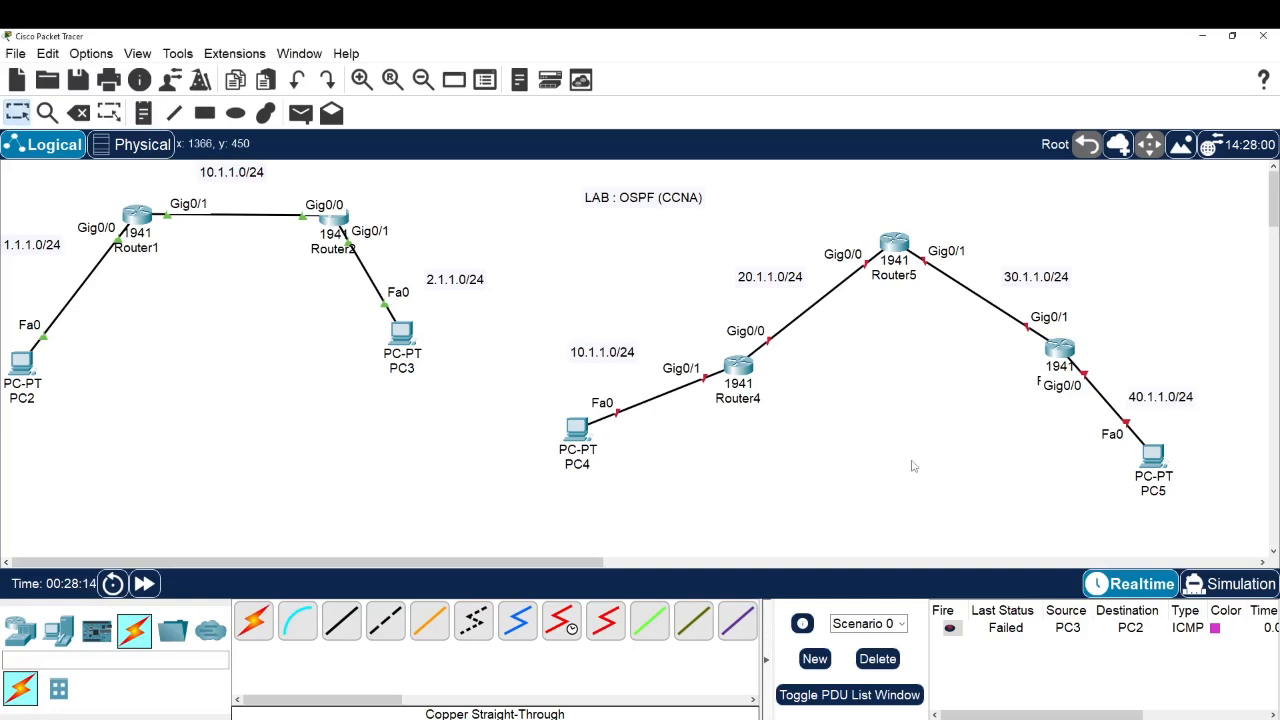
Step: Add the loopback note lo:1.1.1.1/32 below Router4
key("n")
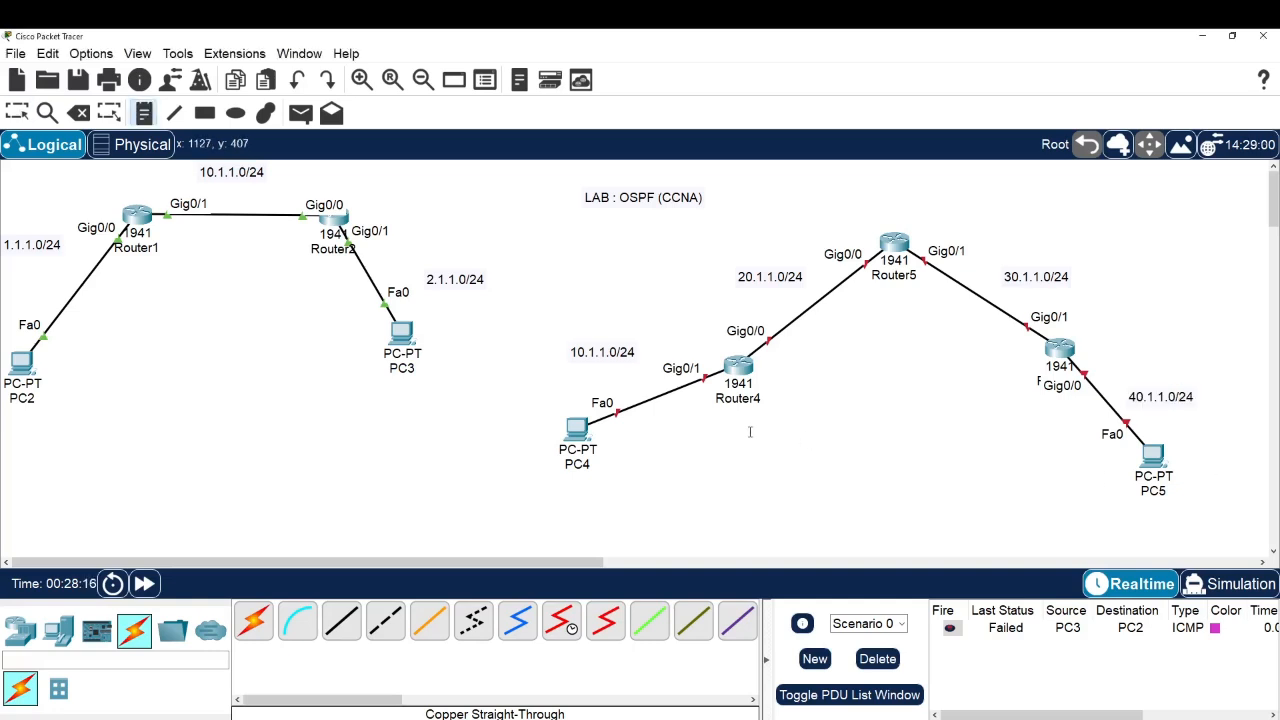
left_click(722, 426)
type("lo")
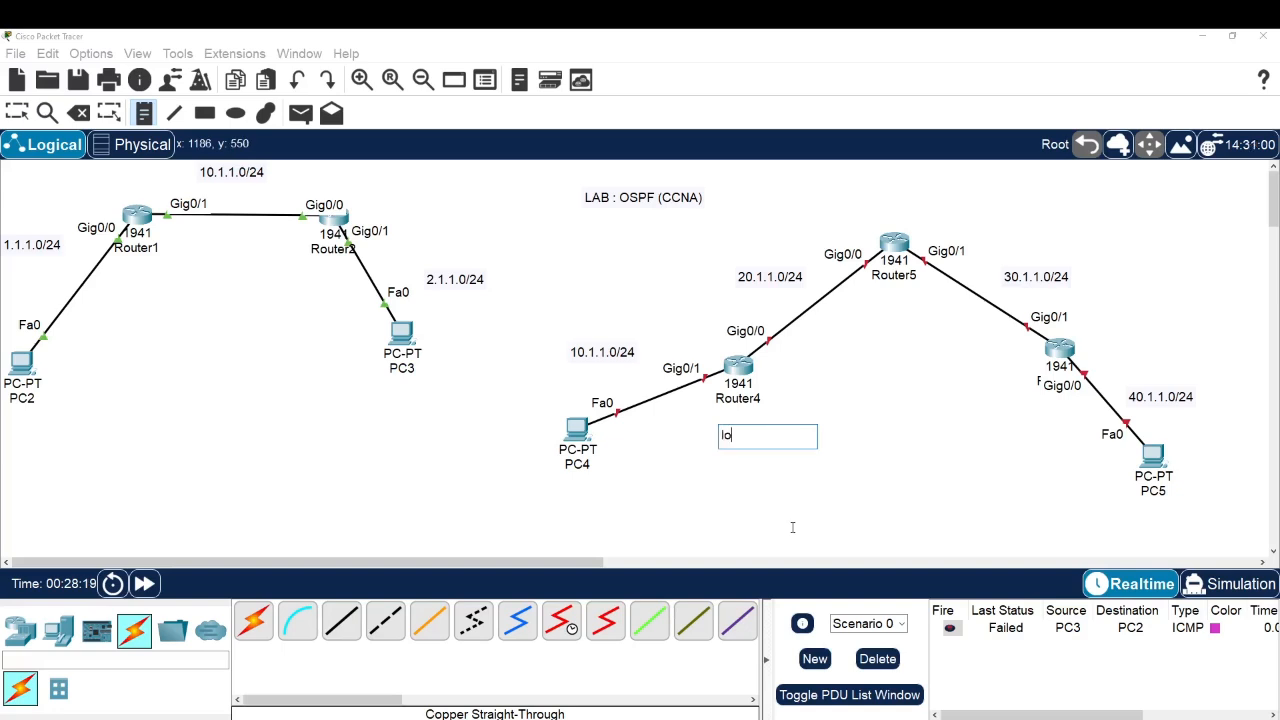
type(":1.1.1.1/32")
key("Escape")
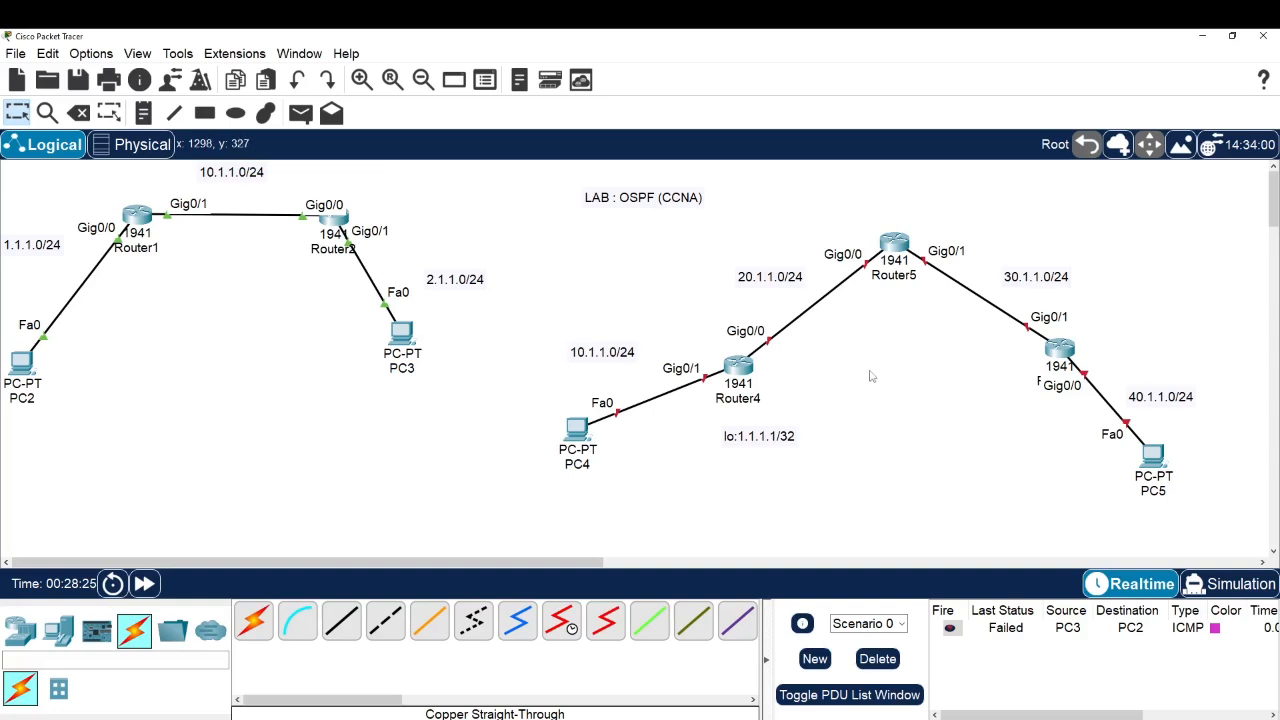
Step: Add the loopback note lo:2.2.2.2/32 above Router5
key("n")
left_click(856, 201)
type("lo")
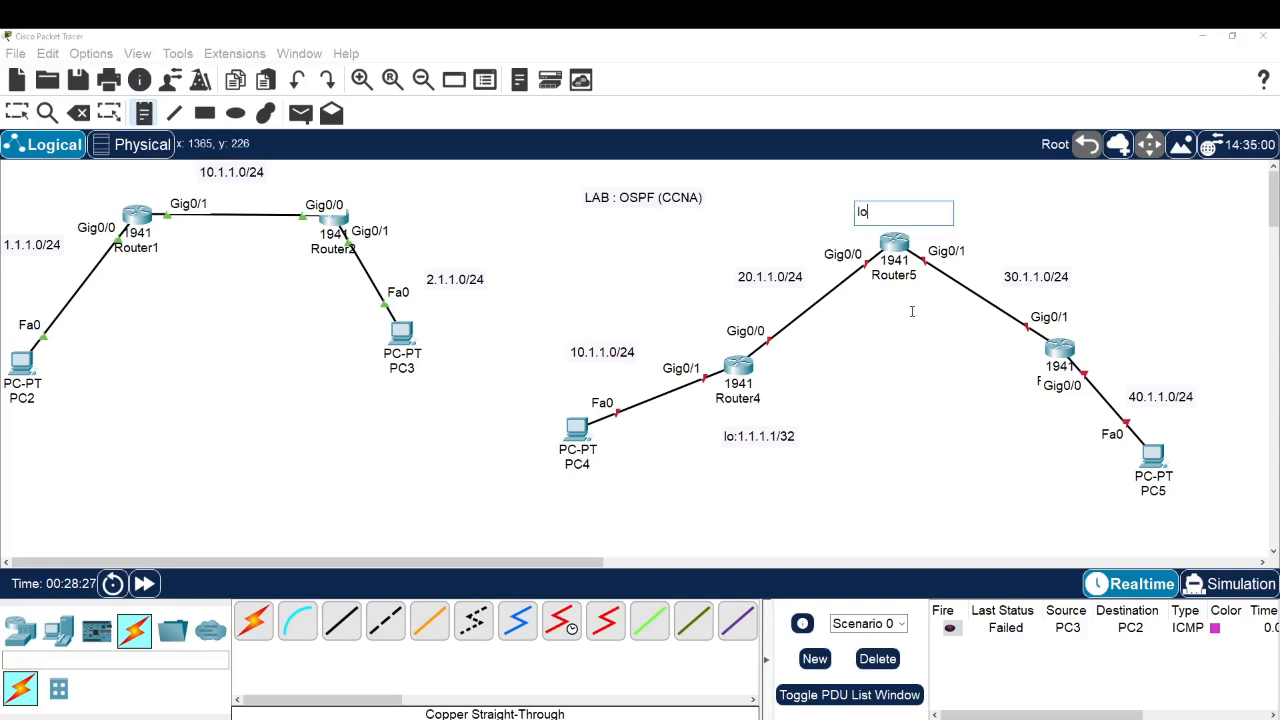
type(":2.2.2.2/32")
left_click(911, 313)
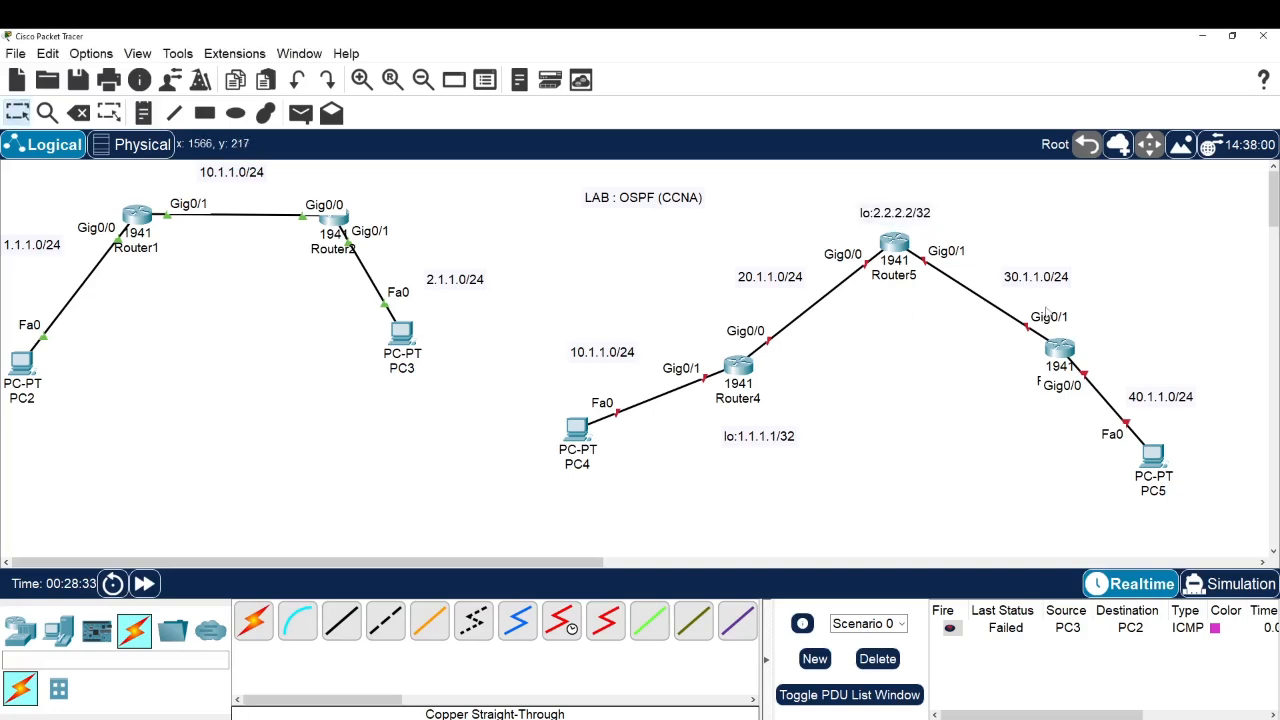
Step: Add the loopback note lo:3.3.3.3/32 beside Router3
left_click(1105, 322)
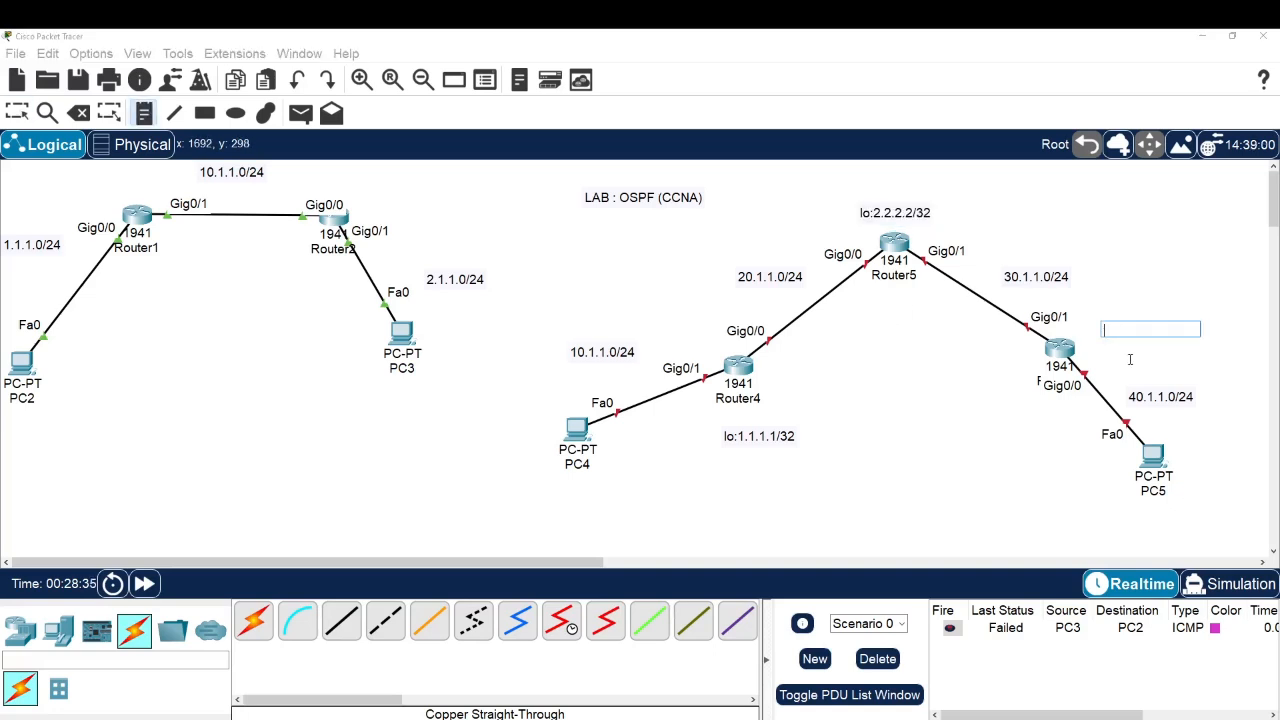
type("lo:3.3.3.3")
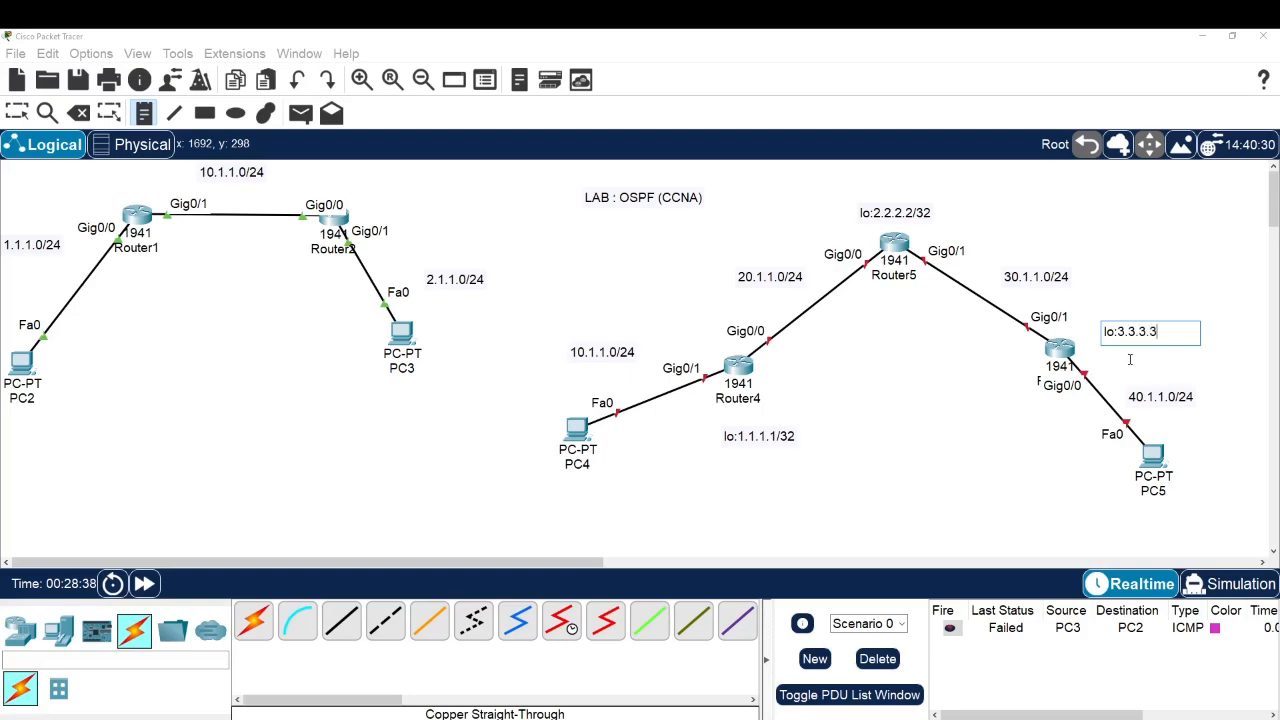
type("/32")
key("Escape")
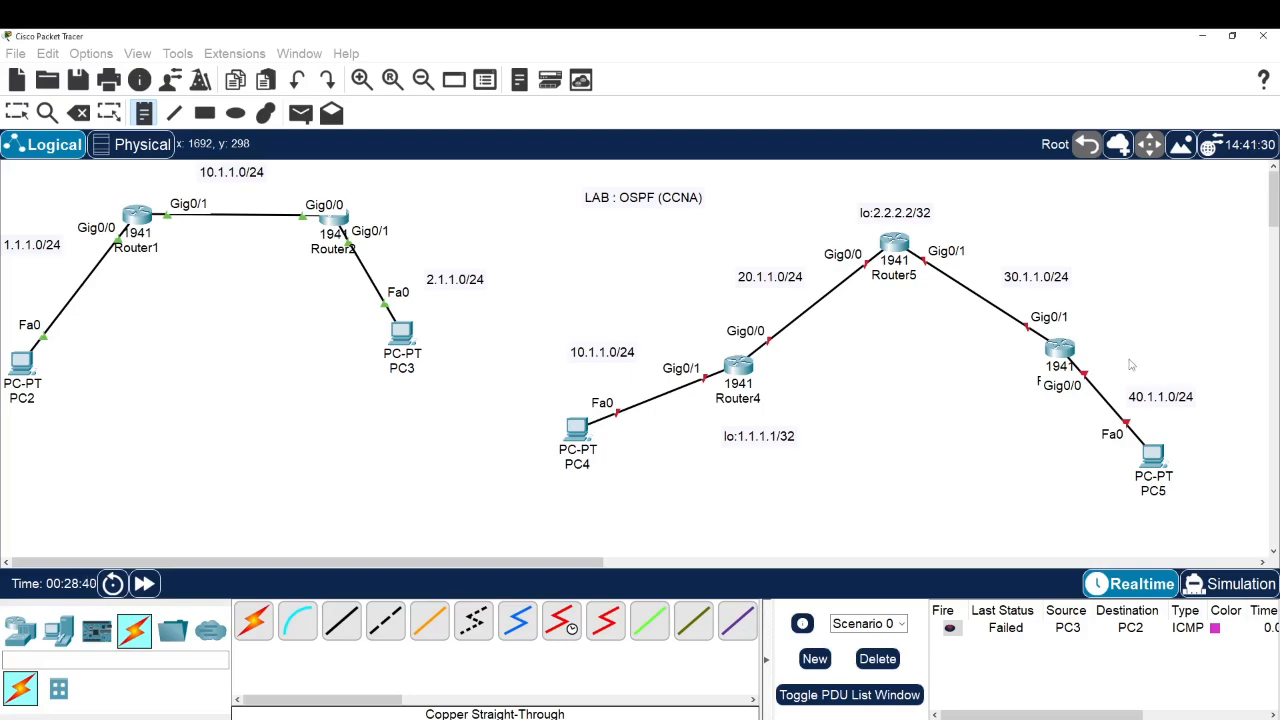
Step: Configure PC4 with static IPv4 address 10.1.1.2, subnet mask 255.255.255.0 and default gateway 10.1.1.1
left_click(577, 430)
left_click(600, 205)
left_click_drag(700, 176, 283, 150)
left_click(170, 272)
left_click(300, 290)
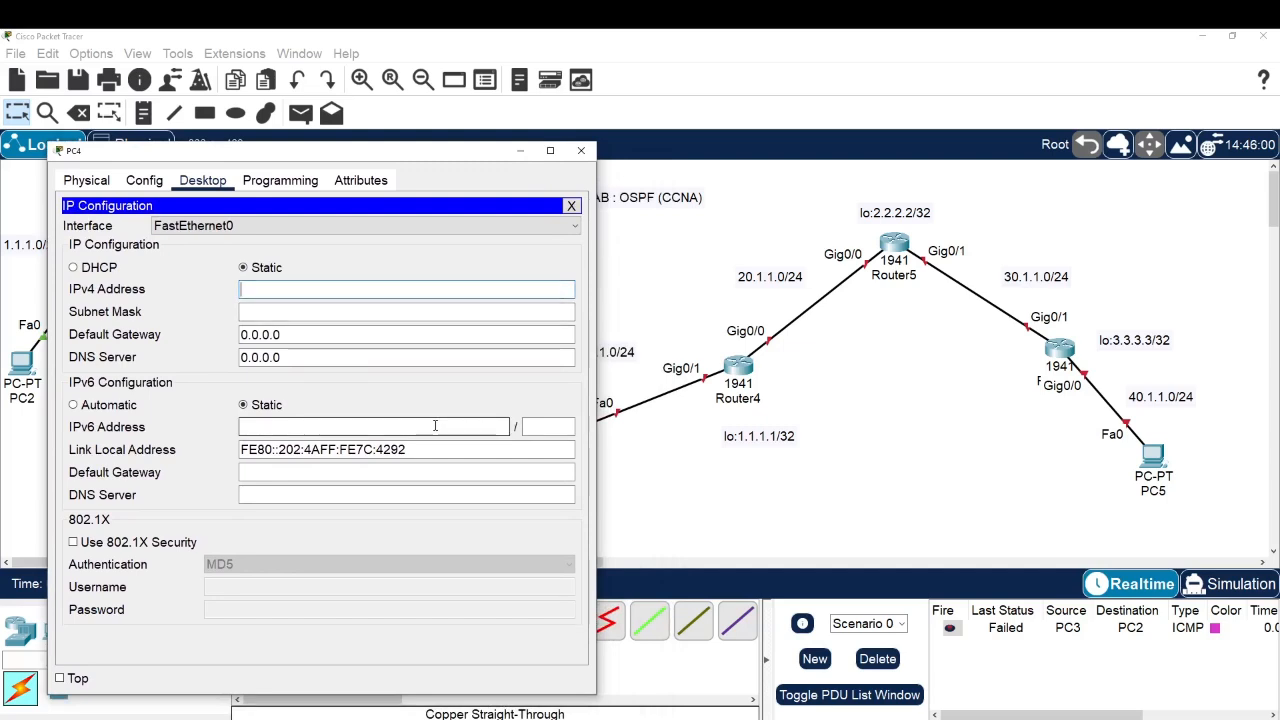
type("10.1.1.2")
key("Tab")
type("255.255.255.0")
key("Tab")
type("10.1.1.1.")
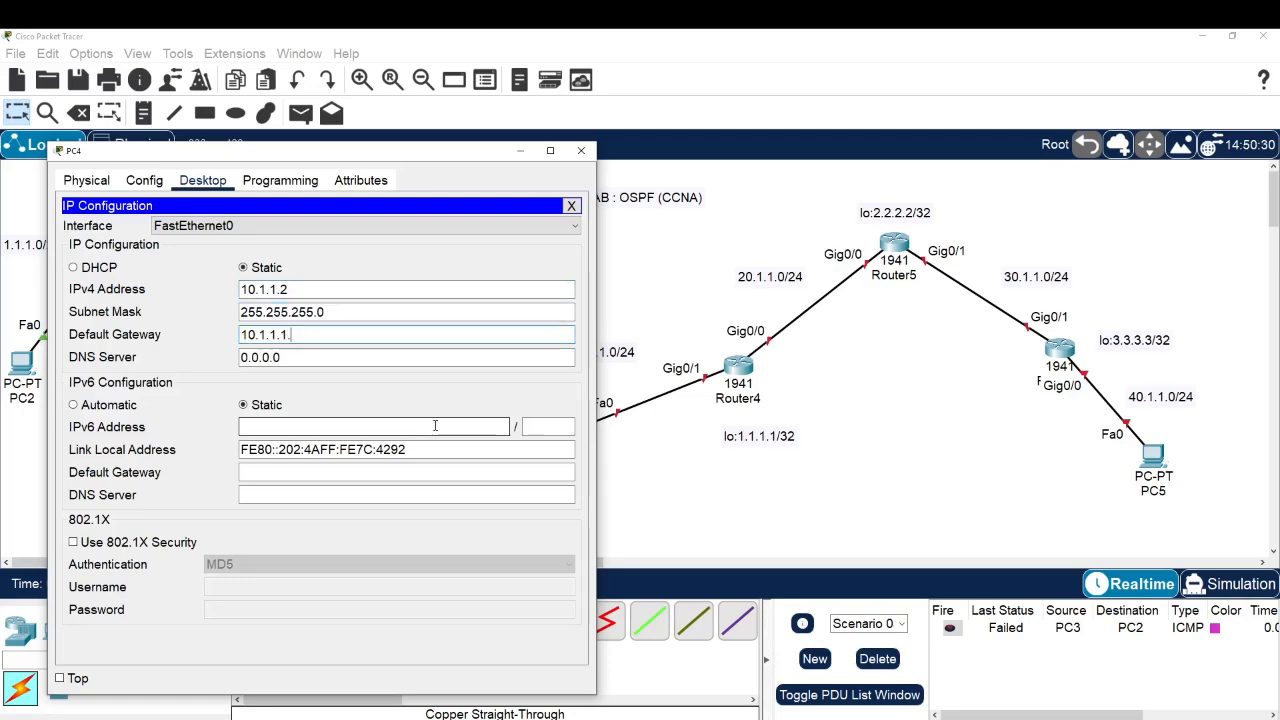
key("BackSpace")
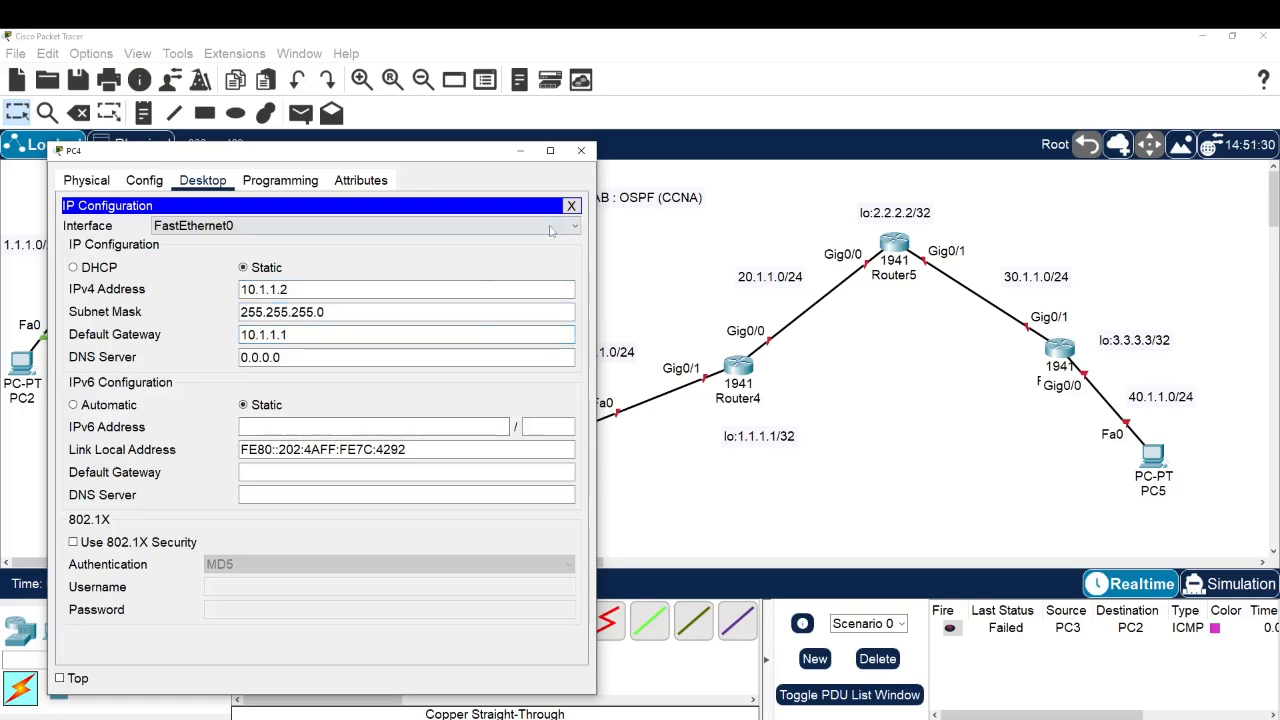
Step: Configure PC5 with static IPv4 address 40.1.1.2, subnet mask 255.255.255.0 and default gateway 40.1.1.1
left_click(581, 150)
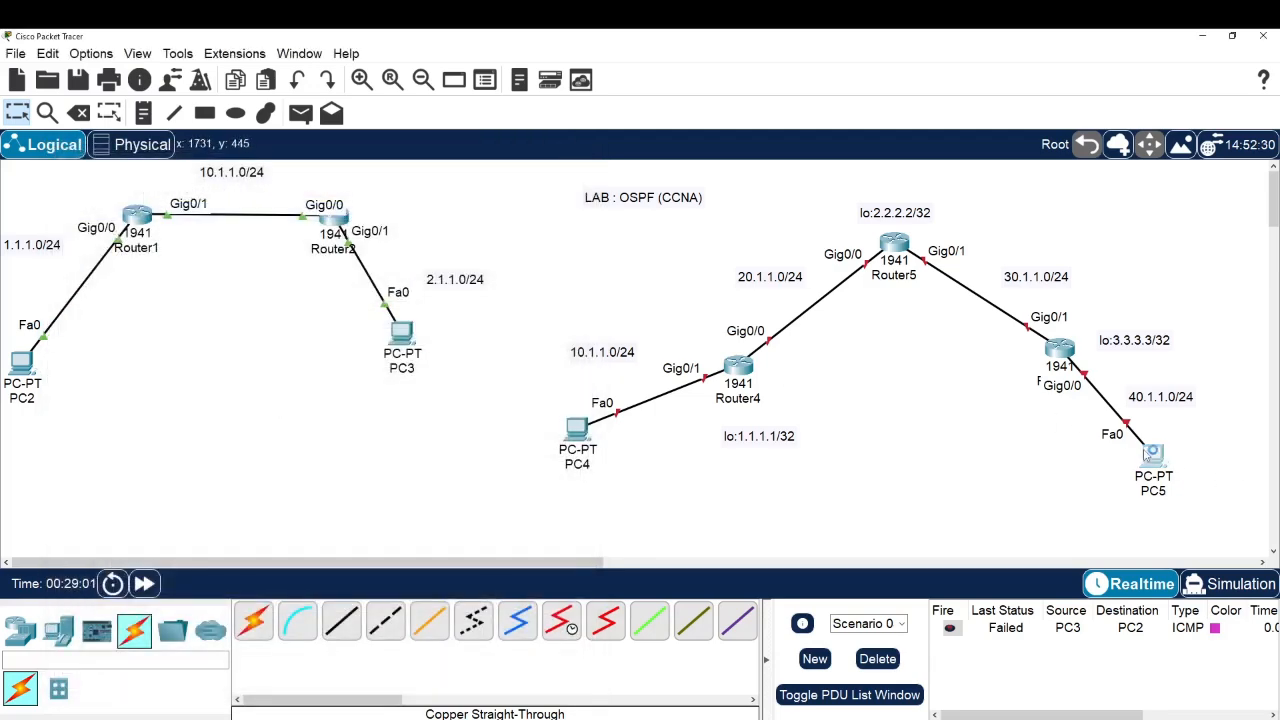
left_click(1152, 452)
left_click(603, 207)
left_click_drag(650, 177, 374, 140)
left_click(247, 228)
left_click(464, 281)
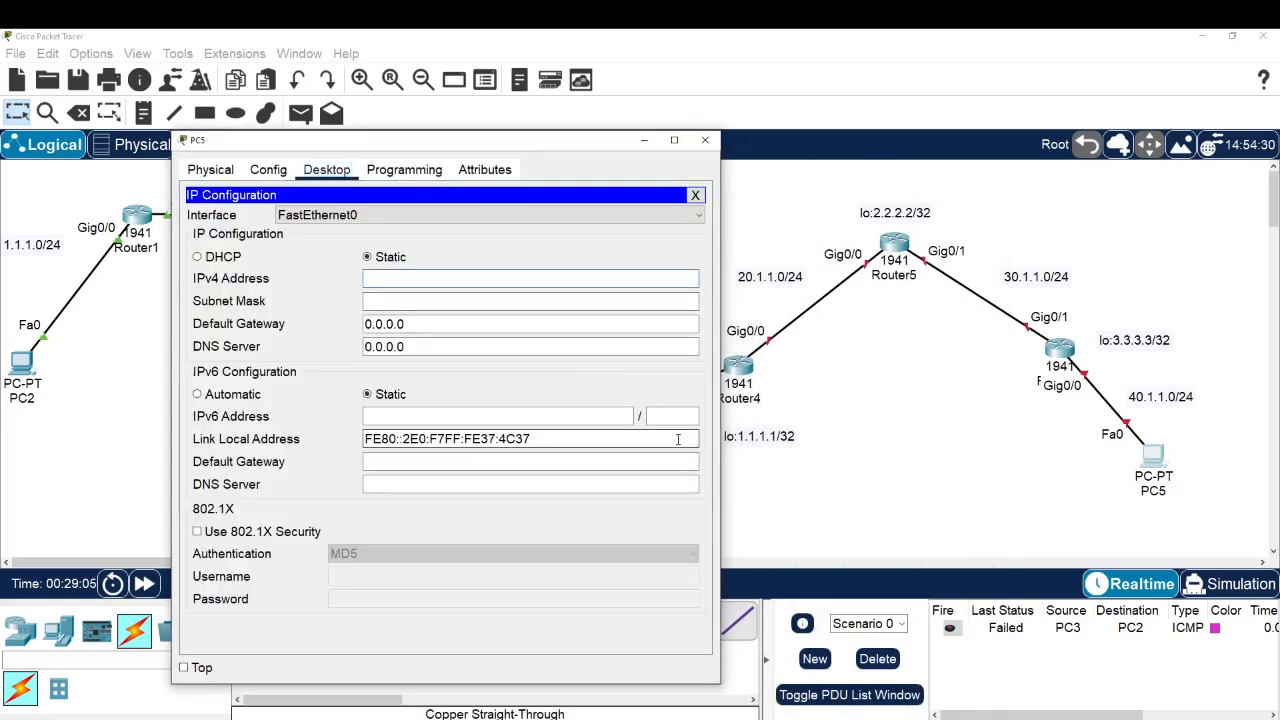
type("40.1.1.2")
key("Tab")
type("255.255.255.0")
key("Tab")
type("4")
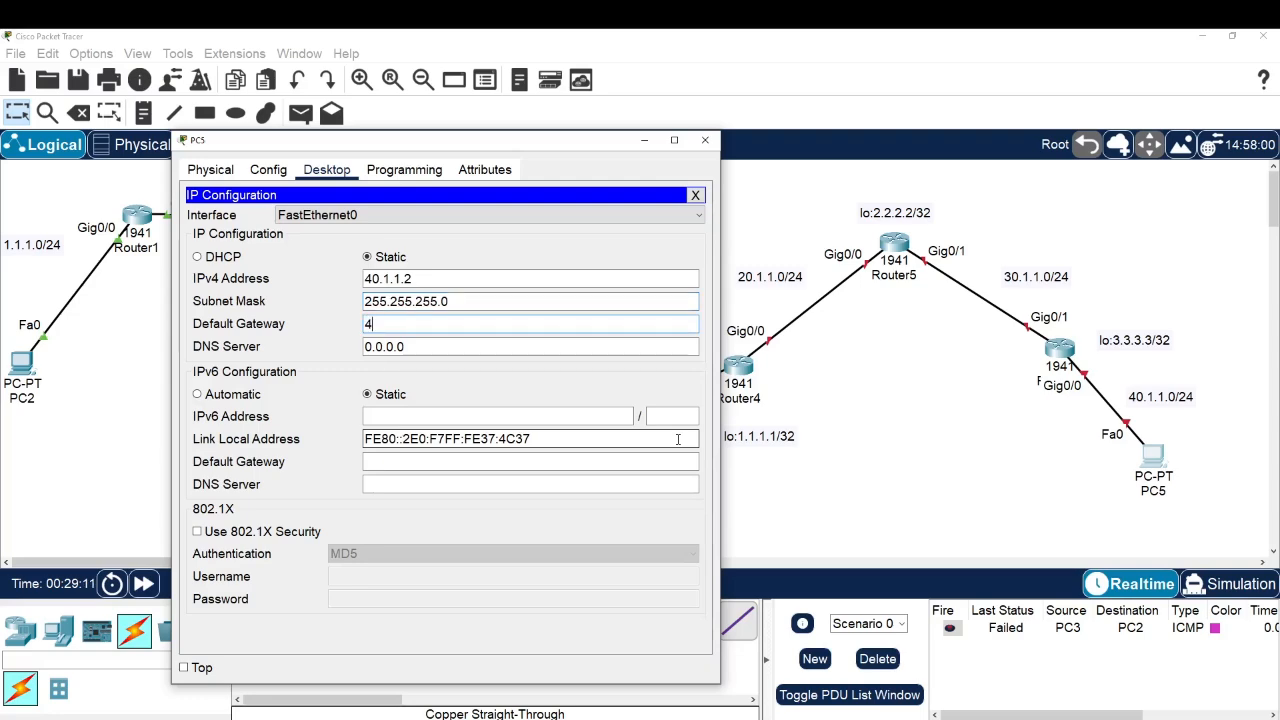
type("0.1.1.1")
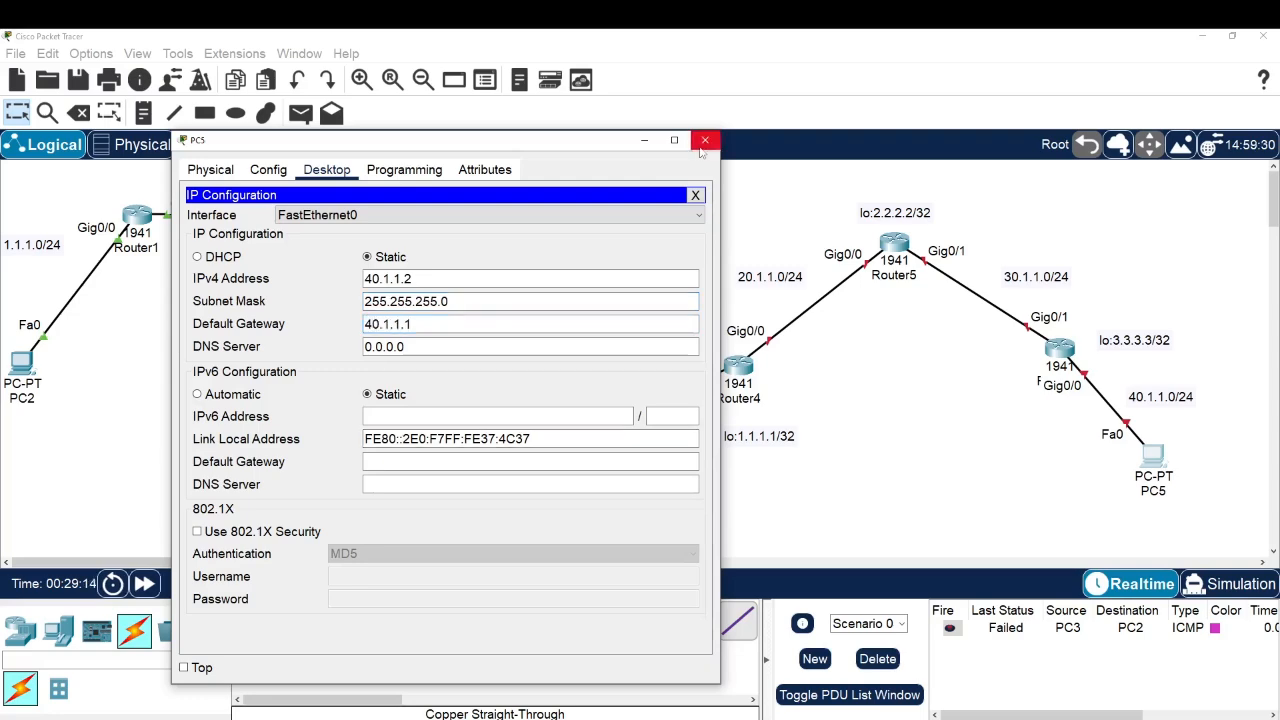
left_click(705, 140)
Step: Open Router4's command line and enter global configuration mode with en and conf t
left_click(738, 366)
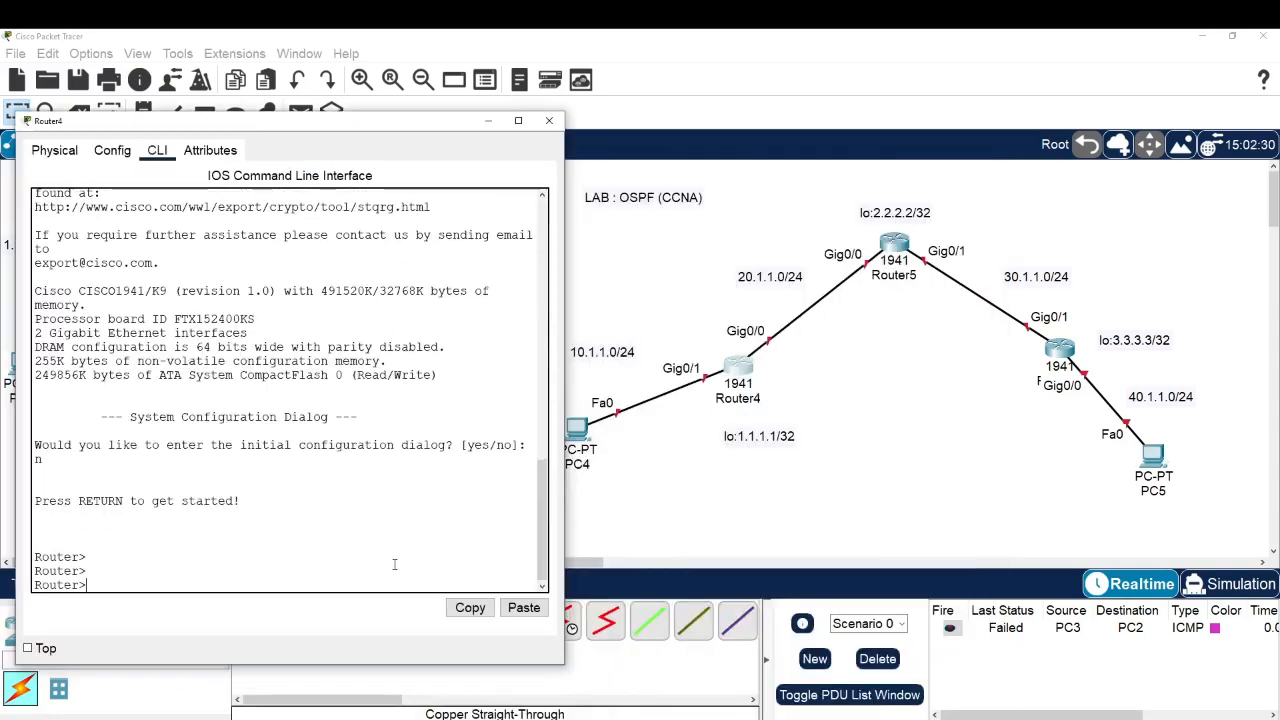
key("Return")
type("en")
key("Return")
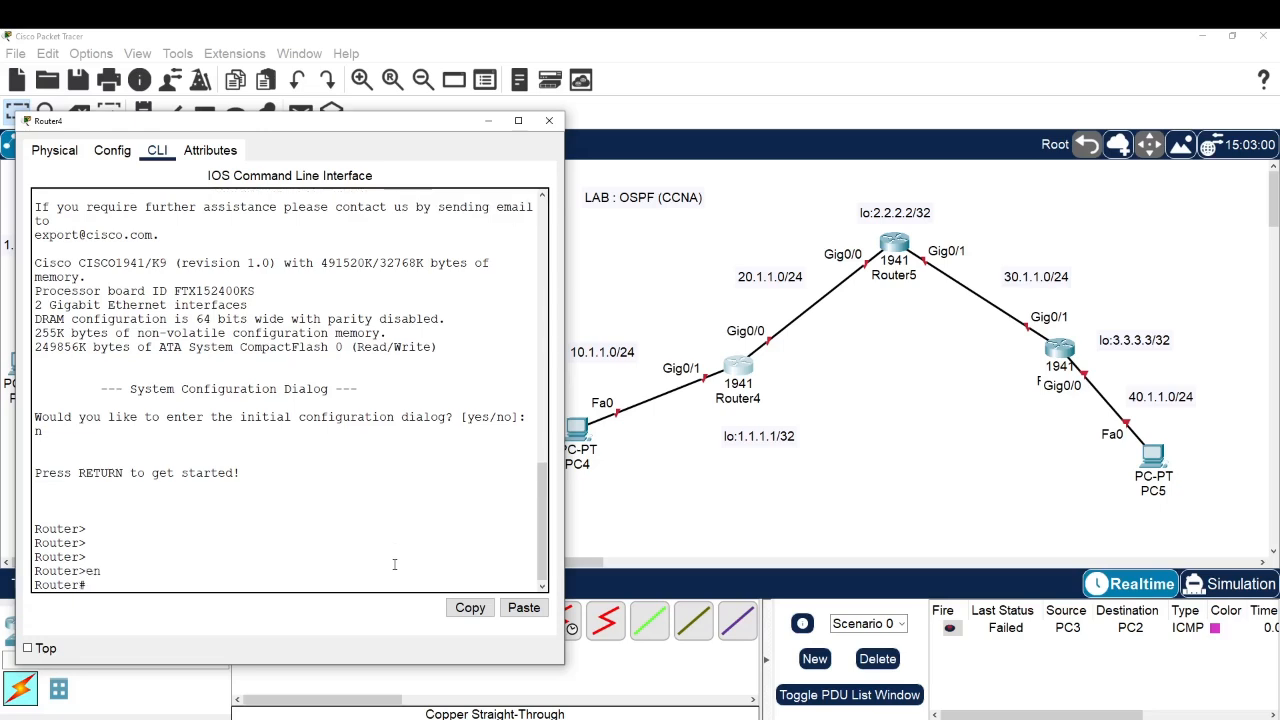
type("conf t")
key("Return")
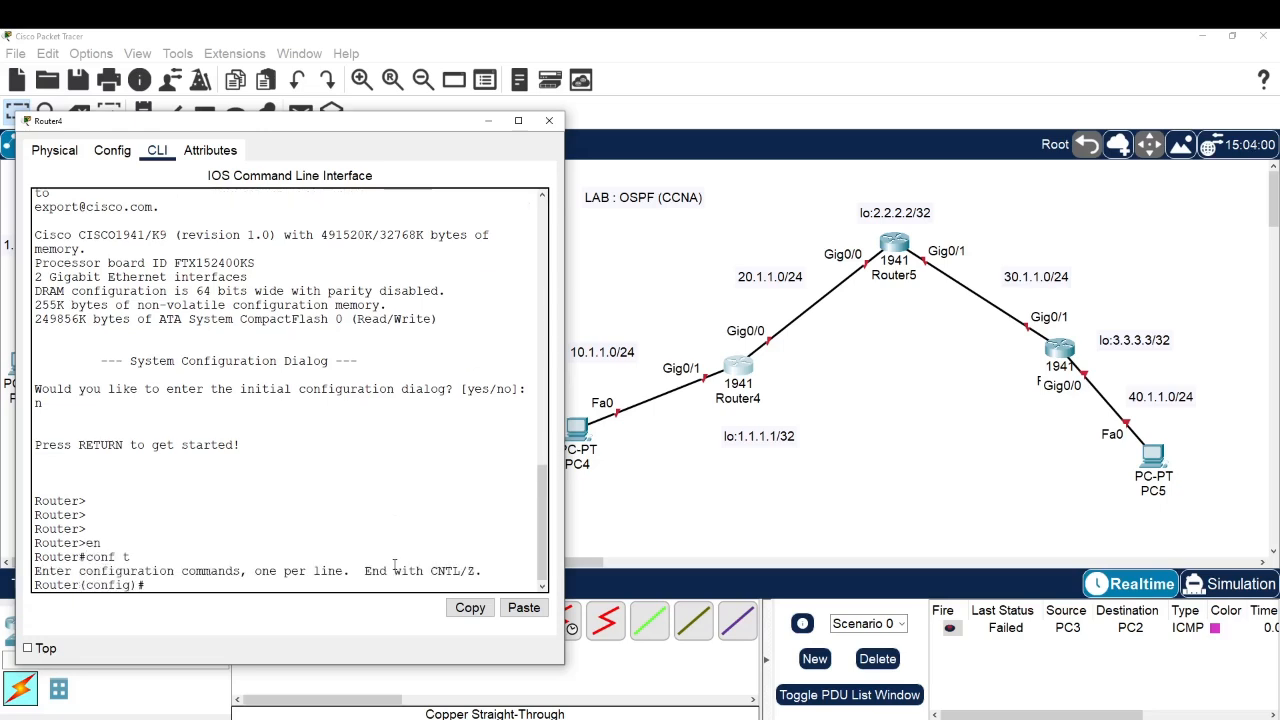
Step: Assign 10.1.1.1 255.255.255.0 to Router4's interface g0/1 and enable it with no sh
type("int g0/1")
key("Return")
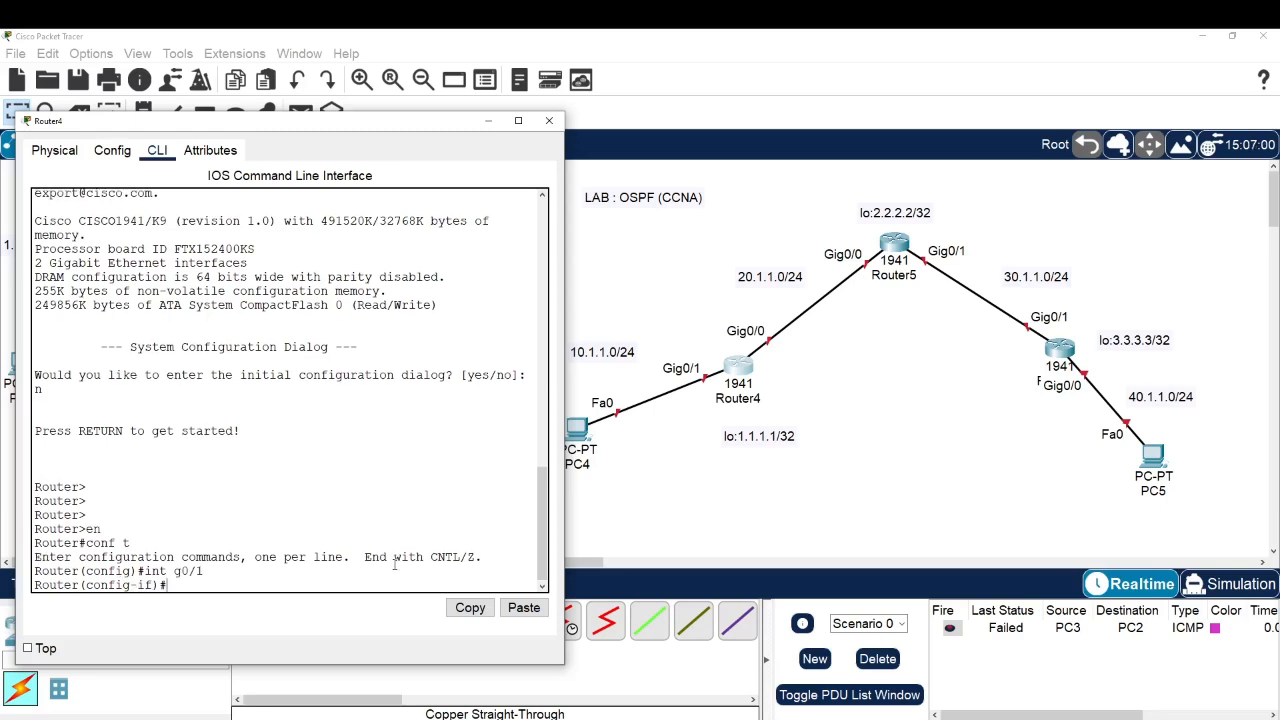
type("ip add")
key("Tab")
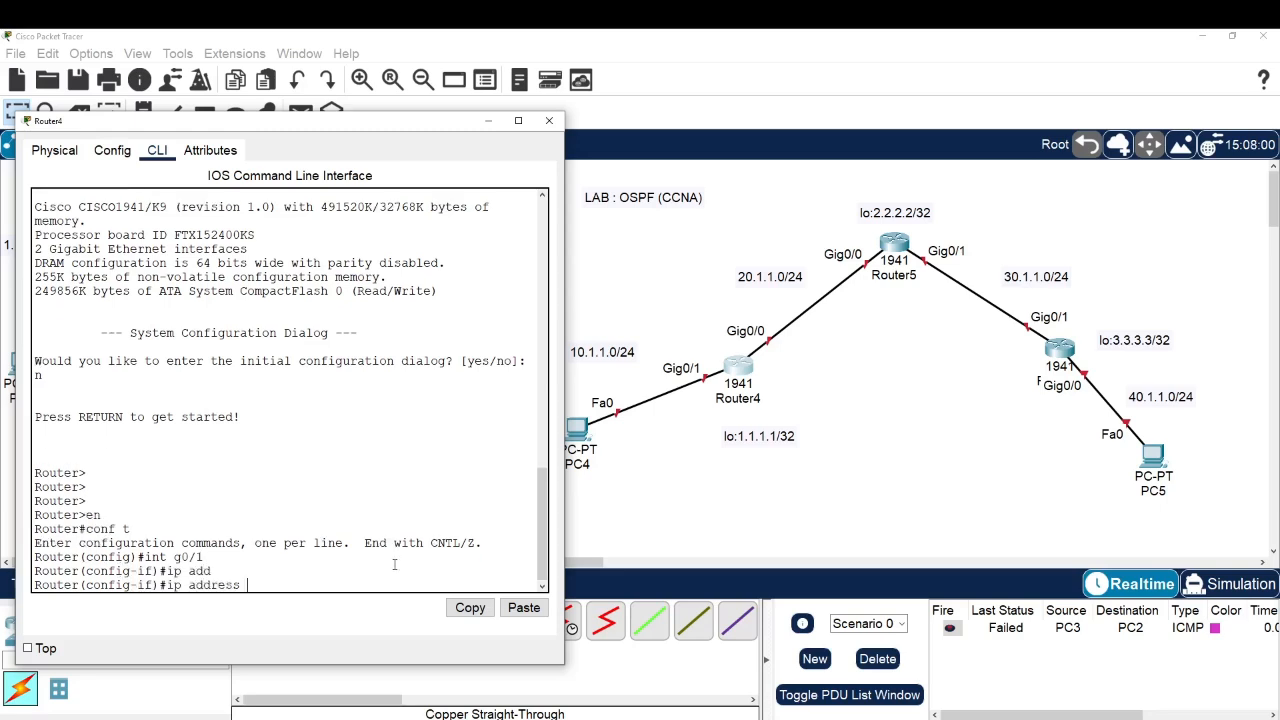
type("10..1.")
type("1.")
type("1.1 255.255.255.0")
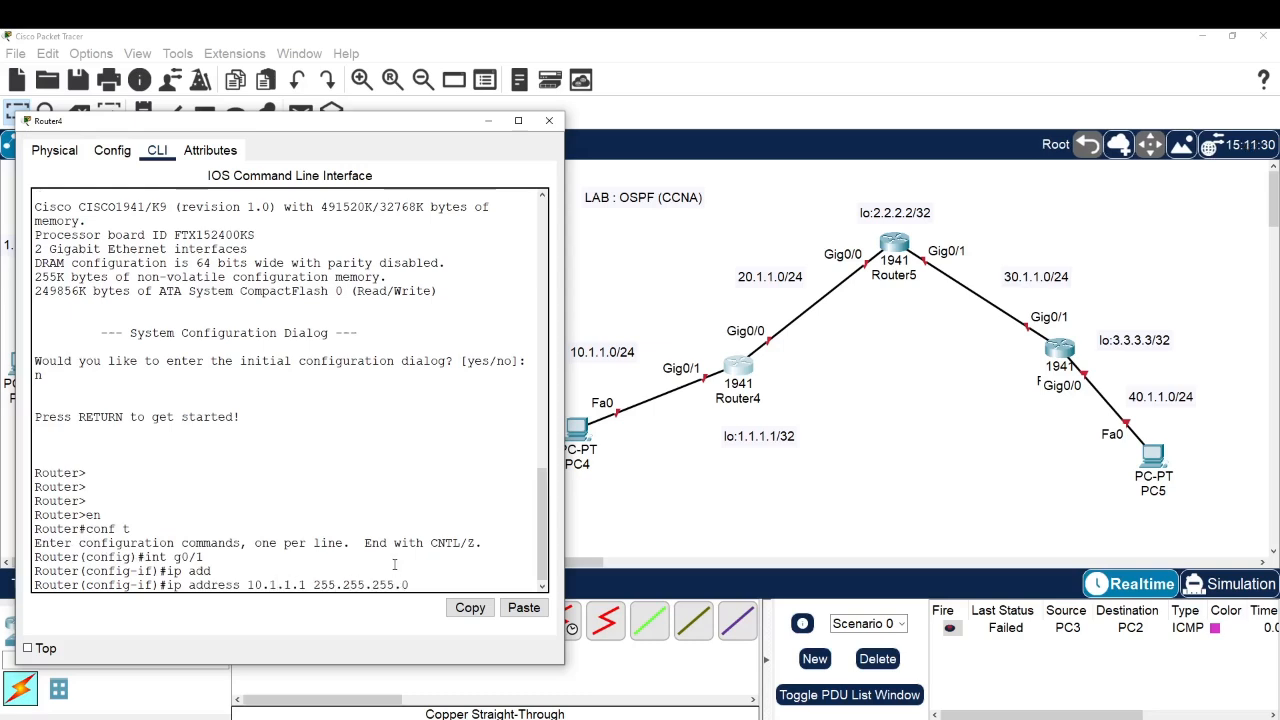
key("Return")
type("no sh")
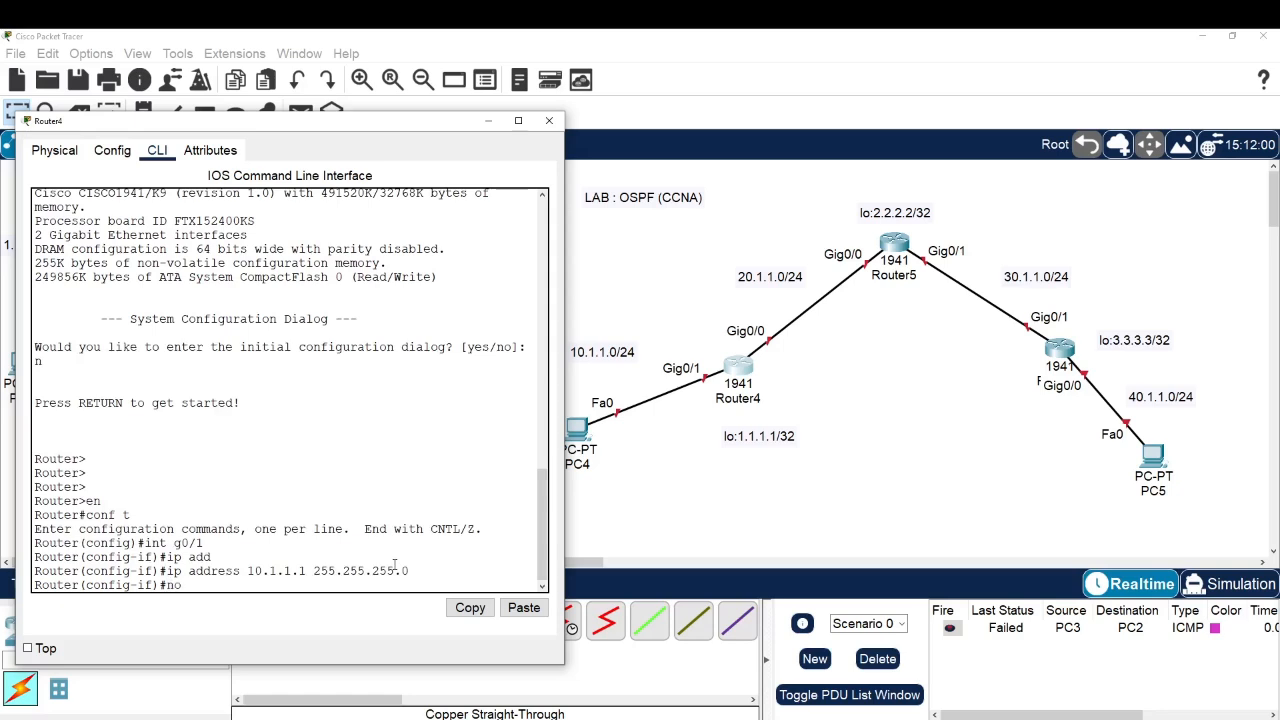
key("Return")
key("Return")
key("Return")
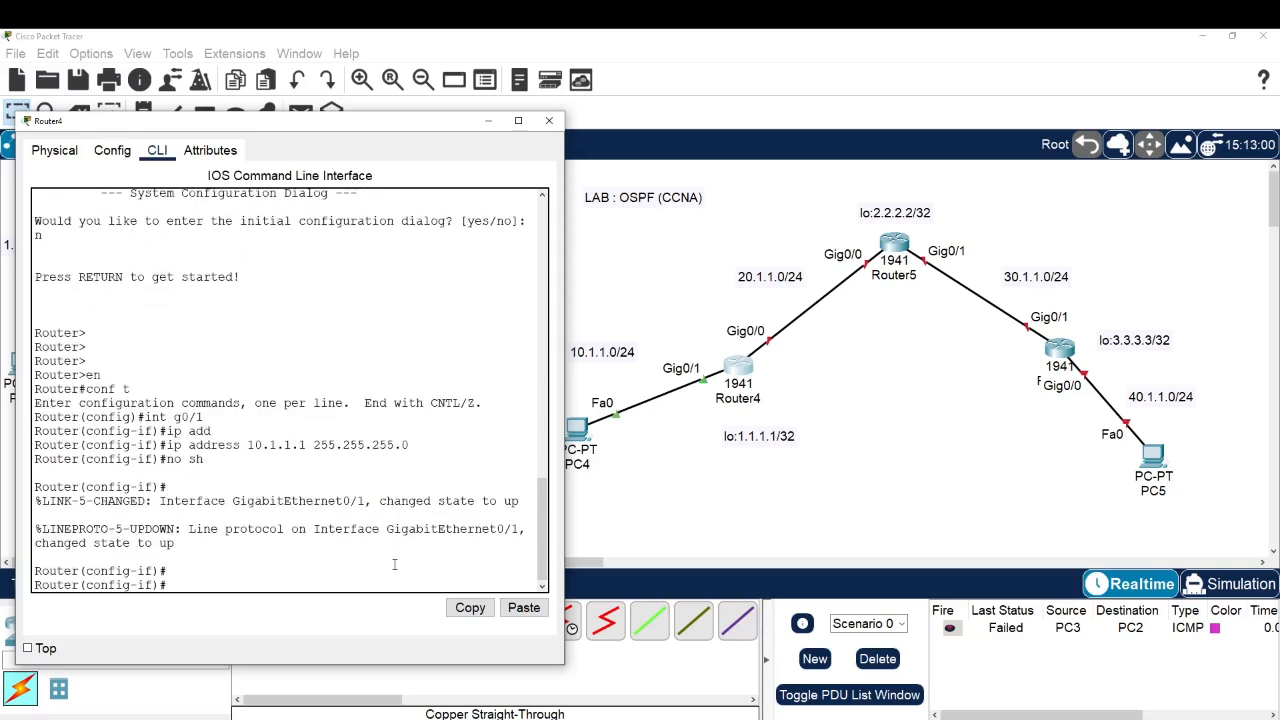
Step: Assign 20.1.1.1 255.255.255.0 to Router4's interface g0/0 and enable it with no sh
type("int g0/0")
key("Return")
type("ip add")
key("Tab")
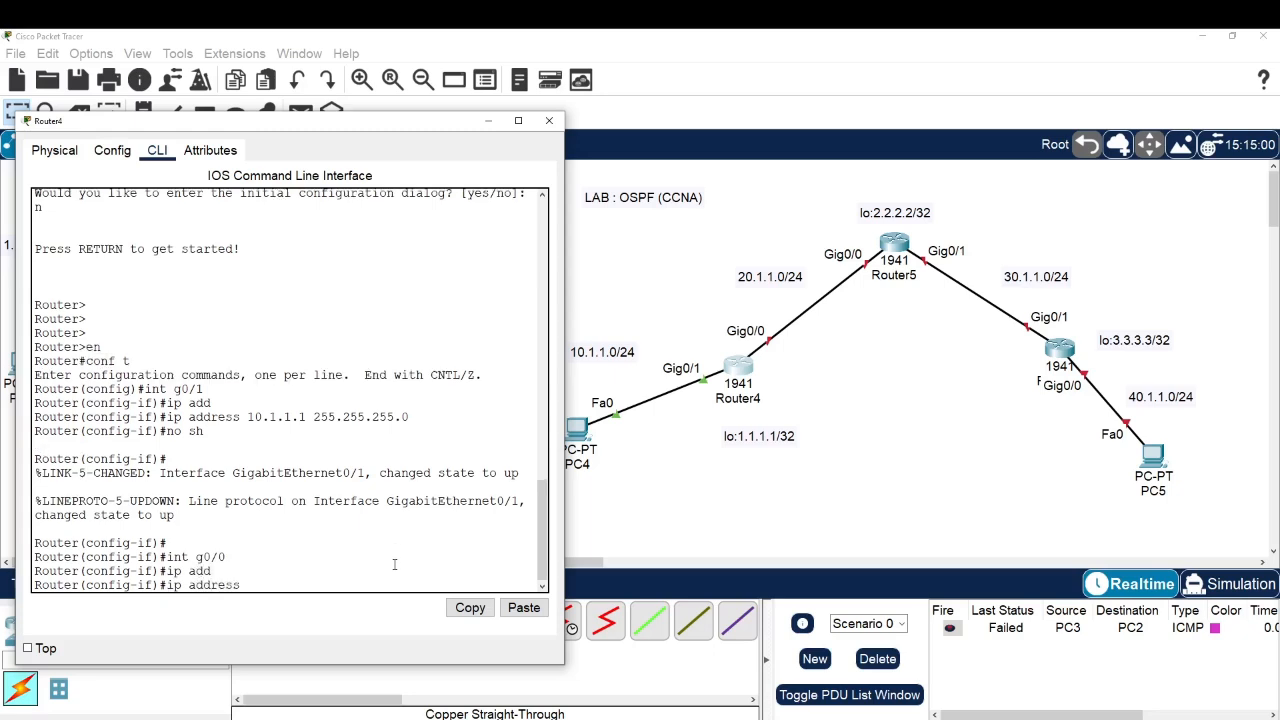
type("20.1.1.1 255.255.255.0")
key("Return")
type("no sh")
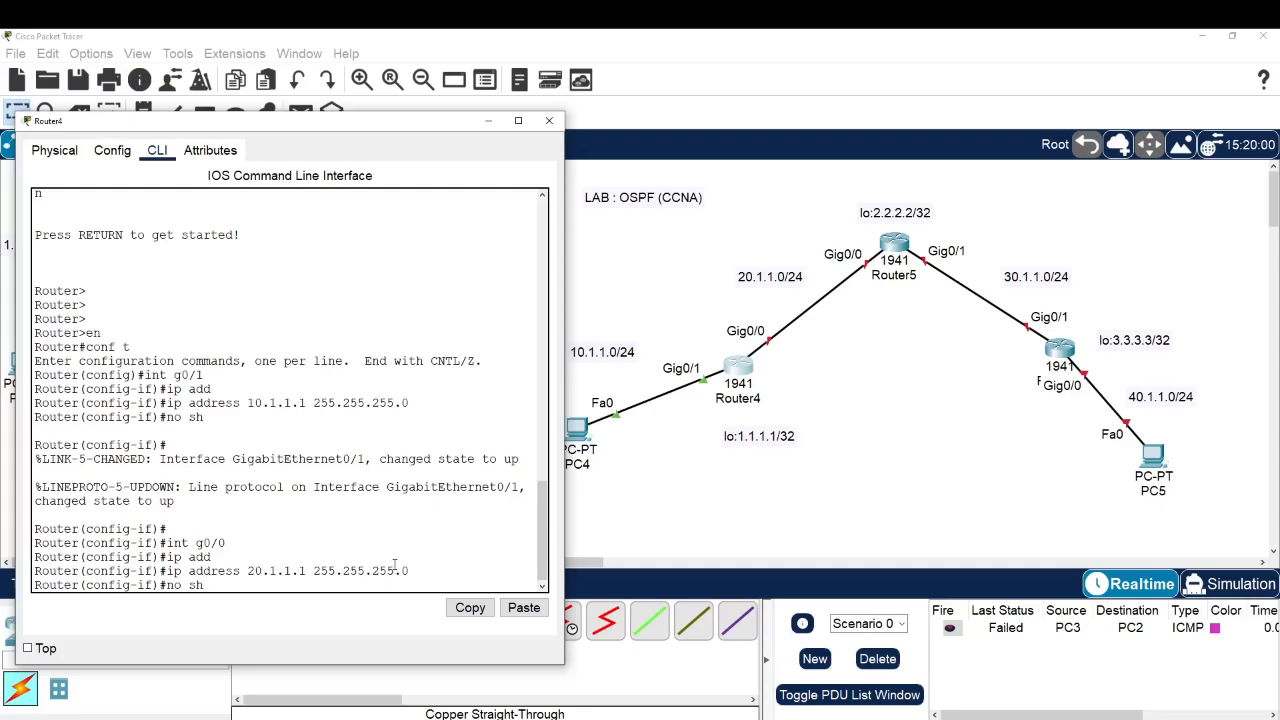
key("Return")
key("Return")
key("Return")
key("Return")
key("Return")
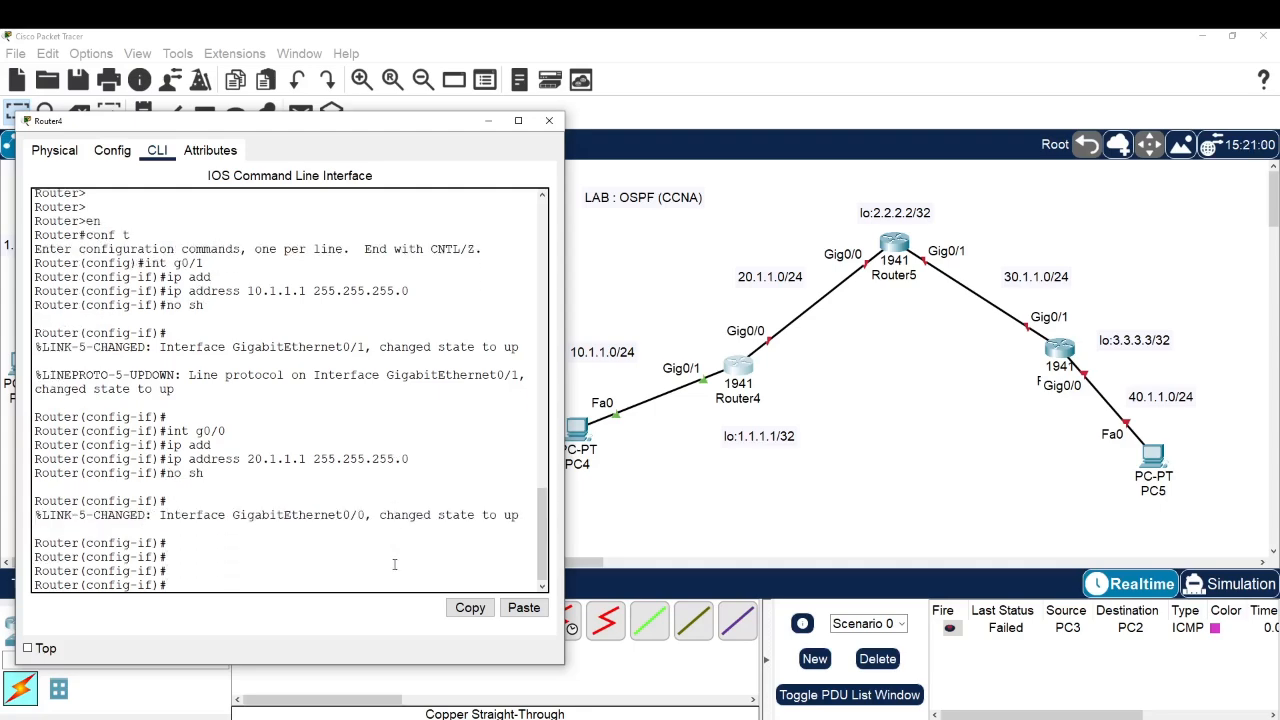
left_click(887, 250)
left_click(887, 250)
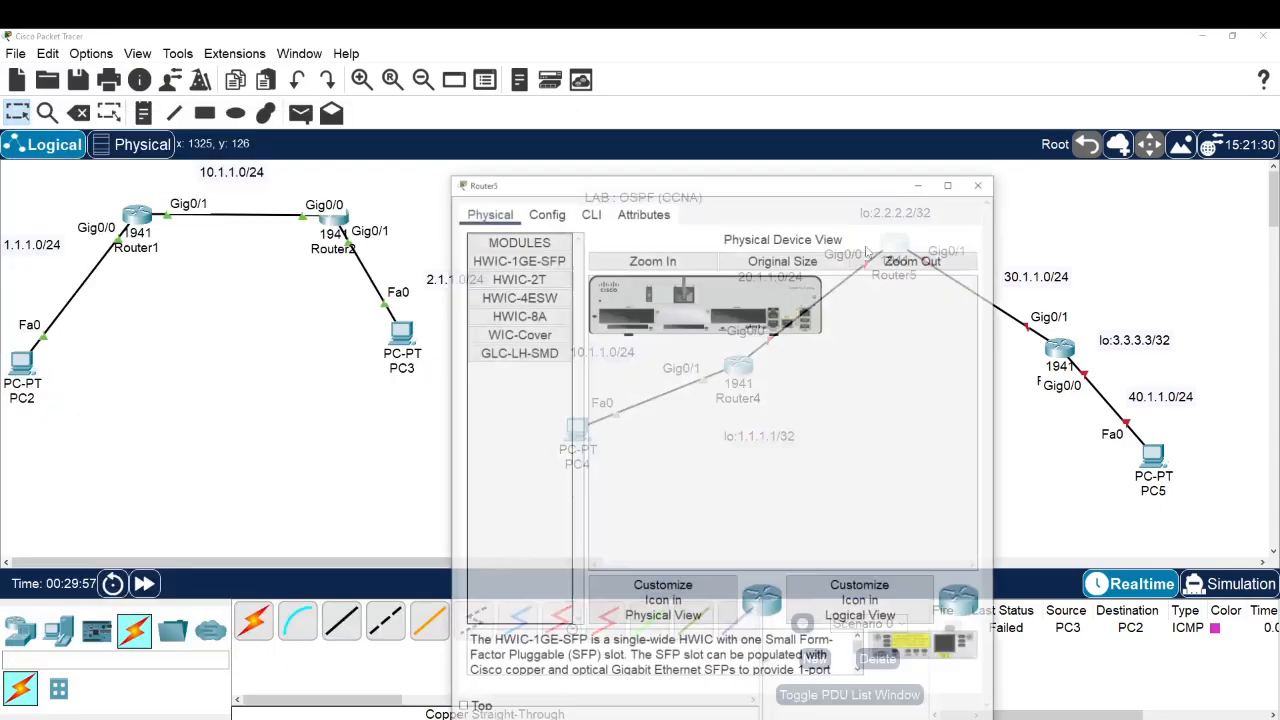
left_click(921, 177)
left_click(738, 368)
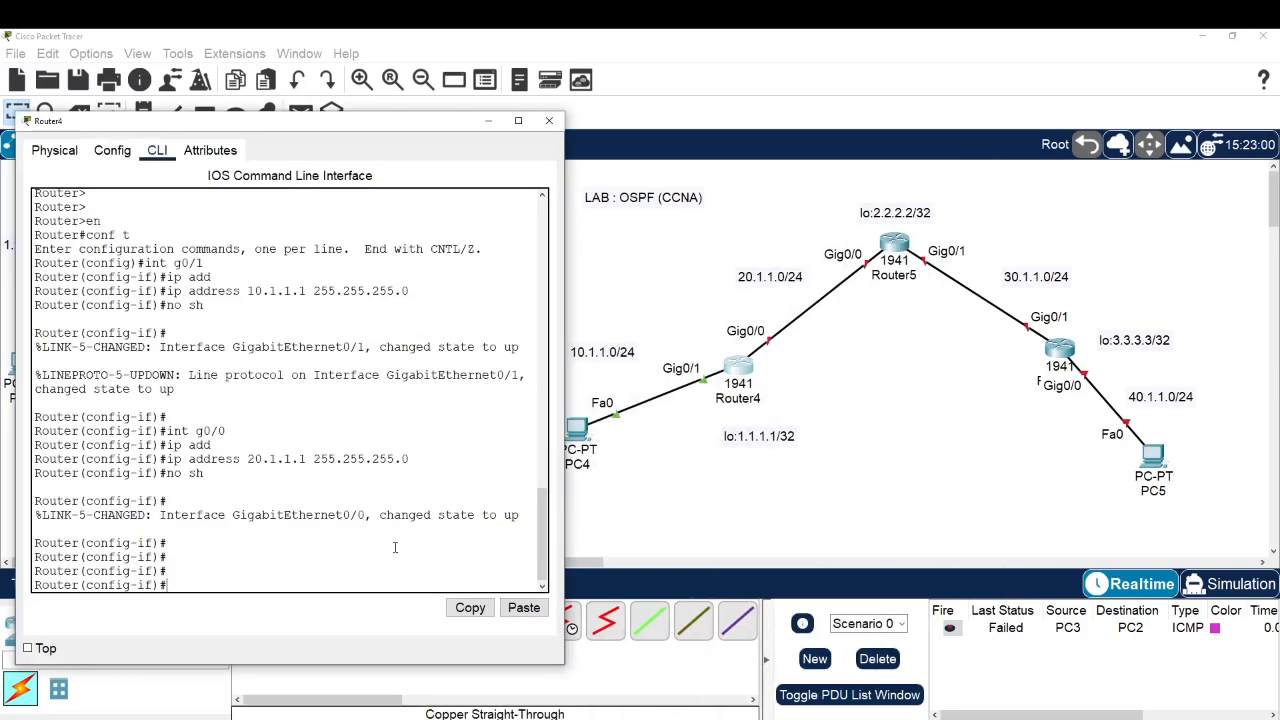
Step: Create loopback interface lo0 on Router4 with address 1.1.1.1 and mask 255.255.255.255
type("int lo0")
key("Return")
key("Return")
key("Return")
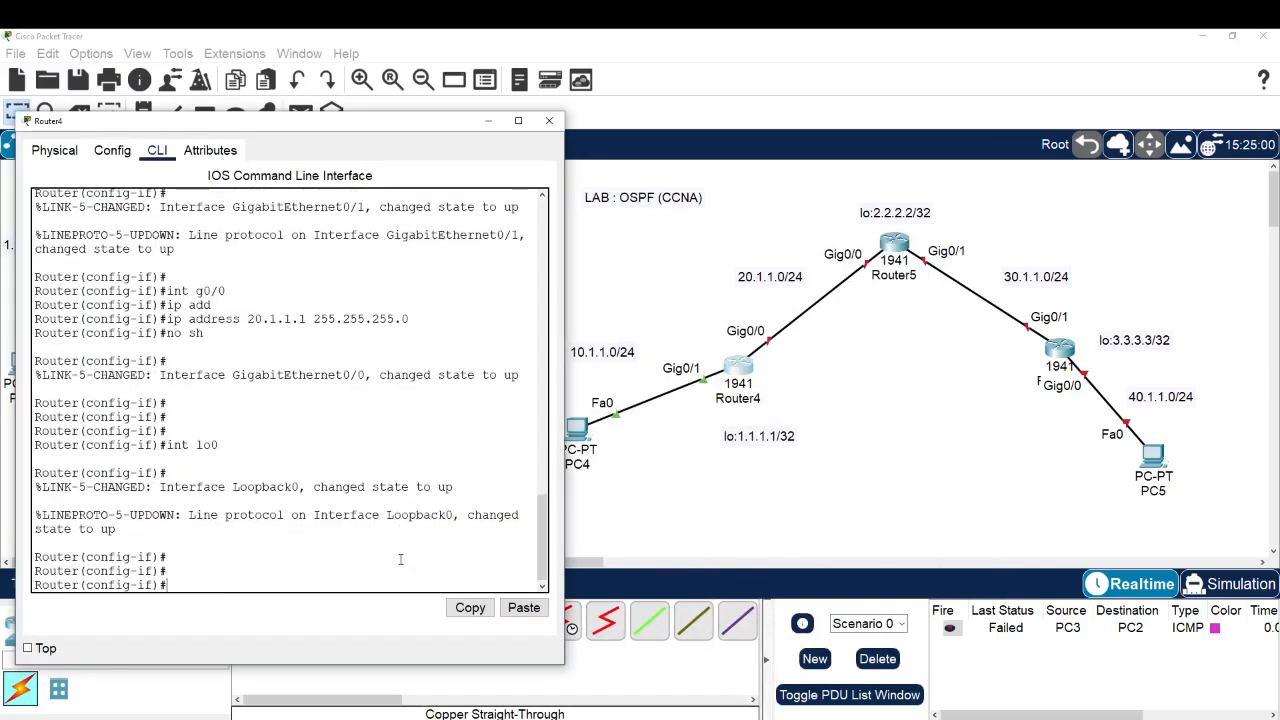
key("Return")
type("ip add")
key("Tab")
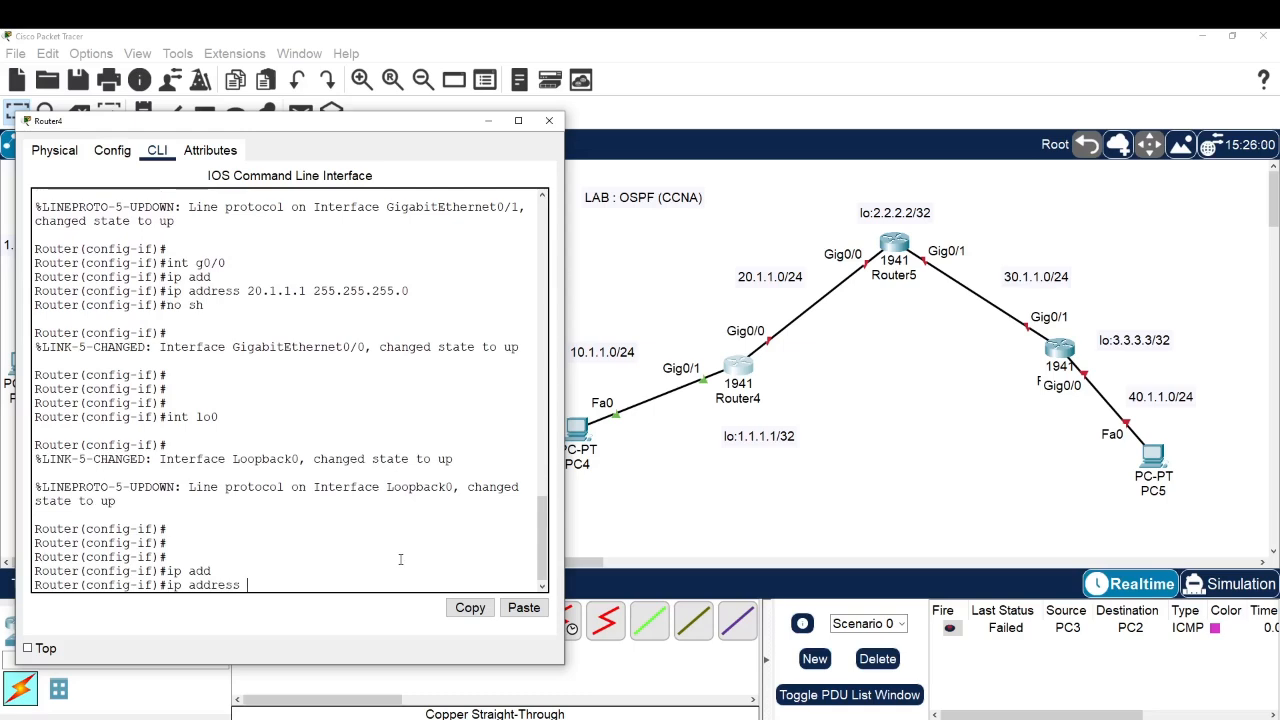
type("1.1.1.1 255.255.255.255")
key("Return")
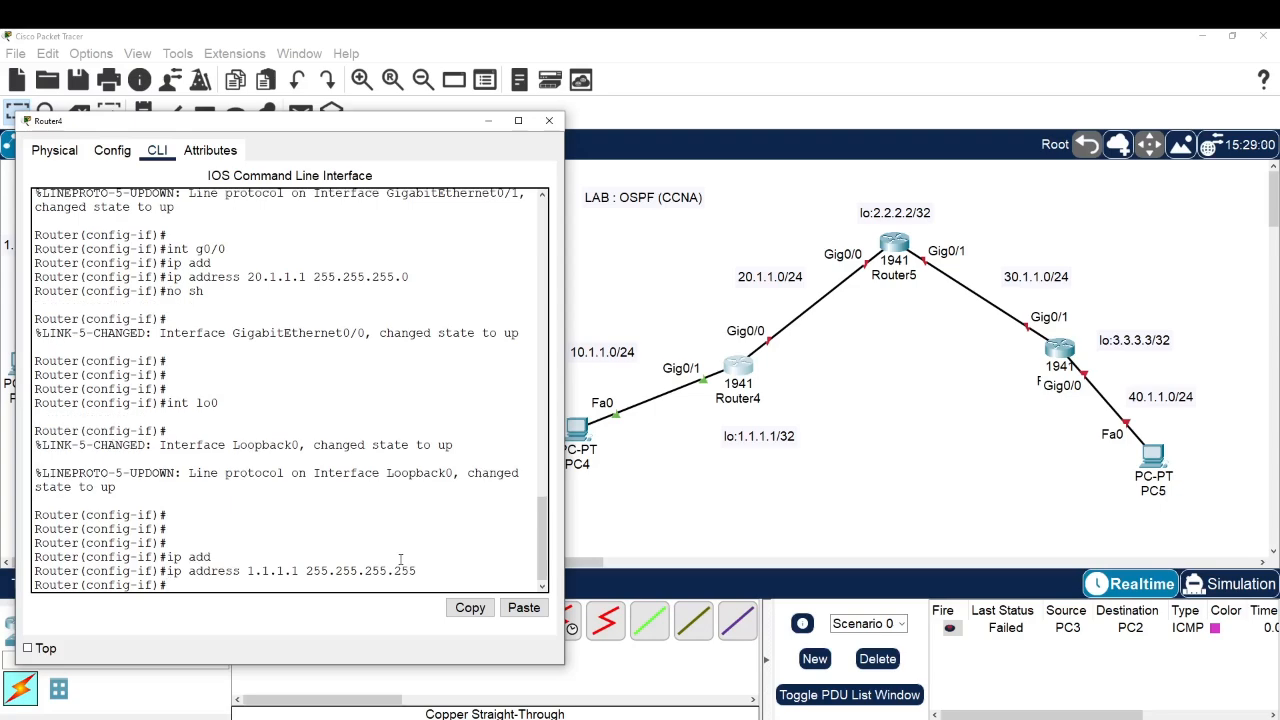
Step: Enable Router4's lo0 interface with no sh and return to global configuration mode
type("no sh")
key("Return")
key("Return")
key("Return")
key("Return")
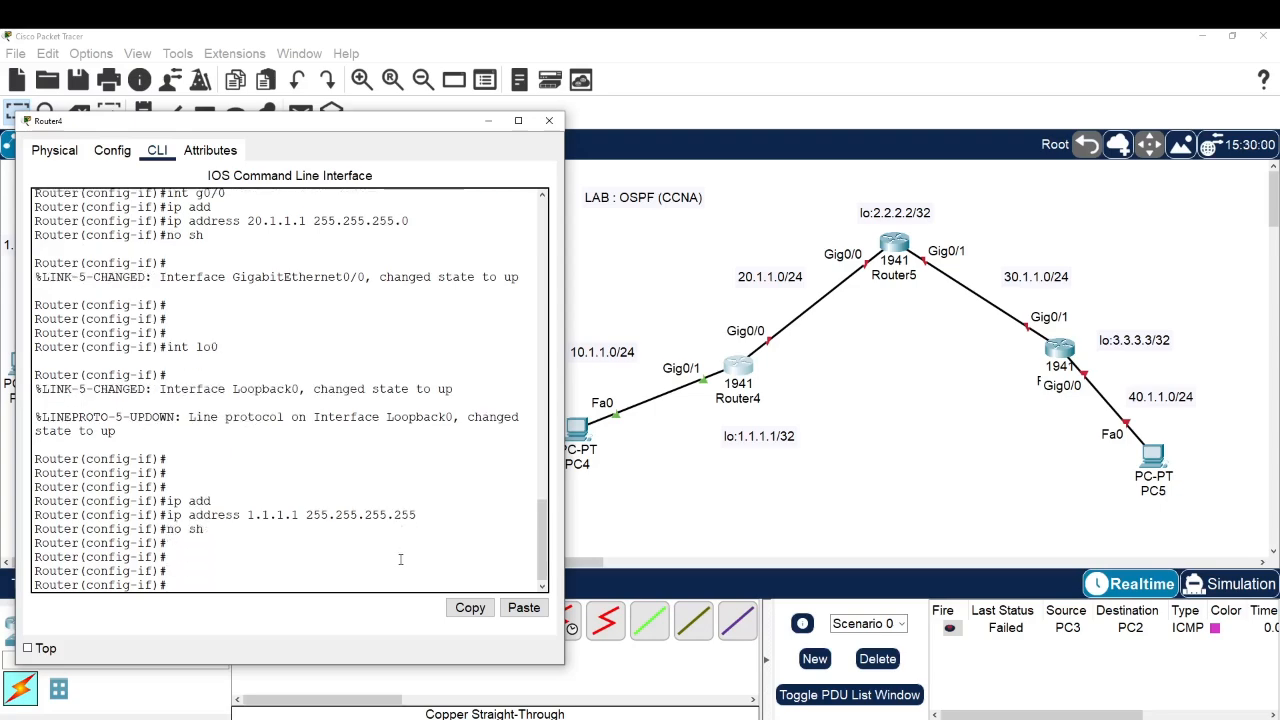
type("exit")
key("Return")
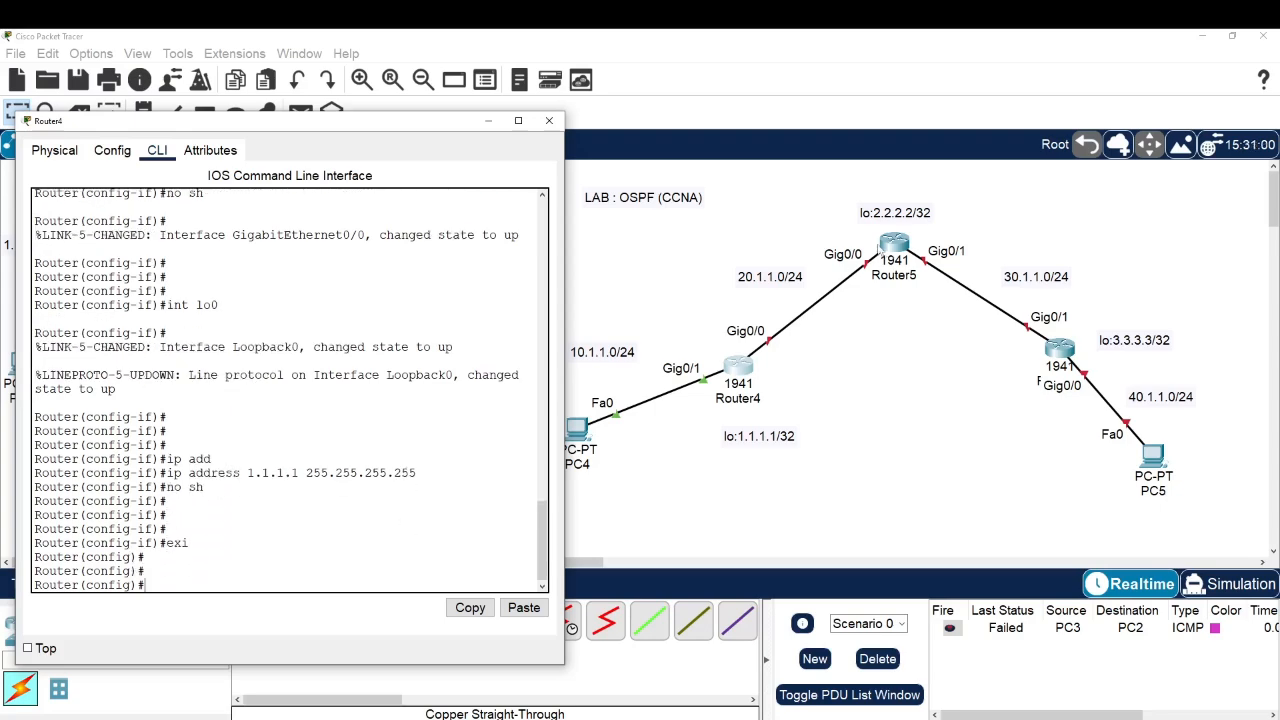
Step: Open Router5's command line and decline the initial configuration dialog
left_click(899, 241)
left_click(899, 241)
left_click_drag(650, 171, 210, 118)
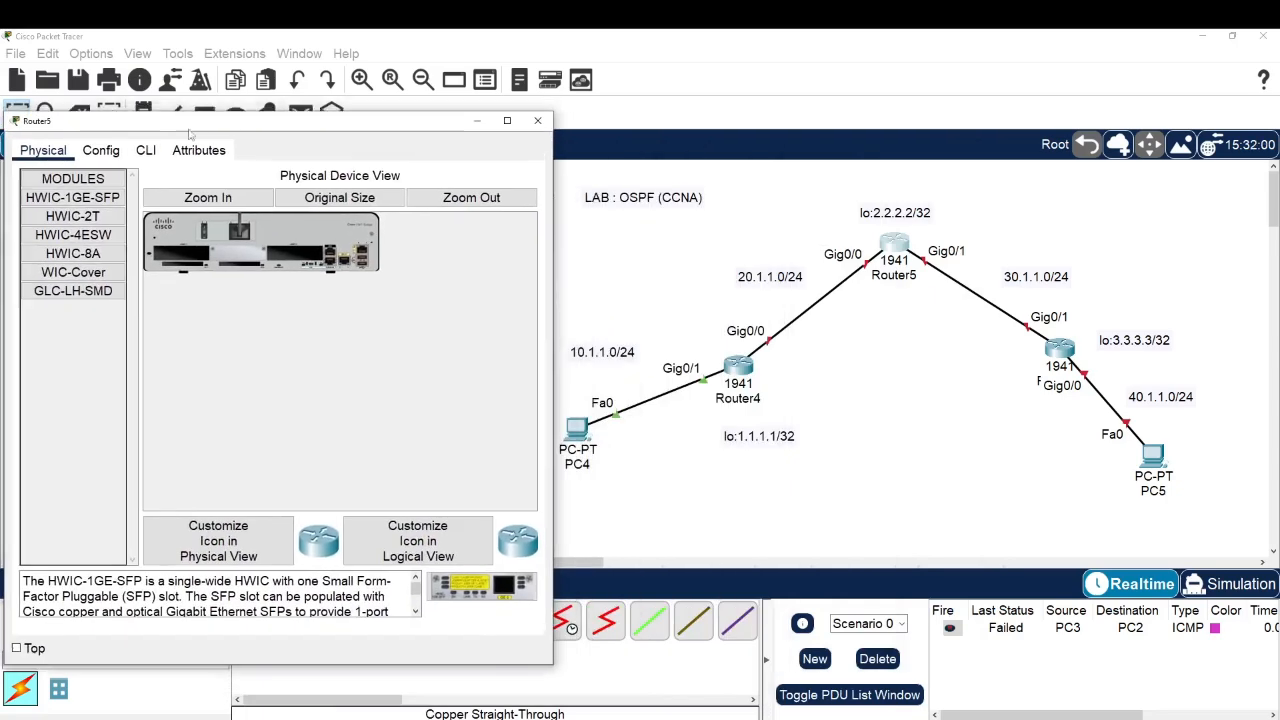
left_click(146, 150)
type("n")
key("Return")
key("Return")
key("Return")
key("Return")
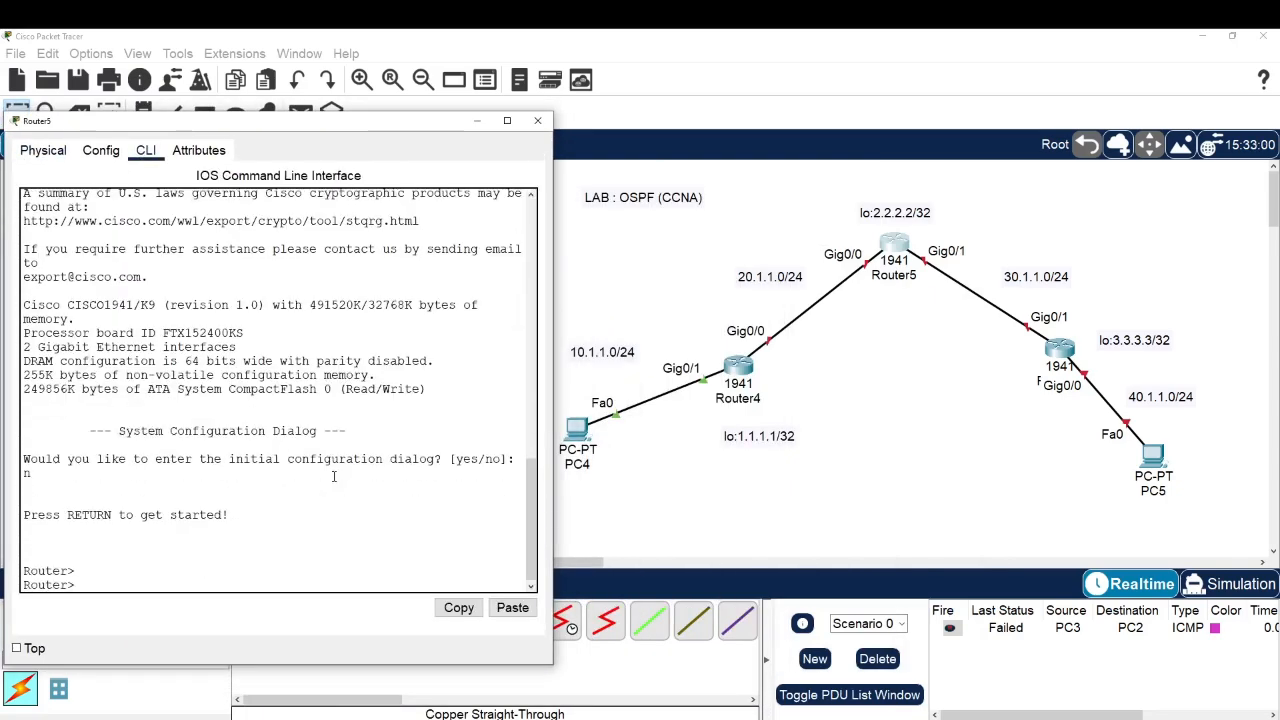
Step: Enter privileged mode and global configuration mode on Router5 with en and conf t
type("en")
key("Return")
type("conf t")
key("Return")
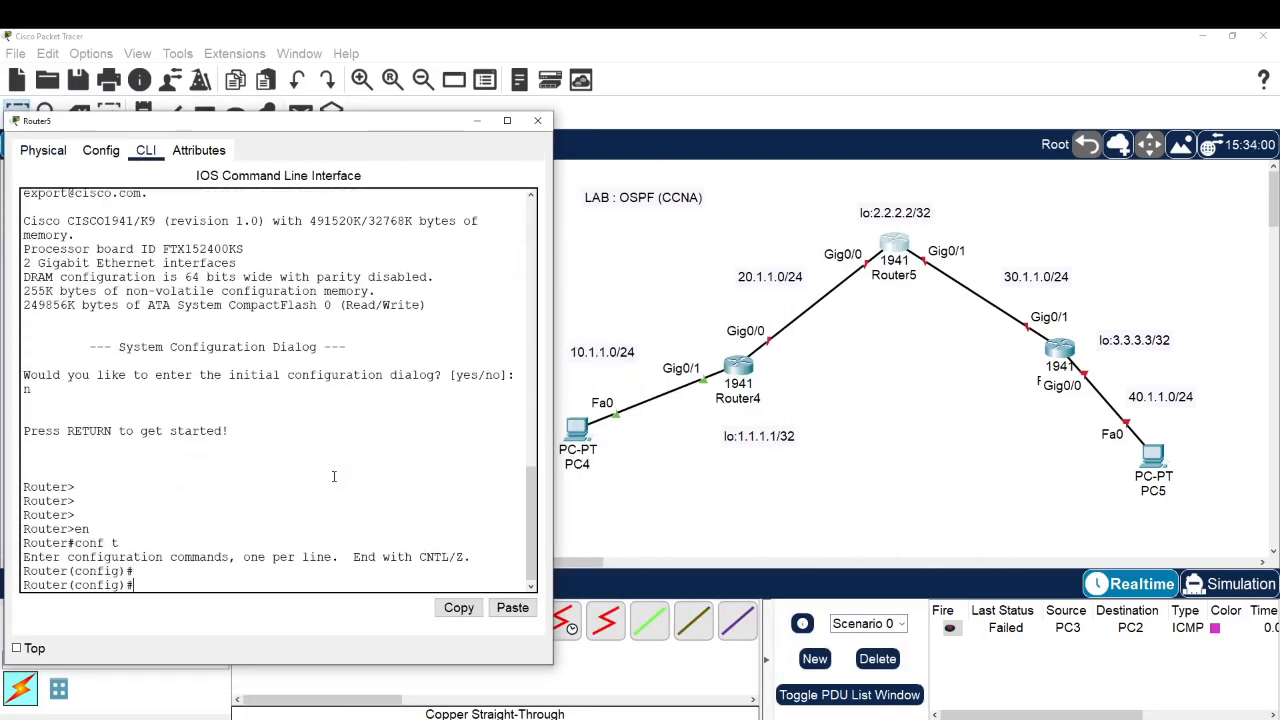
key("Return")
Step: Assign 20.1.1.2 255.255.255.0 to Router5's interface g0/0 and enable it with no sh
type("int g0/0")
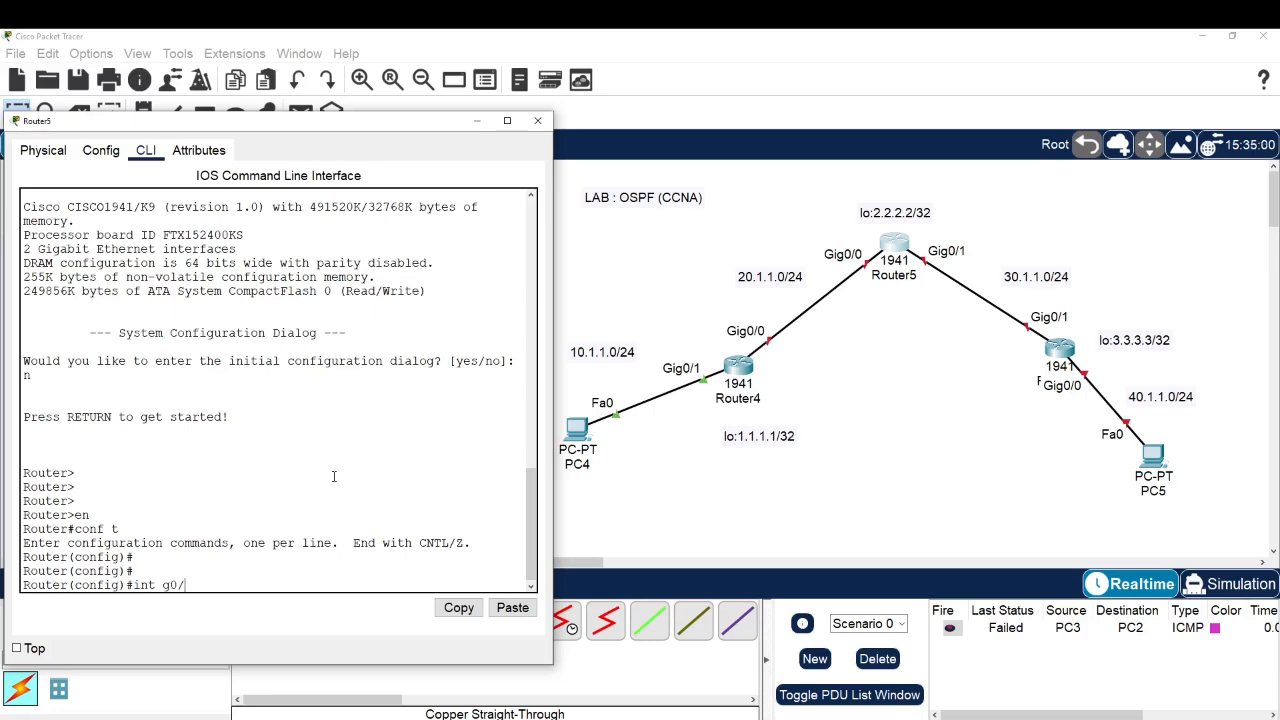
key("Return")
type("ip add")
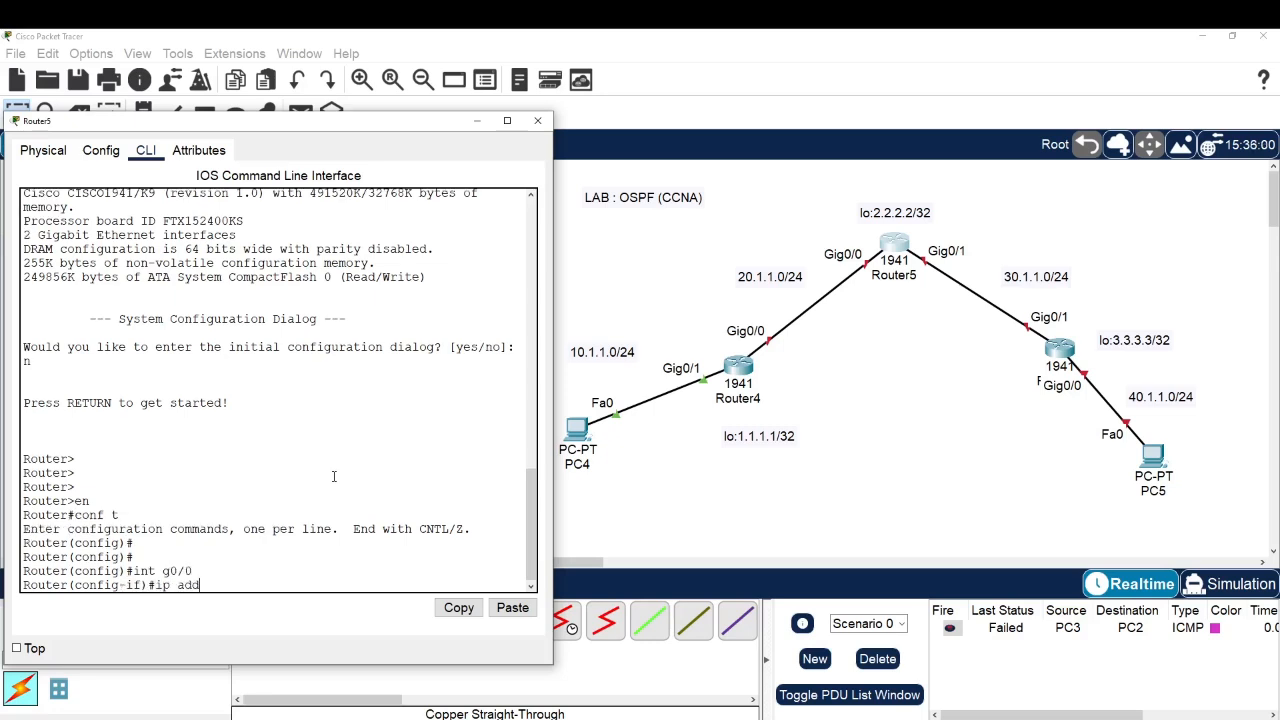
key("Tab")
type("20.1.1")
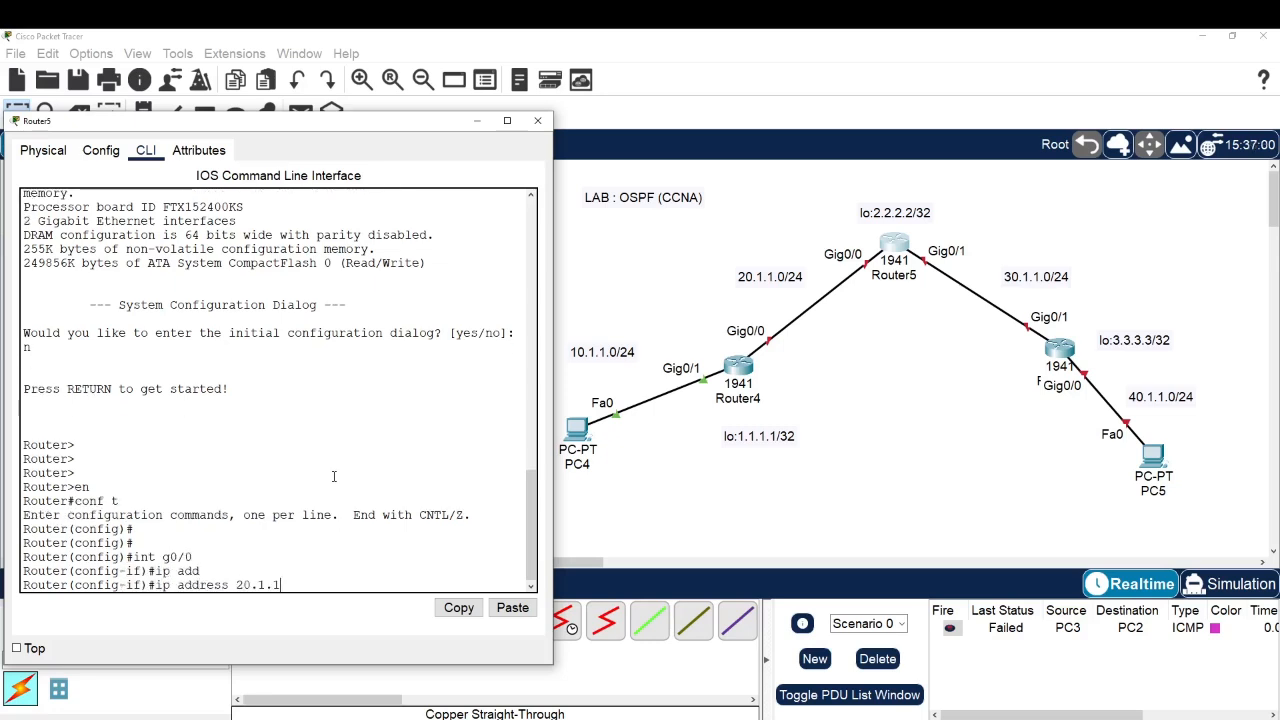
type(".2 255.255.255.0")
key("Return")
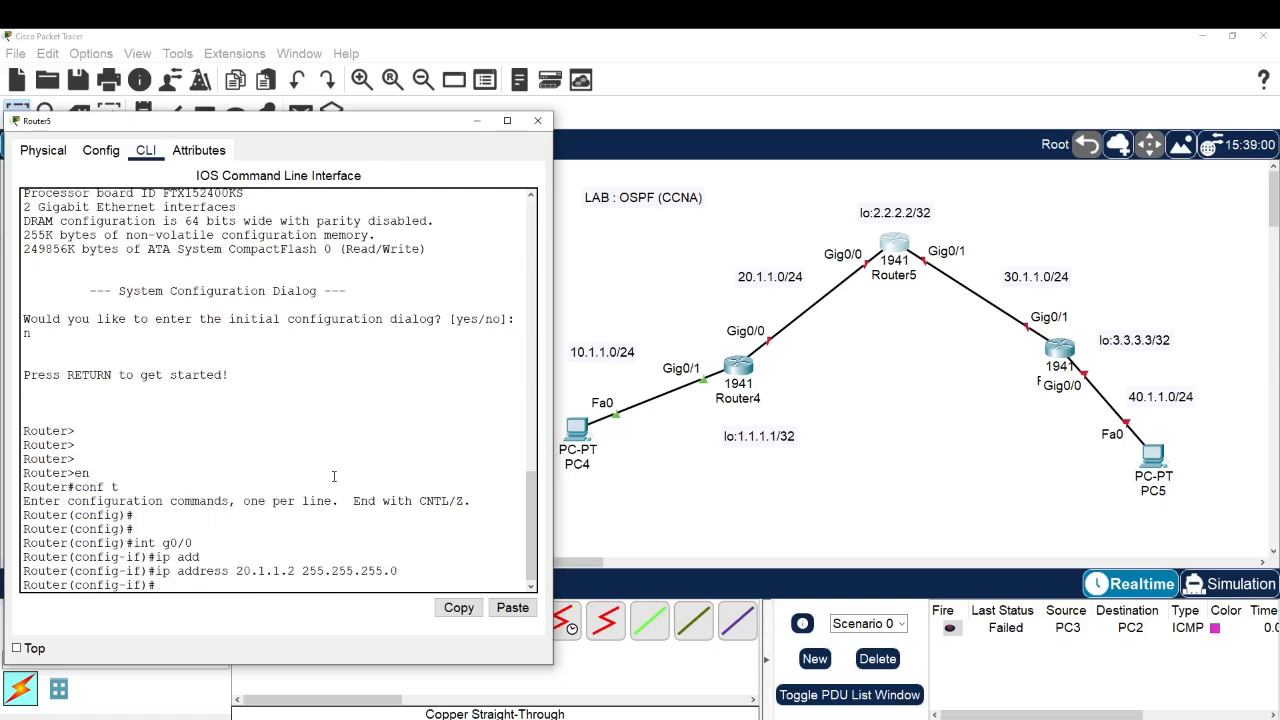
type("no sh")
key("Return")
key("Return")
key("Return")
key("Return")
key("Return")
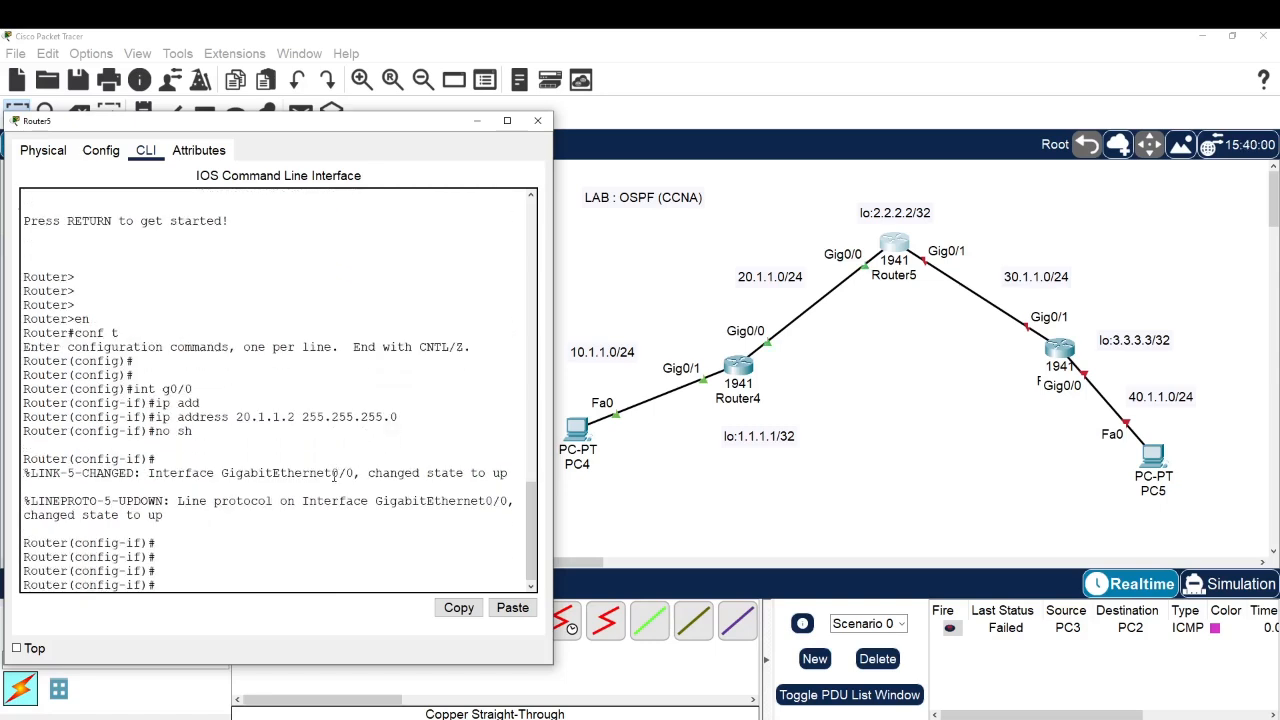
Step: Assign 30.1.1.2 255.255.255.0 to Router5's interface g0/1 and enable it with no sh
type("int g0/1")
key("Return")
type("ip add")
key("Tab")
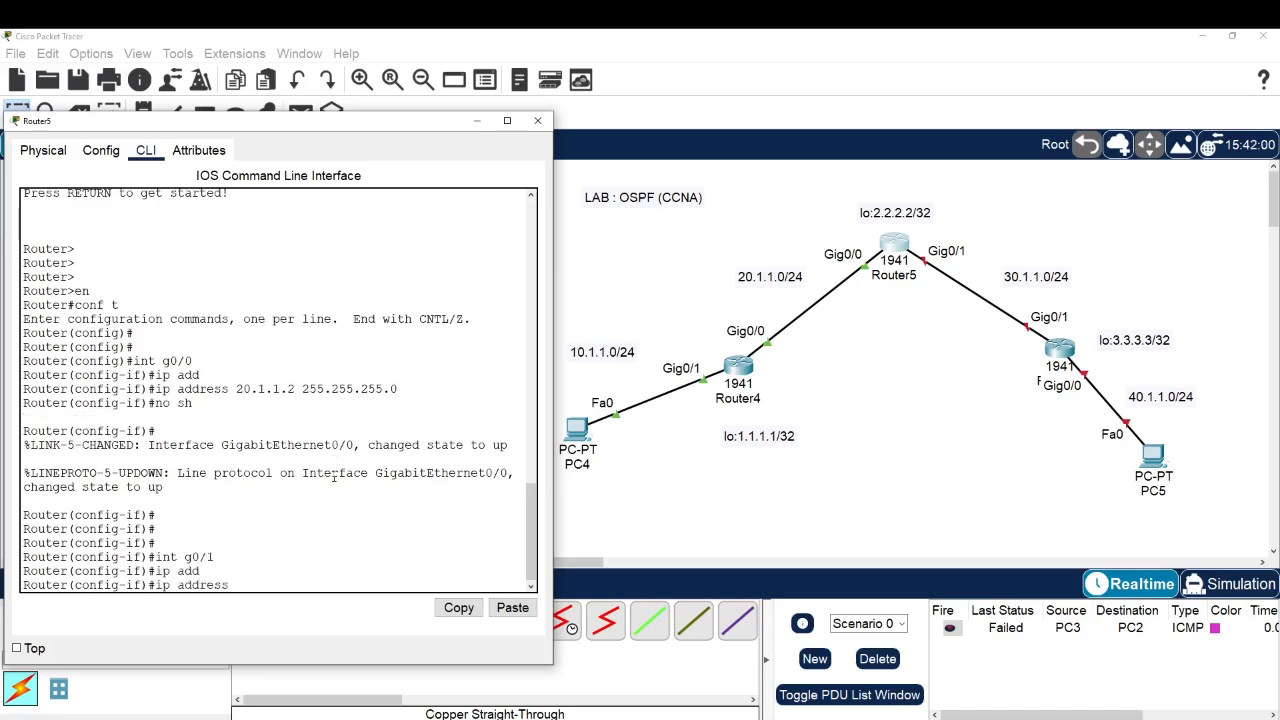
type("30.1.1.2 255.255.255.0")
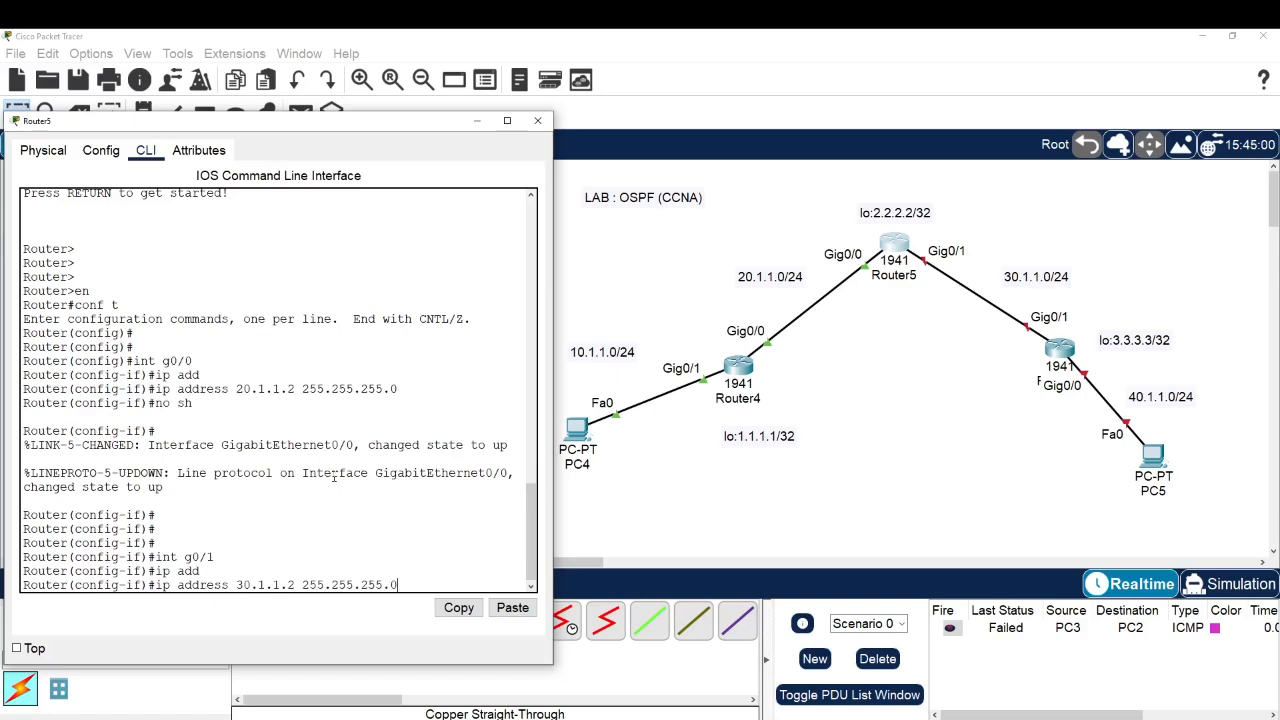
key("Return")
type("no sh")
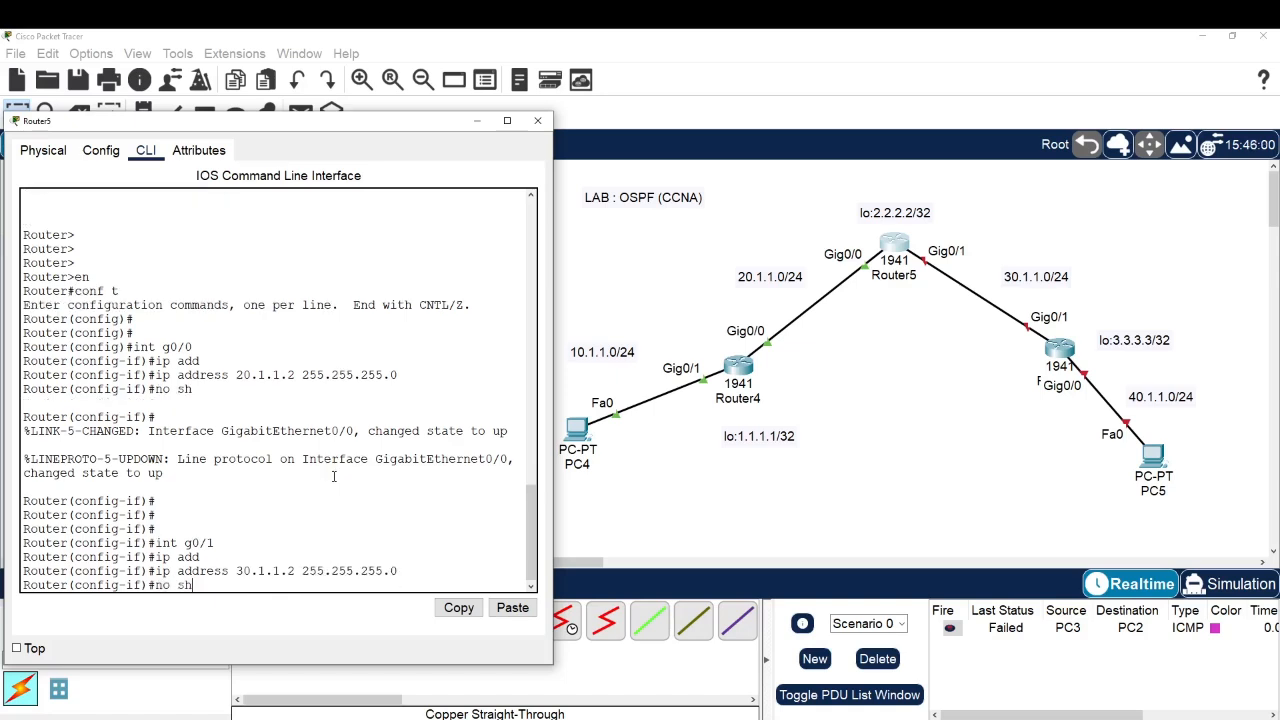
key("Return")
key("Return")
Step: Create loopback lo0 on Router5 with address 2.2.2.2 255.255.255.255, enable it with no sh, and exit to global configuration mode
type("int lo0")
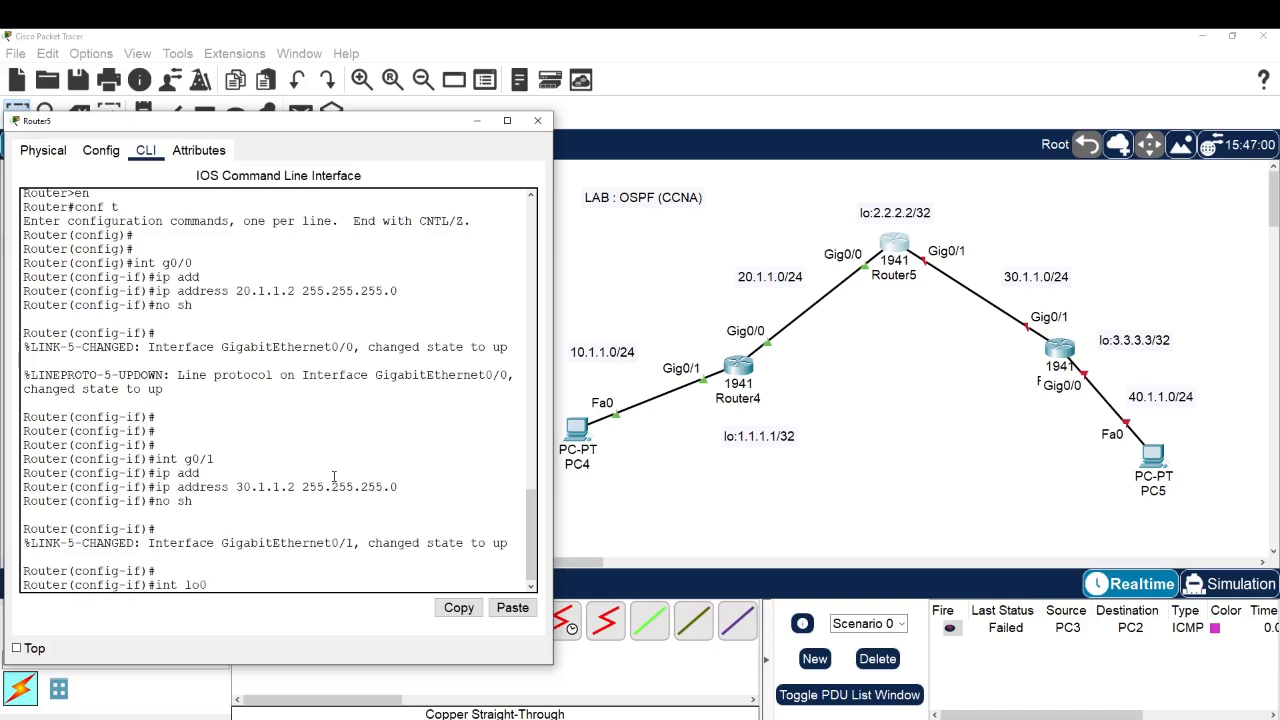
key("Return")
type("ip add")
key("Tab")
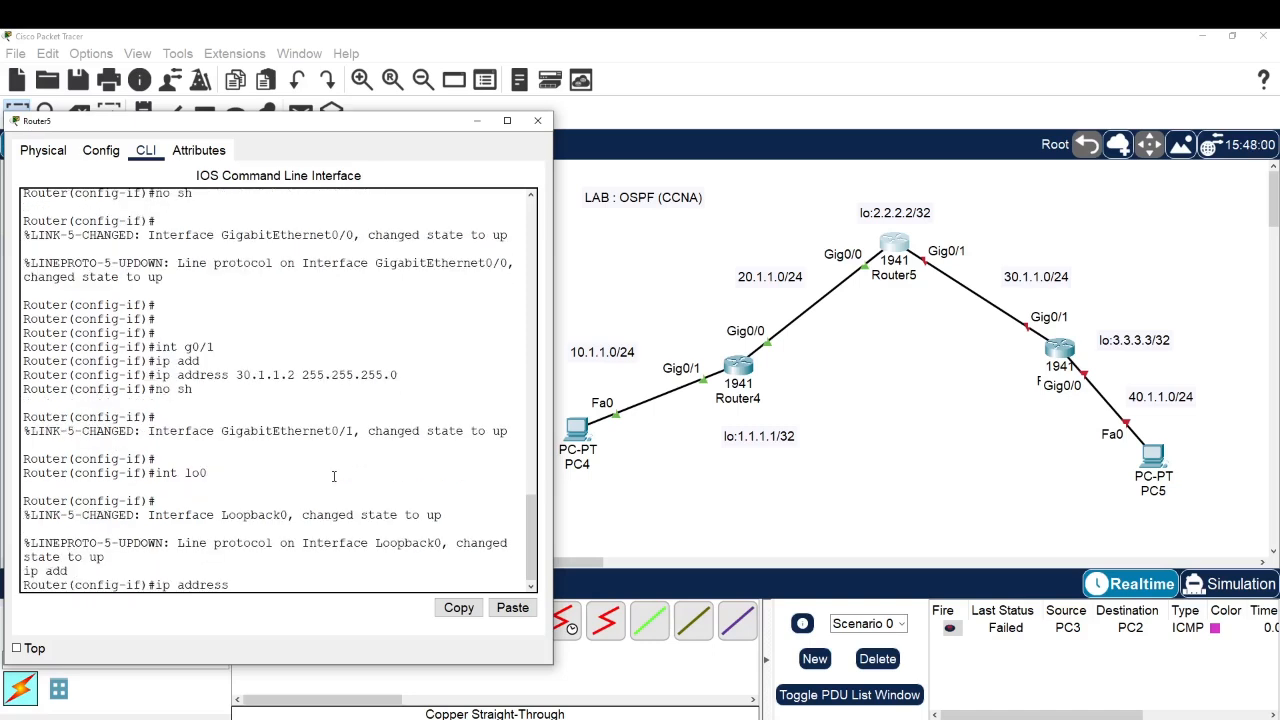
type("2.2.2.2 255.255.255.25")
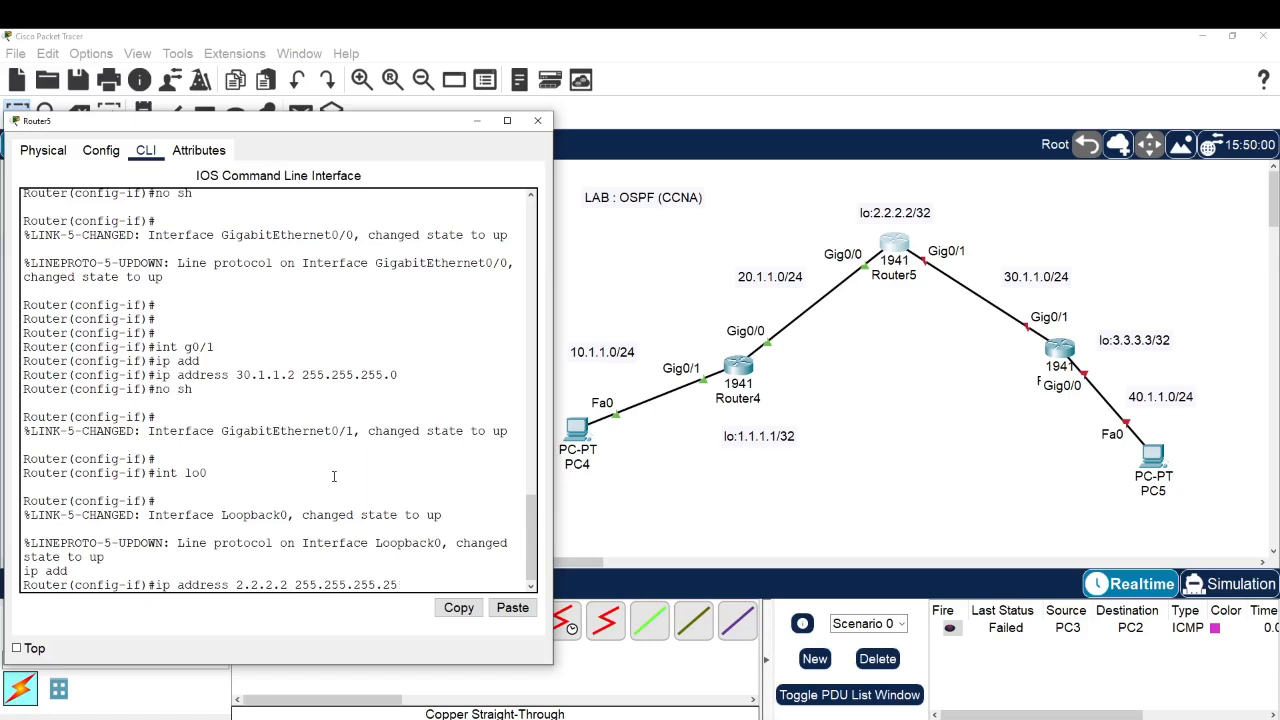
type("5")
key("Return")
type("no")
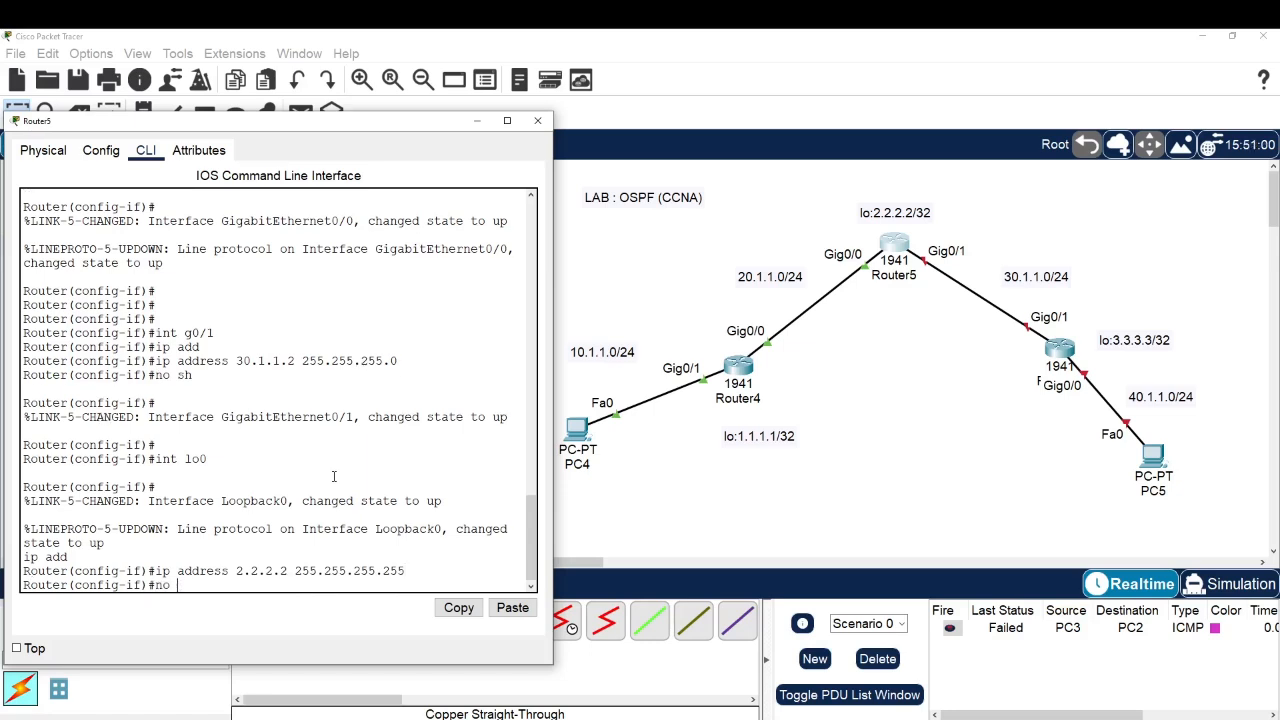
type(" sh")
key("Return")
key("Return")
key("Return")
type("exi")
key("Return")
key("Return")
key("Return")
key("Return")
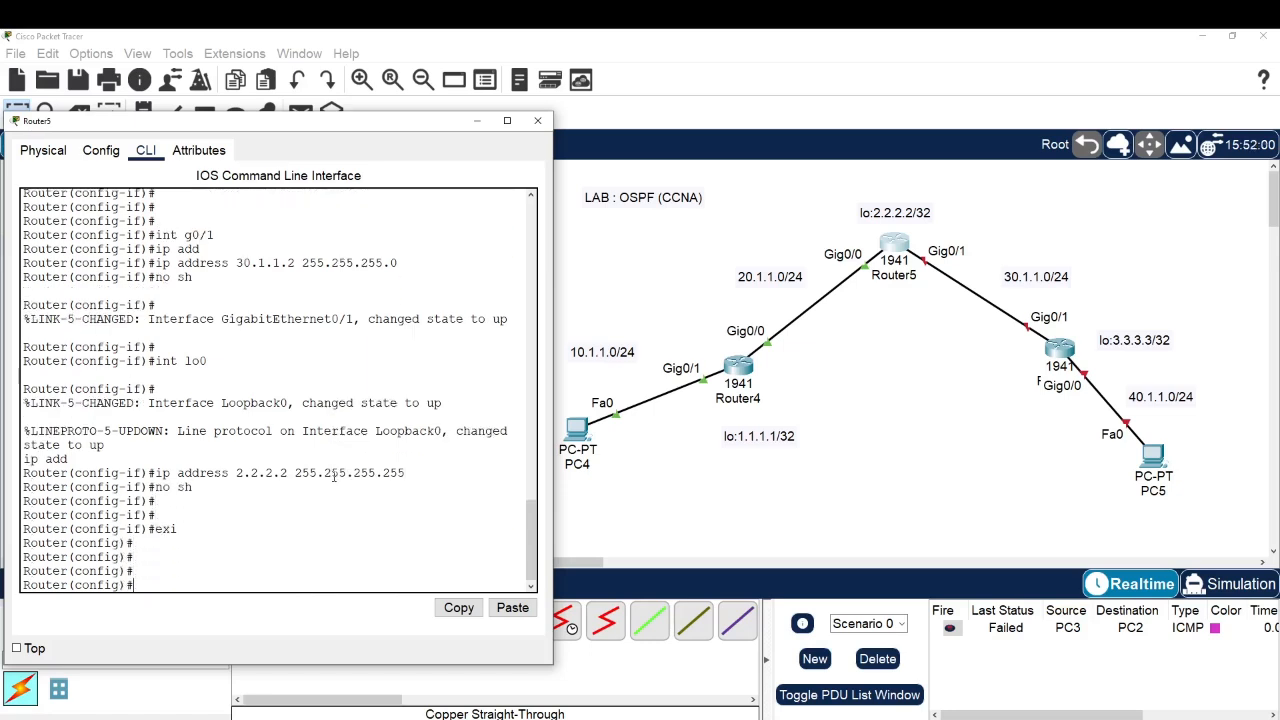
Step: Open Router3's command line and decline the initial configuration dialog
left_click(1063, 348)
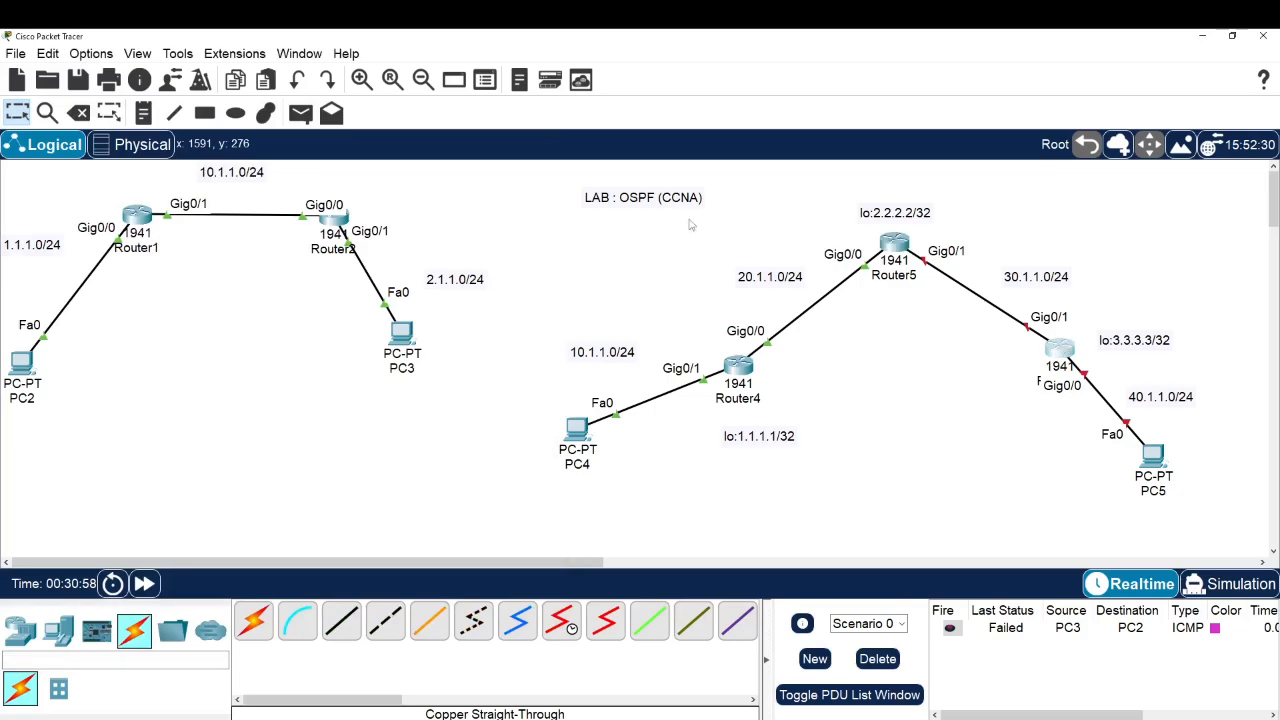
left_click_drag(700, 185, 320, 145)
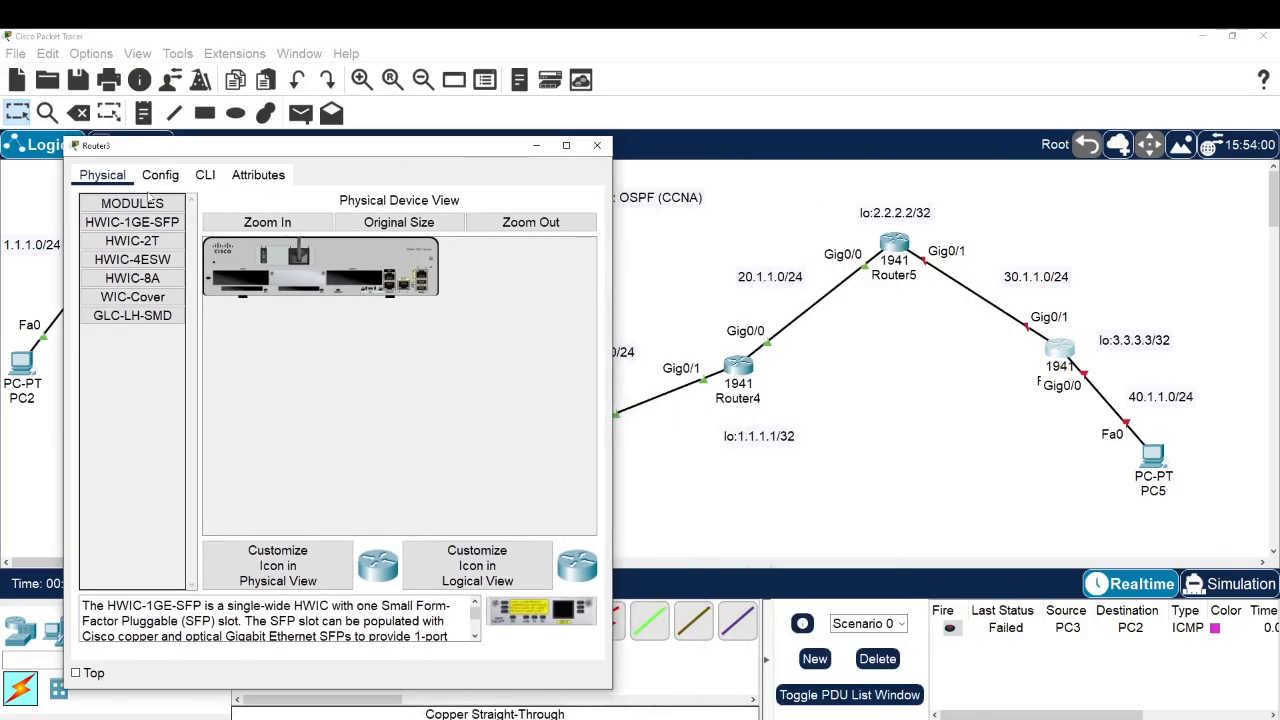
left_click(205, 175)
type("n")
key("Return")
key("Return")
key("Return")
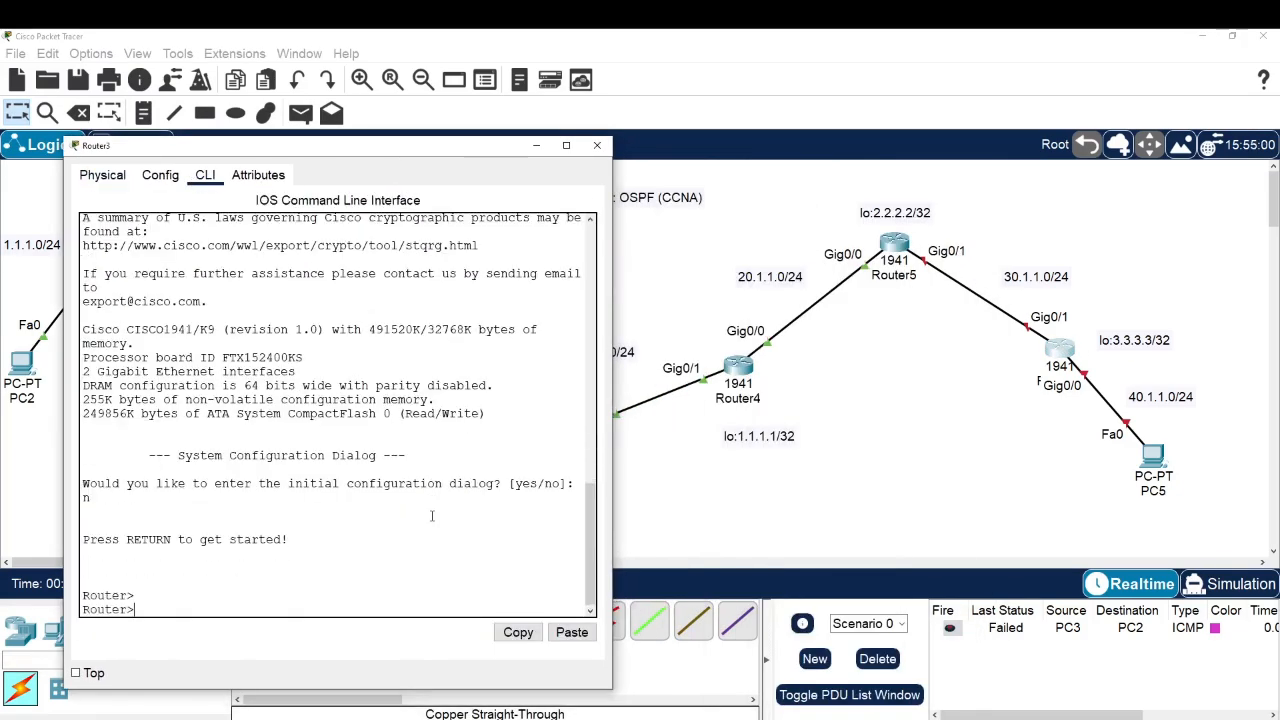
Step: Enter privileged mode and global configuration mode on Router3 with en and conf t
type("en")
key("Return")
type("conf")
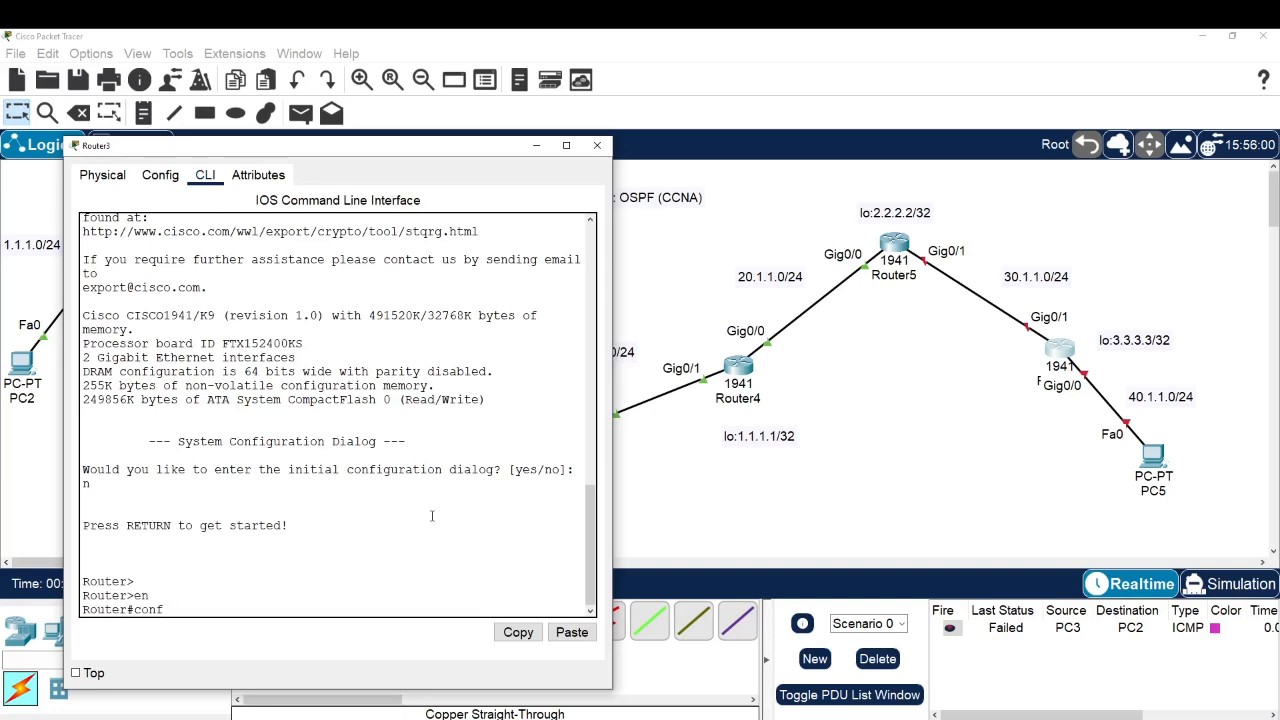
type("t t")
key("Return")
key("Return")
Step: Assign 30.1.1.1 255.255.255.0 to Router3's interface g0/1 and enable it with no sh
type("int")
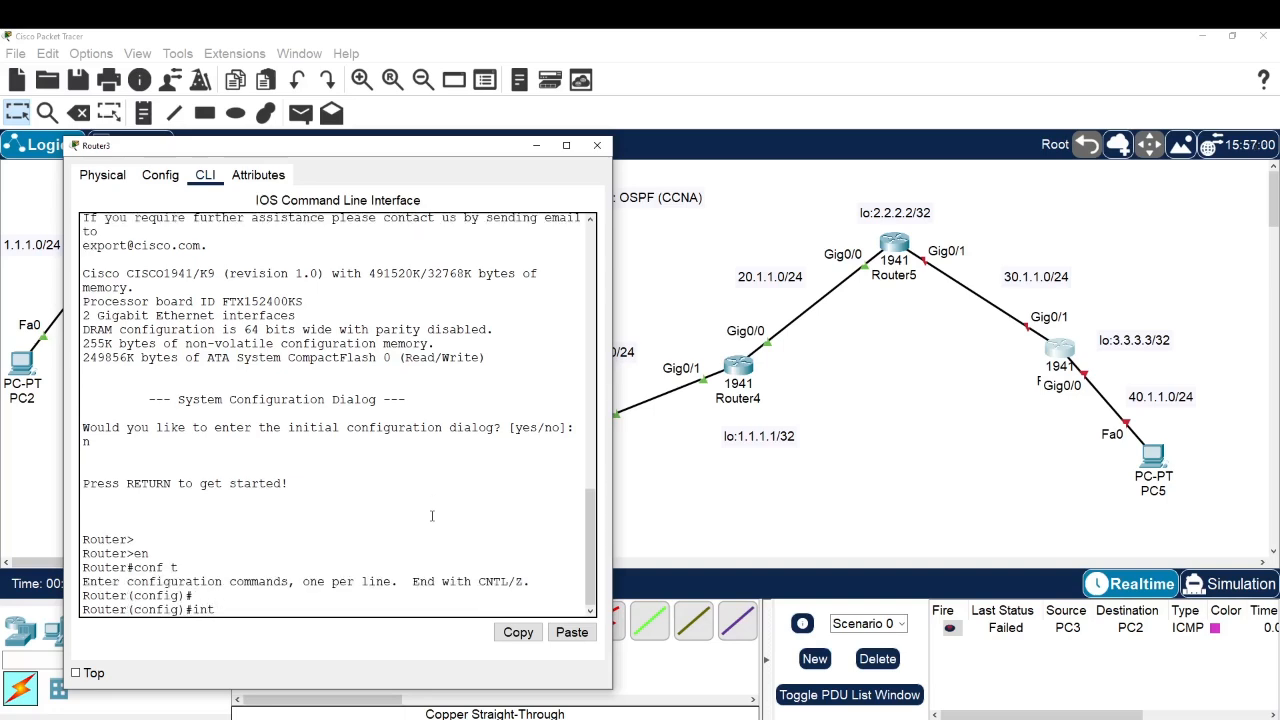
type(" g0/1")
key("Return")
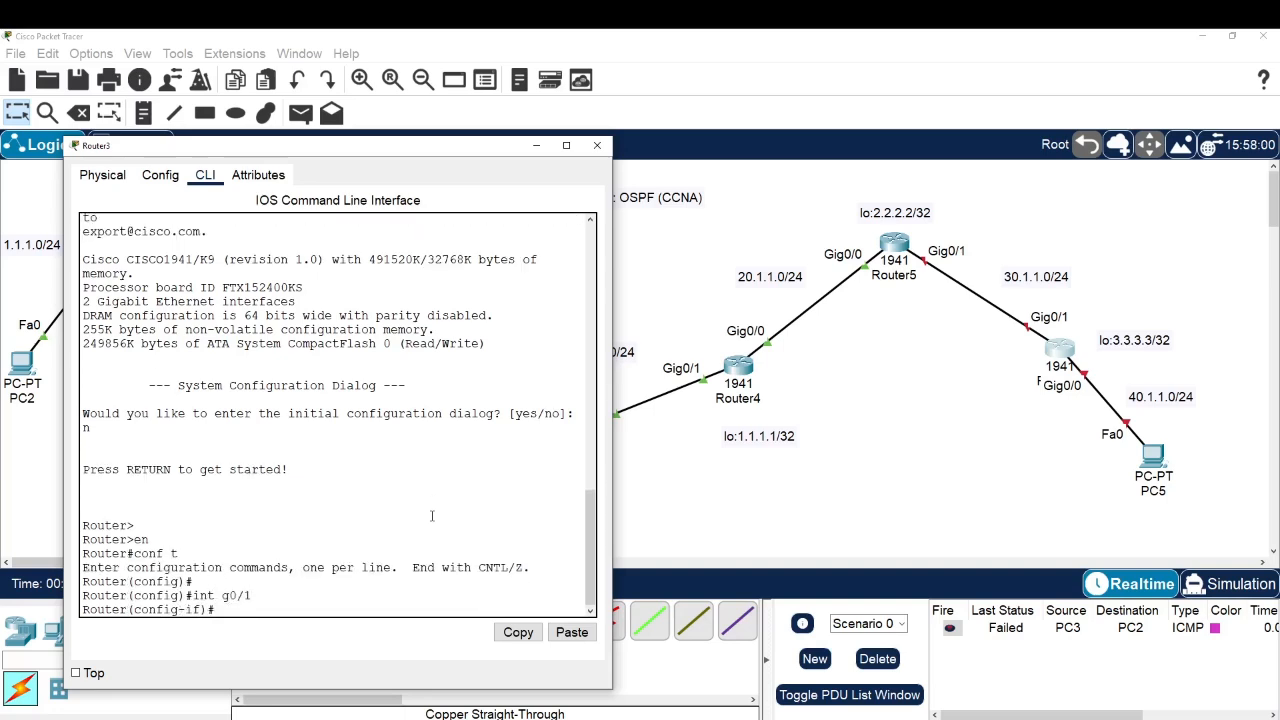
type("ip add")
key("Tab")
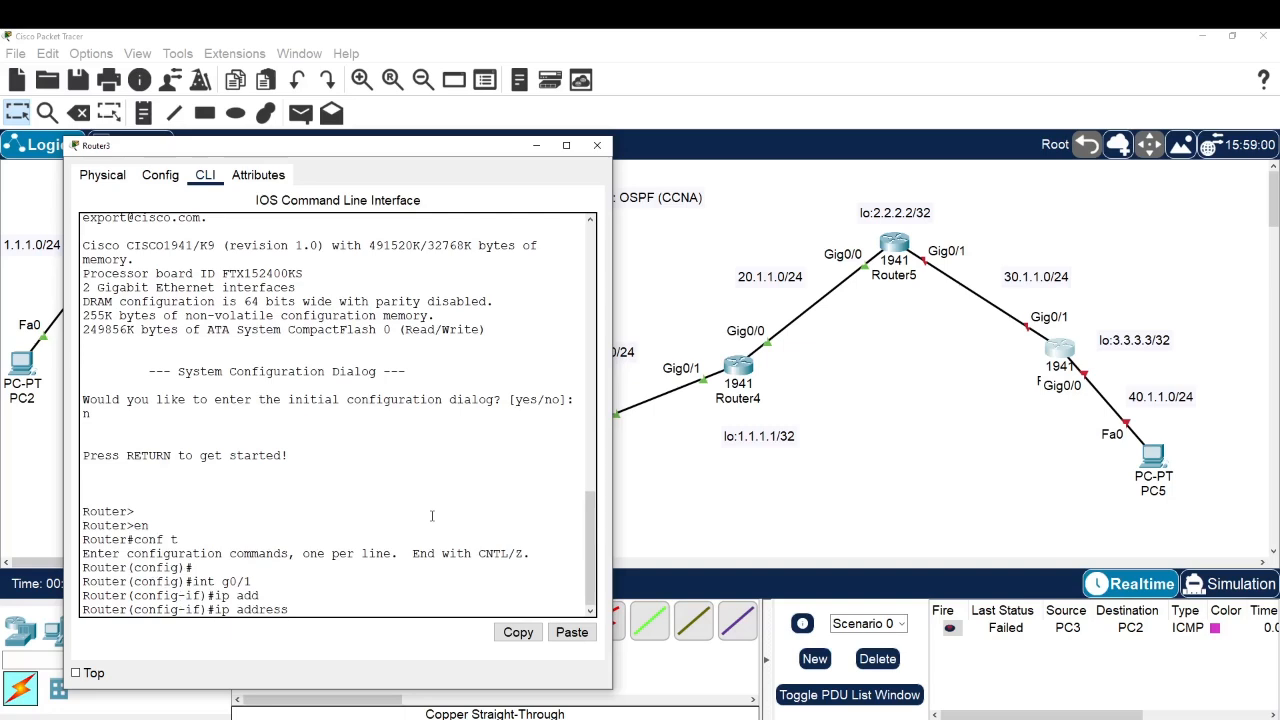
type("30.1.1.1 255.255.255.0")
key("Return")
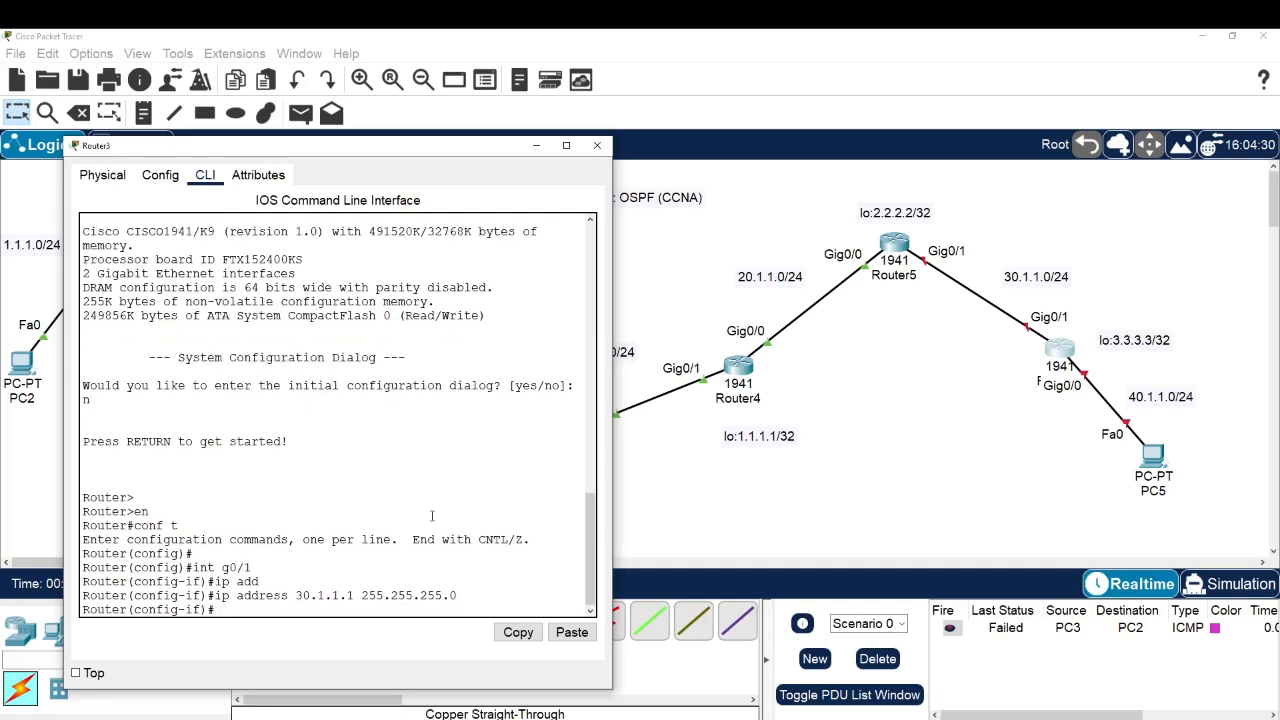
type("no sh")
key("Return")
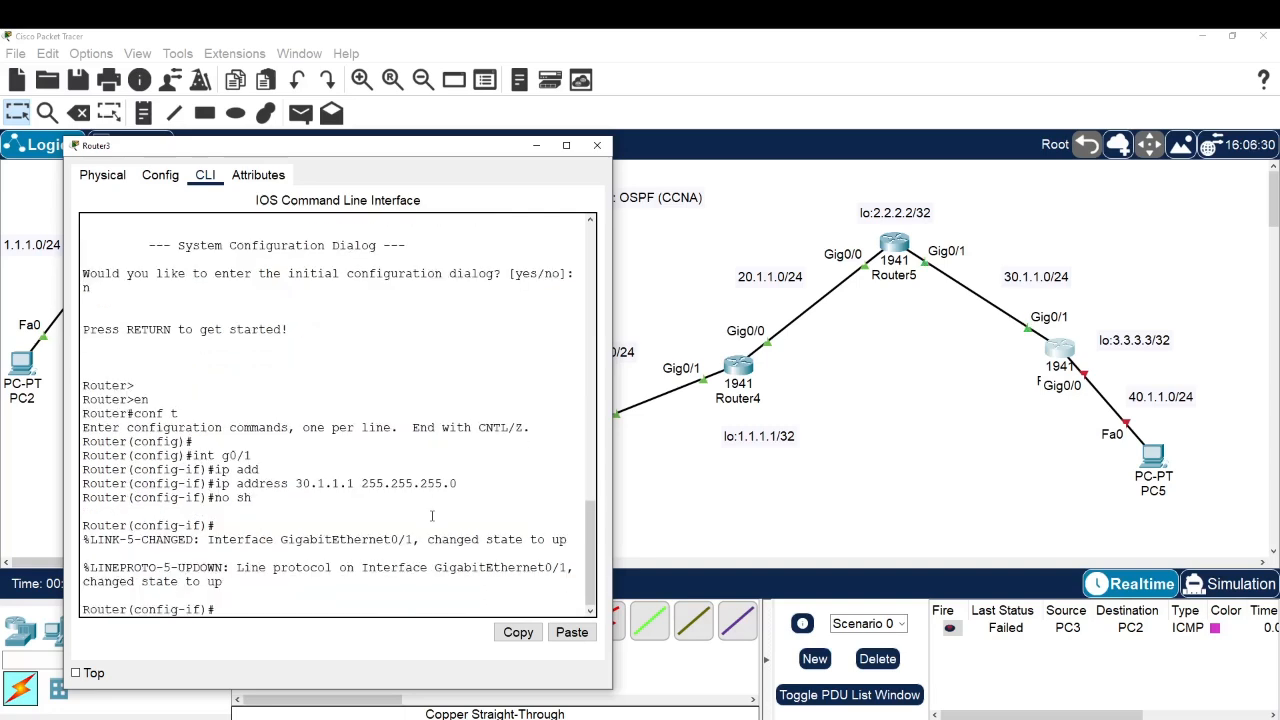
Step: Assign 40.1.1.1 255.255.255.0 to Router3's interface g0/0, enable it with no sh, and exit interface configuration
type("int g0/0")
key("Return")
type("ip add")
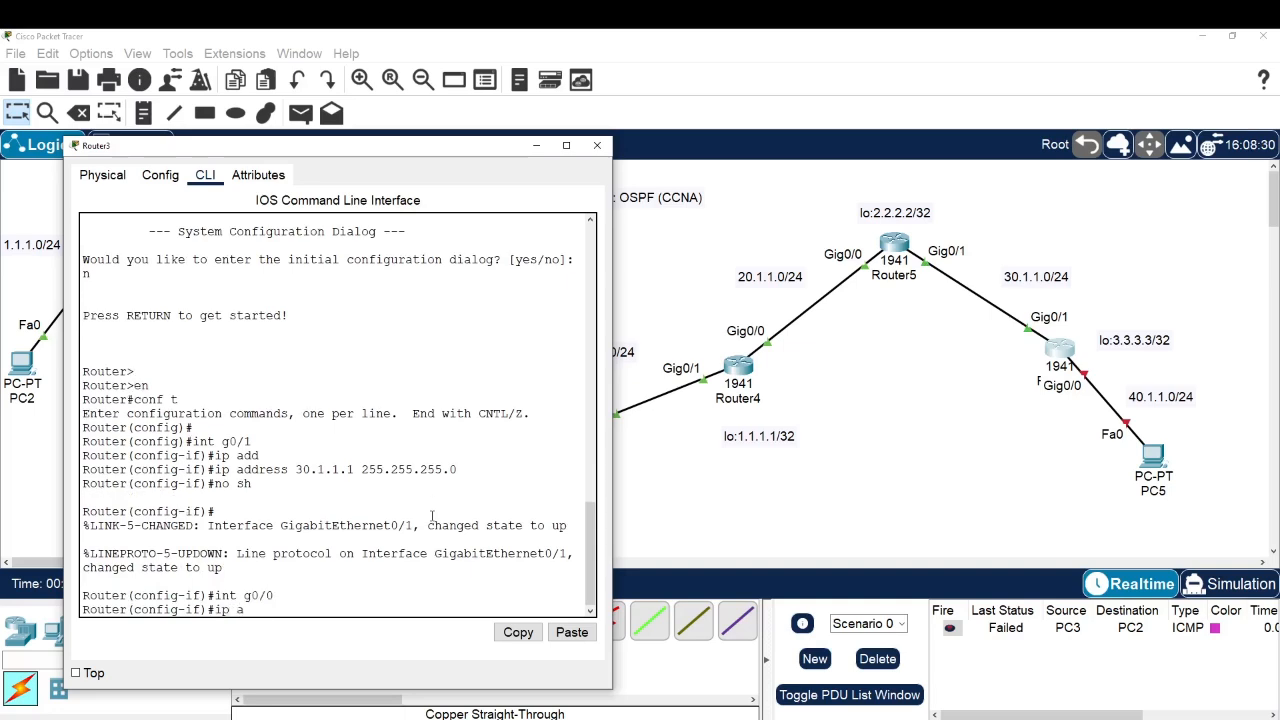
key("Tab")
type("40.")
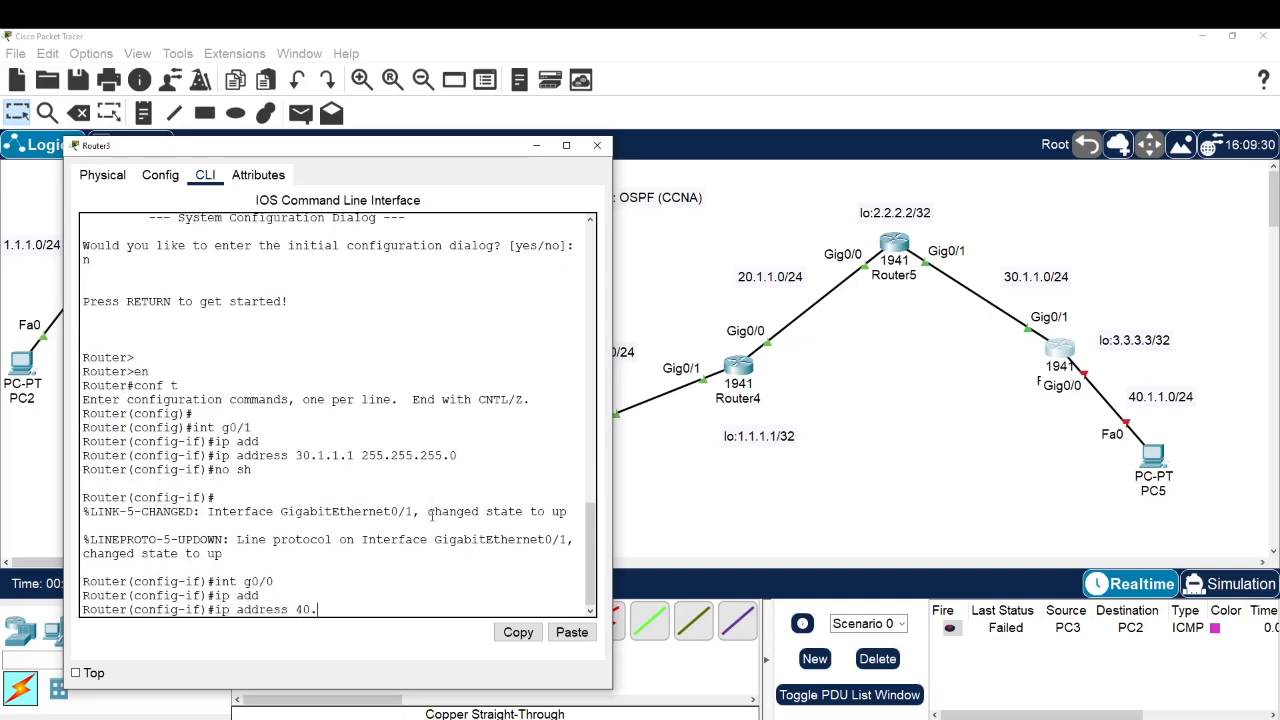
type("1.1.1 255.255.255.0")
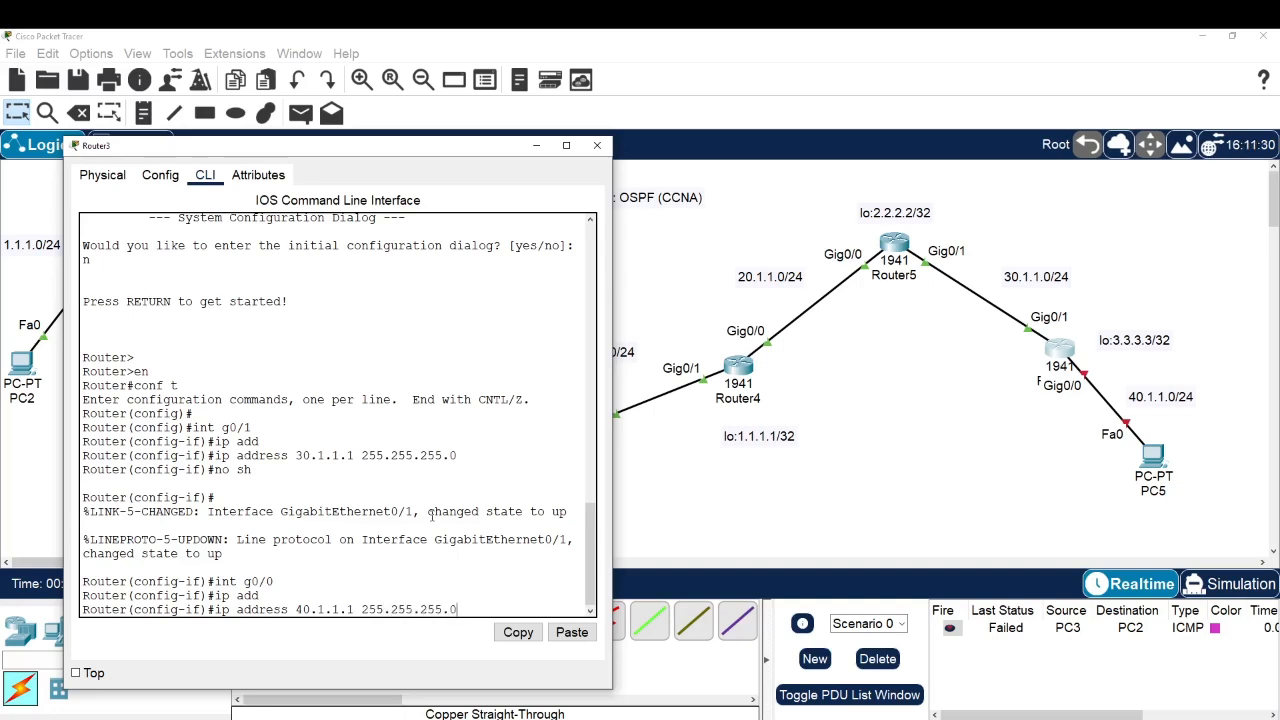
key("Return")
type("no sh")
key("Return")
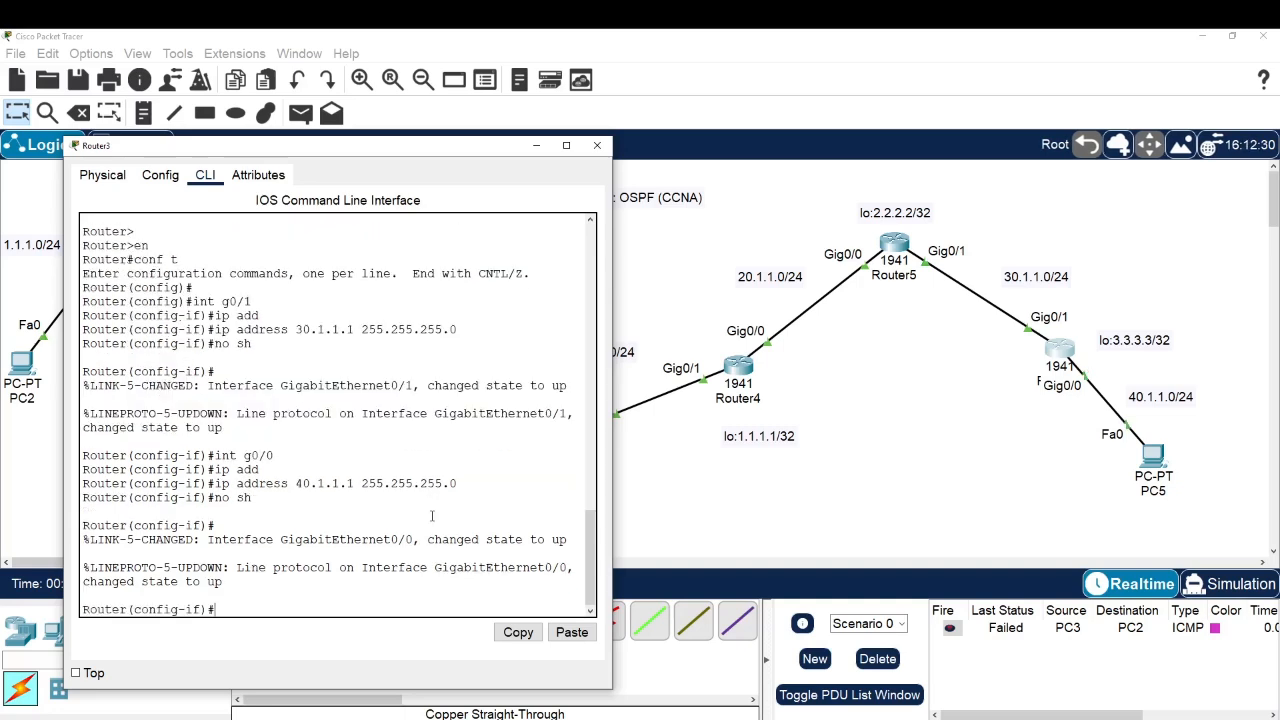
key("Return")
key("Return")
type("exi")
key("Return")
key("Return")
key("Return")
key("Return")
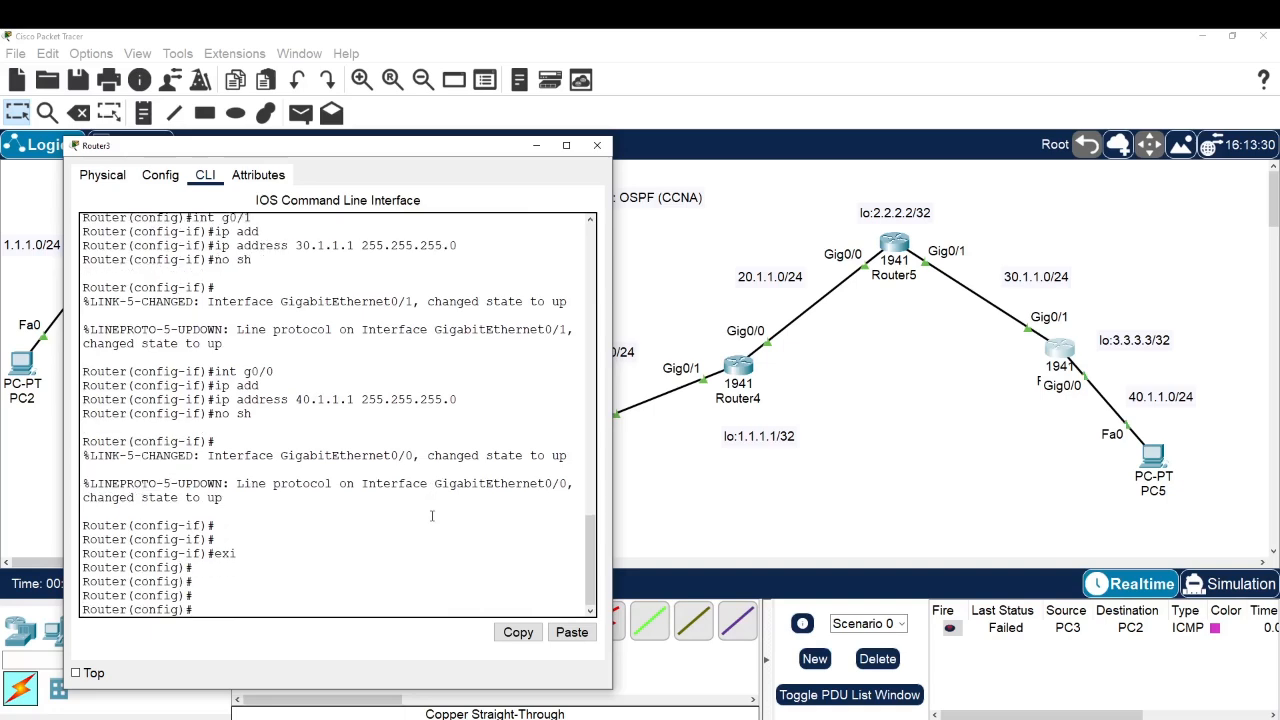
Step: Create loopback lo0 on Router3 with address 3.3.3.3 255.255.255.255 and enable it with no sh
type("int lo0")
key("Return")
key("Return")
key("Return")
key("Return")
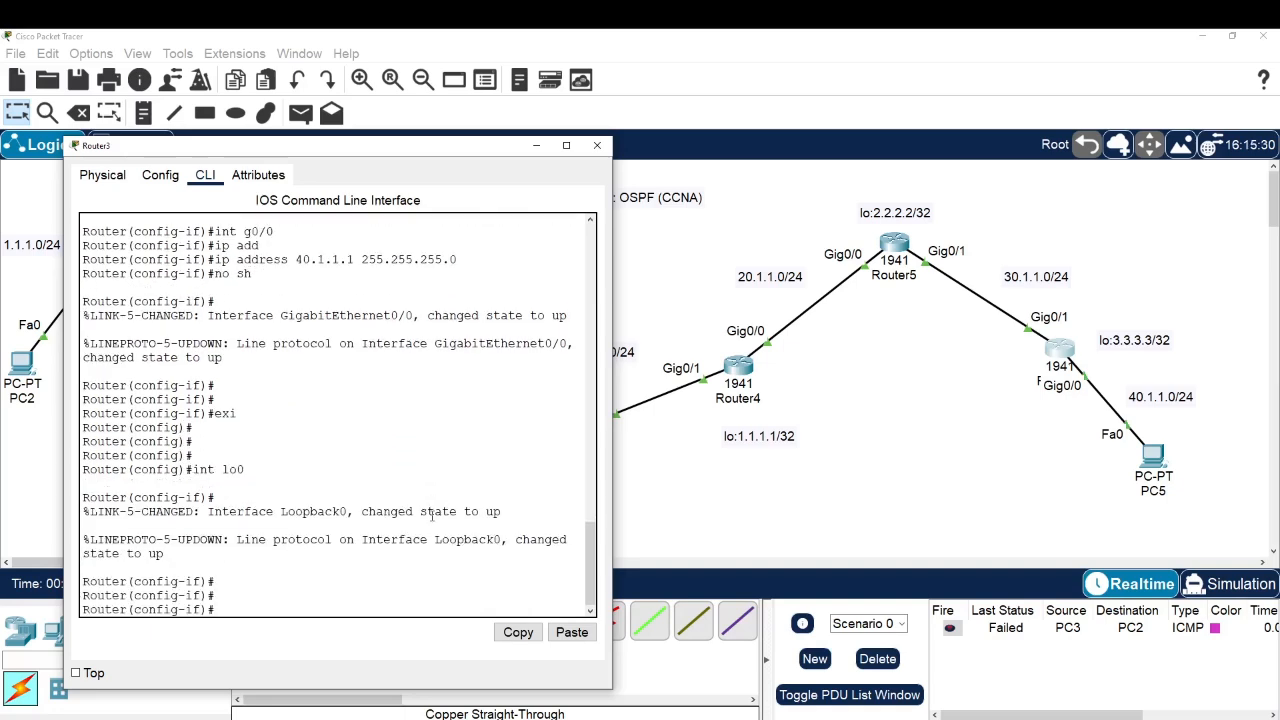
type("ip add")
key("Tab")
type("3.3.3.")
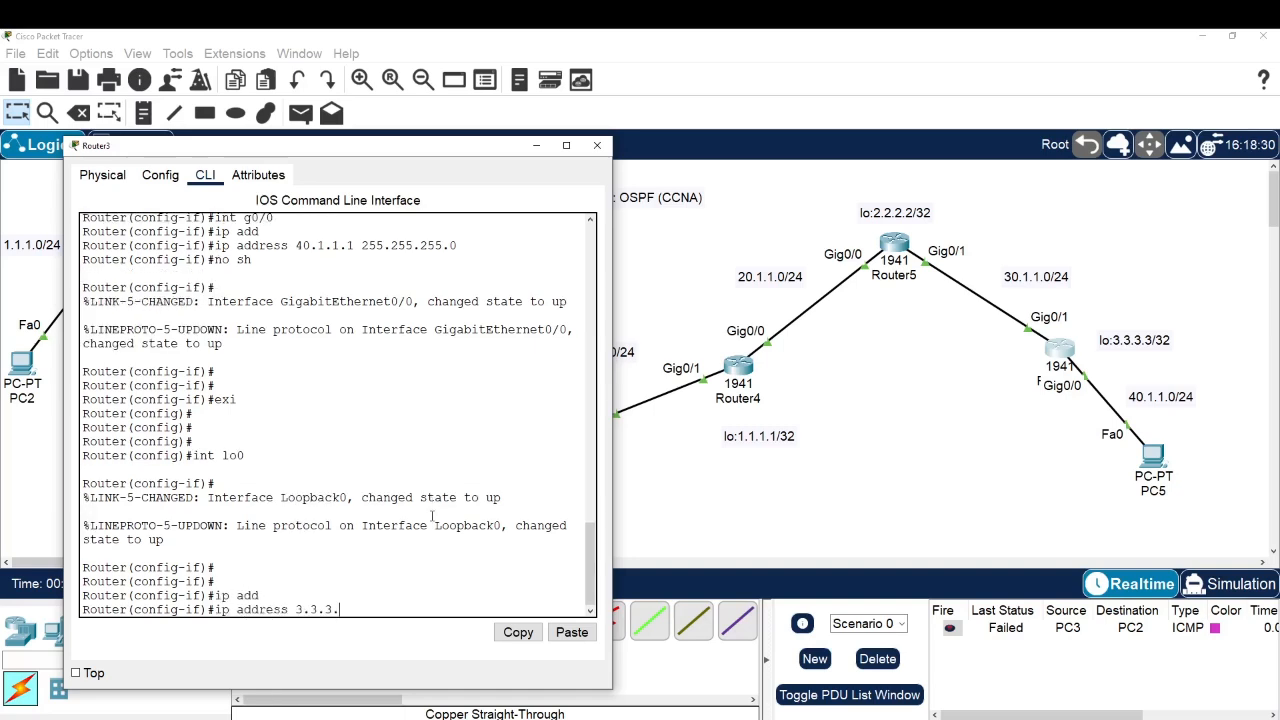
type("3 255.255.25")
type(".255")
key("BackSpace")
key("BackSpace")
key("BackSpace")
type("5.255")
key("Return")
type("no sh")
key("Return")
key("Return")
key("Return")
key("Return")
key("Return")
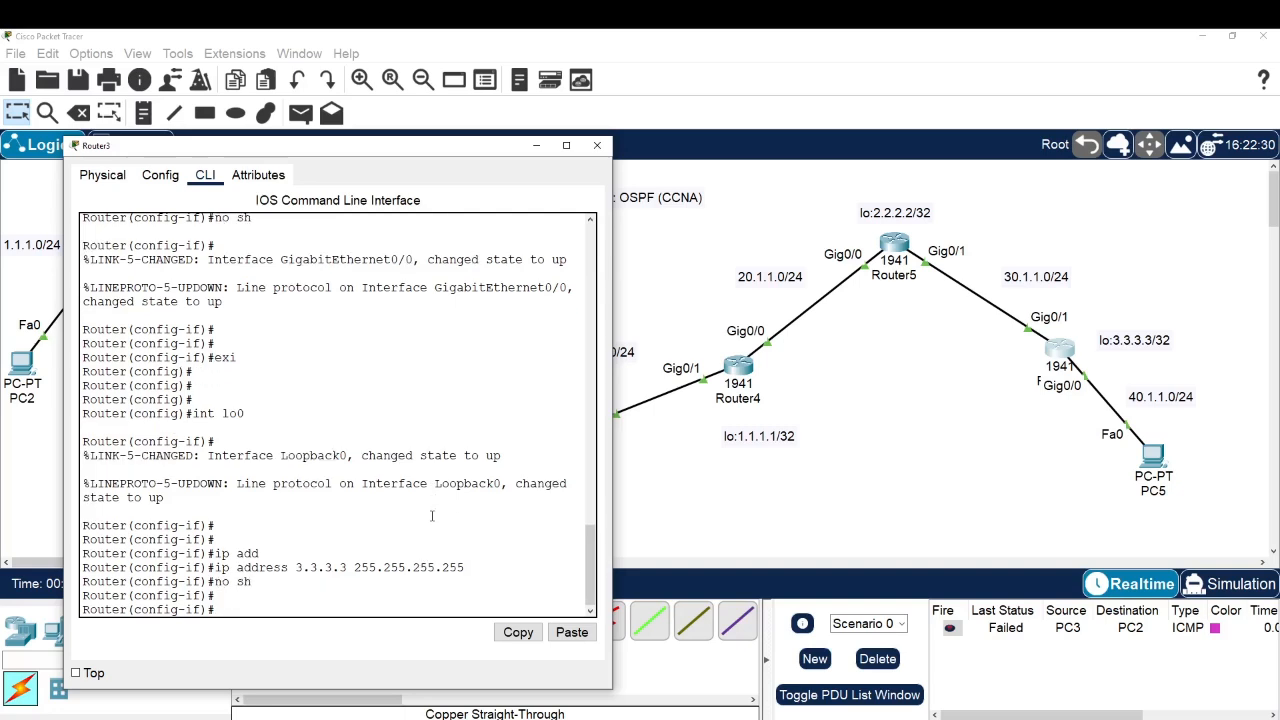
Step: Return Router3 to global configuration mode and minimize its window
type("exi")
key("Return")
key("Return")
key("Return")
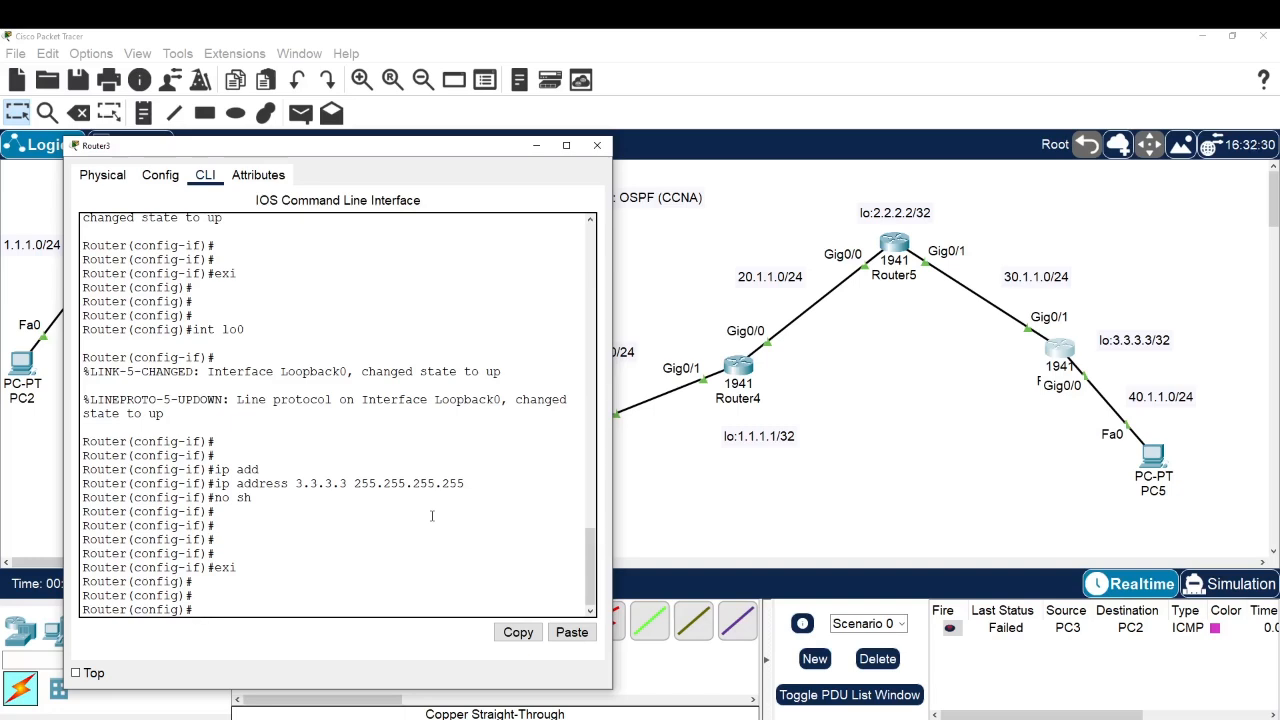
left_click(536, 145)
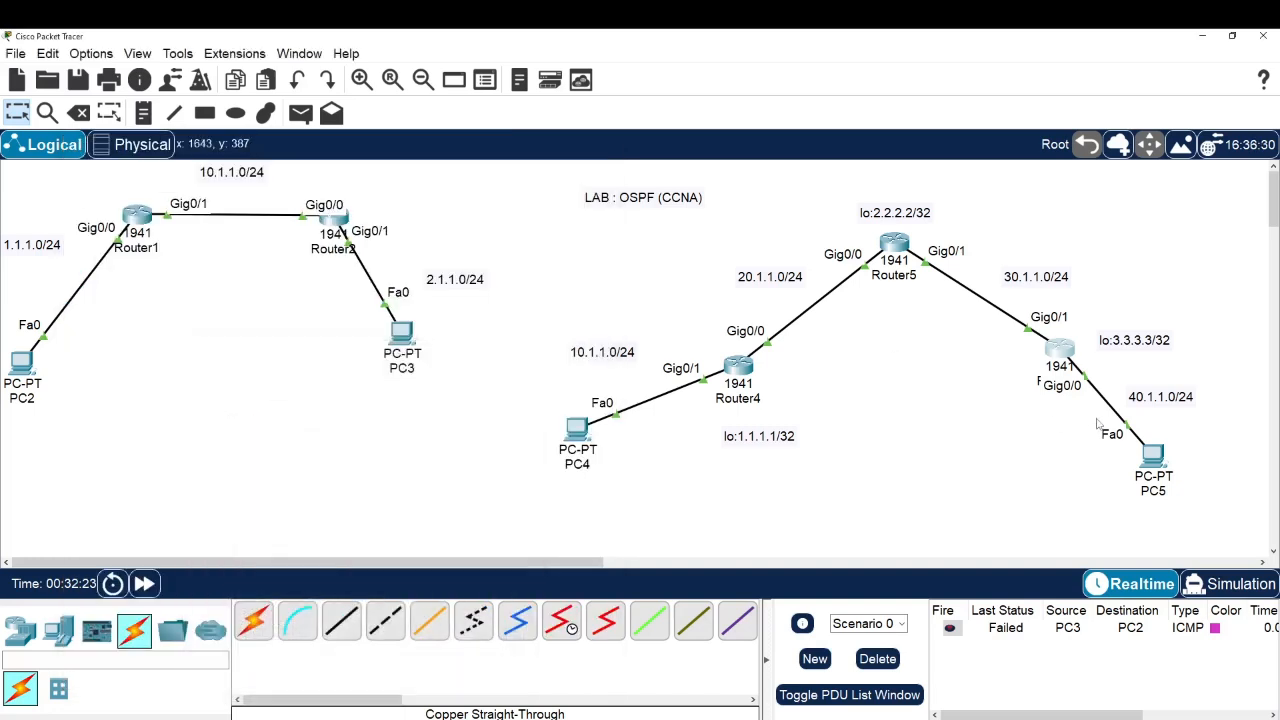
Step: Ping the gateway 40.1.1.1 from PC5's command prompt
left_click(1152, 458)
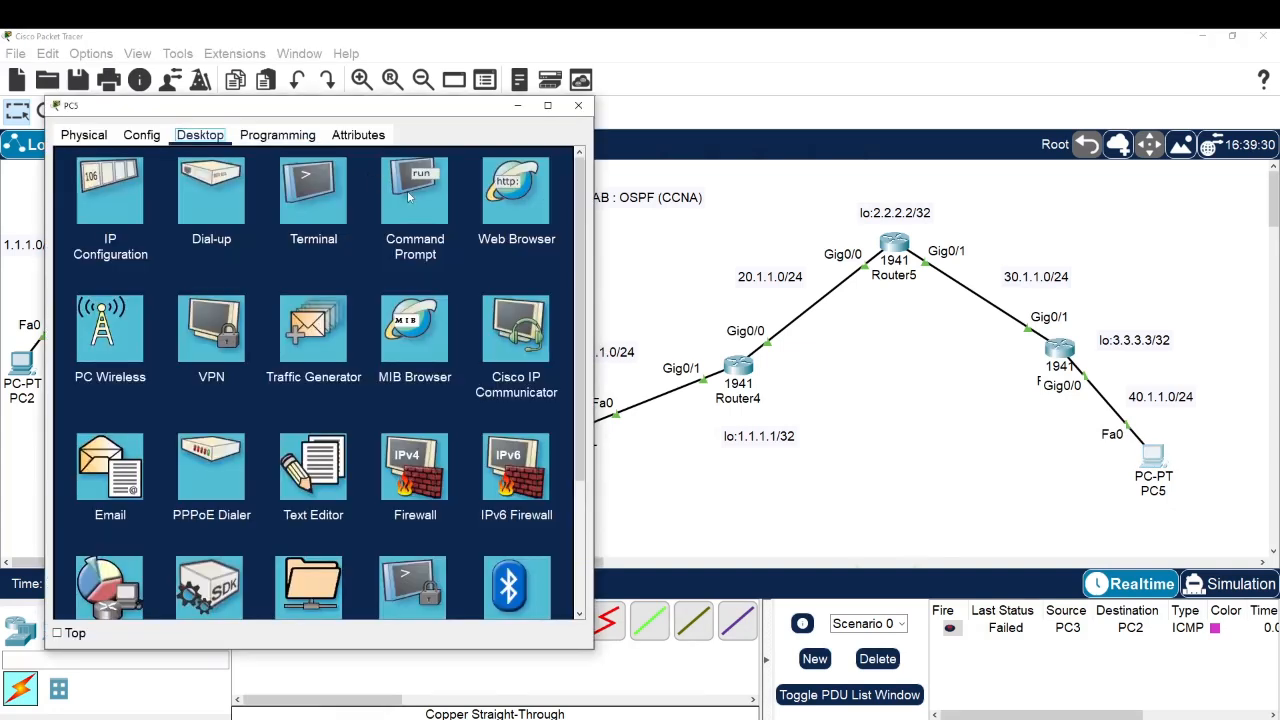
left_click(408, 197)
type("ping")
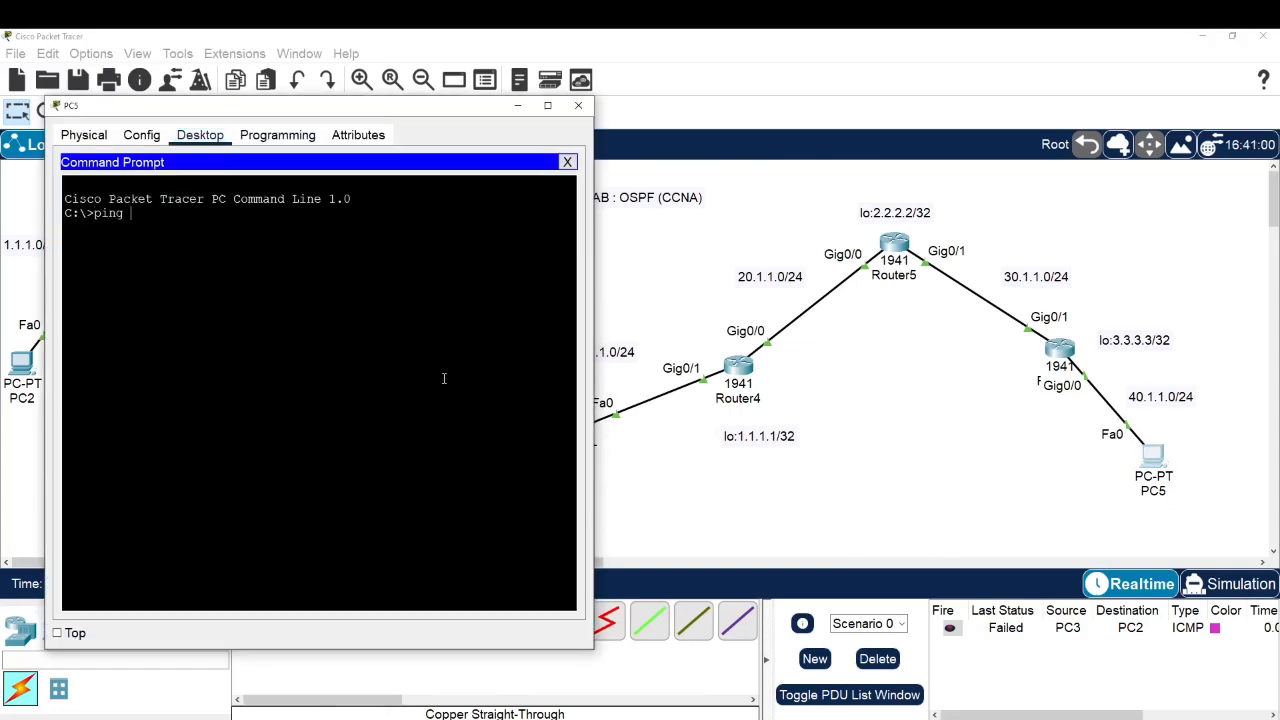
type("40.1.1.1")
key("Return")
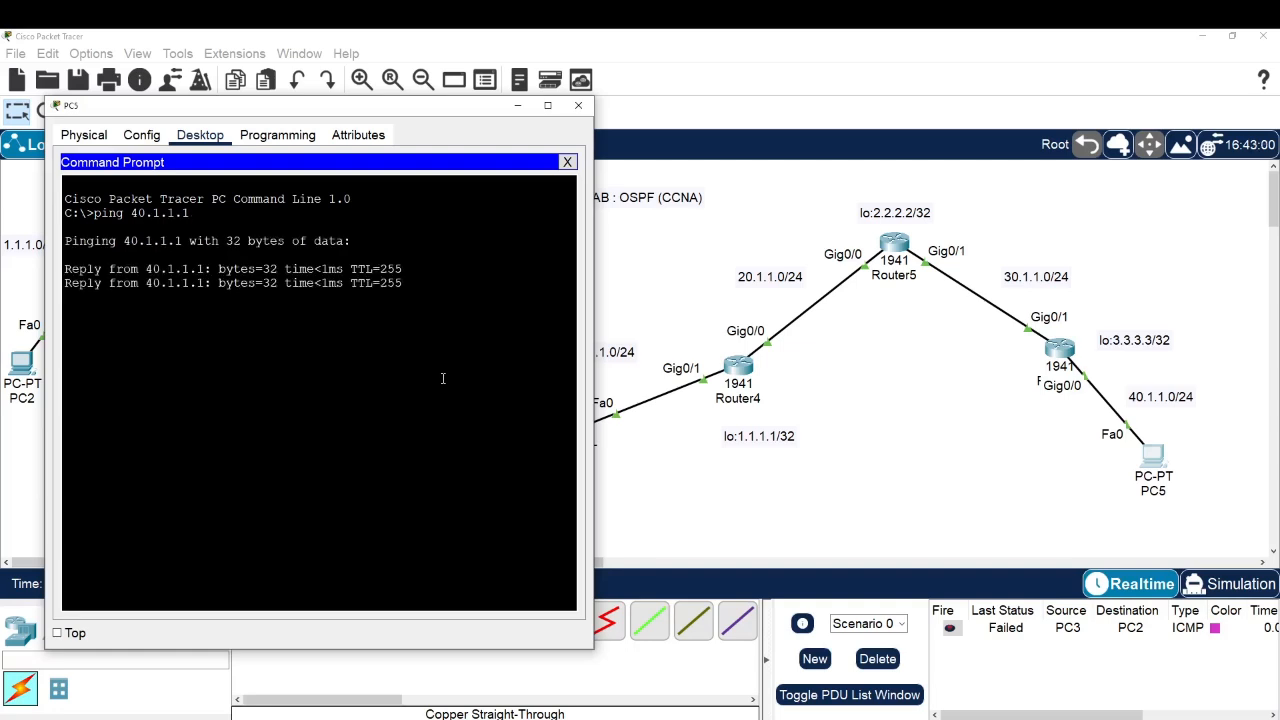
Step: Ping an address in PC4's 10.1.1.0/24 network from PC5's command prompt
type("ping")
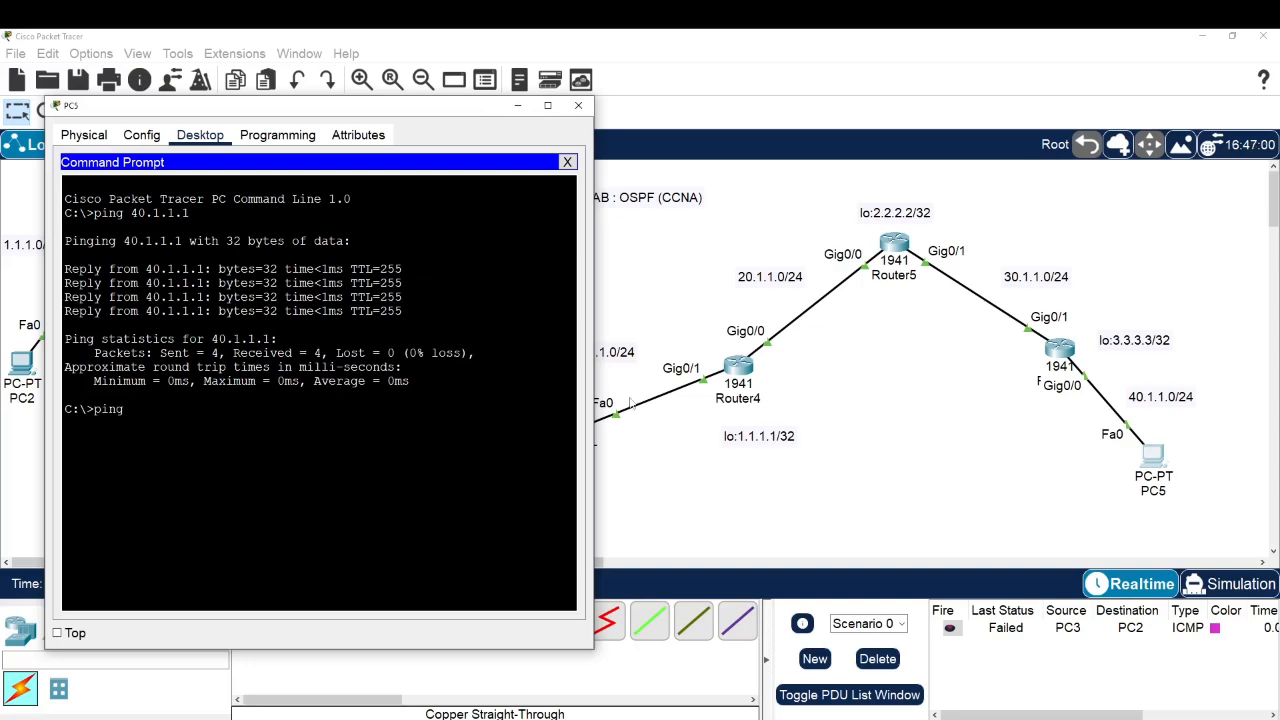
left_click_drag(300, 105, 256, 108)
type("10.1.1.1")
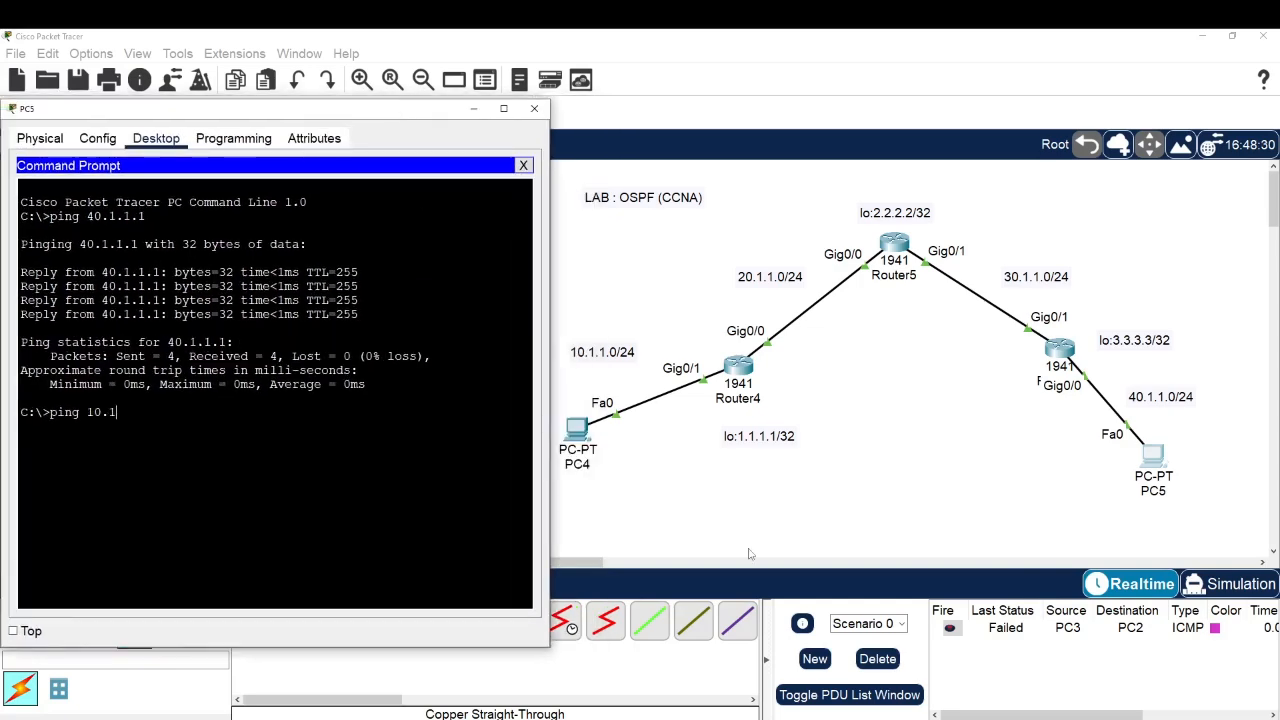
type("2")
key("Return")
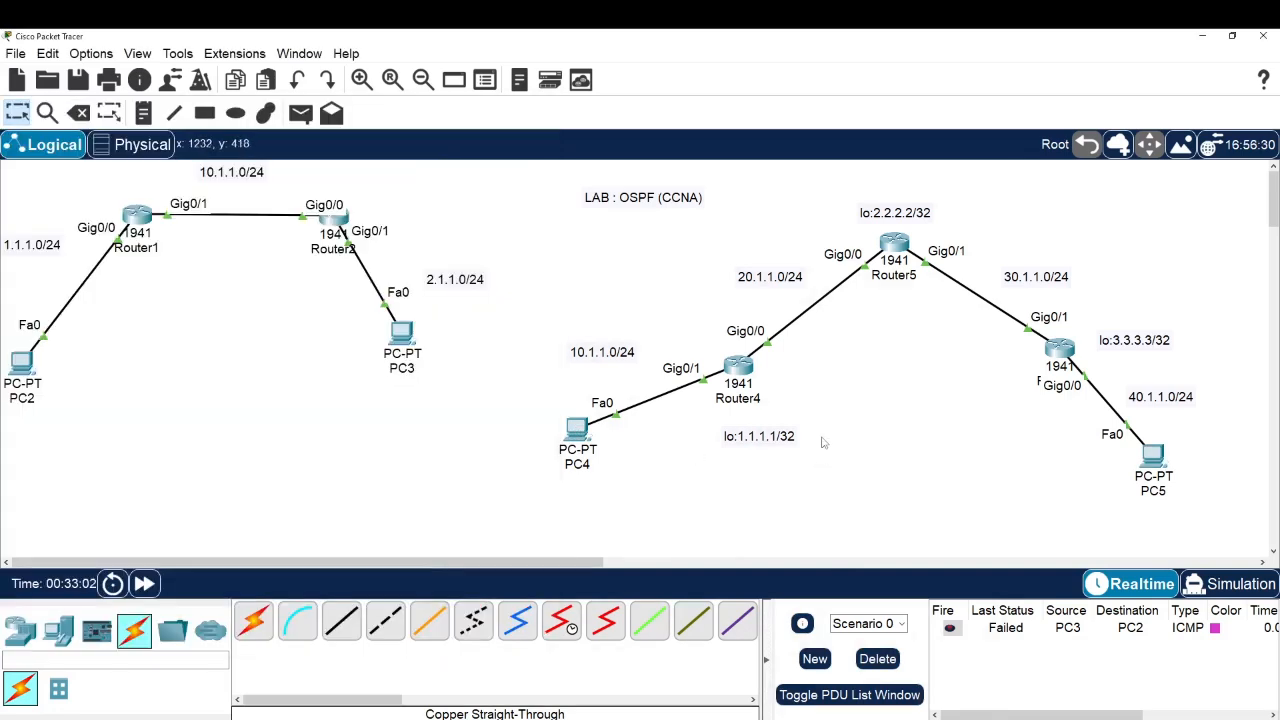
Step: Bring up Router4's command line at its global configuration prompt
left_click(742, 372)
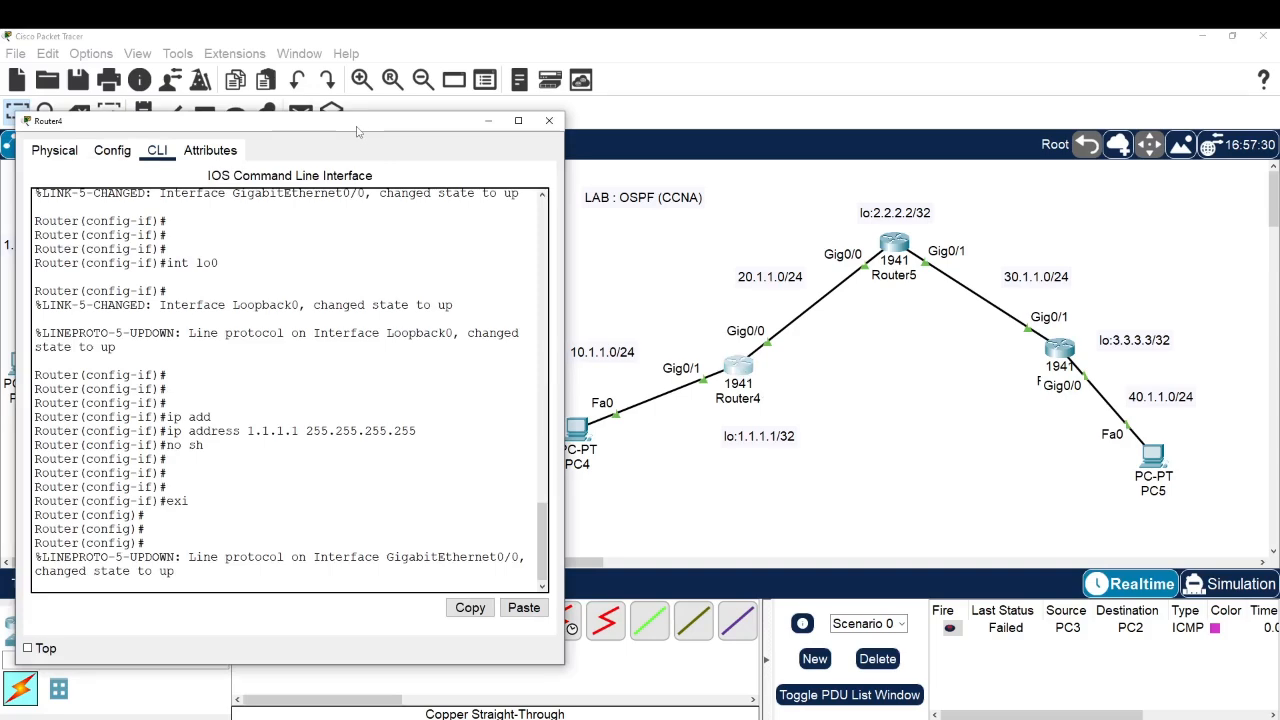
left_click_drag(355, 121, 420, 101)
key("Return")
key("Return")
key("Return")
key("Return")
key("Return")
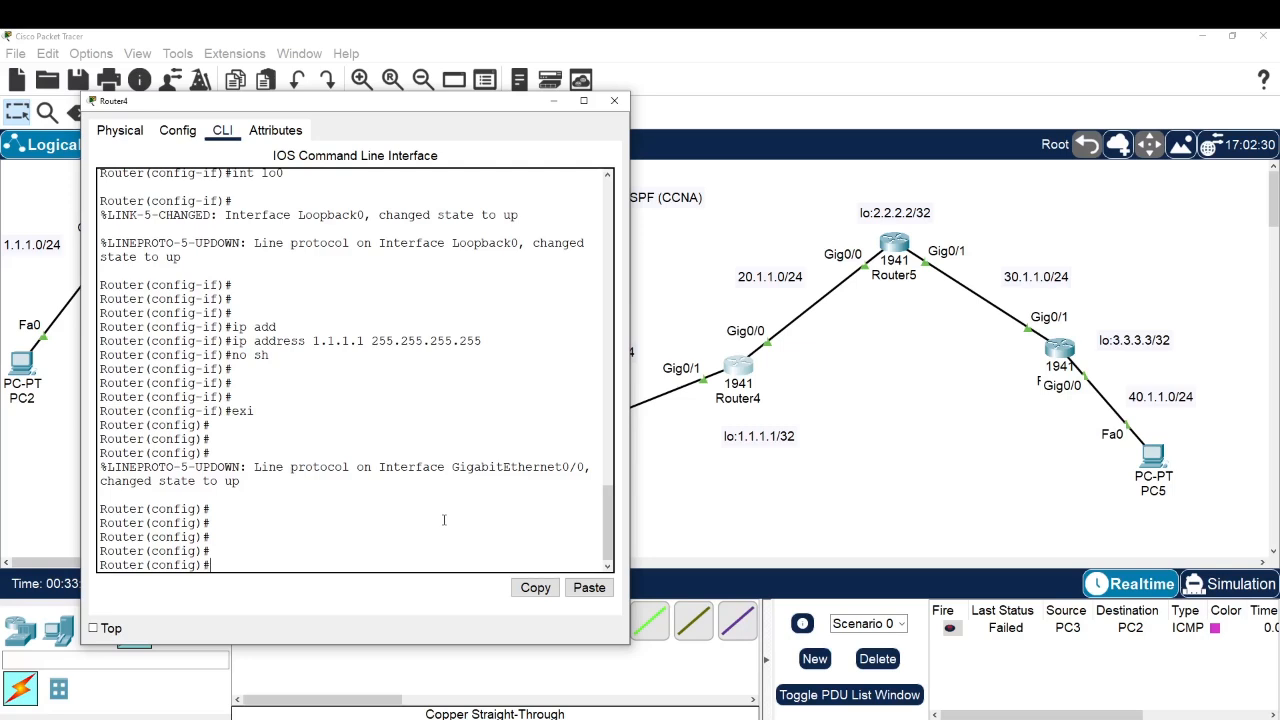
Step: List the routing protocols offered by the router command on Router4 with router ?
type("rou")
key("Tab")
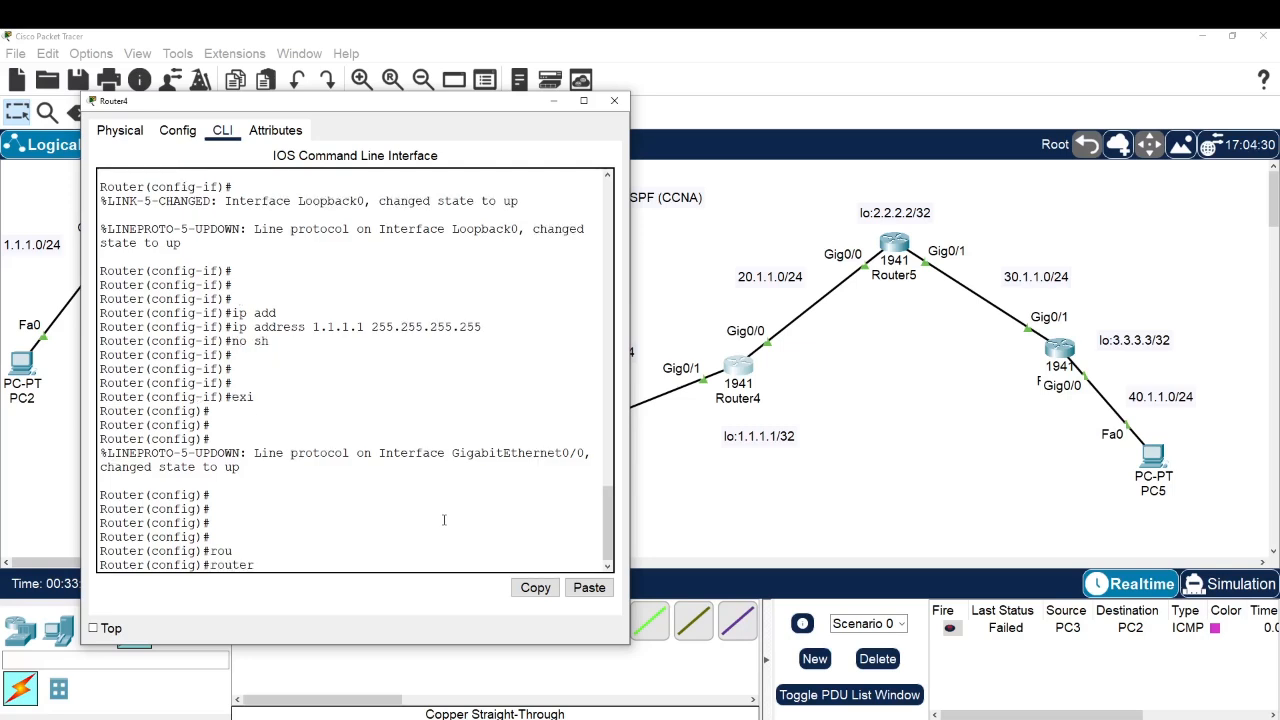
type("?")
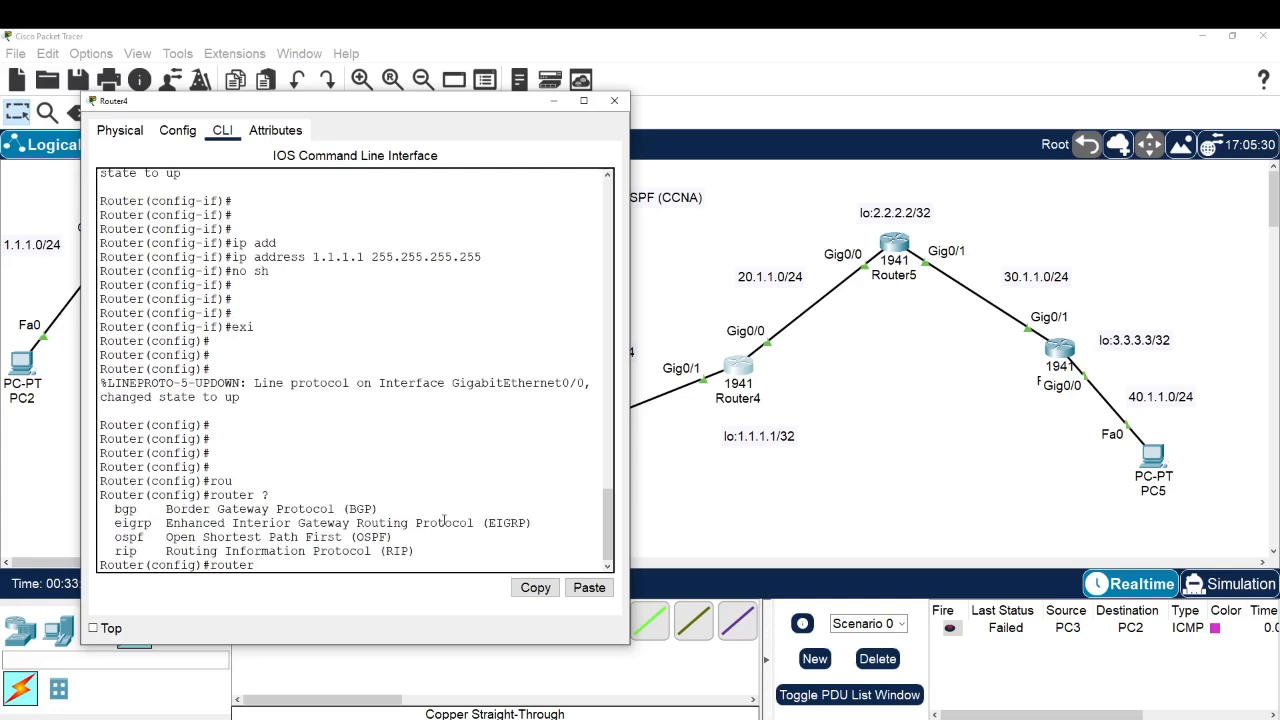
Step: Check the process ID range accepted by router ospf on Router4 and start OSPF process 1
left_click_drag(112, 537, 146, 537)
left_click(457, 566)
type("os")
key("Tab")
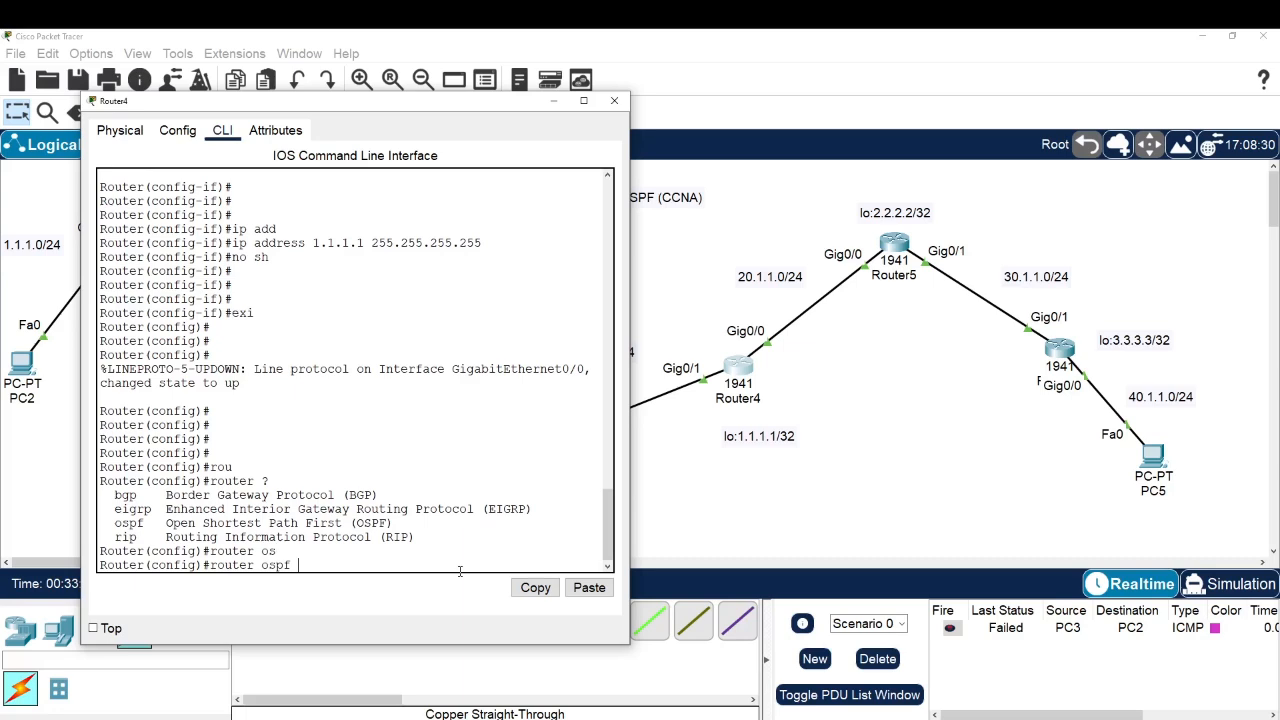
type("?")
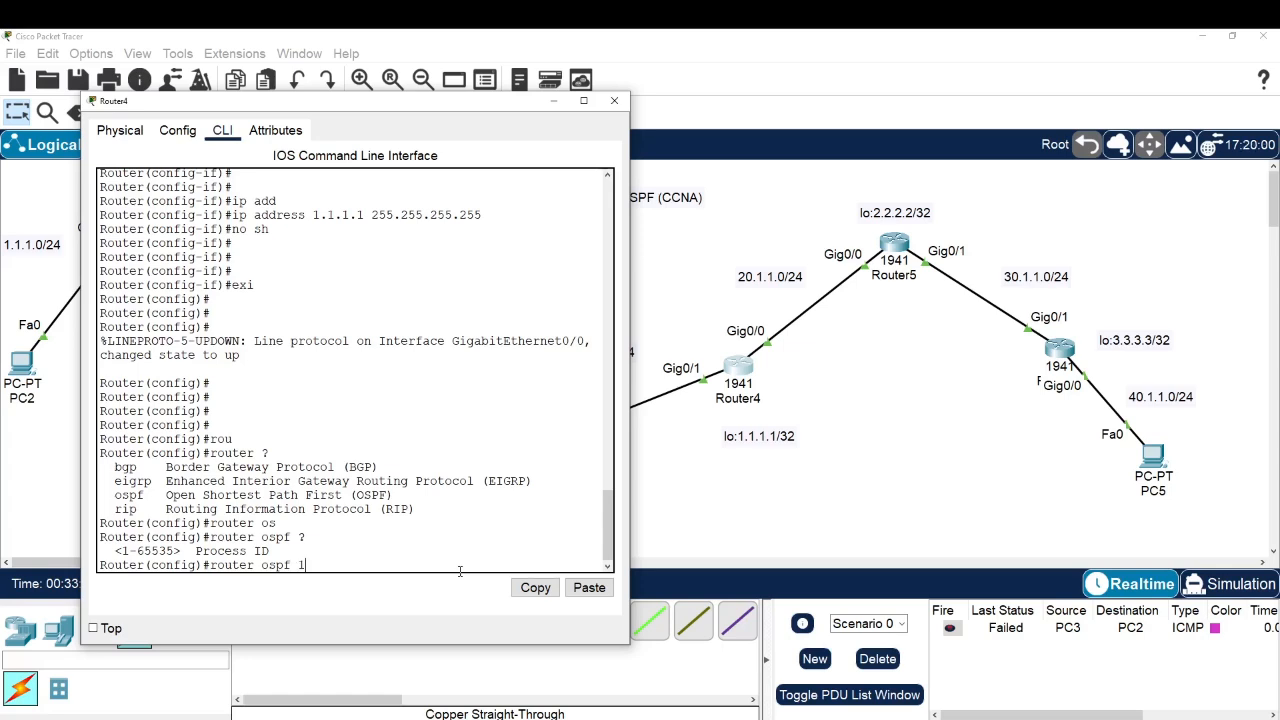
key("Return")
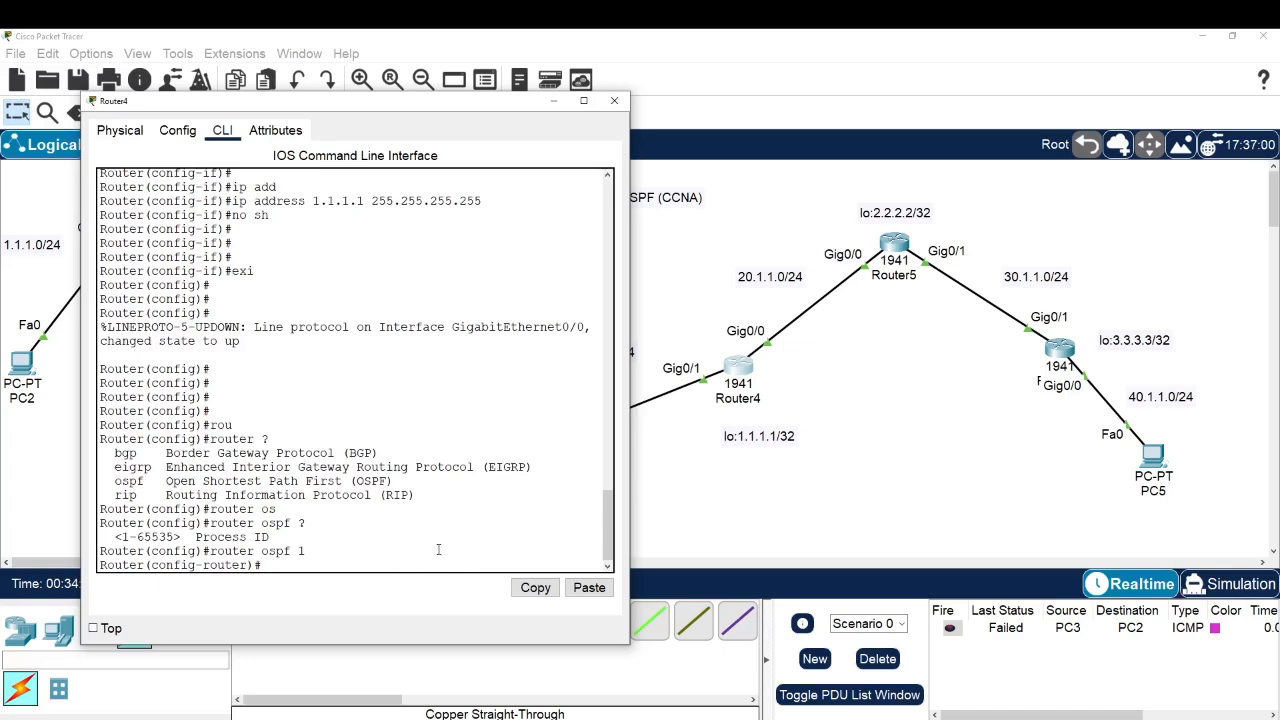
left_click_drag(203, 565, 249, 565)
left_click(249, 565)
Step: Examine the OSPF topology's router links and network labels to see which networks connect directly to each router
left_click(815, 297)
left_click_drag(1084, 469, 1146, 386)
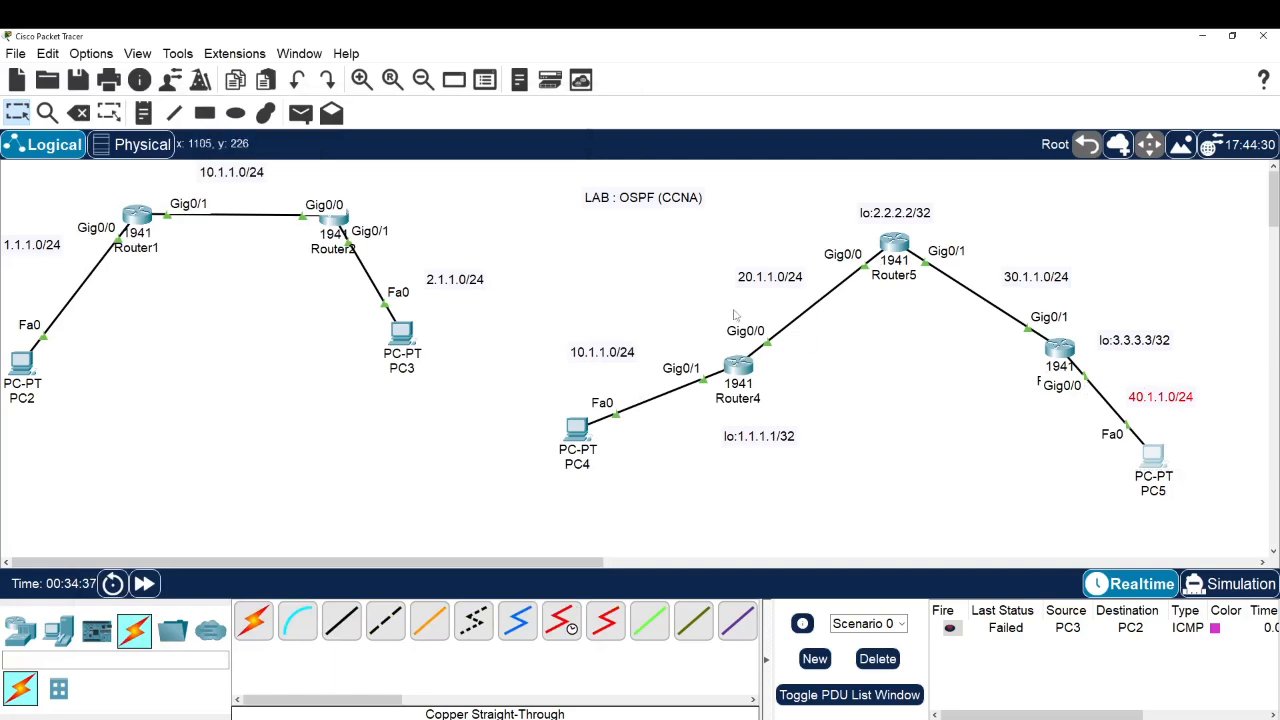
left_click_drag(716, 305, 893, 241)
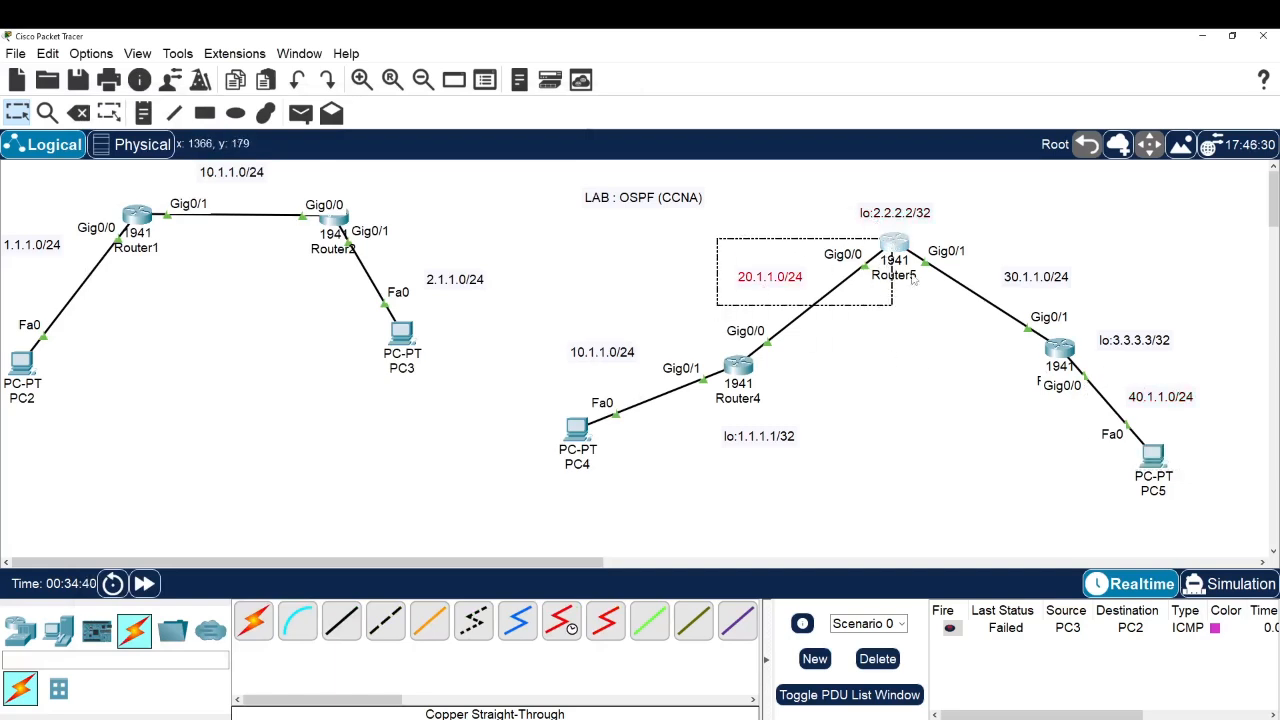
left_click_drag(875, 330, 932, 238)
left_click_drag(955, 372, 1050, 265)
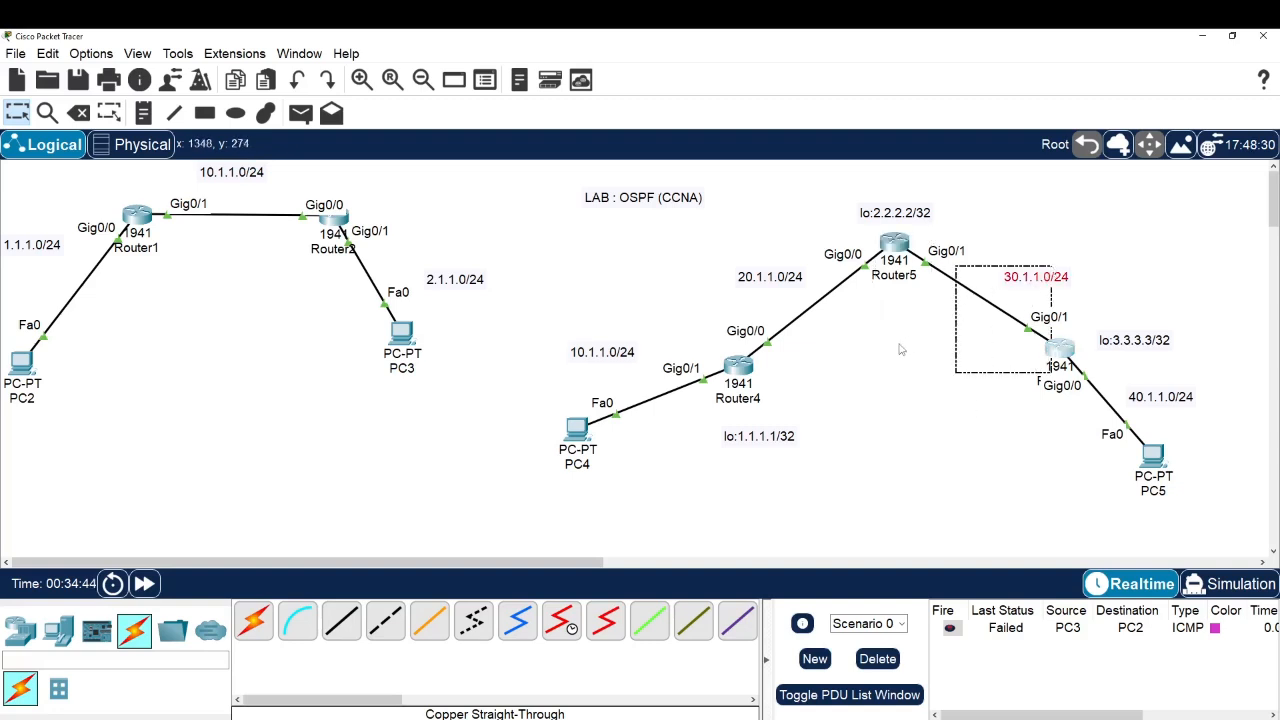
left_click_drag(840, 370, 886, 238)
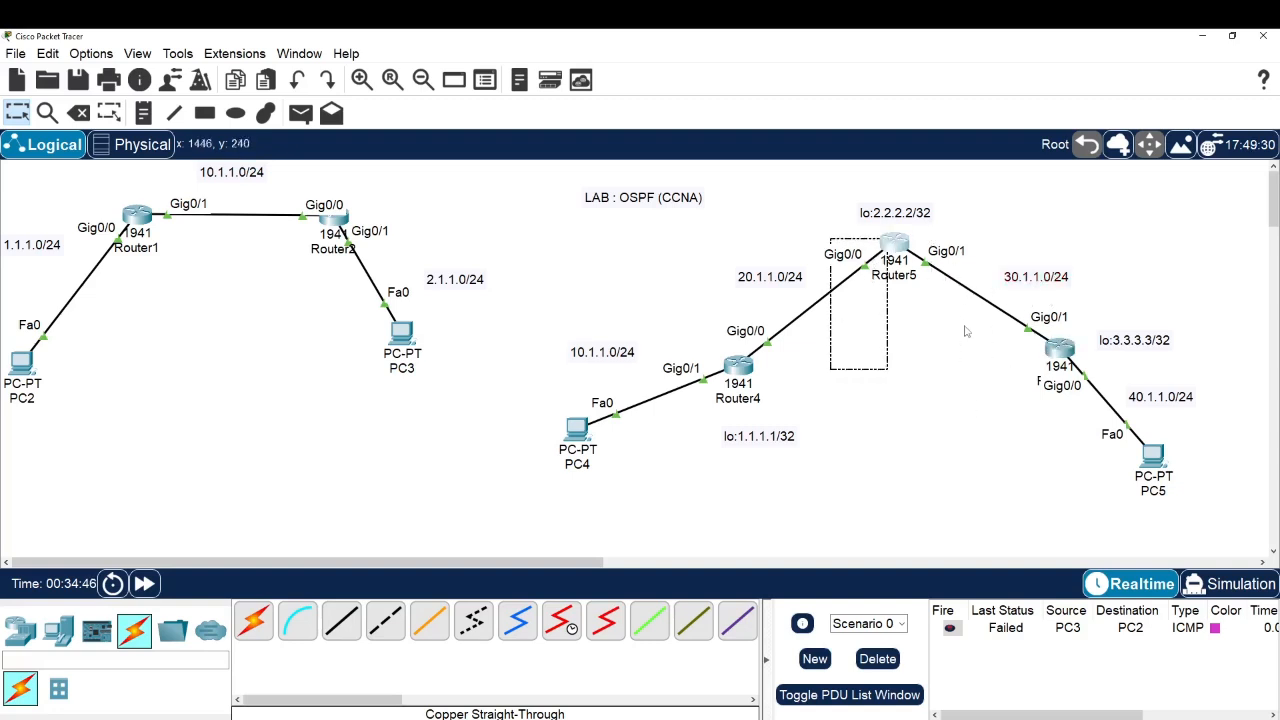
left_click_drag(957, 337, 1043, 263)
left_click_drag(1031, 436, 1170, 364)
left_click(812, 353)
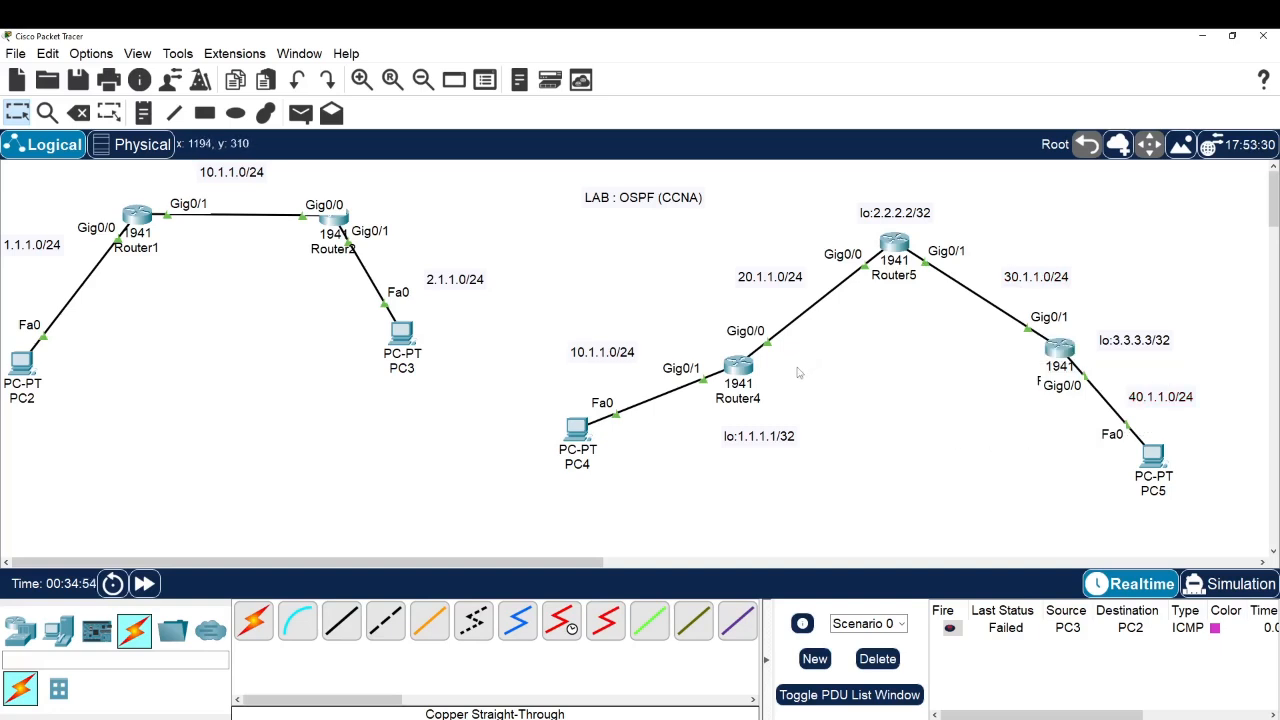
left_click_drag(797, 369, 902, 210)
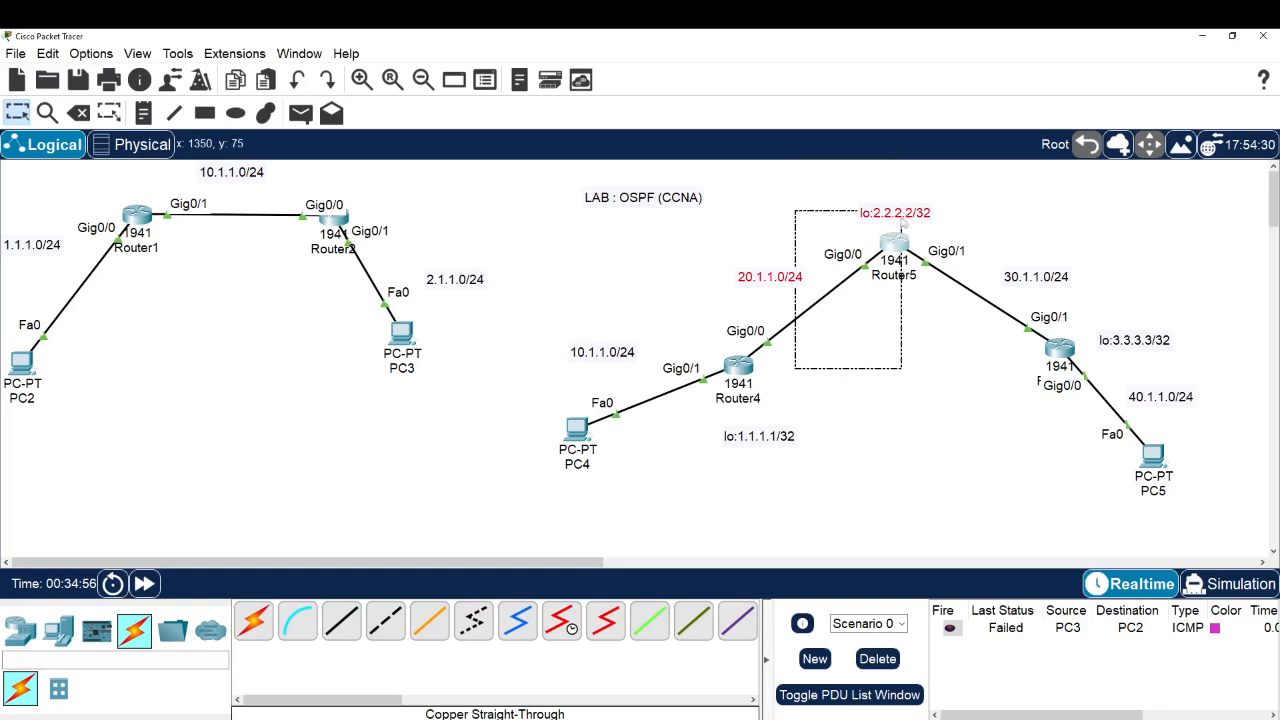
Step: Begin Router4's OSPF network statement for 20.1.1.0 and list the argument expected after the address
key("Return")
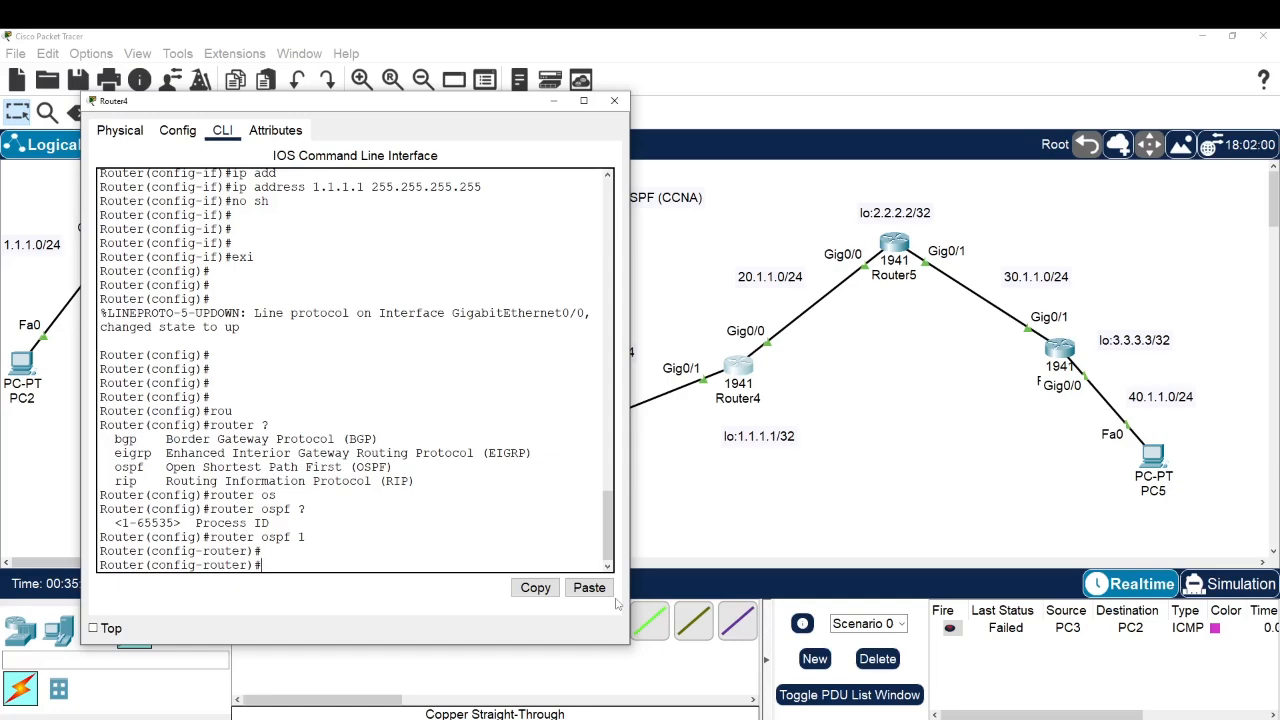
left_click_drag(440, 106, 311, 104)
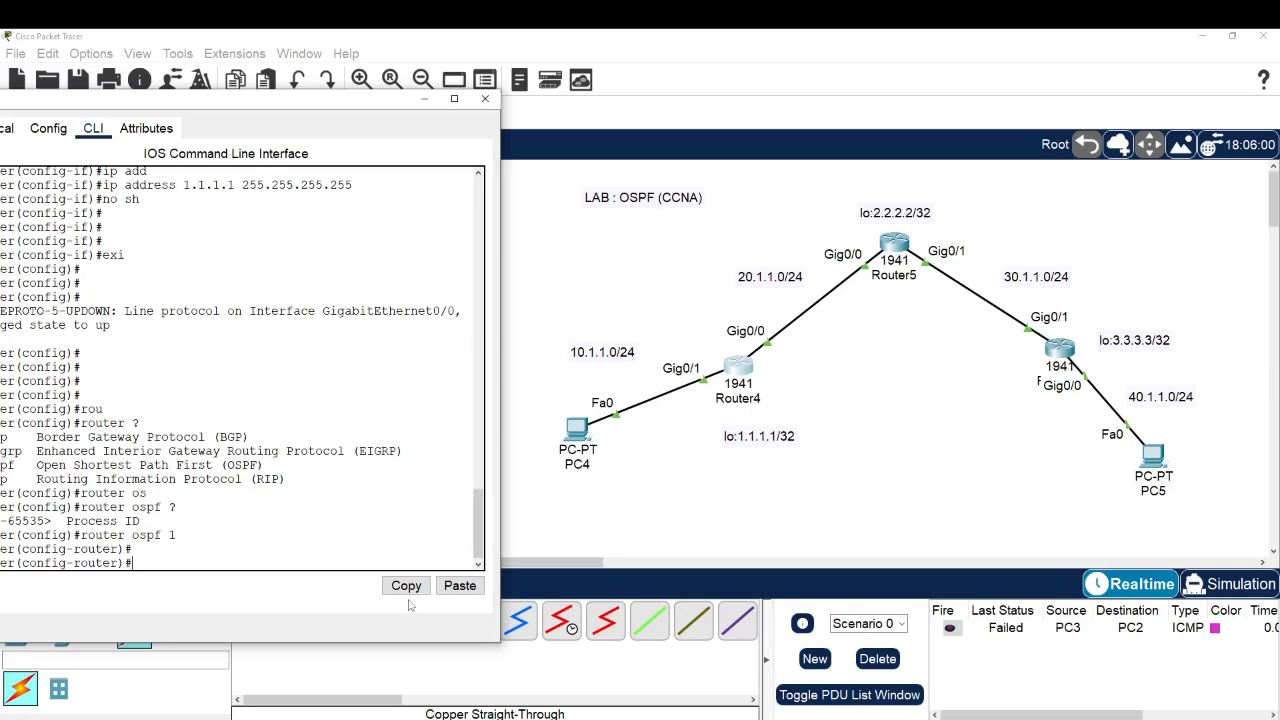
type("net")
key("Tab")
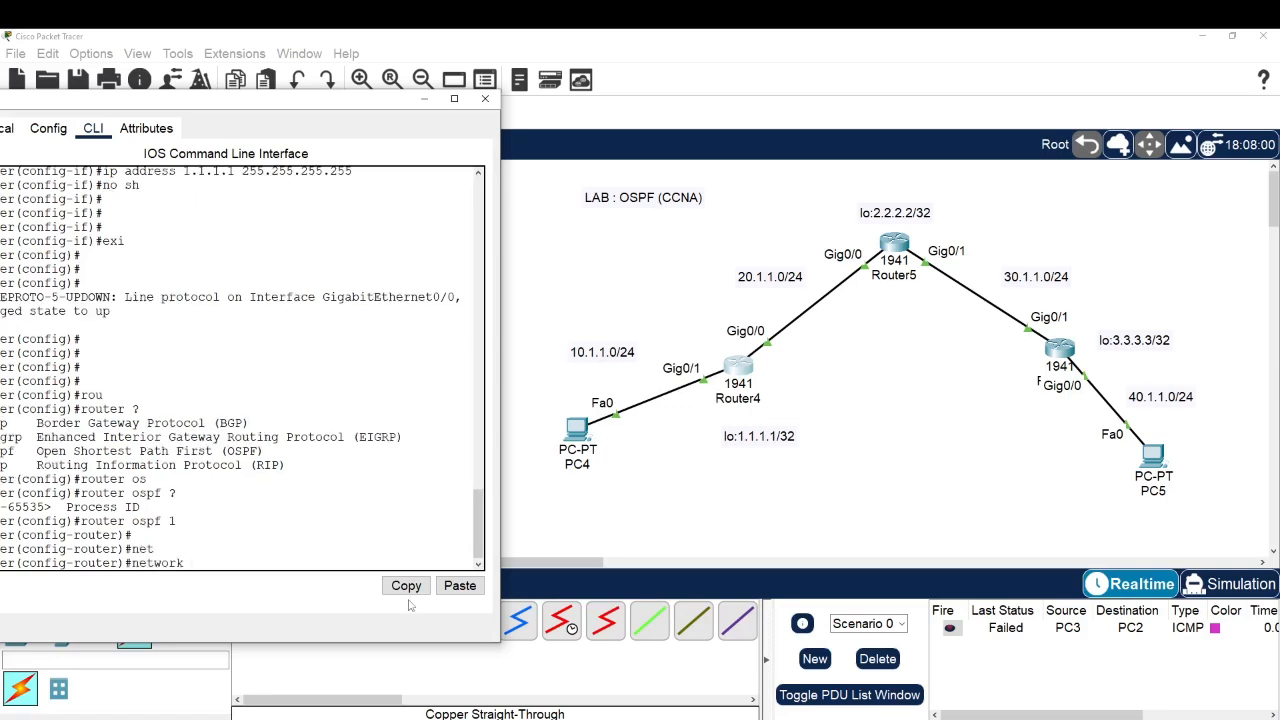
type("20.1.1.0")
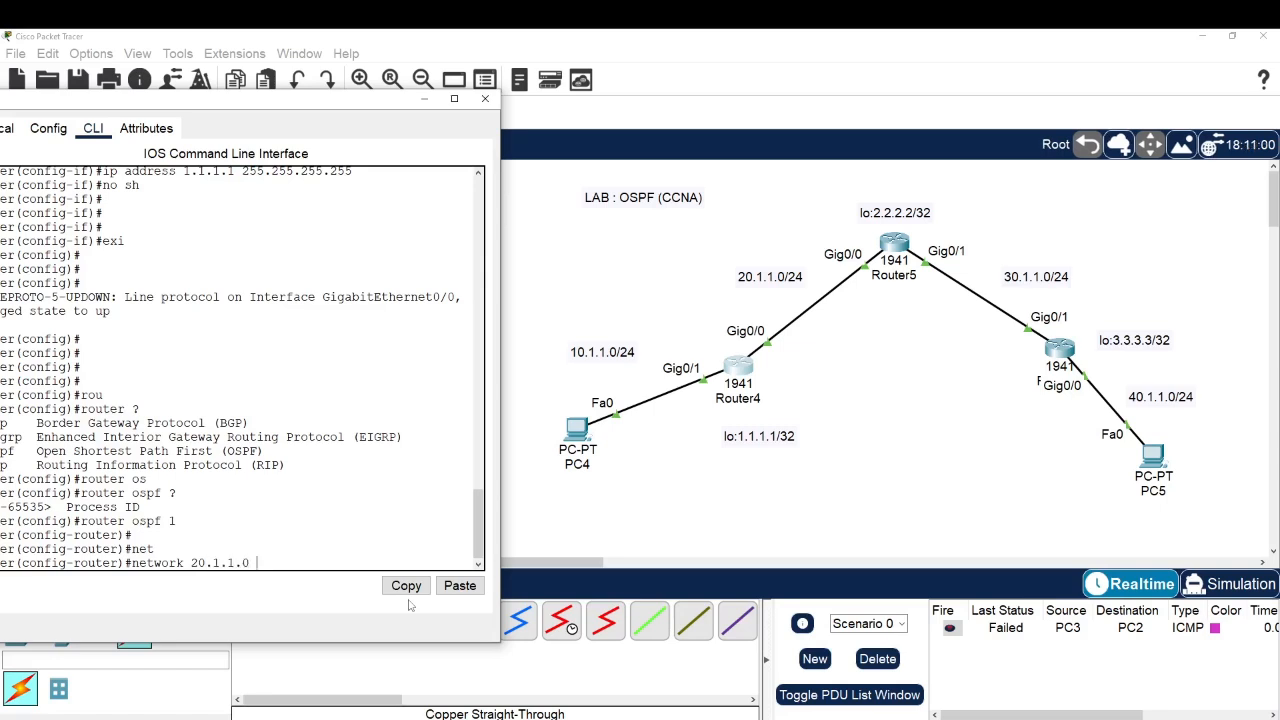
type(" ?")
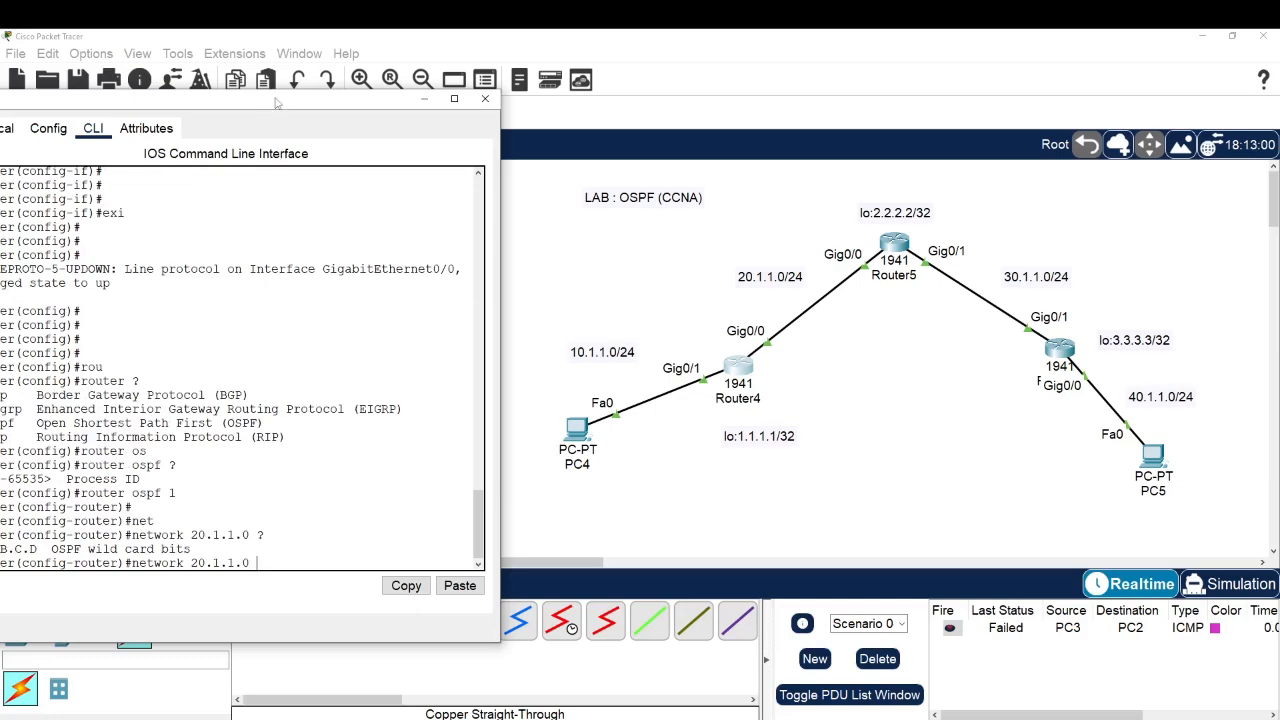
left_click_drag(279, 102, 333, 107)
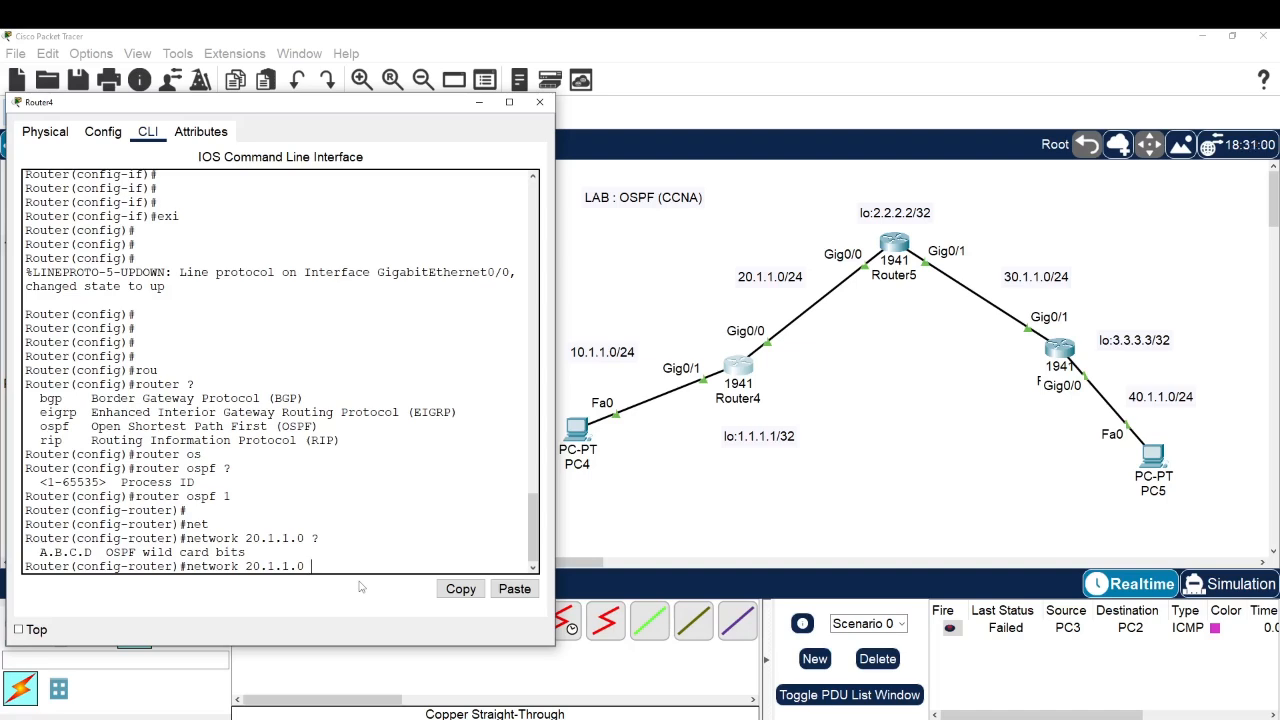
Step: Advertise network 20.1.1.0 with wildcard mask 0.0.0.255 in area 0 on Router4, checking the help for the area arguments
type("0.0.0.255 ?")
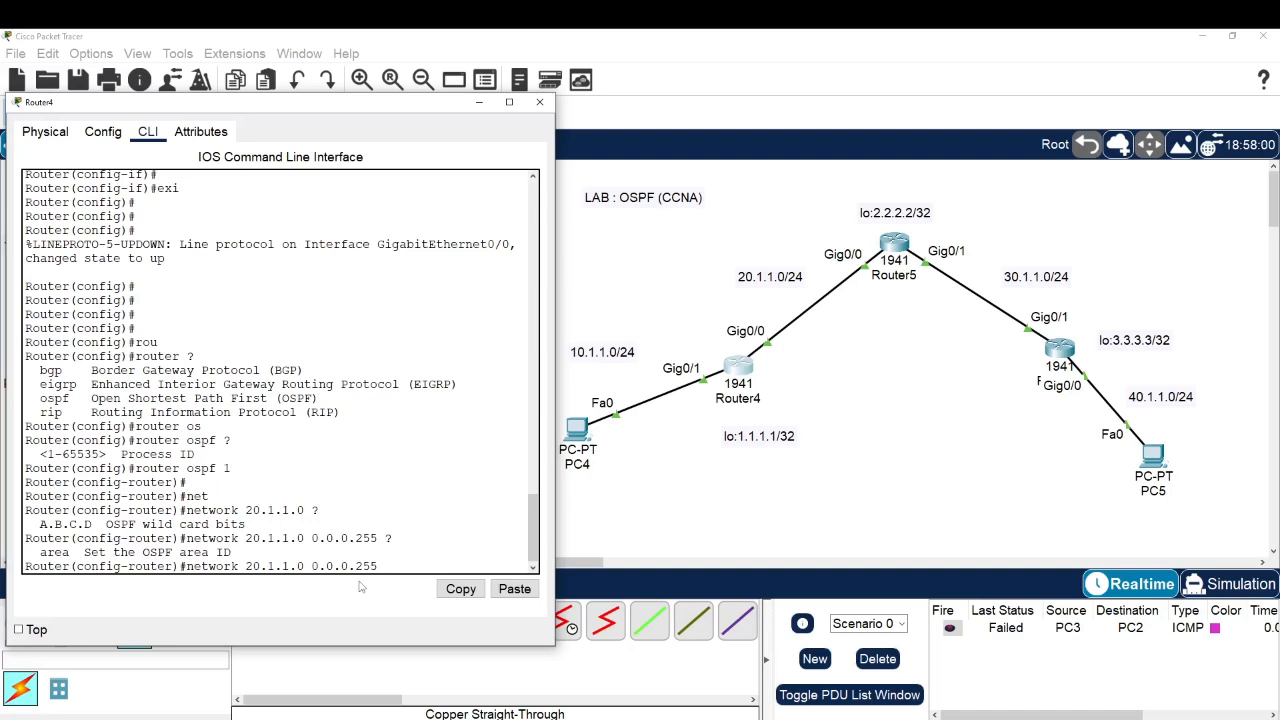
type("are")
key("Tab")
type("?")
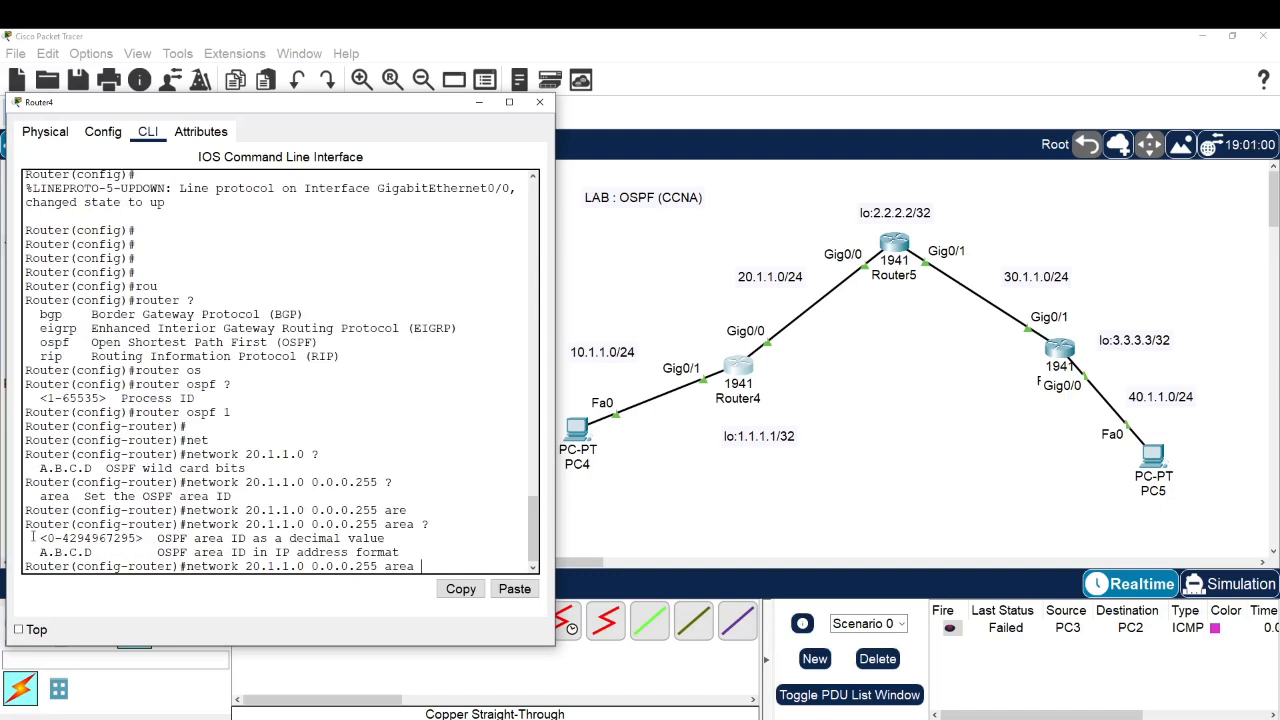
left_click_drag(39, 538, 136, 538)
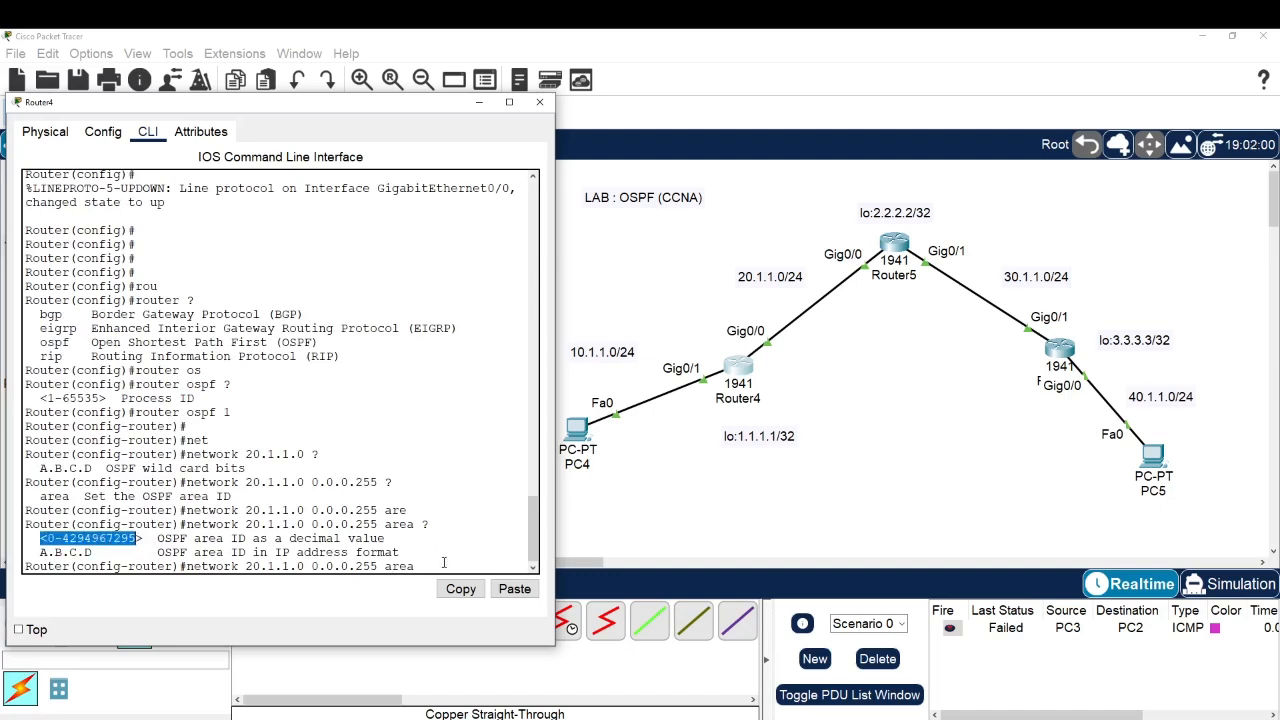
left_click(460, 549)
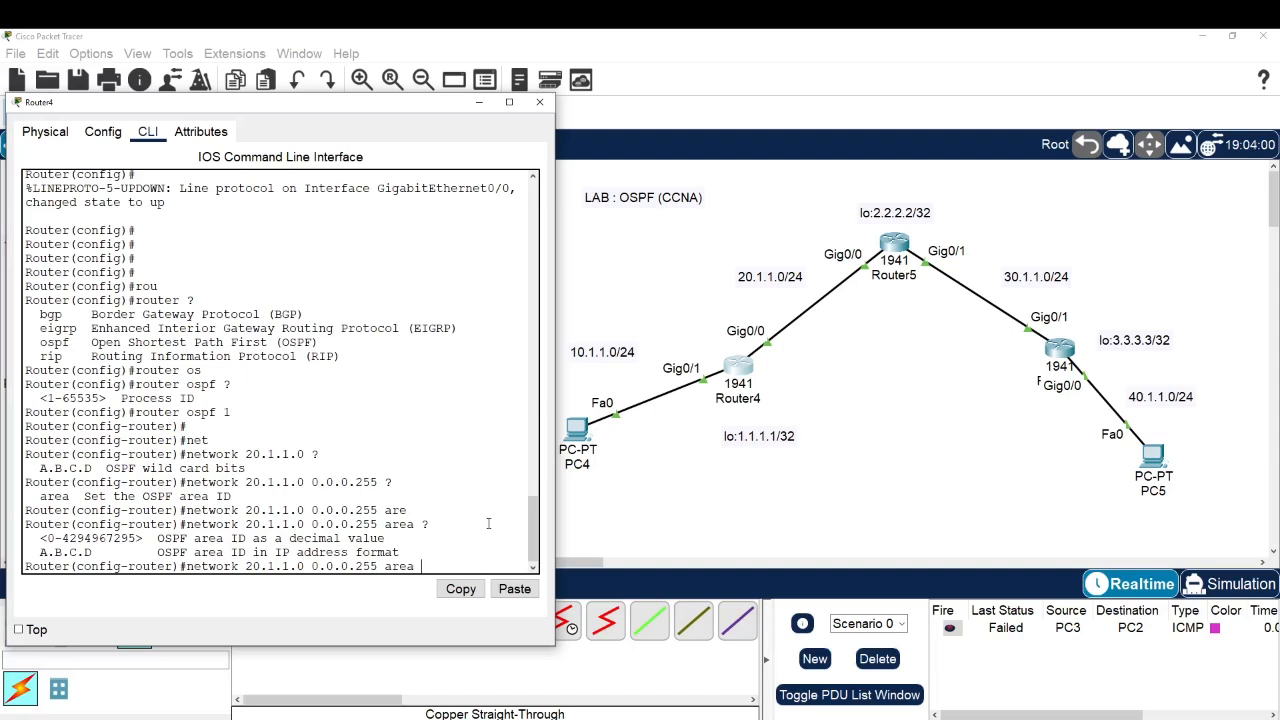
type("0")
key("Return")
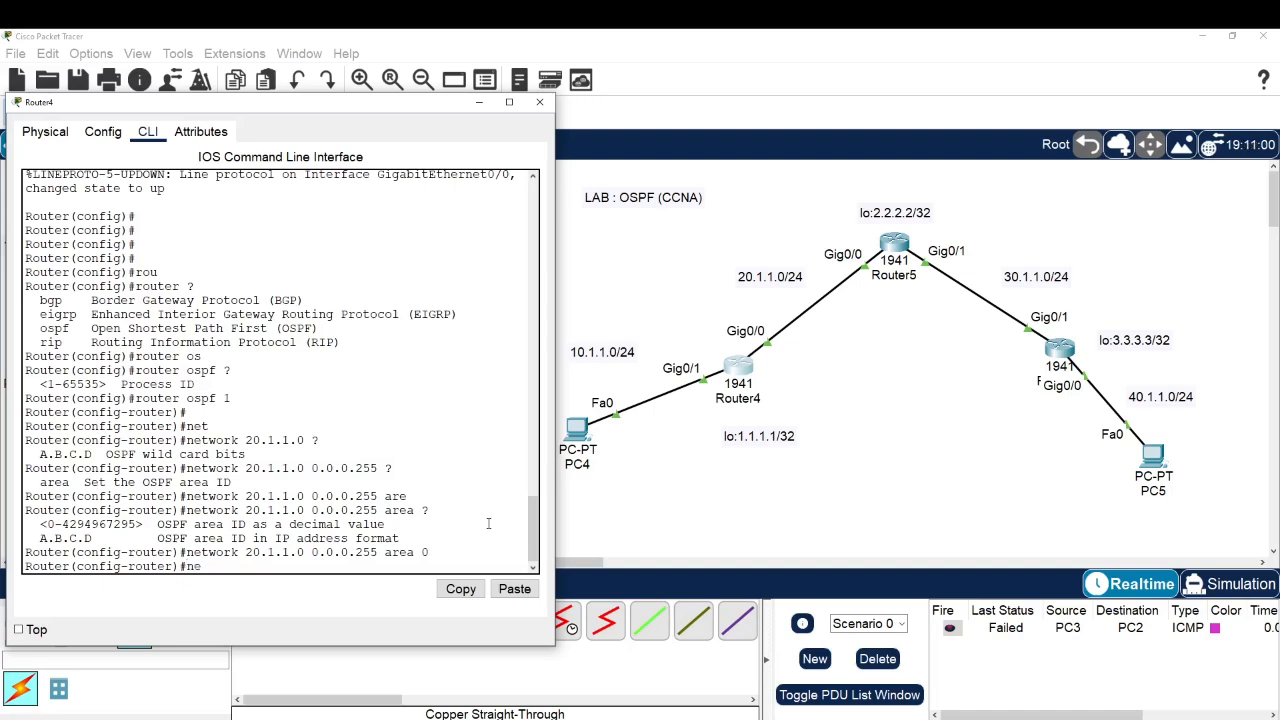
Step: Advertise network 10.1.1.0 with wildcard mask 0.0.0.255 in area 0 on Router4
type("net")
key("Tab")
type("1")
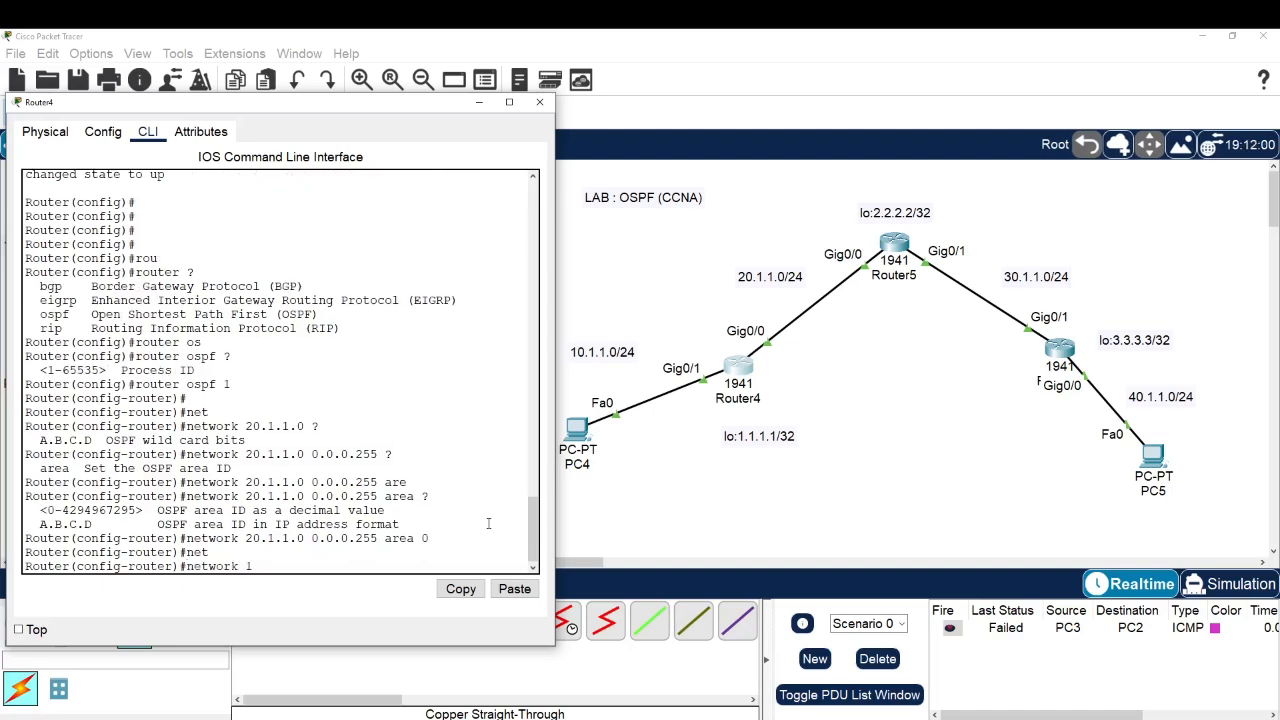
type("0.1.1.0 0.0.0.255 ar")
key("Tab")
type("0")
key("Return")
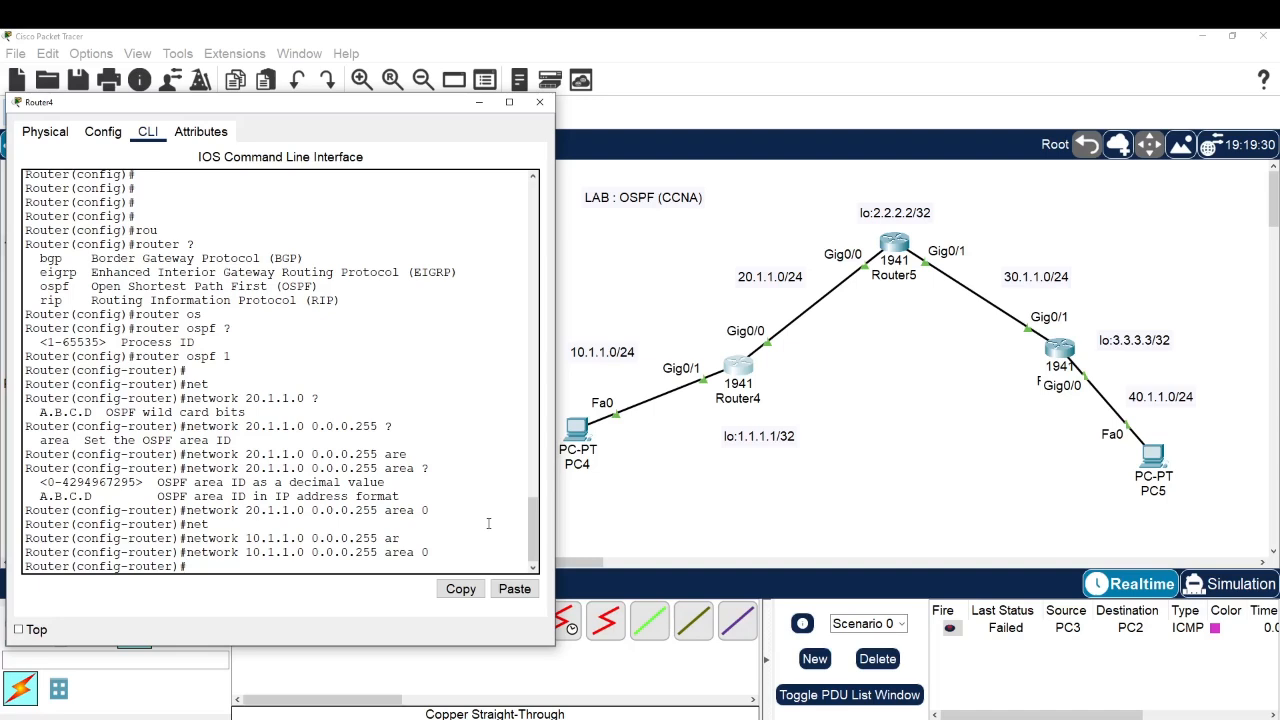
Step: Advertise Router4's loopback 1.1.1.1 with wildcard mask 0.0.0.0 in OSPF area 0
type("net")
key("Tab")
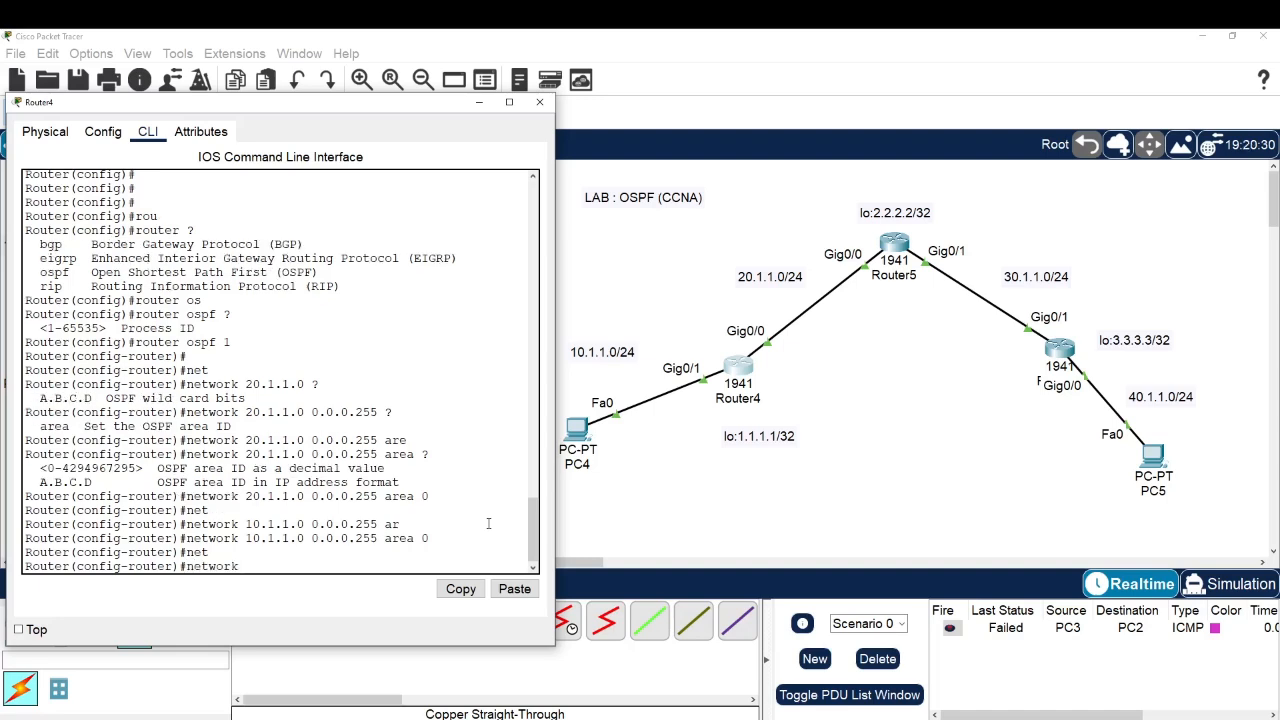
type("1.1.1.1")
type("0.0.0.0 are")
key("Tab")
type("0")
key("Return")
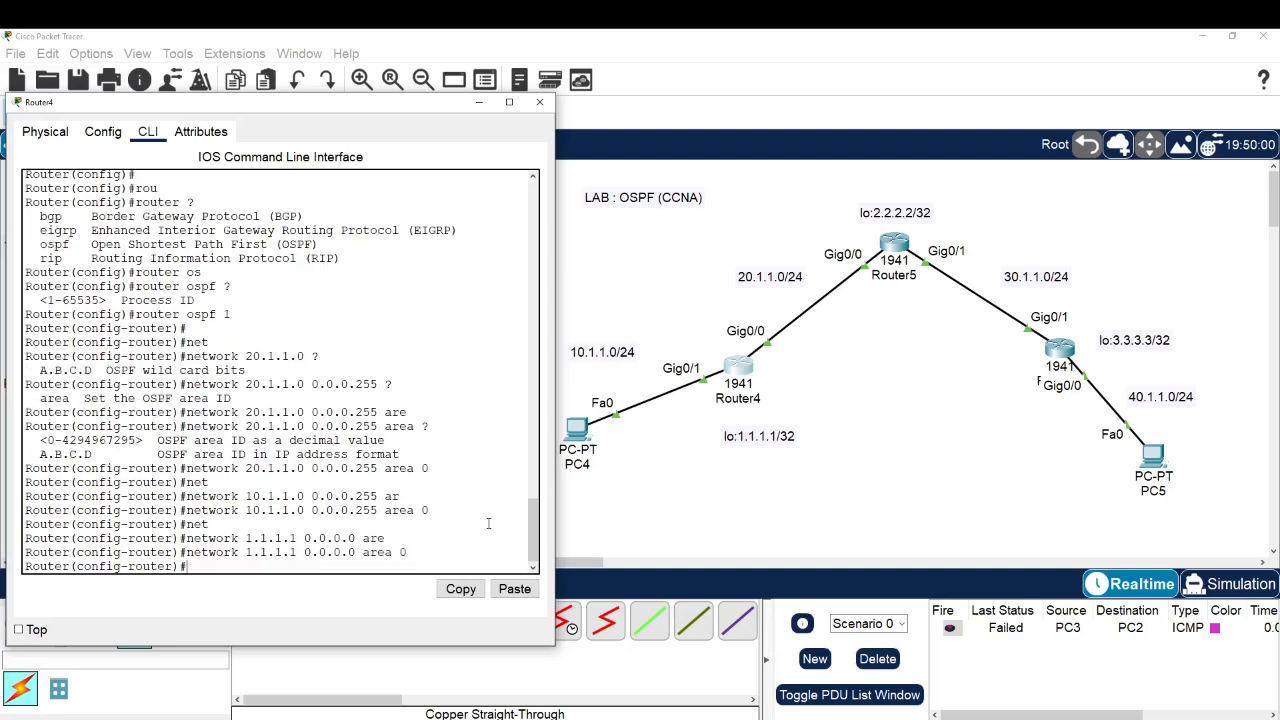
Step: Leave OSPF and global configuration on Router4, returning to the privileged EXEC prompt
type("exi")
key("Return")
key("Return")
key("Return")
key("Return")
type("exi")
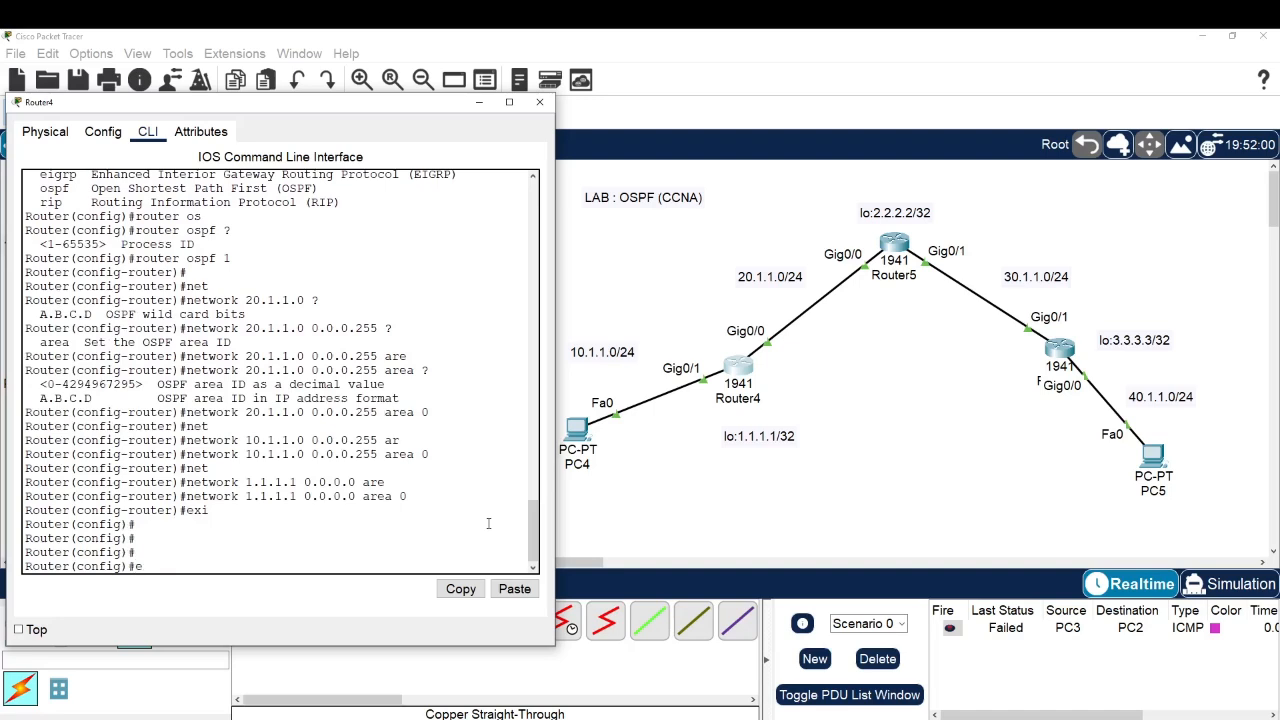
key("Return")
Step: Display Router4's routing table with show ip route and review its entries
type("sh")
key("Tab")
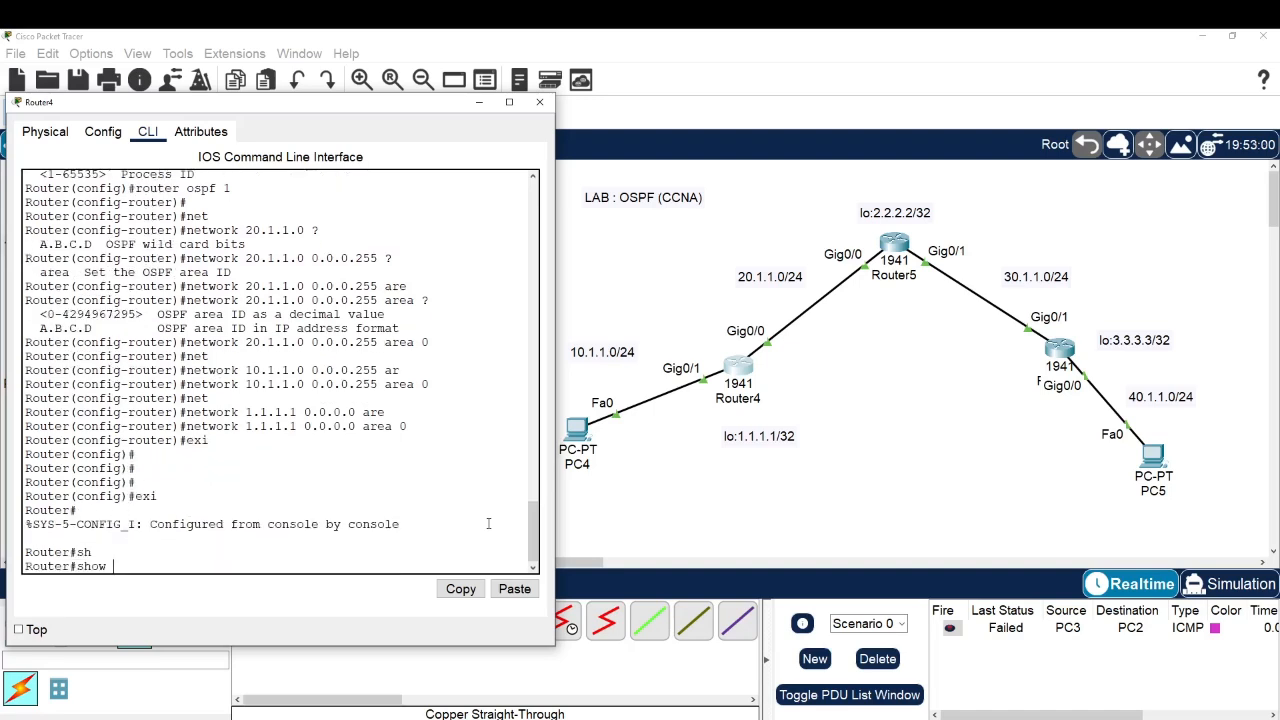
type("ip")
key("Tab")
type("ro")
key("Tab")
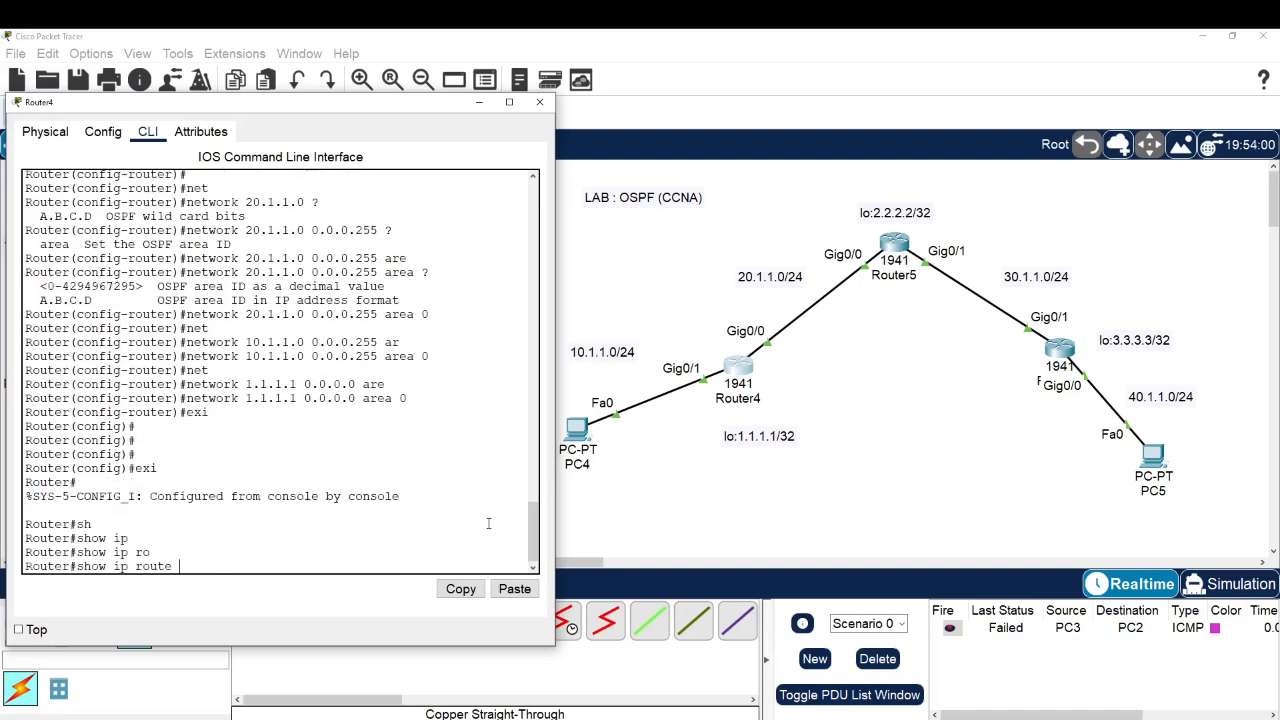
key("Return")
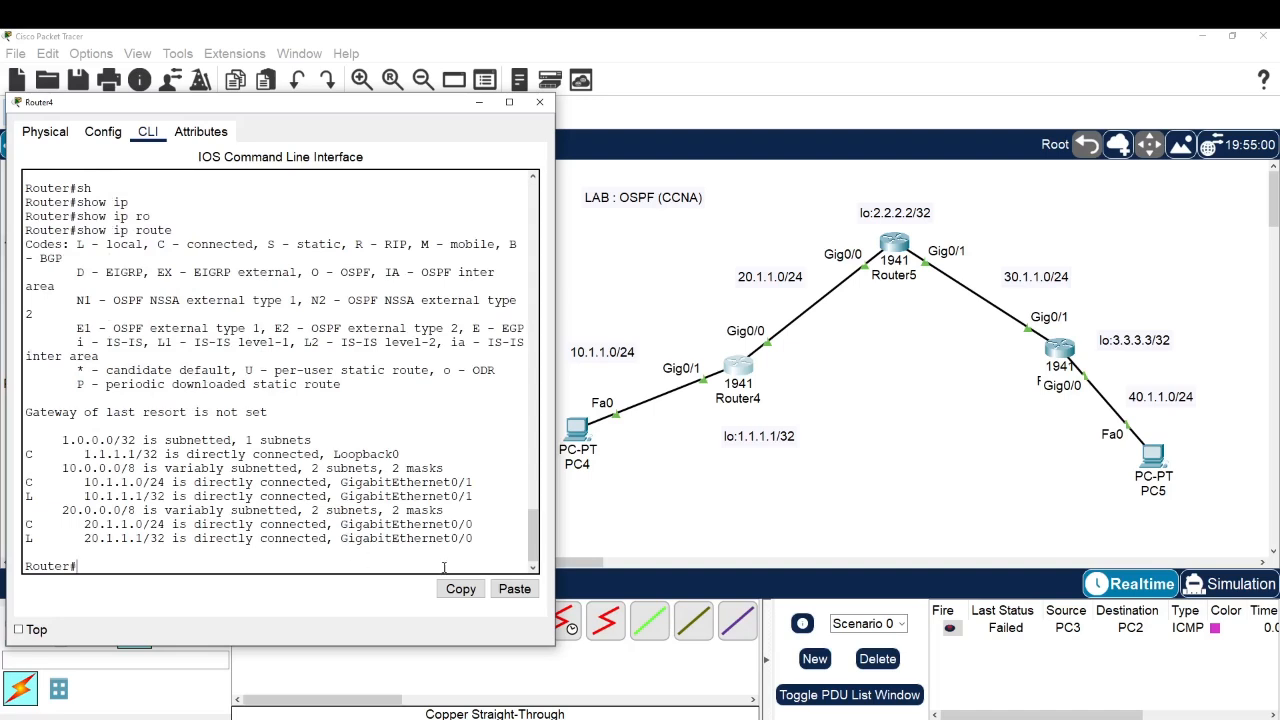
left_click_drag(486, 545, 46, 416)
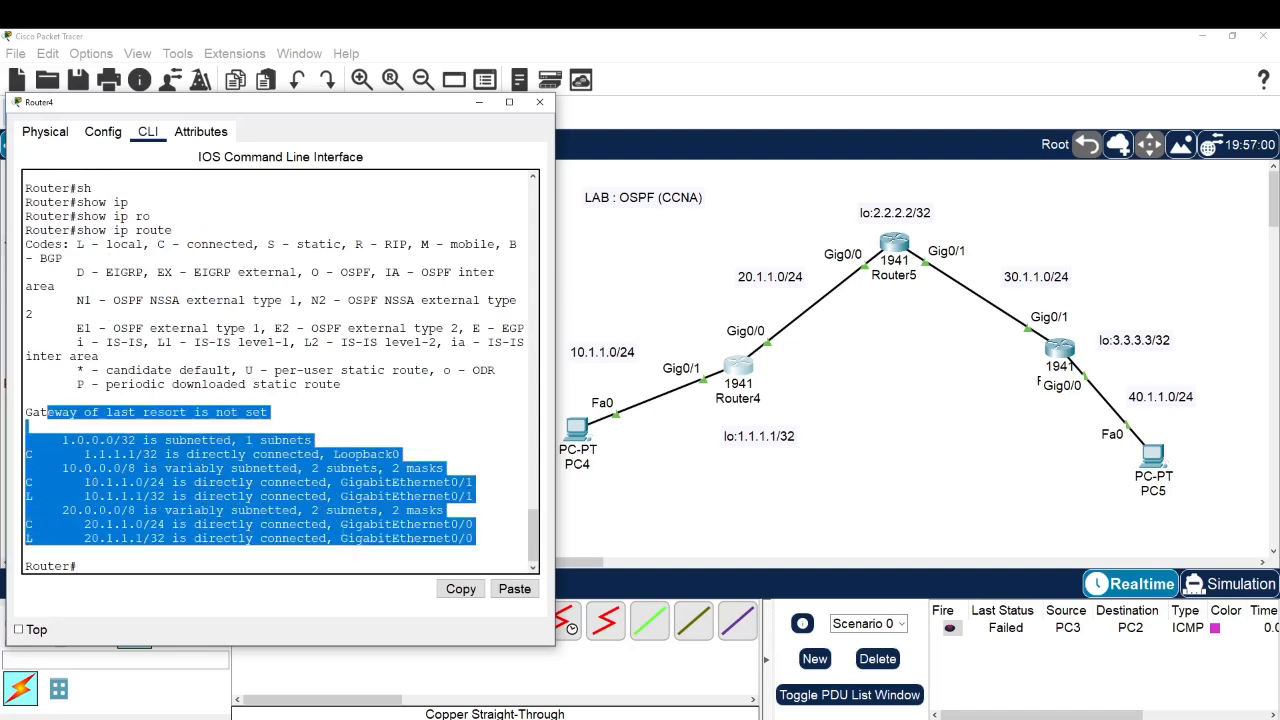
left_click(359, 561)
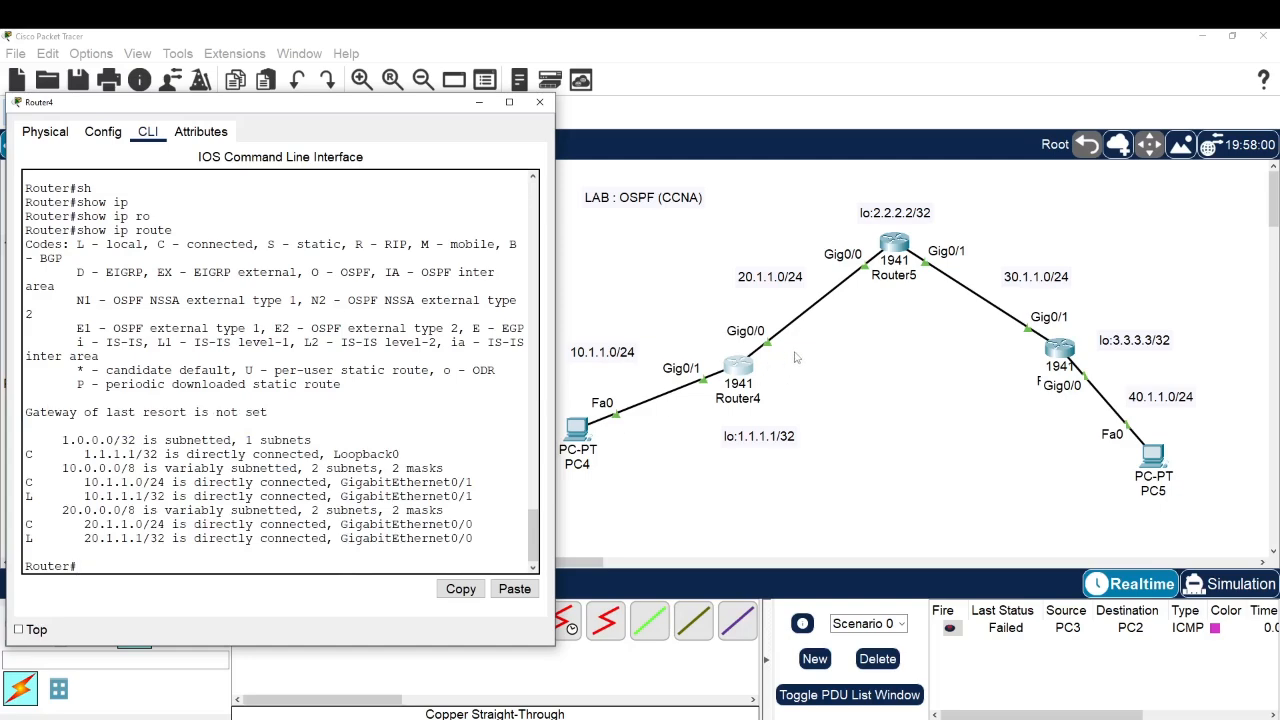
Step: Start OSPF process 2 on Router5 from its global configuration prompt
left_click(895, 250)
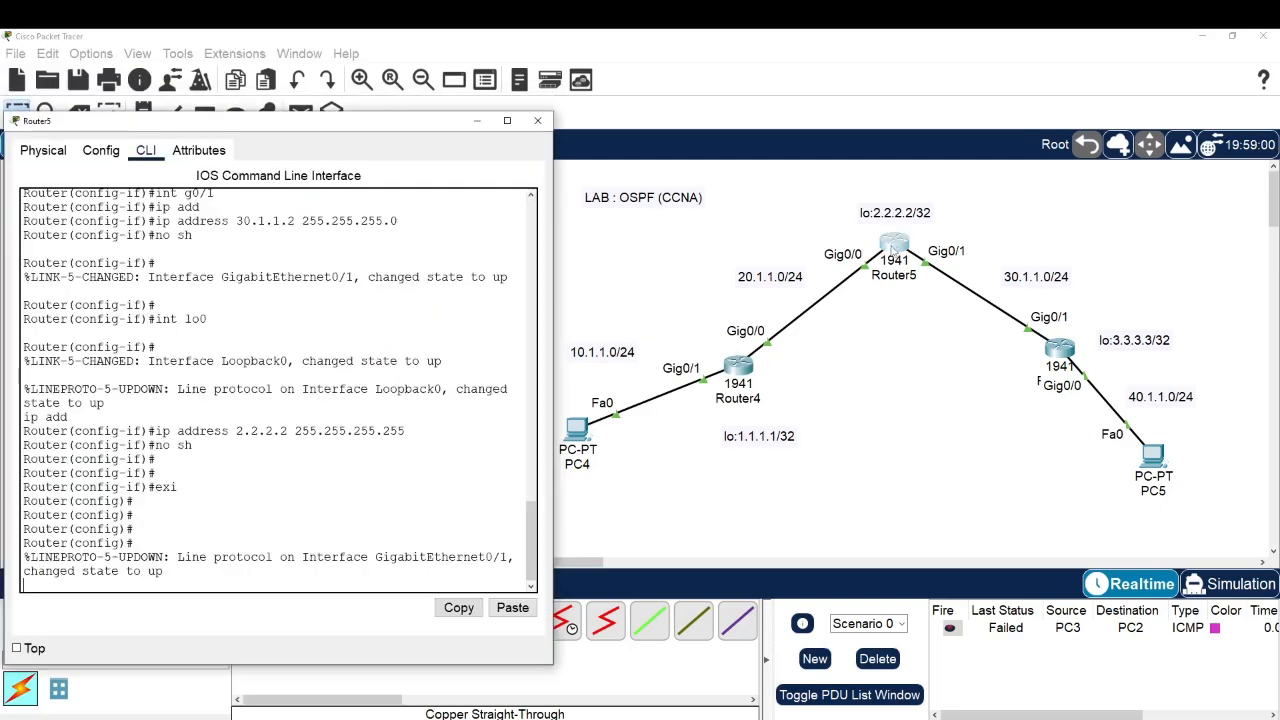
key("Return")
key("Return")
key("Return")
key("Return")
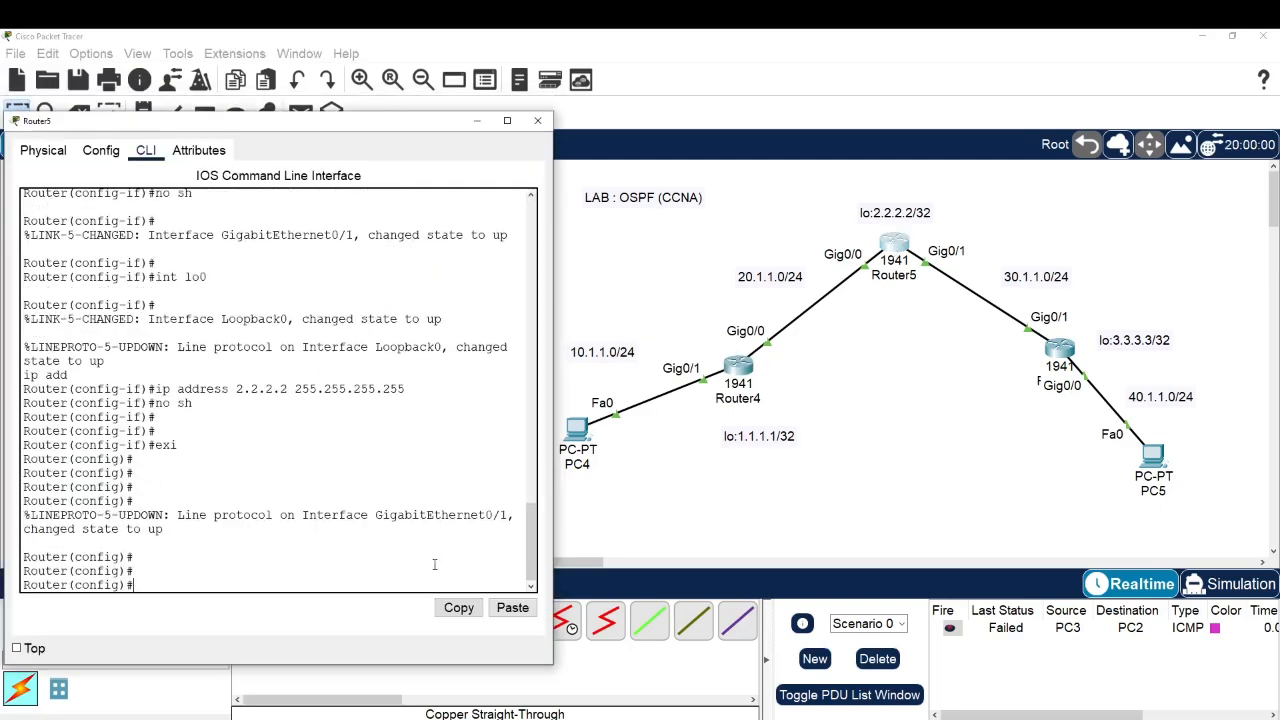
type("rou")
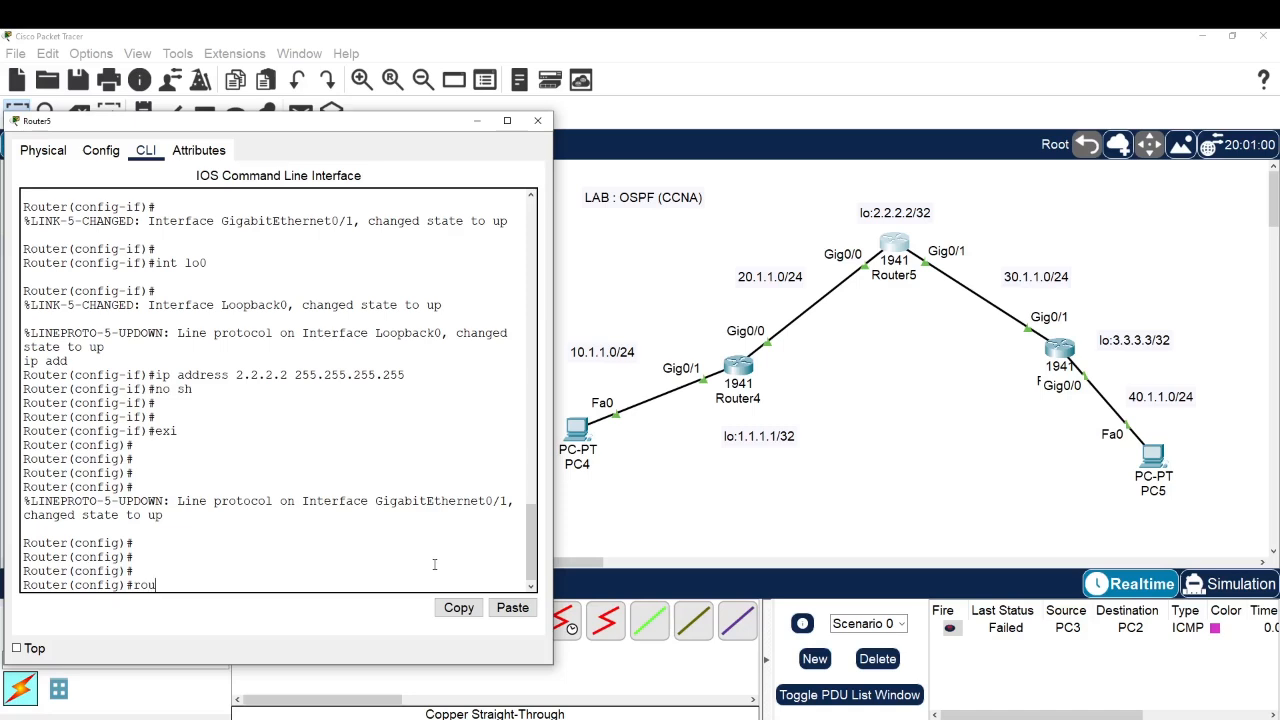
key("Tab")
type("os")
key("Tab")
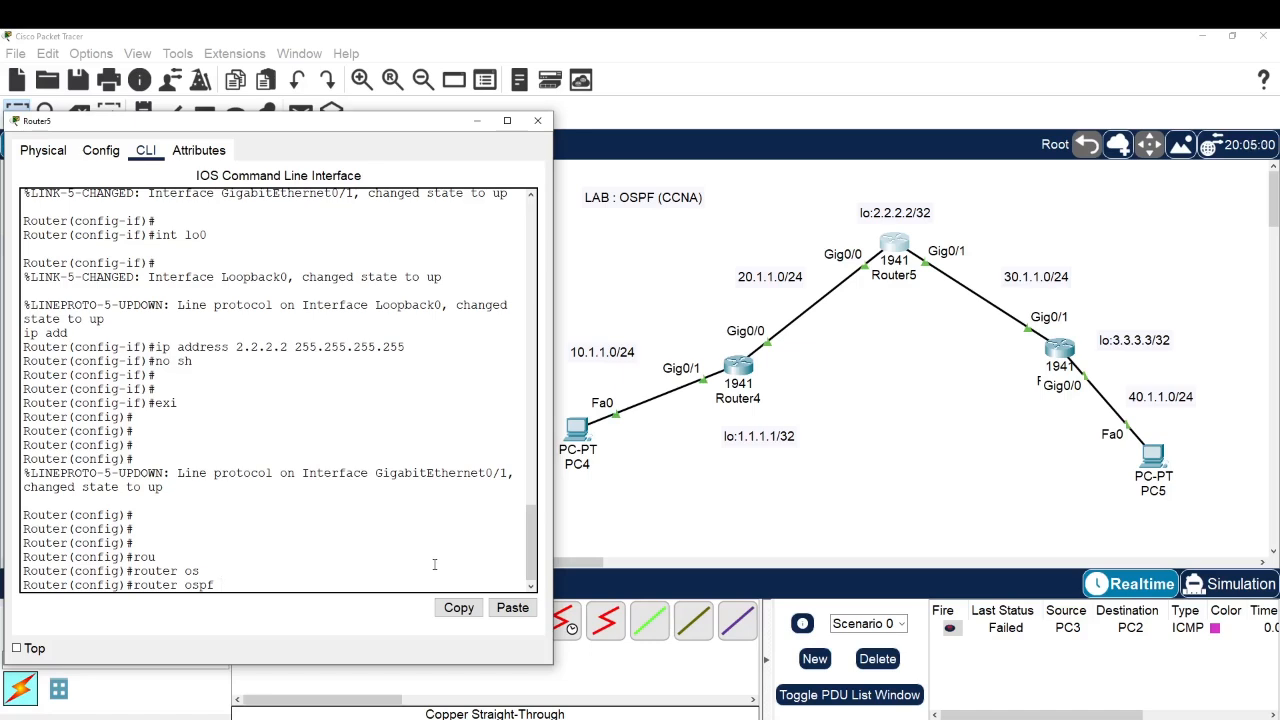
type("2")
key("Return")
Step: Advertise network 20.1.1.0 with wildcard mask 0.0.0.255 in OSPF area 0 on Router5
type("net")
key("Tab")
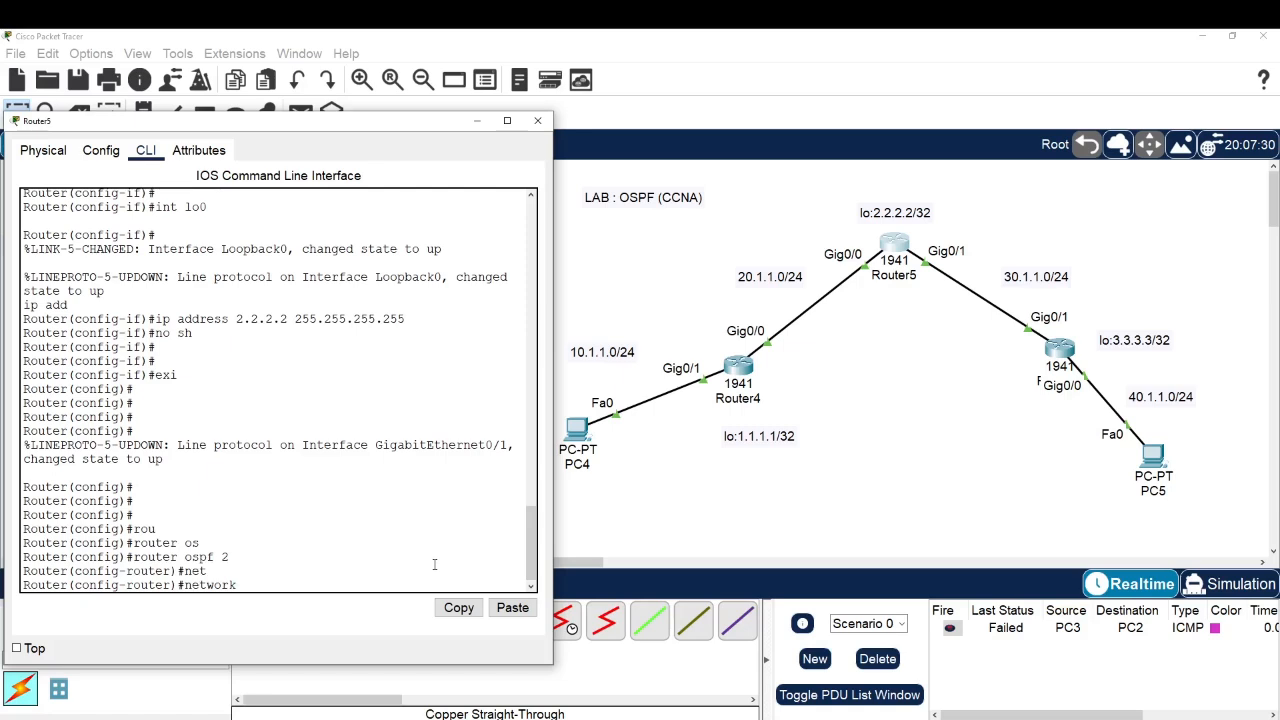
type("20.1.1.0 0.0.0..255")
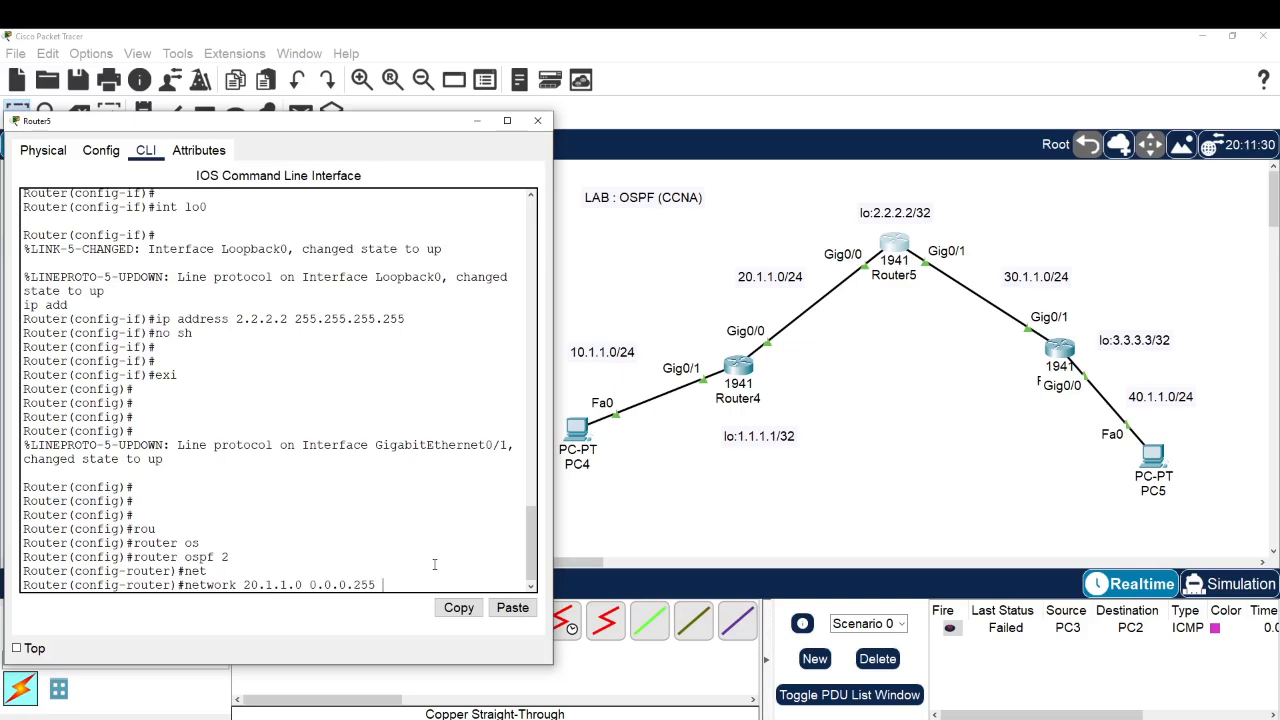
type(" are")
key("Tab")
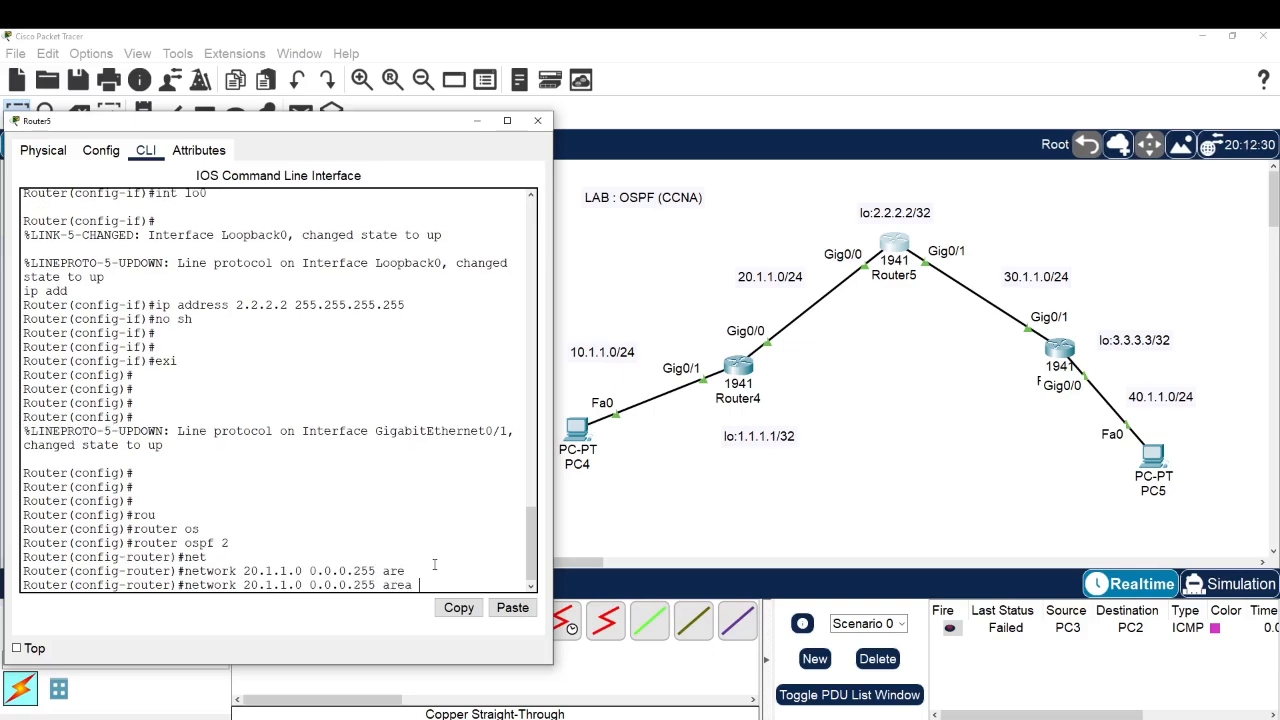
key("Return")
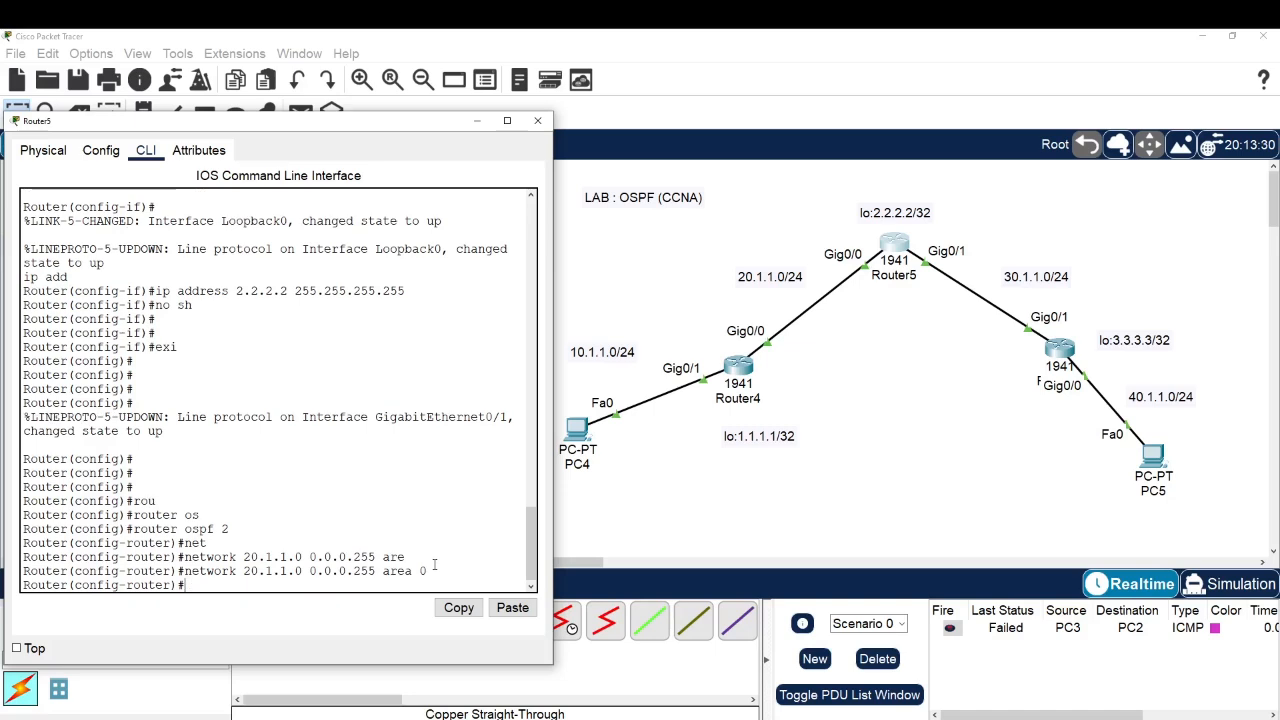
Step: Advertise network 30.1.1.0 with wildcard mask 0.0.0.255 in OSPF area 0 on Router5
type("net")
key("Tab")
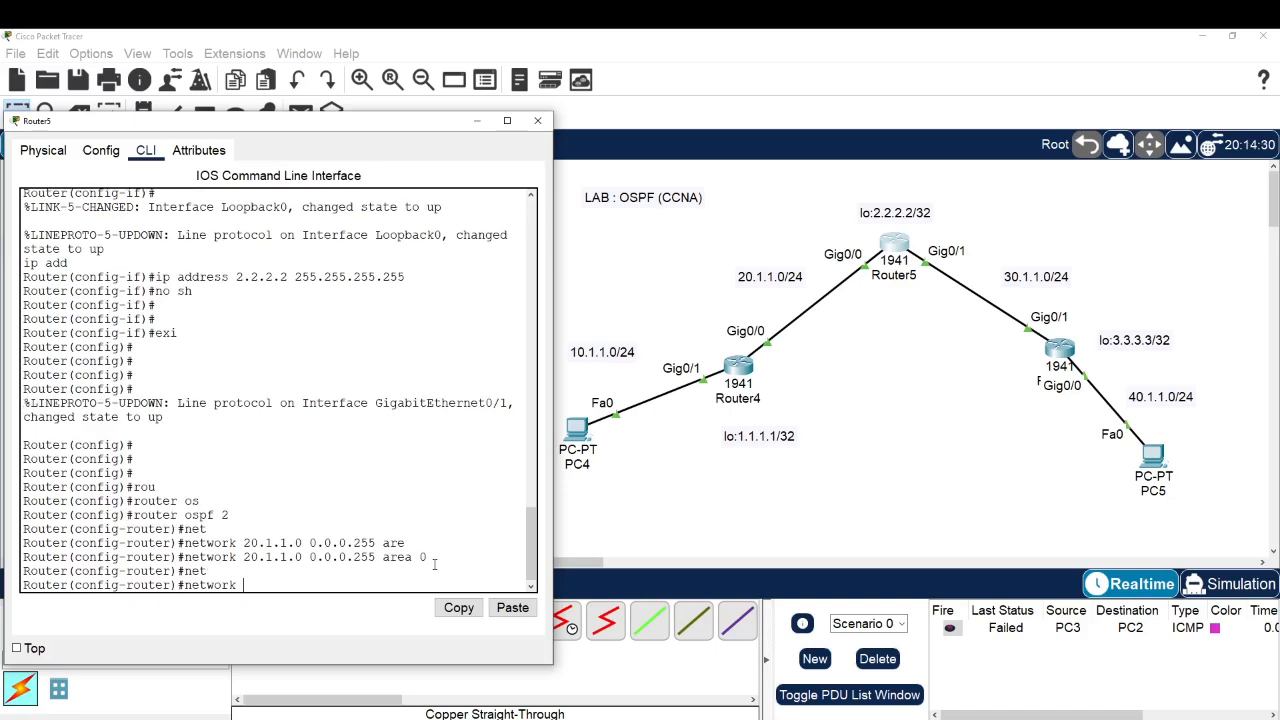
type("30.1.1.0 0.0.0.255 are")
key("Tab")
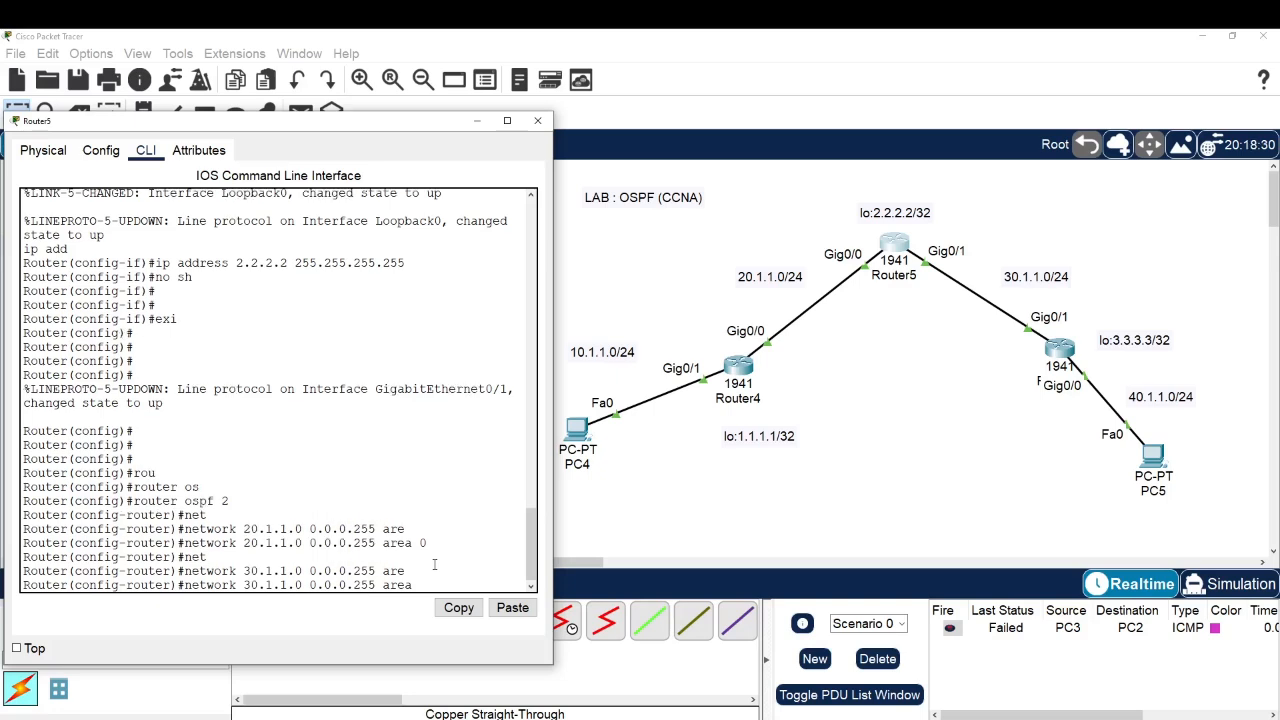
type("0")
key("Return")
key("Return")
Step: Begin another network statement on Router5 and examine the OSPF adjacency message for its process, neighbor, interface and state
type("net")
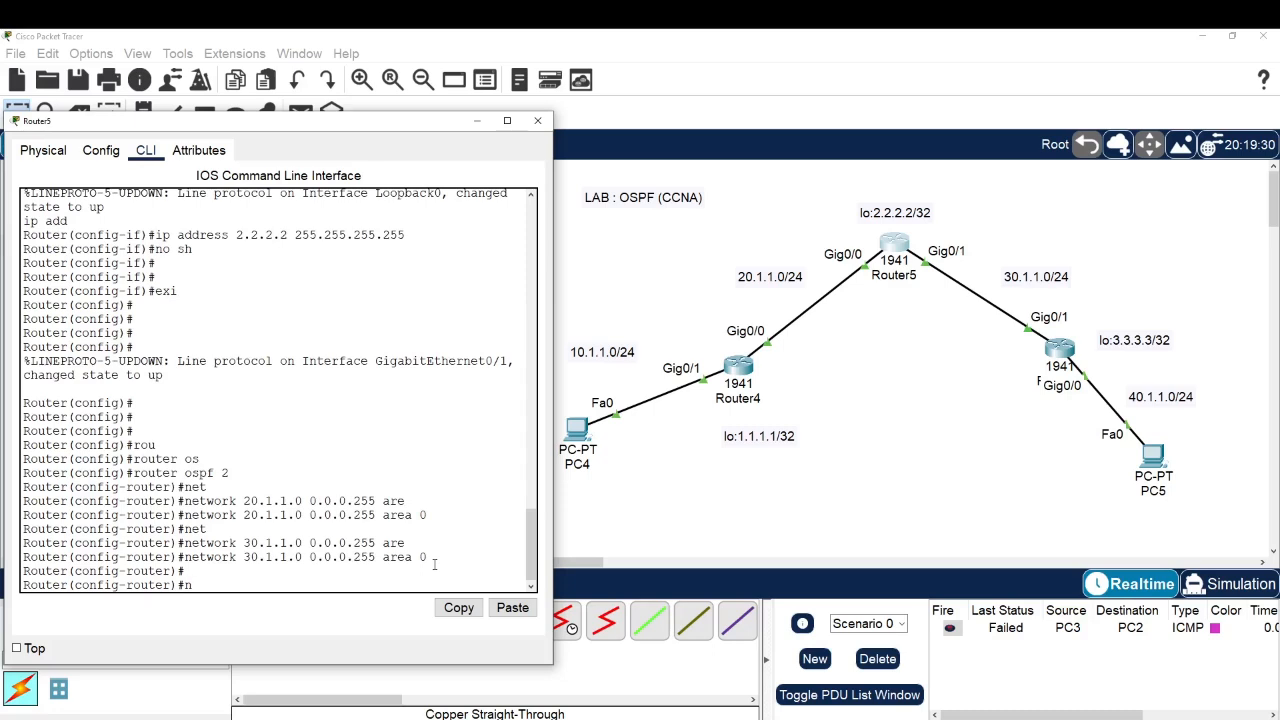
key("Tab")
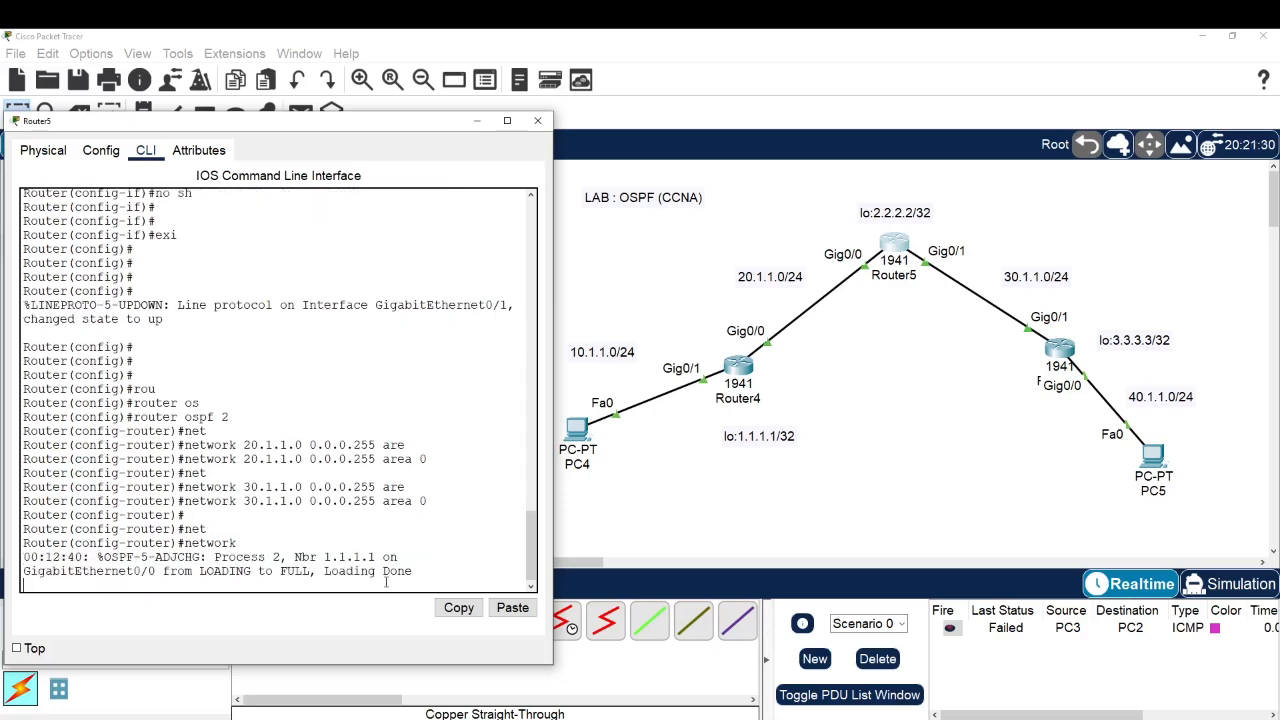
left_click_drag(97, 557, 279, 557)
double_click(277, 557)
double_click(296, 557)
left_click_drag(324, 557, 377, 557)
left_click(320, 557)
left_click_drag(324, 557, 378, 557)
left_click_drag(170, 572, 441, 574)
left_click(422, 583)
left_click_drag(295, 557, 383, 557)
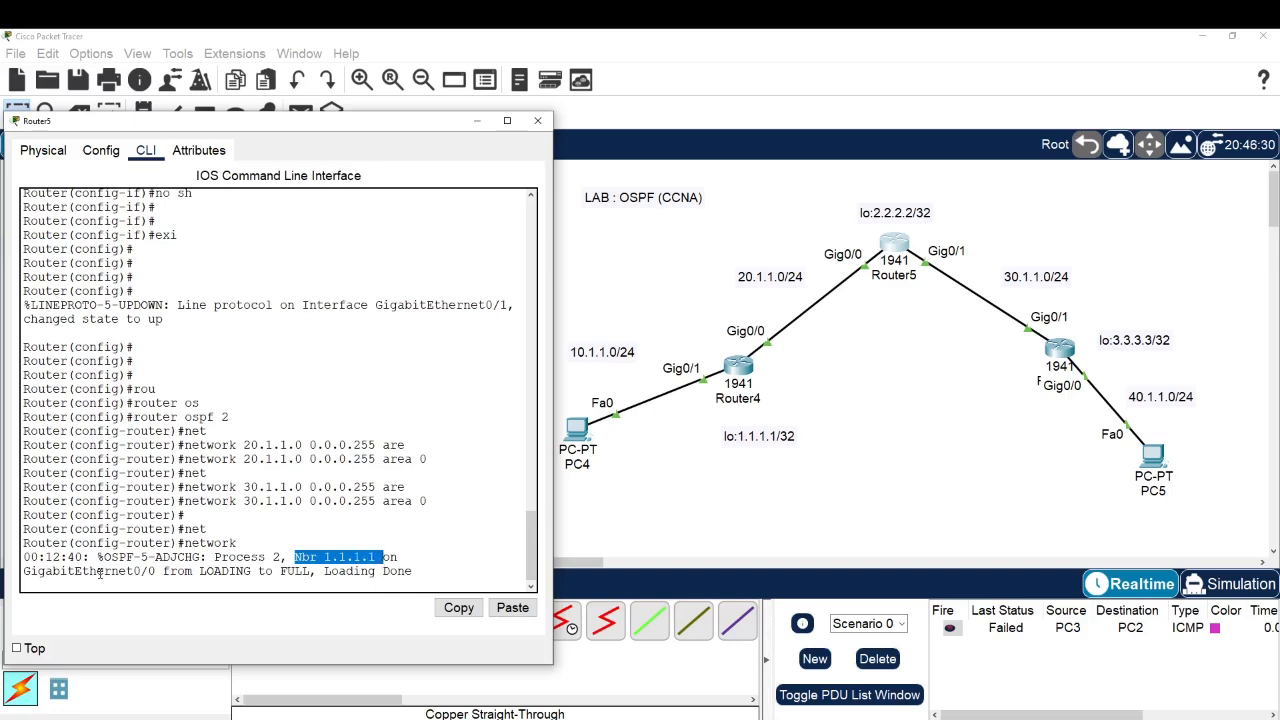
left_click_drag(110, 571, 172, 571)
left_click(300, 581)
Step: Advertise Router5's loopback 2.2.2.2 with wildcard mask 0.0.0.0 in OSPF area 0
key("Return")
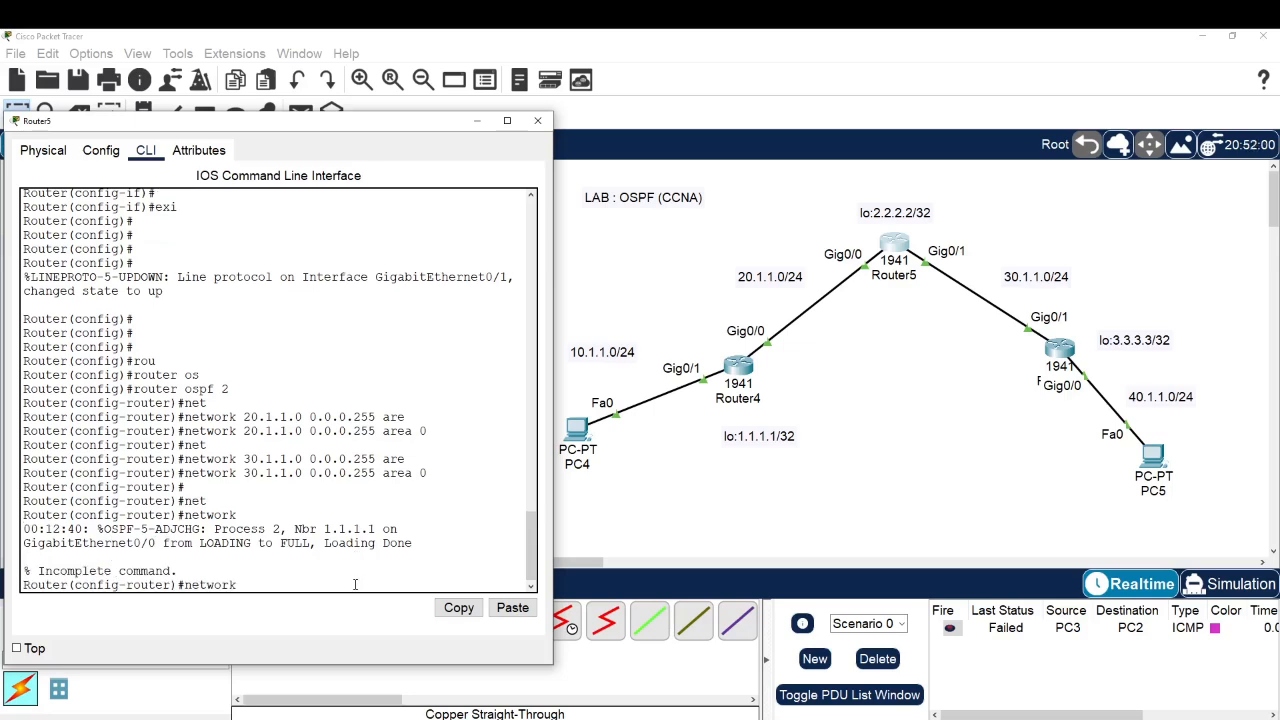
type("2.2.2.2 0.0.0.0 are")
key("Tab")
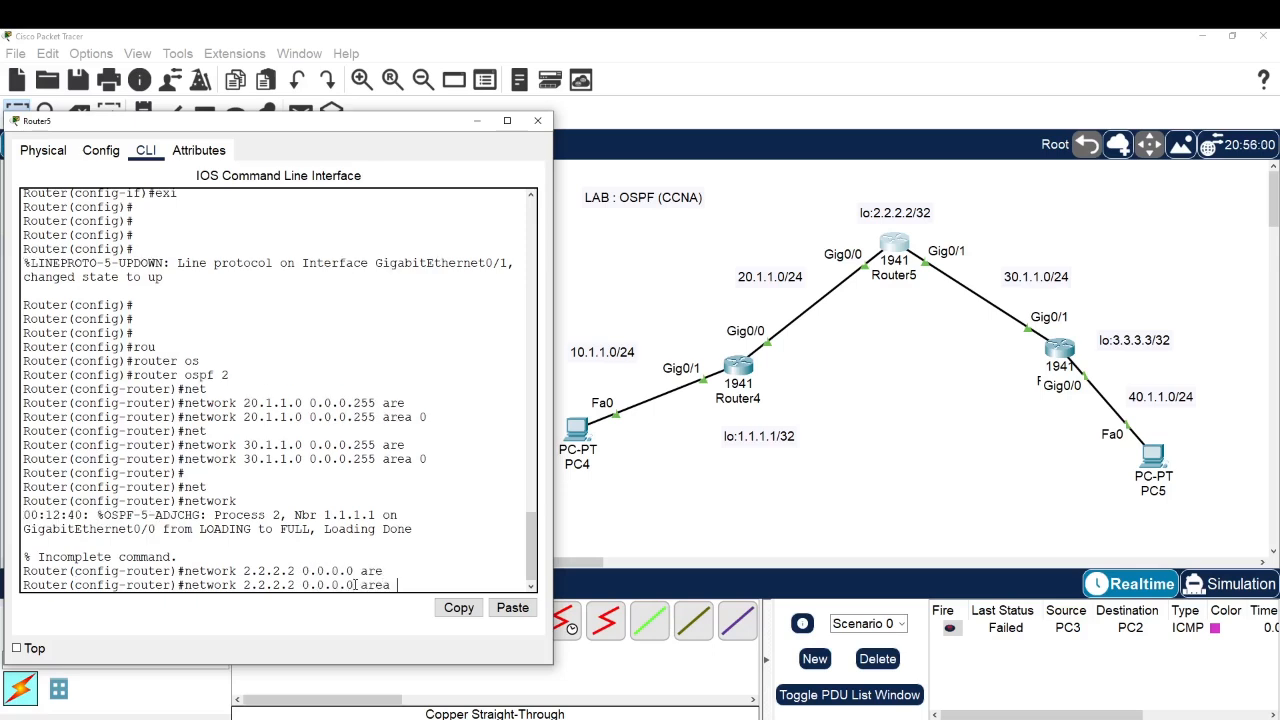
type("0")
key("Return")
key("Return")
key("Return")
key("Return")
key("Return")
Step: Leave OSPF and global configuration on Router5, returning to the privileged EXEC prompt
type("exi")
key("Return")
key("Return")
key("Return")
key("Return")
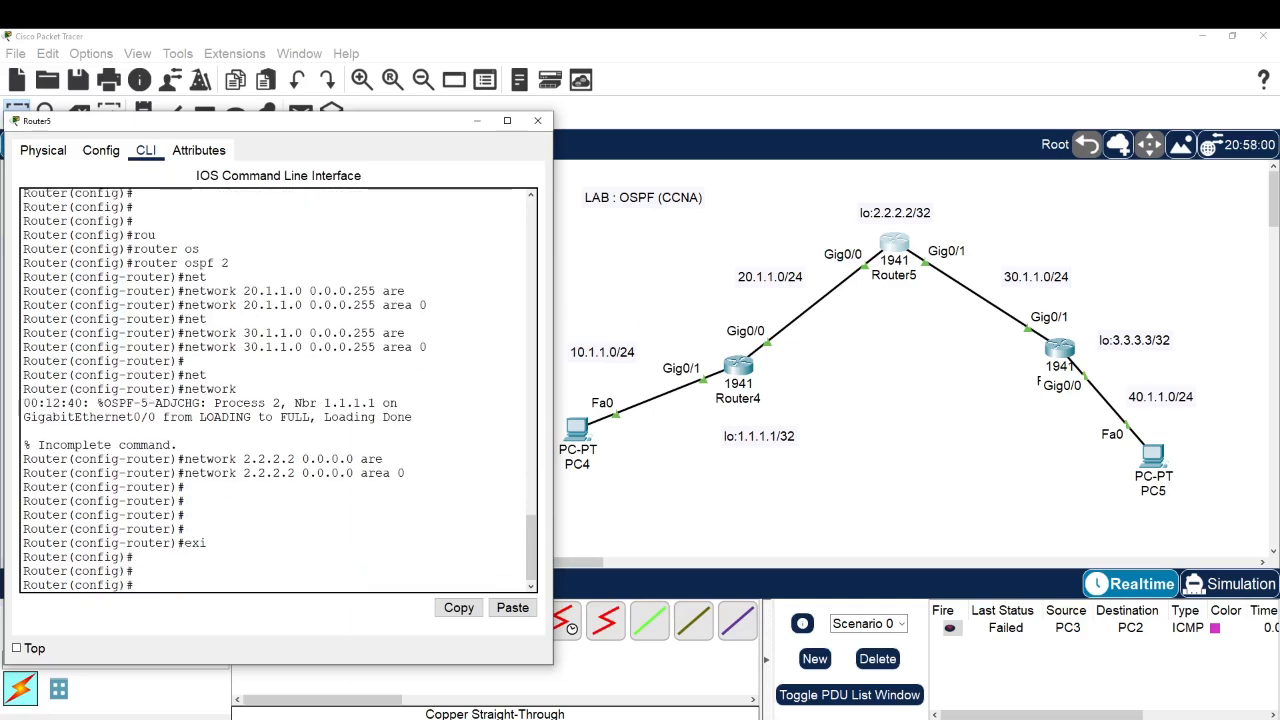
type("exi")
key("Return")
key("Return")
Step: Display Router5's routing table with show ip route and examine the OSPF entry for Router4's loopback
type("sh ")
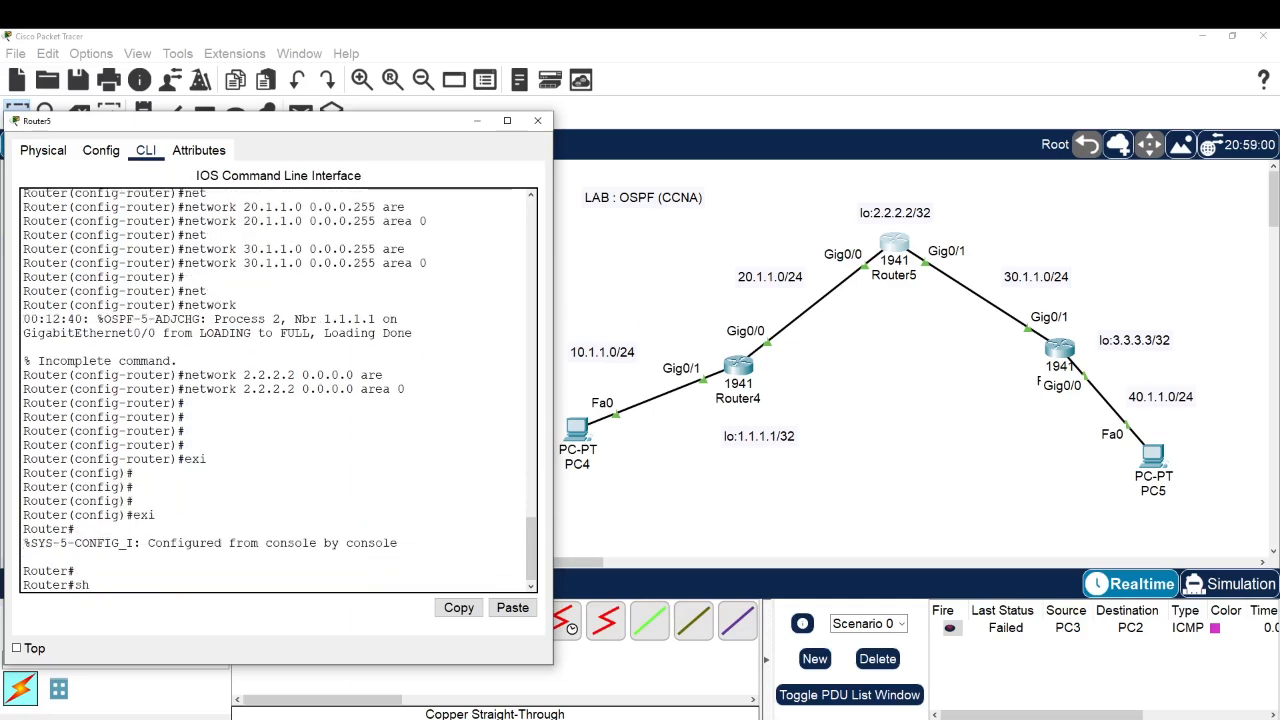
type("ip ro")
key("Return")
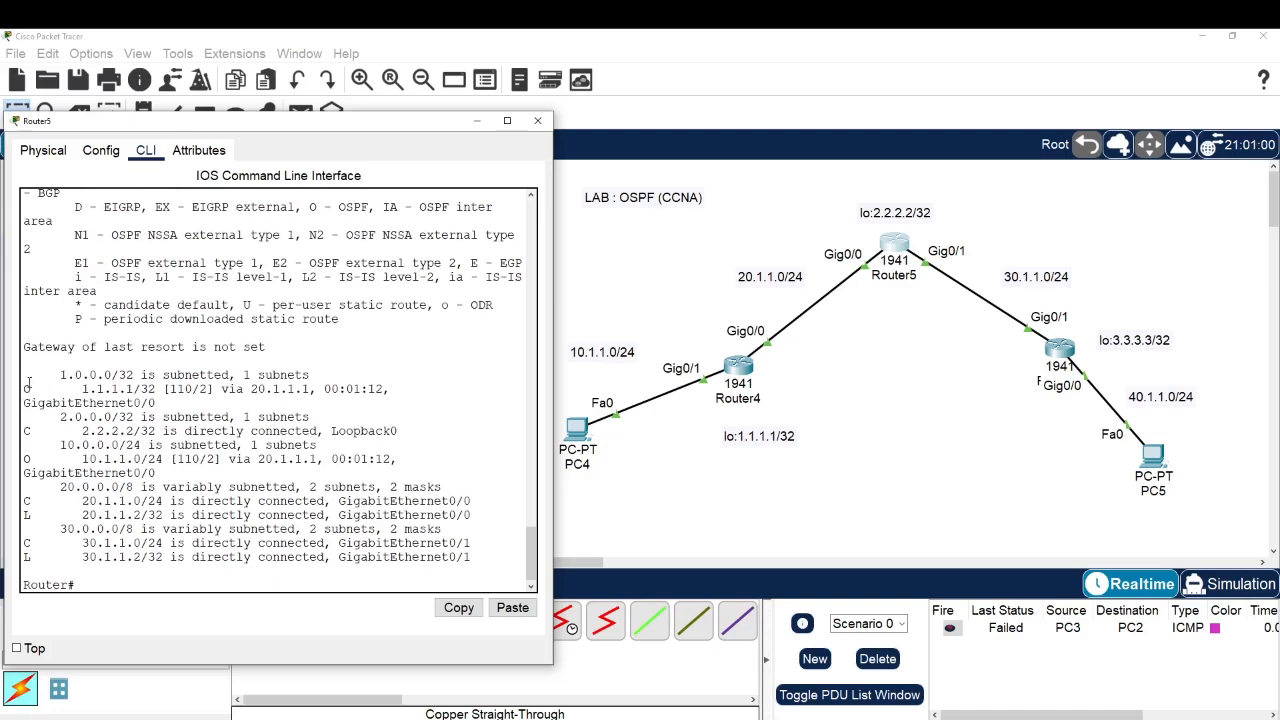
left_click_drag(26, 388, 49, 386)
left_click_drag(310, 207, 370, 208)
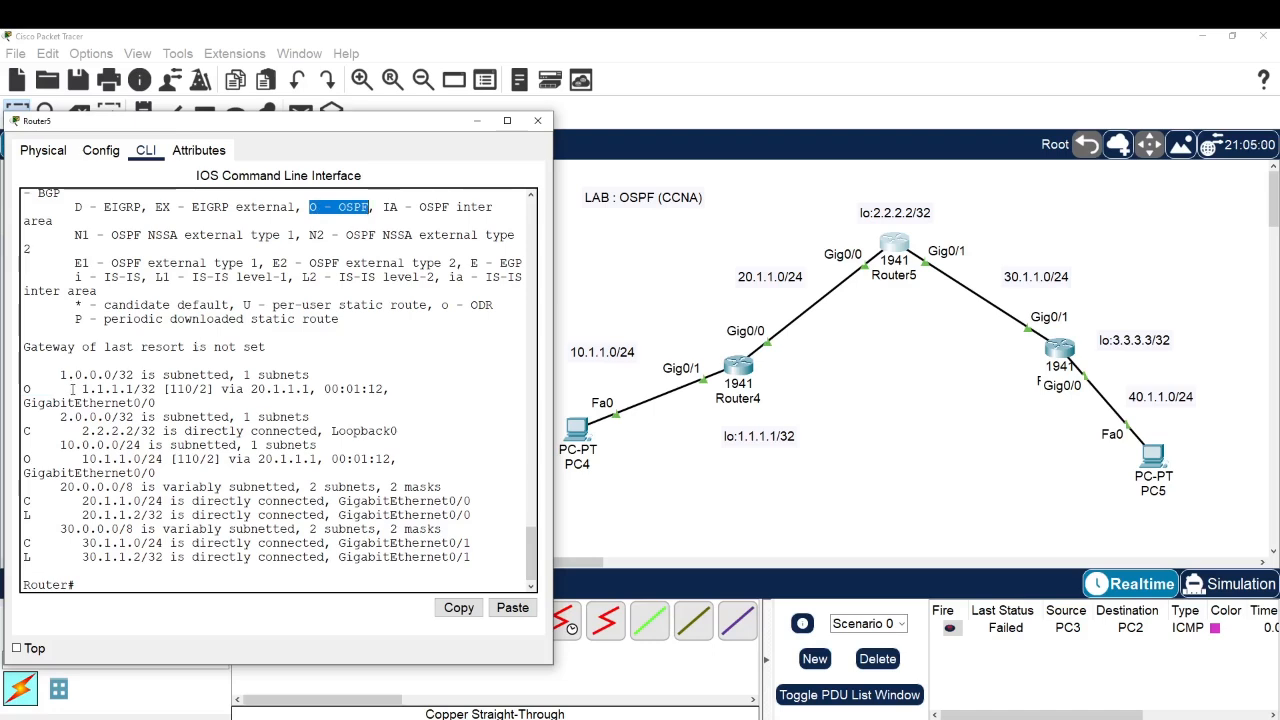
left_click_drag(74, 389, 194, 389)
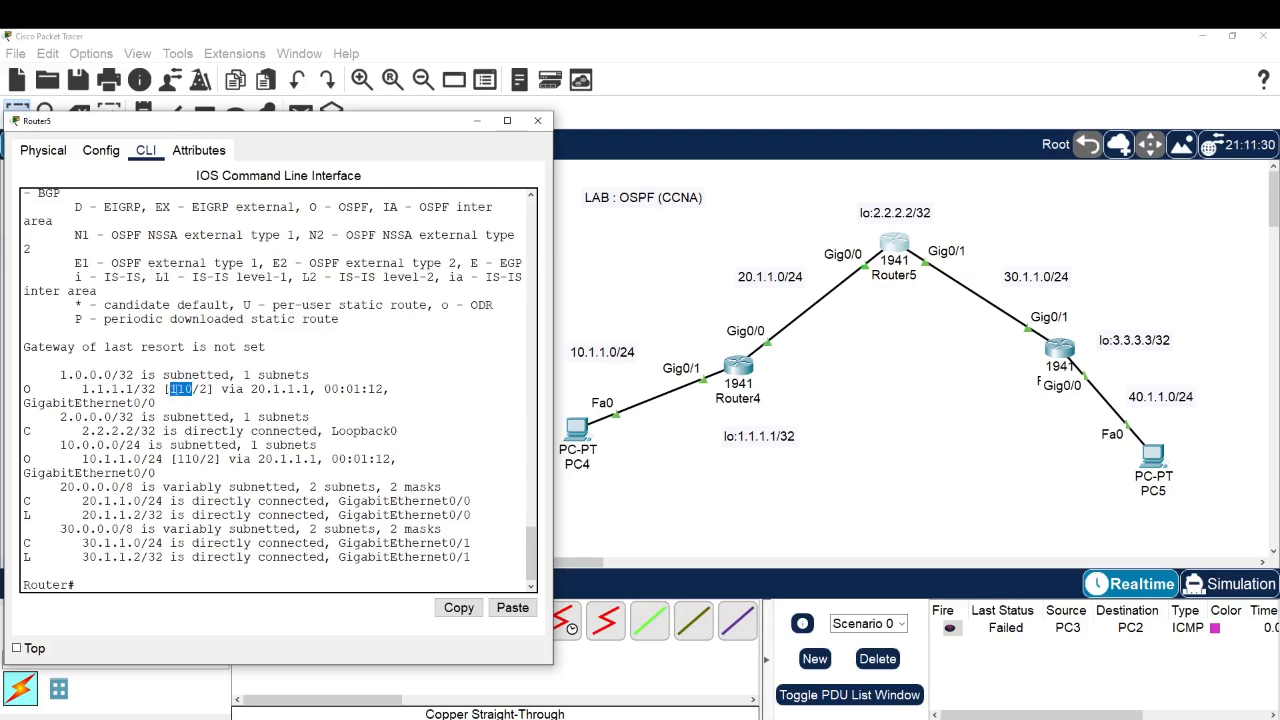
left_click(169, 389)
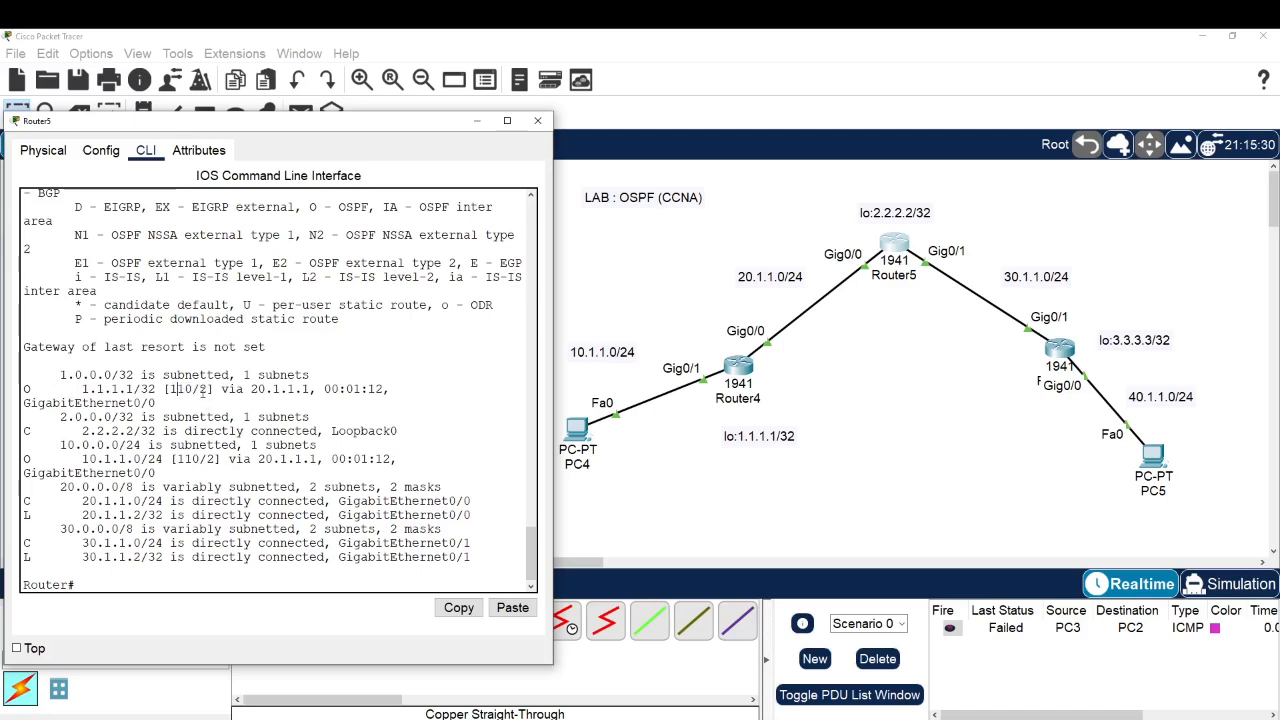
left_click_drag(199, 390, 207, 390)
left_click_drag(252, 390, 312, 390)
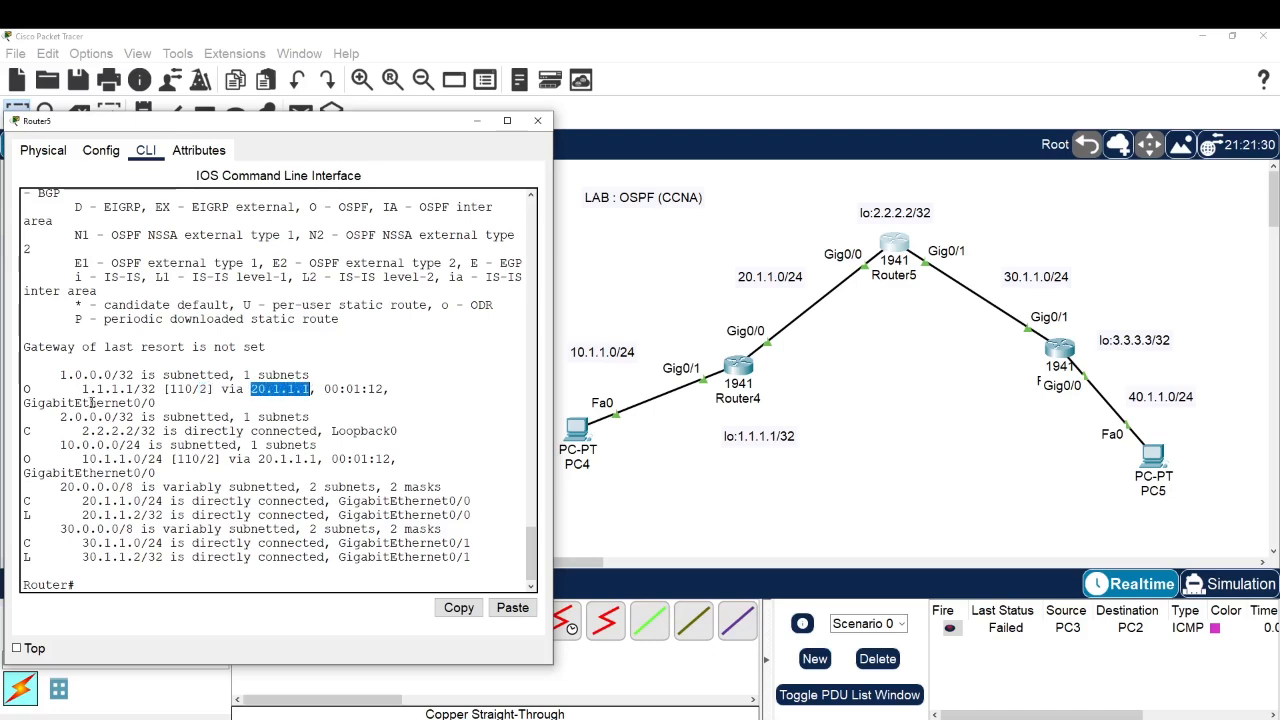
left_click_drag(91, 402, 156, 402)
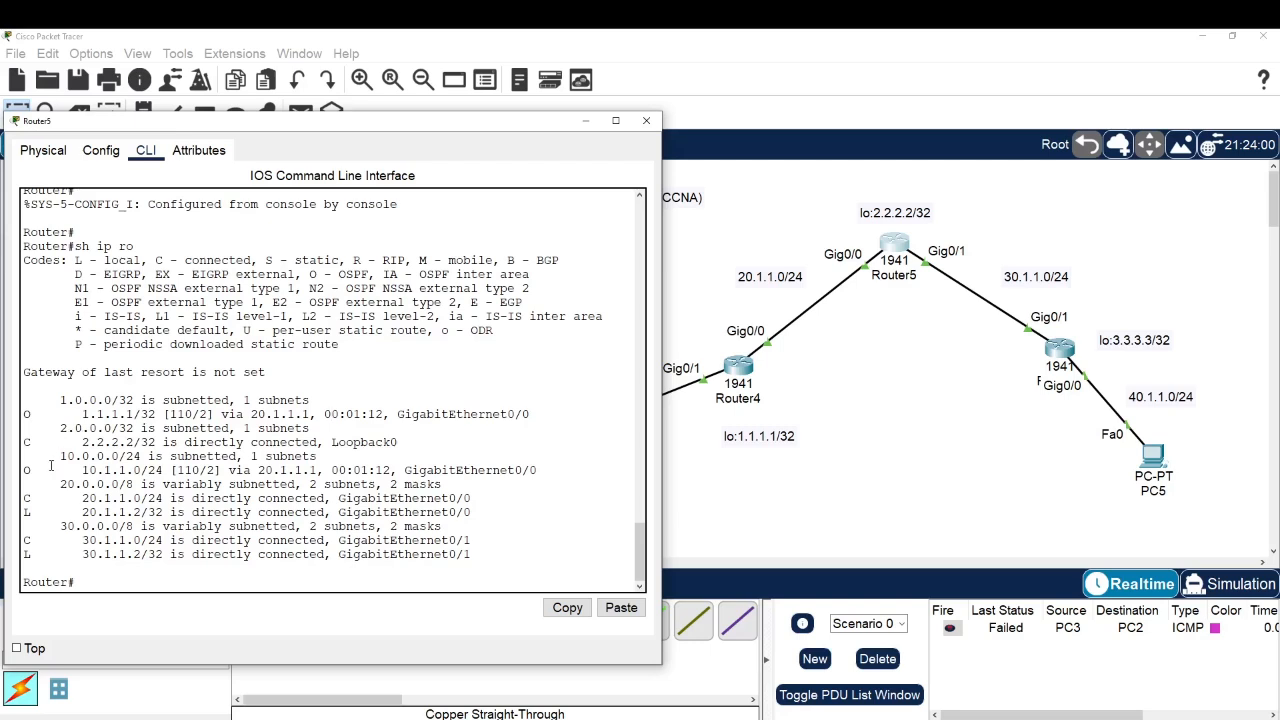
Step: Examine Router5's OSPF route to 10.1.1.0/24 and its connected 20.1.1.0 entries, comparing them with the topology
left_click_drag(38, 470, 536, 470)
left_click(186, 470)
left_click(207, 470)
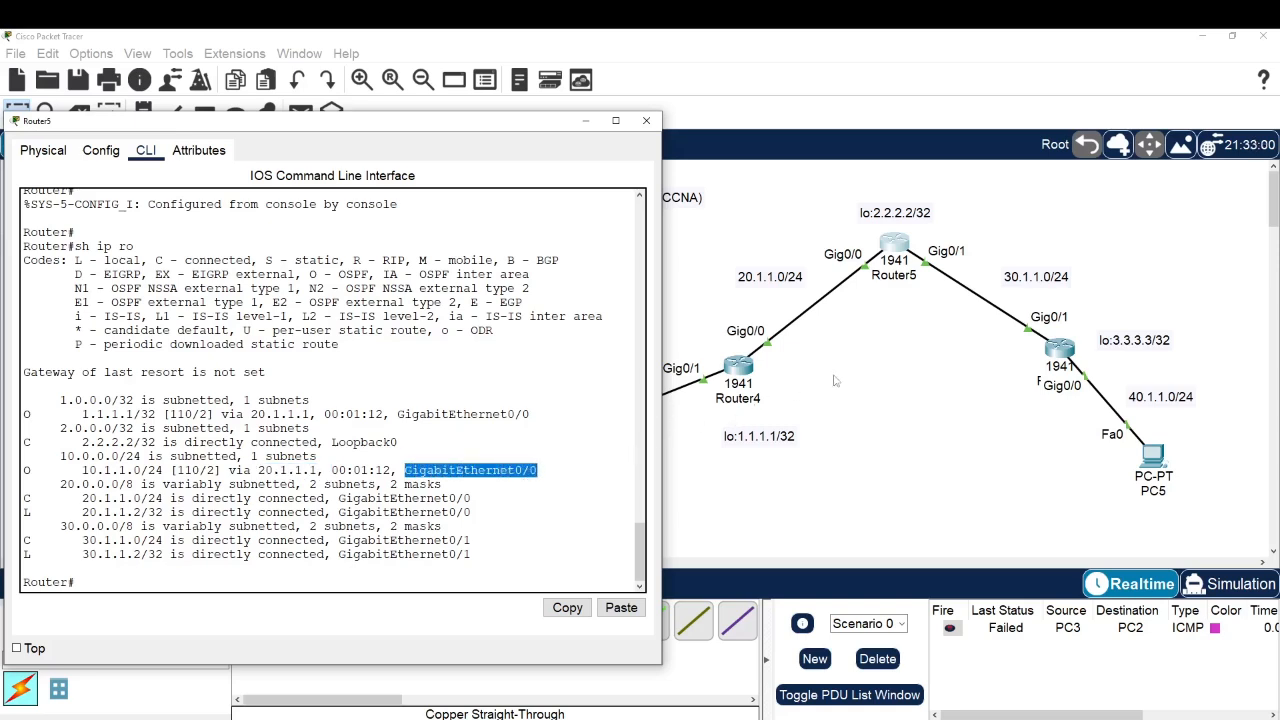
left_click(772, 256)
left_click_drag(815, 226, 744, 371)
left_click_drag(675, 285, 830, 450)
left_click(660, 450)
left_click_drag(64, 462, 238, 466)
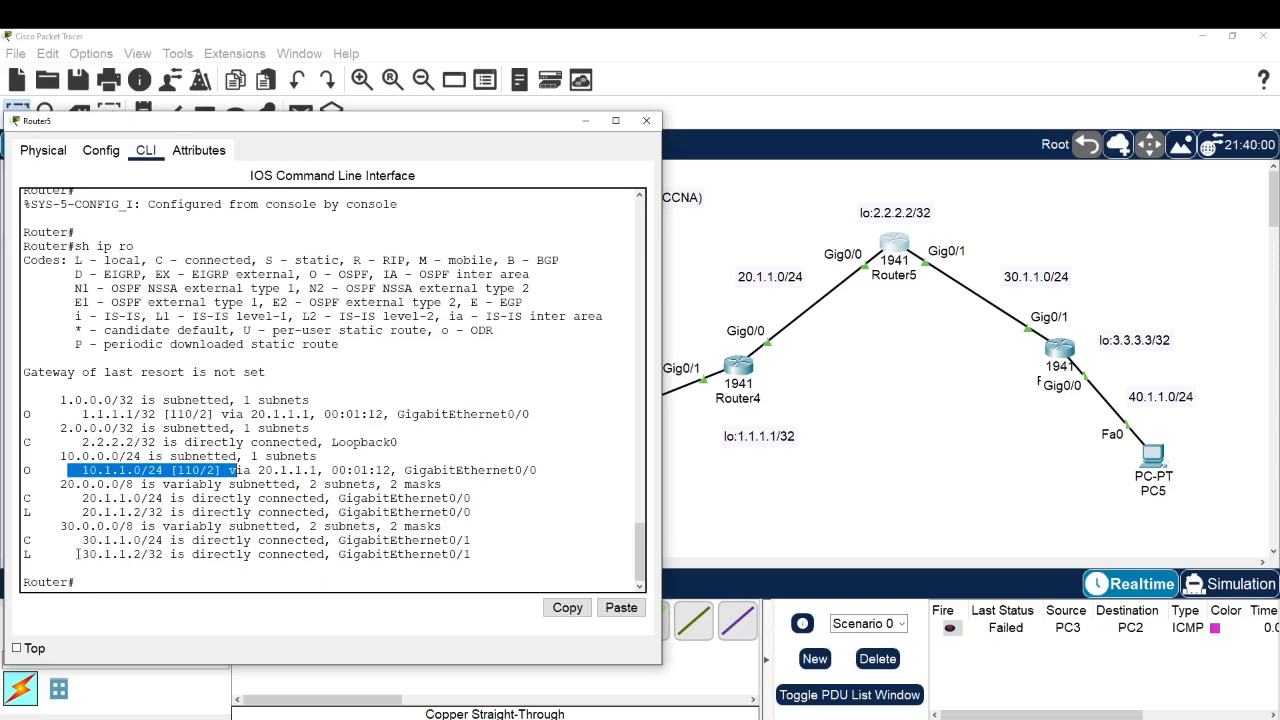
left_click_drag(53, 498, 478, 512)
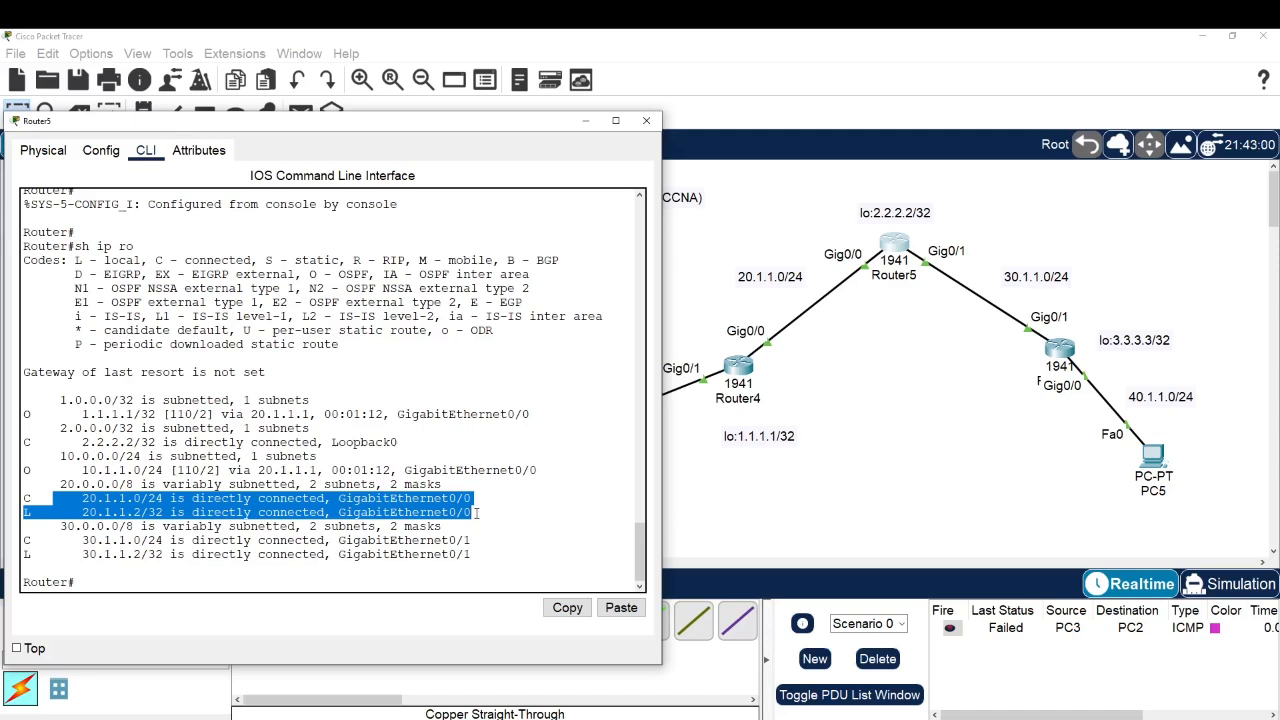
left_click_drag(80, 470, 158, 470)
left_click_drag(74, 412, 193, 414)
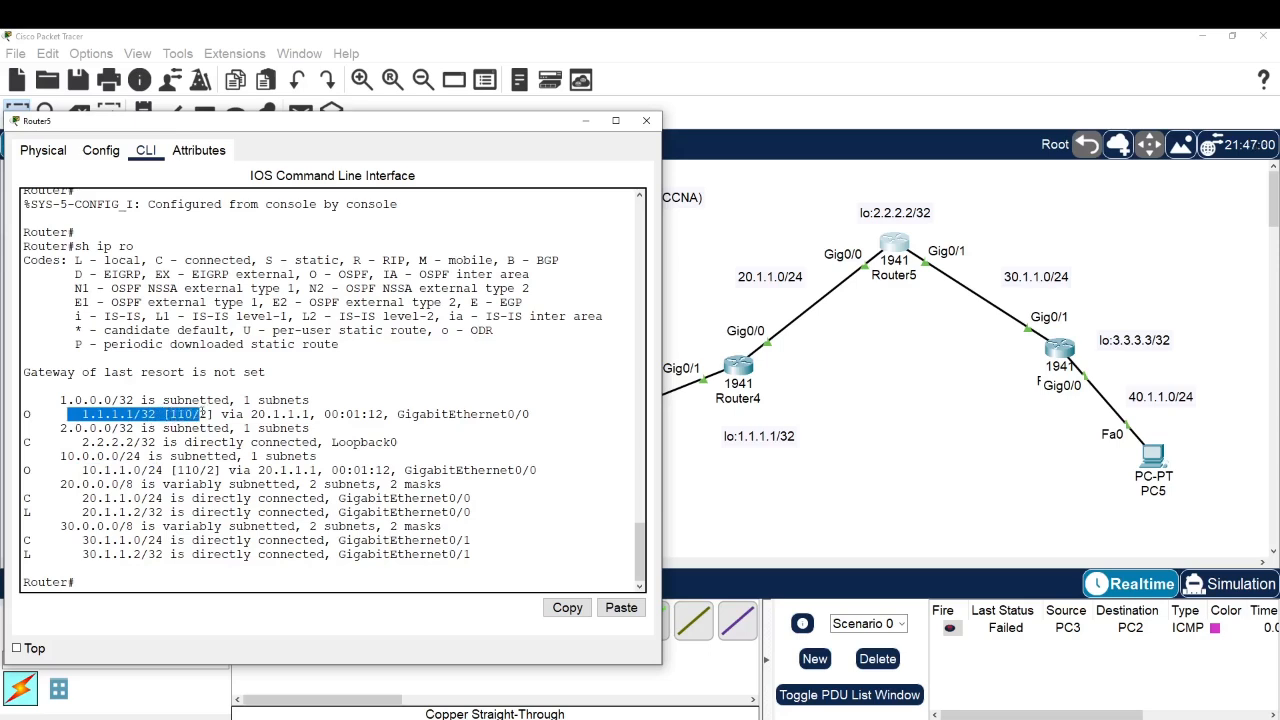
left_click_drag(202, 414, 207, 414)
left_click_drag(75, 470, 172, 470)
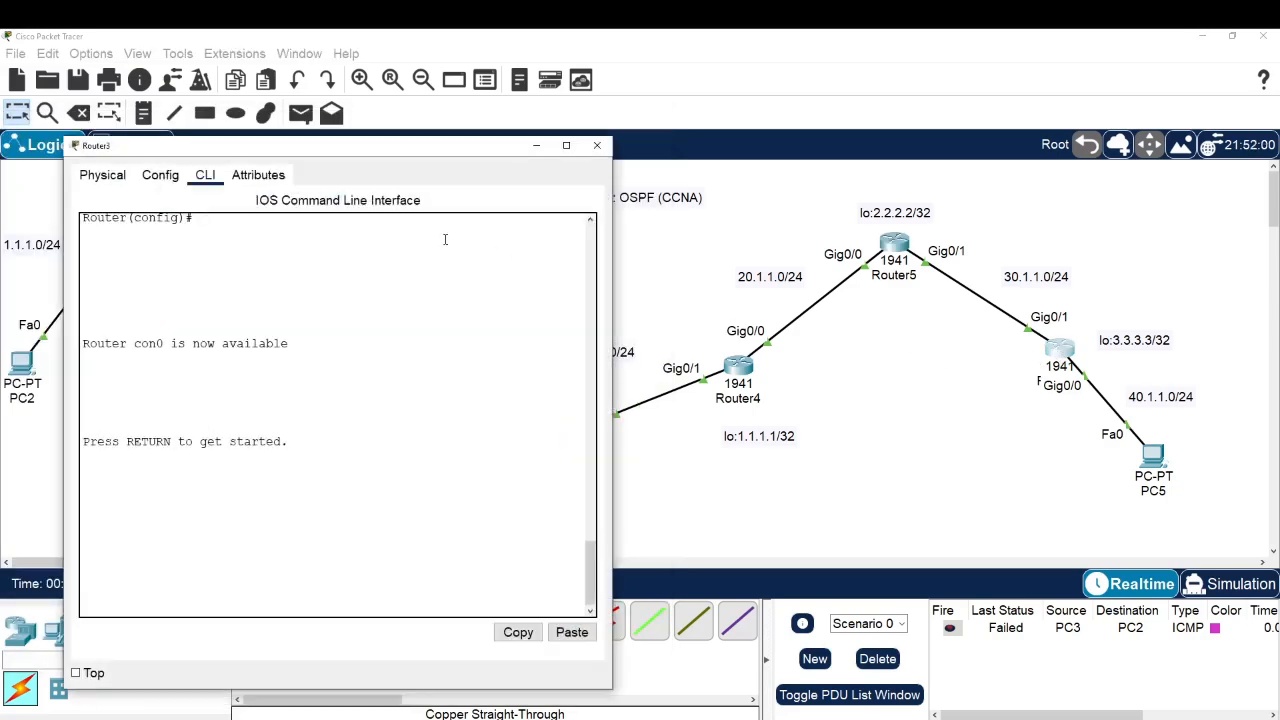
Step: Open Router3's command line beside the OSPF topology and enter privileged EXEC mode
left_click_drag(390, 153, 339, 130)
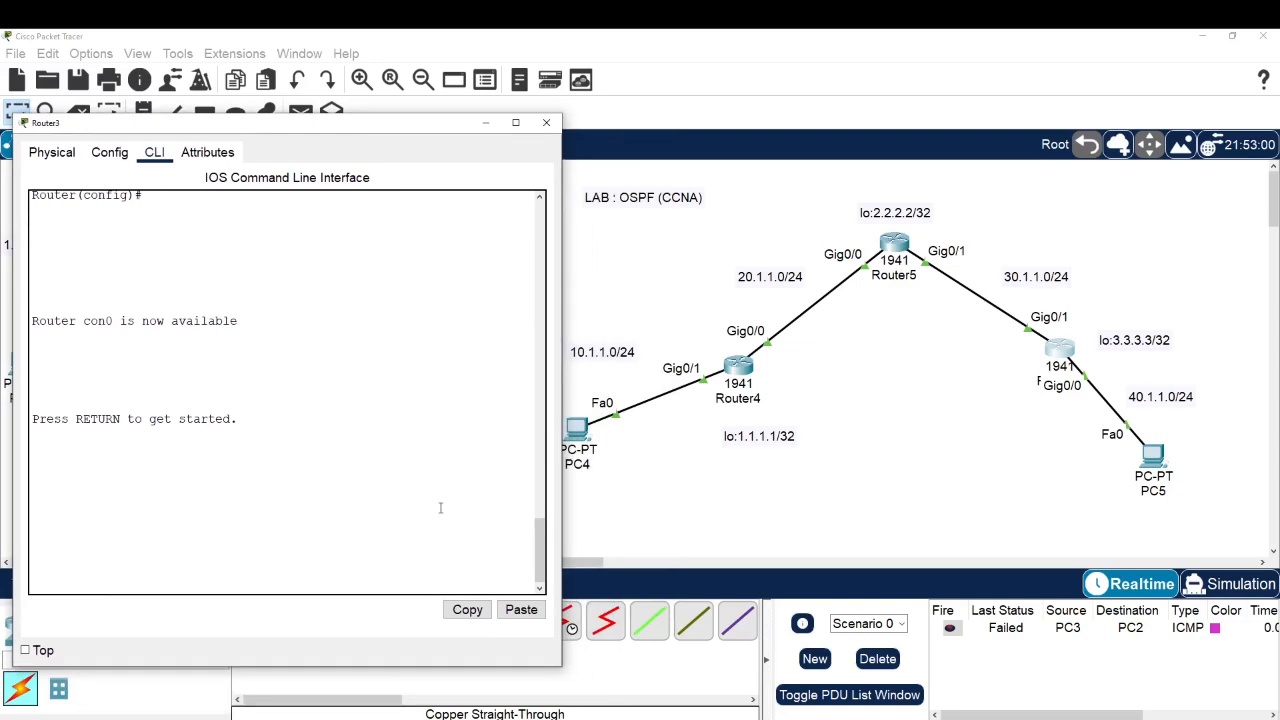
key("Return")
key("Return")
key("Return")
key("Return")
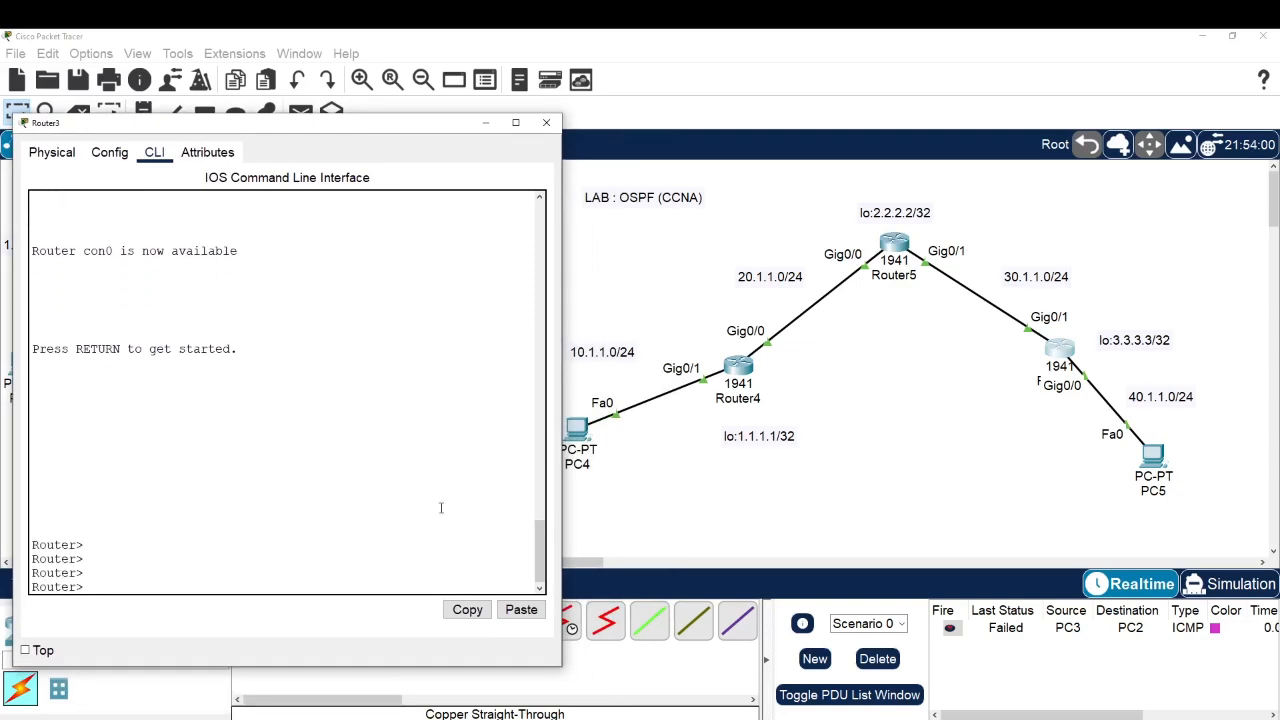
left_click_drag(574, 374, 650, 320)
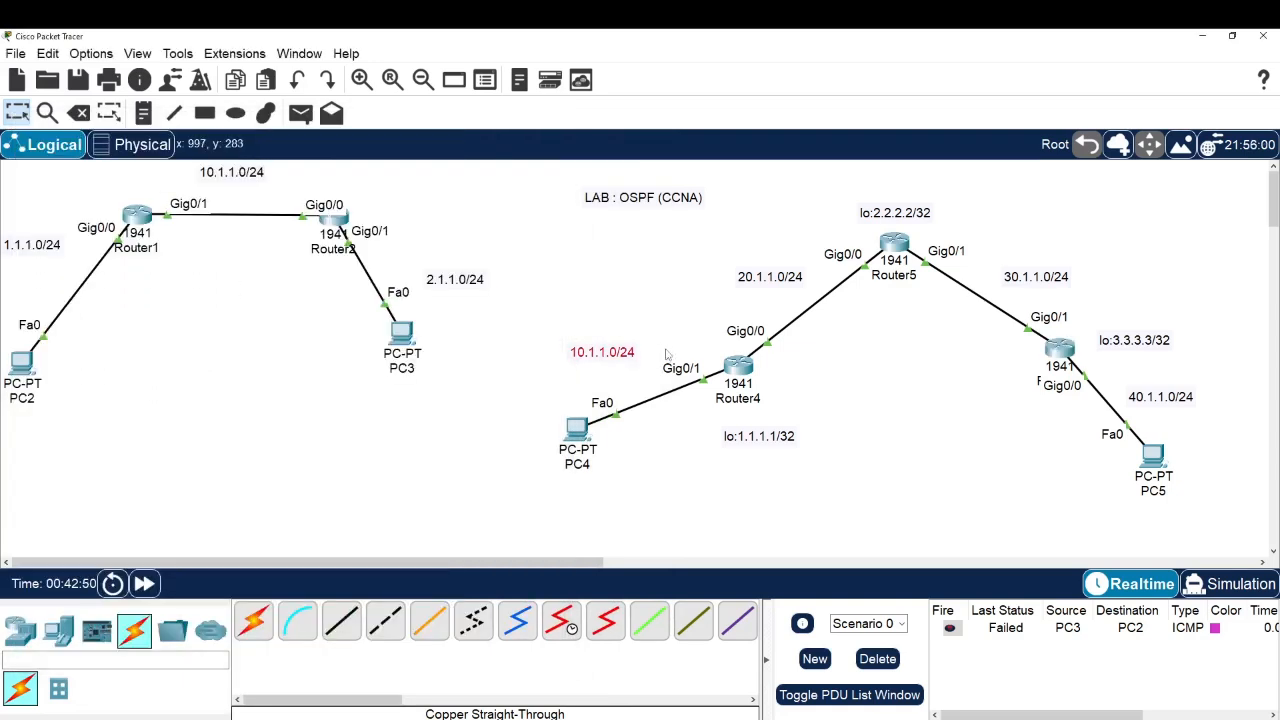
left_click_drag(1018, 390, 1118, 334)
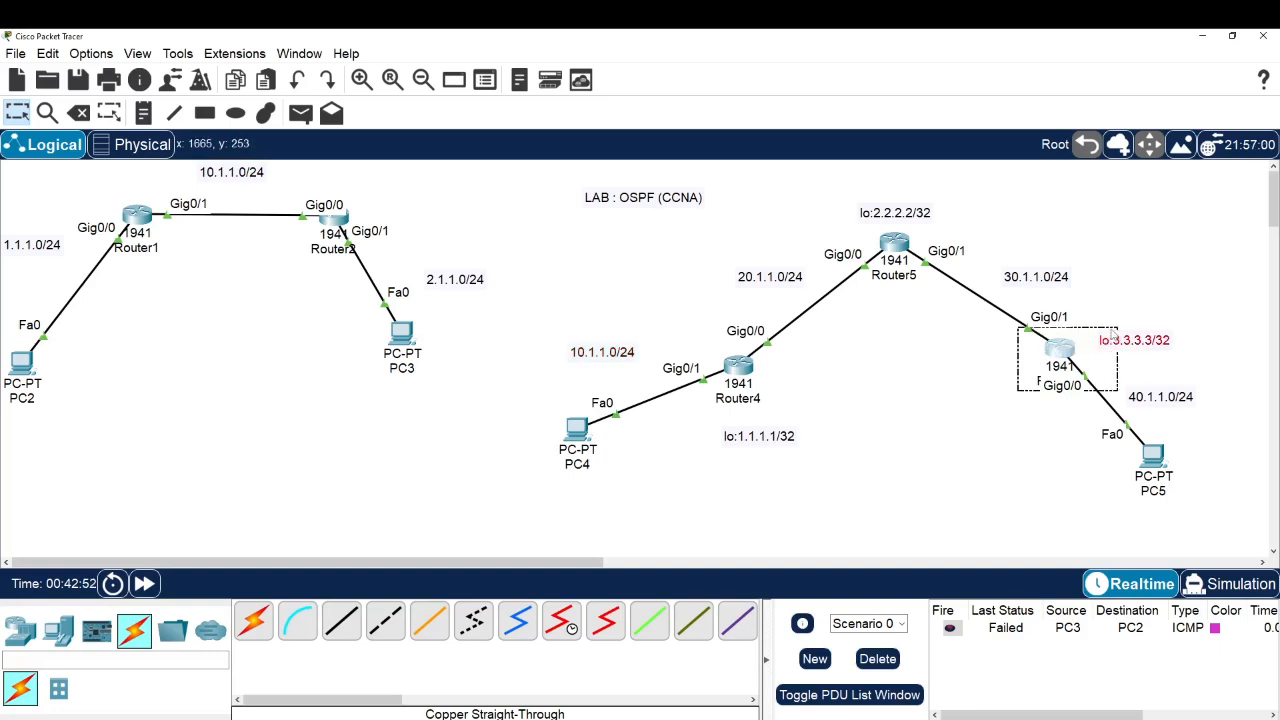
left_click(966, 378)
left_click(1060, 348)
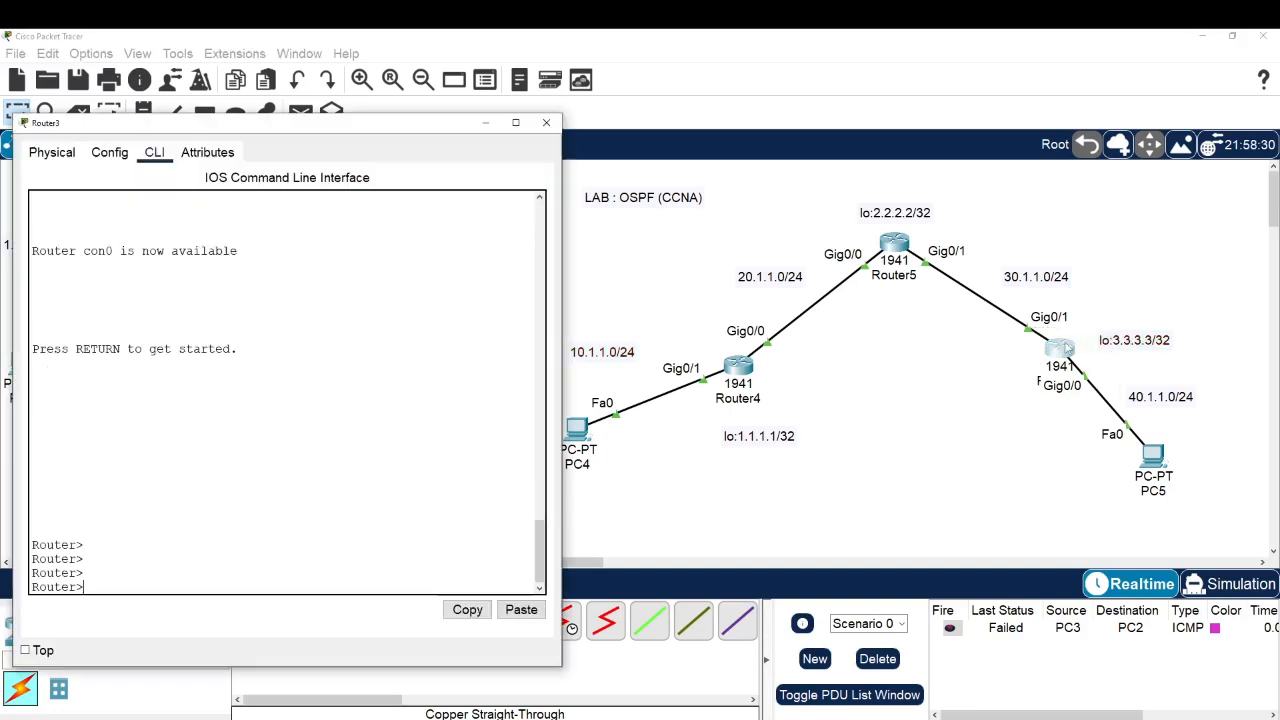
type("en")
key("Return")
key("Return")
key("Return")
Step: Display Router3's routing table with show ip route and review its connected networks and loopback entry
type("con")
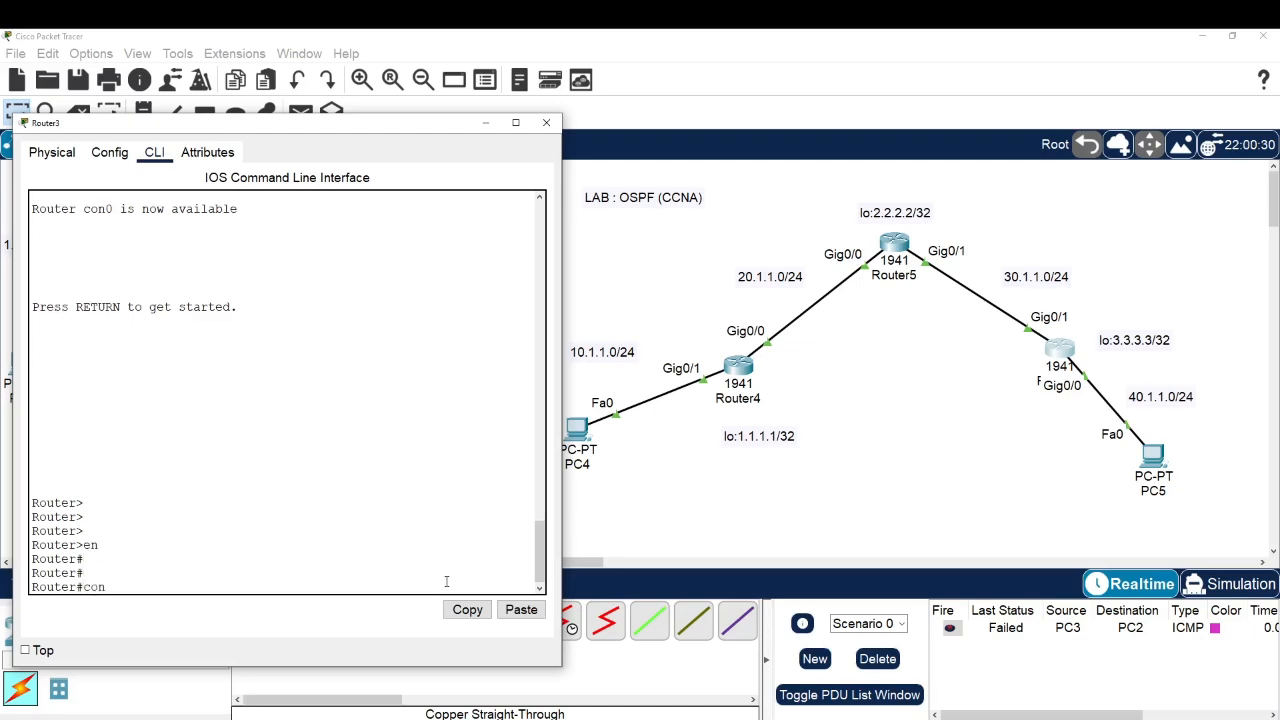
key("BackSpace")
key("BackSpace")
key("BackSpace")
type("sh ip ro")
key("Return")
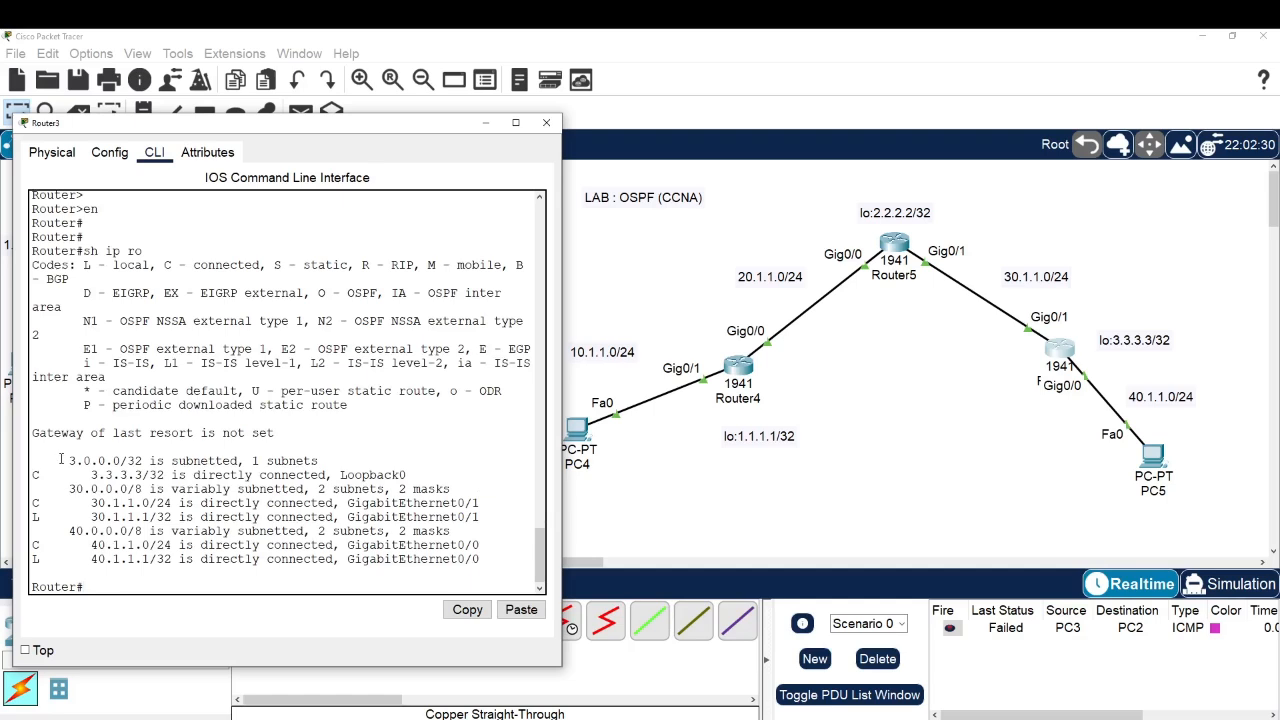
left_click_drag(60, 459, 166, 560)
left_click(168, 541)
left_click_drag(84, 475, 146, 475)
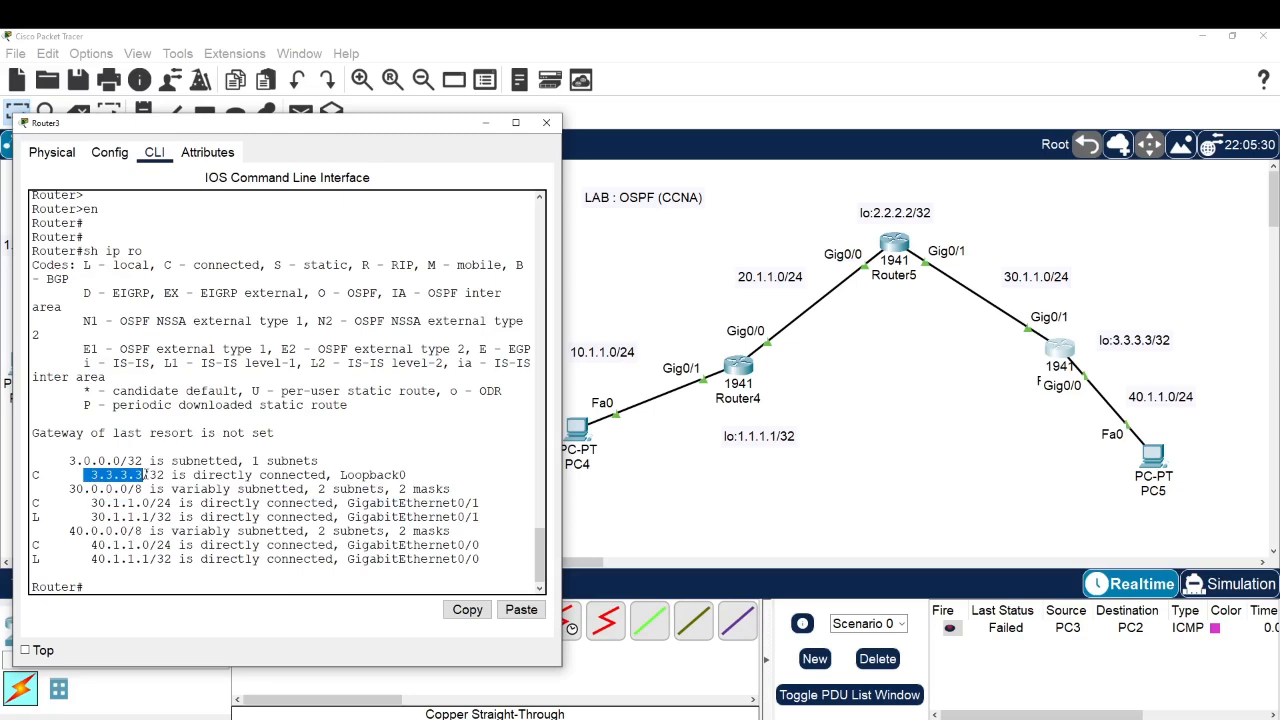
Step: Enter global configuration mode on Router3 with conf t
left_click(218, 586)
type("c")
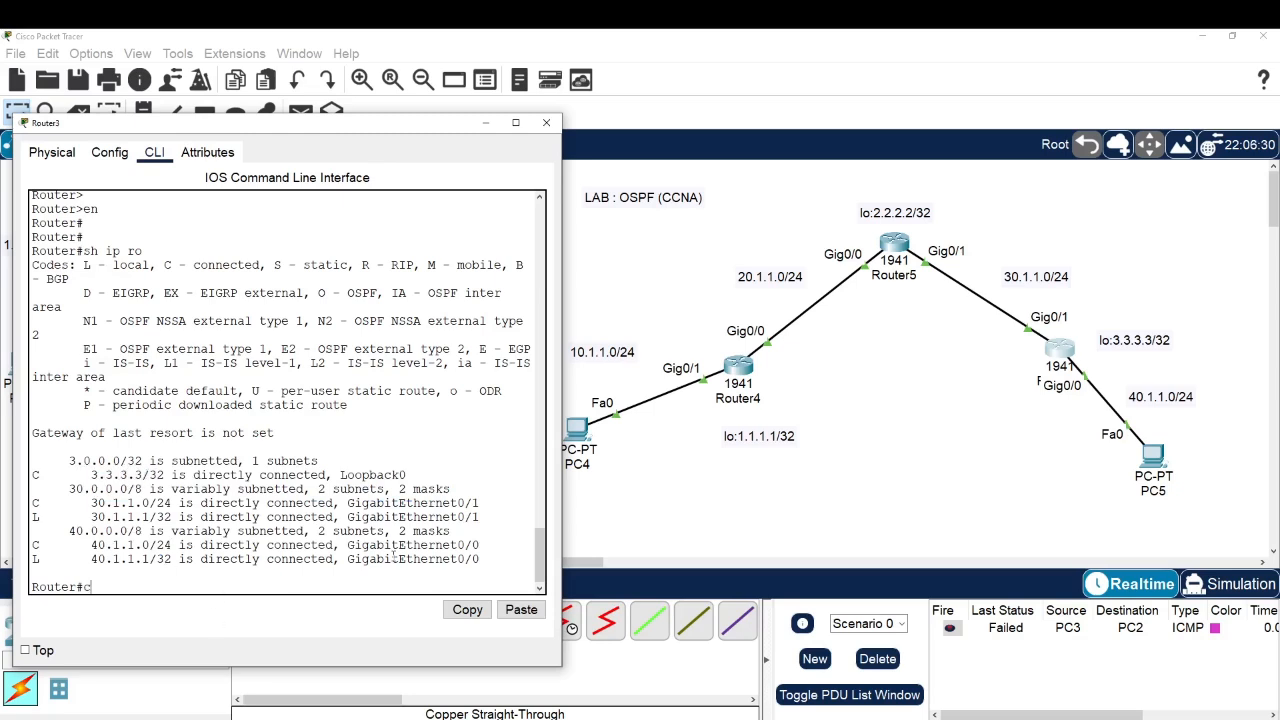
type("onf t")
key("Return")
key("Return")
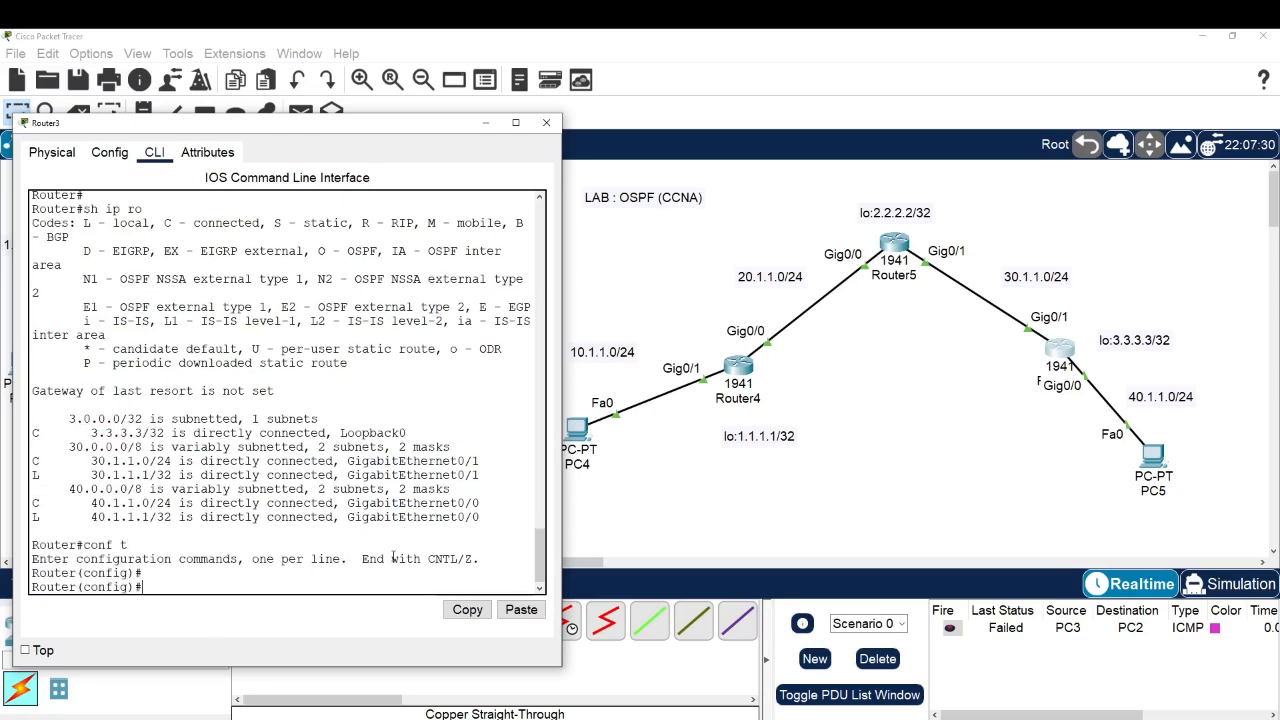
Step: Start OSPF process 3 on Router3 with router ospf 3
type("rou")
key("Tab")
type("os")
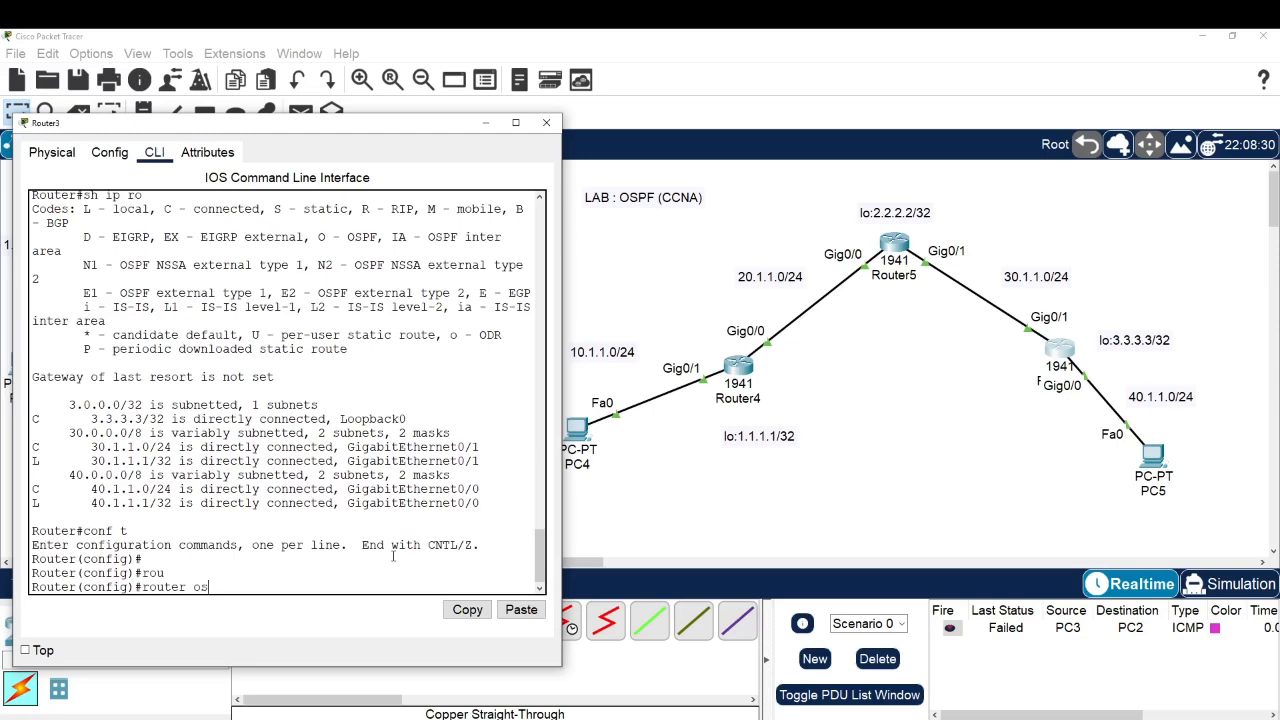
key("Tab")
type("3")
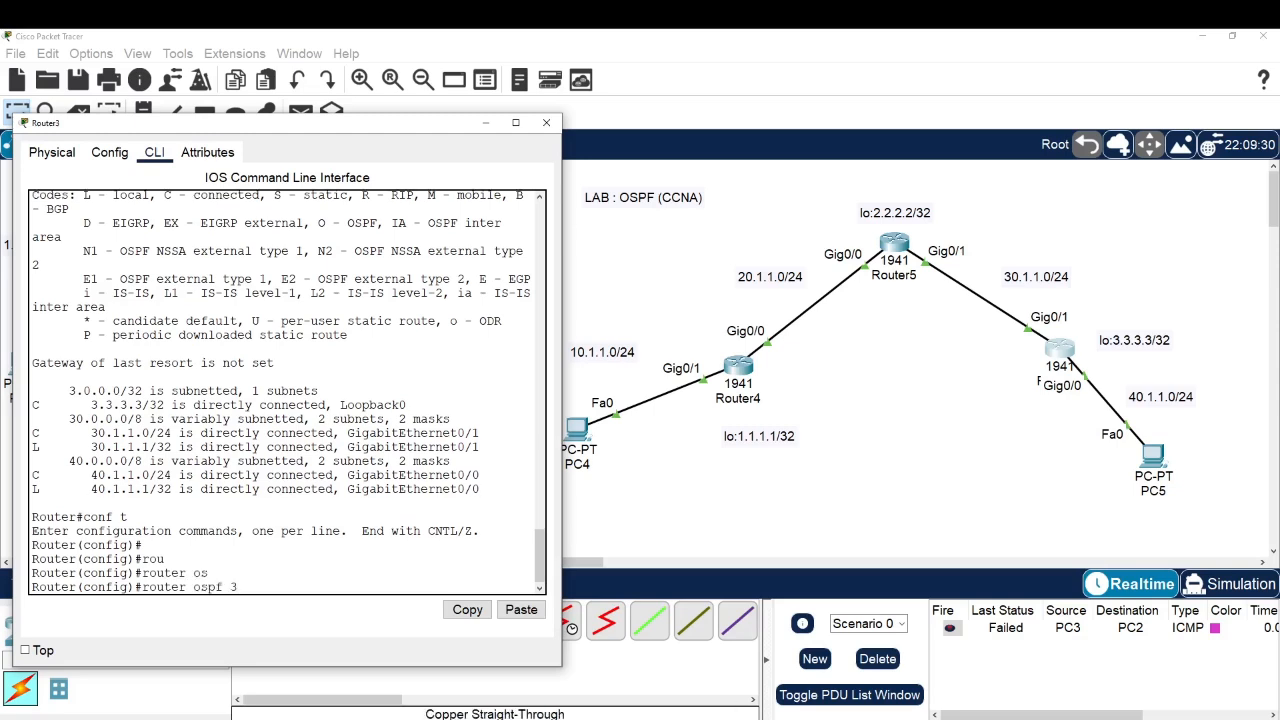
key("Return")
Step: Advertise network 30.1.1.0 with wildcard 0.0.0.255 in area 0 on Router3
type("net")
key("Tab")
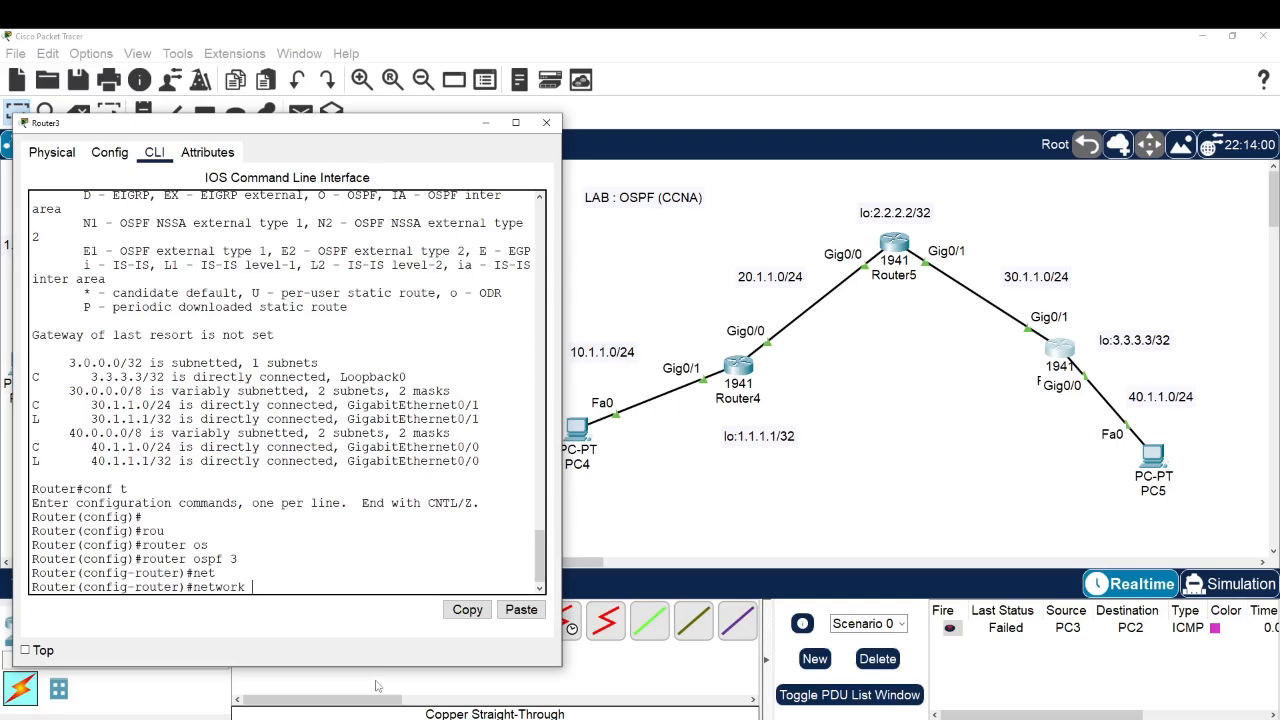
type("30.1.1.0 0.0.0.255 ar")
key("Tab")
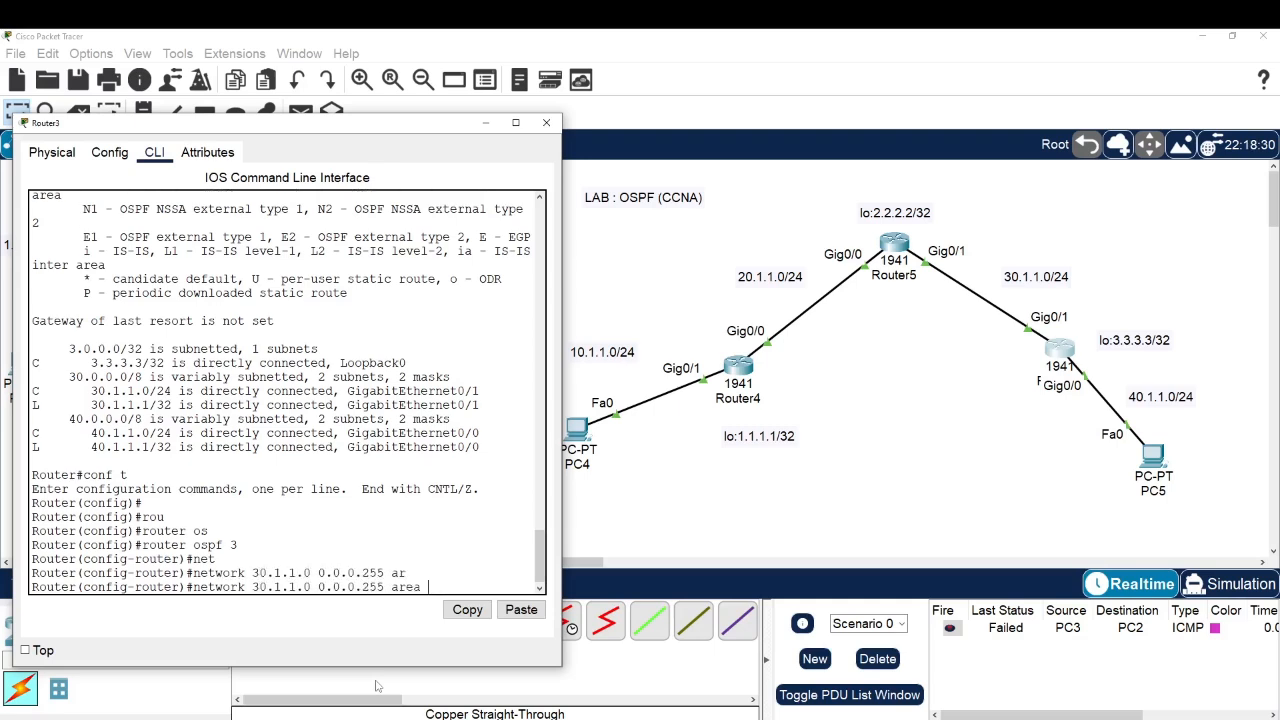
type("0")
key("Return")
Step: Advertise network 40.1.1.0 with wildcard 0.0.0.255 in area 0 on Router3
type("net")
key("Tab")
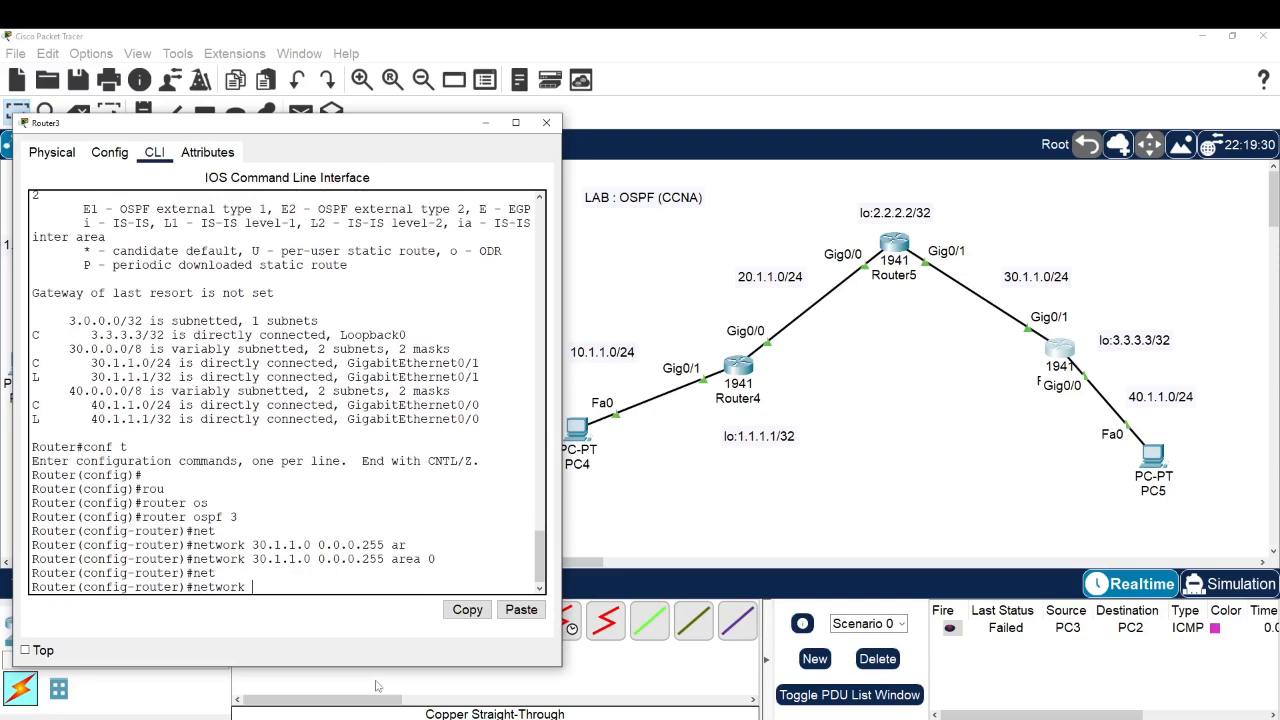
type("40.1.1.0 0.0.0.255 are")
key("Tab")
type("0")
key("Return")
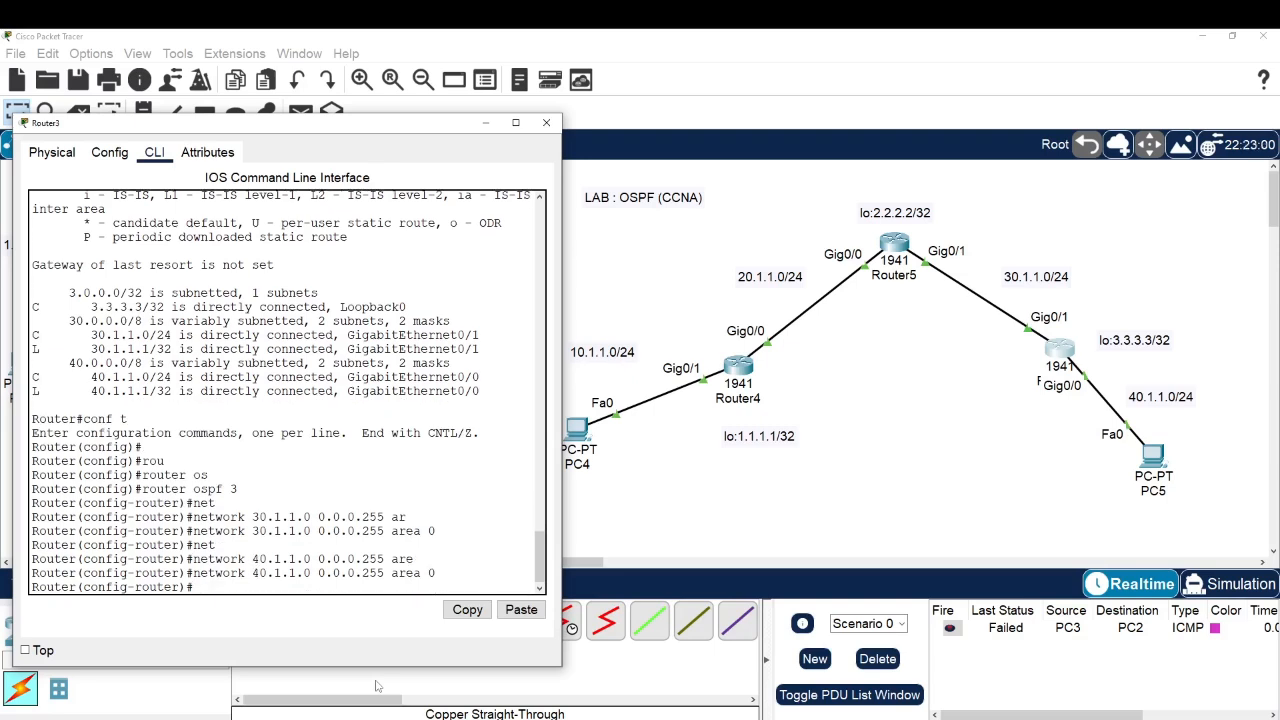
Step: Examine the OSPF adjacency message's process, neighbor, interface and state change, and return to a clean router configuration prompt
type("net")
key("Tab")
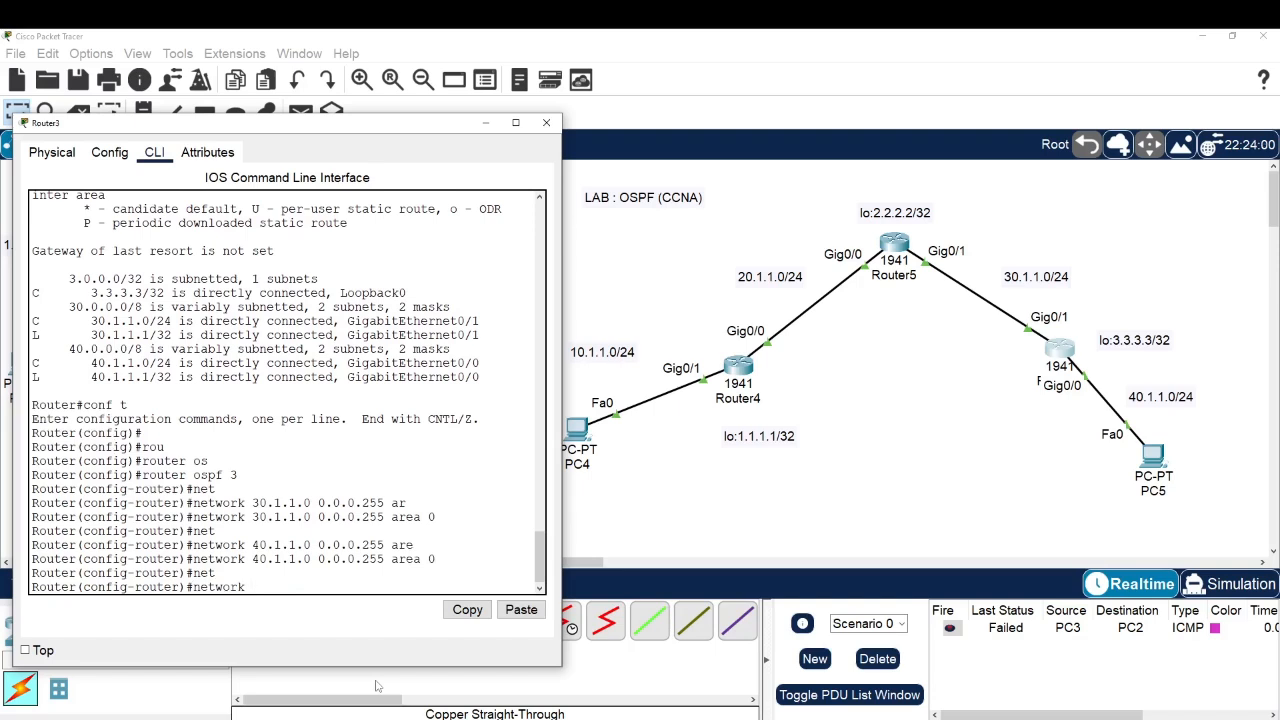
type("3")
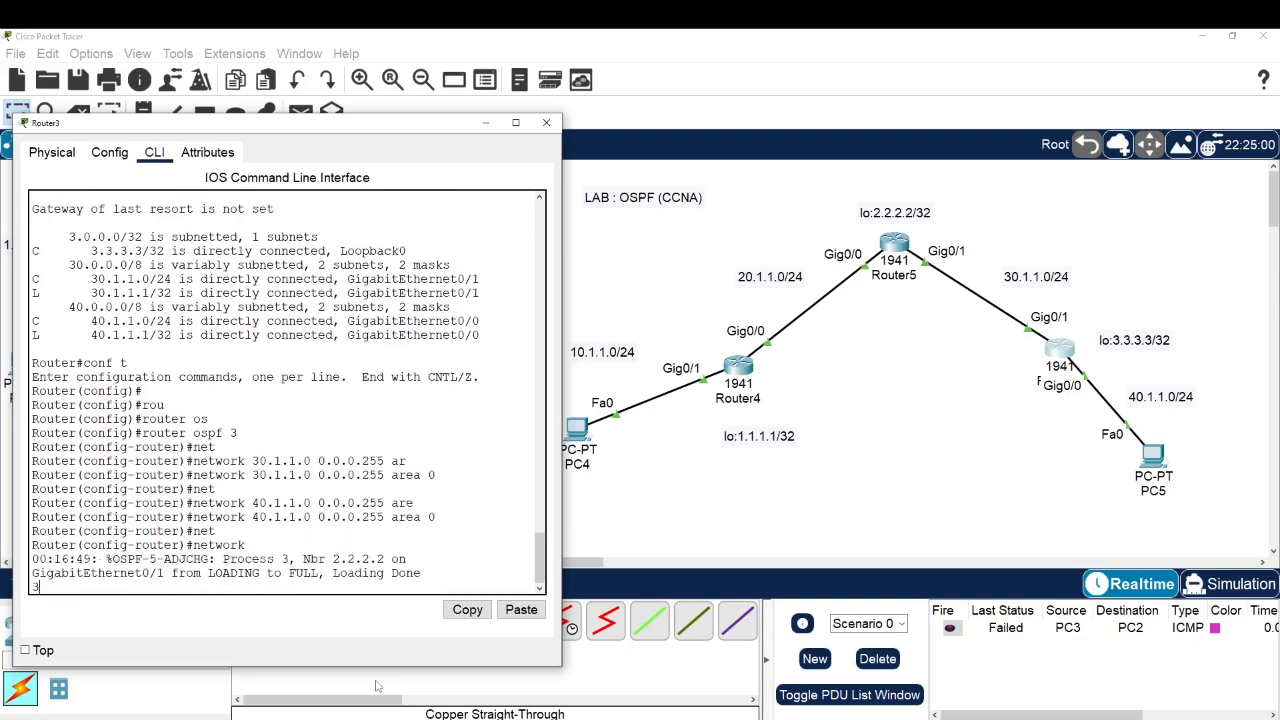
key("BackSpace")
left_click_drag(222, 559, 386, 559)
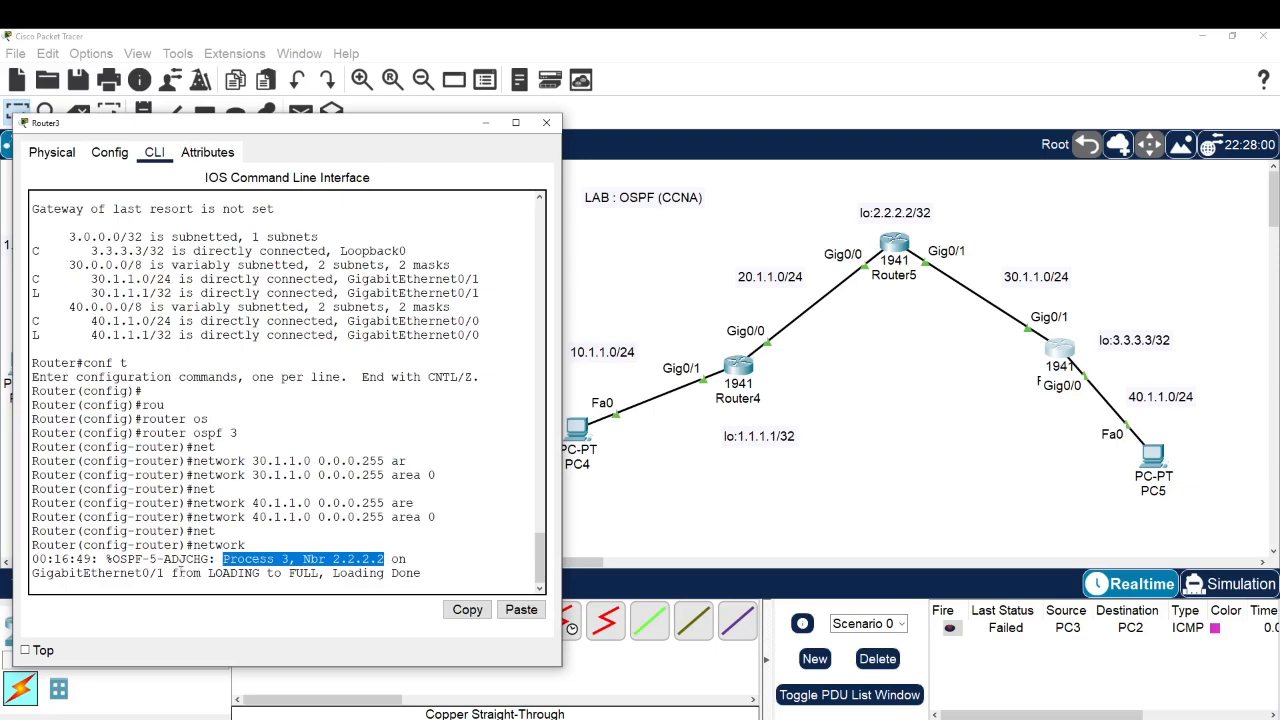
left_click_drag(121, 573, 164, 573)
left_click(292, 588)
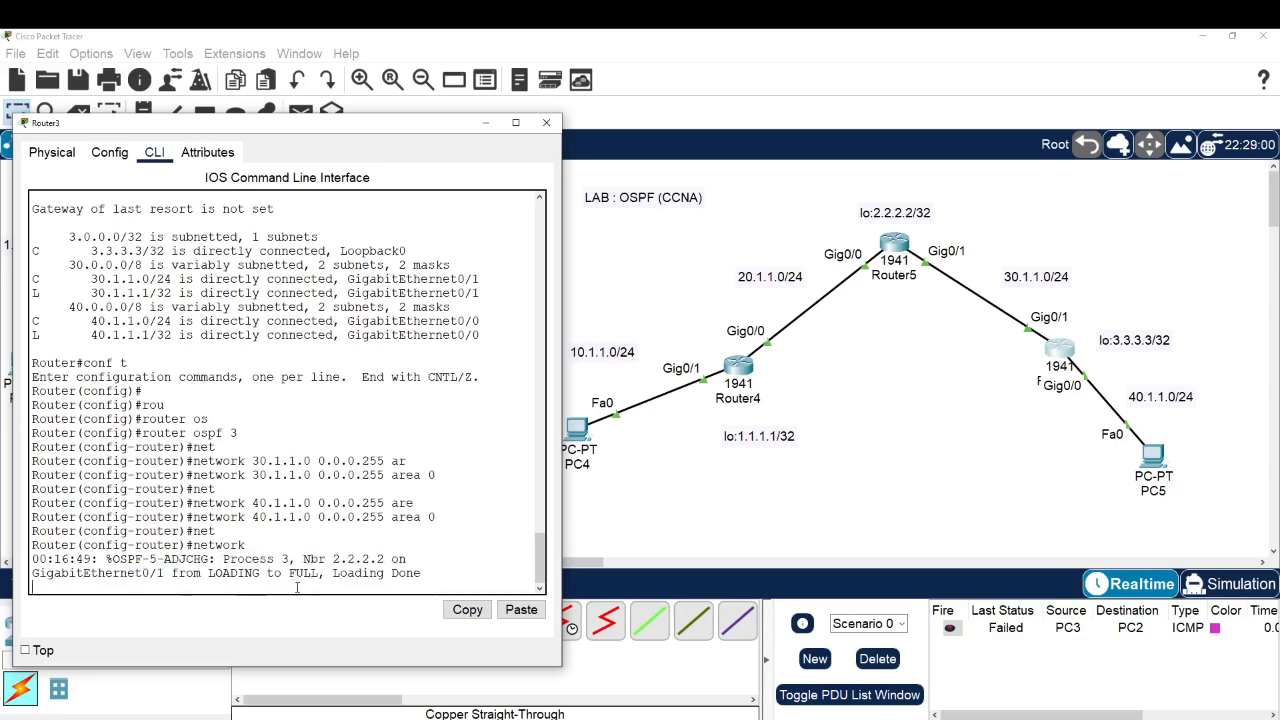
left_click_drag(338, 573, 421, 573)
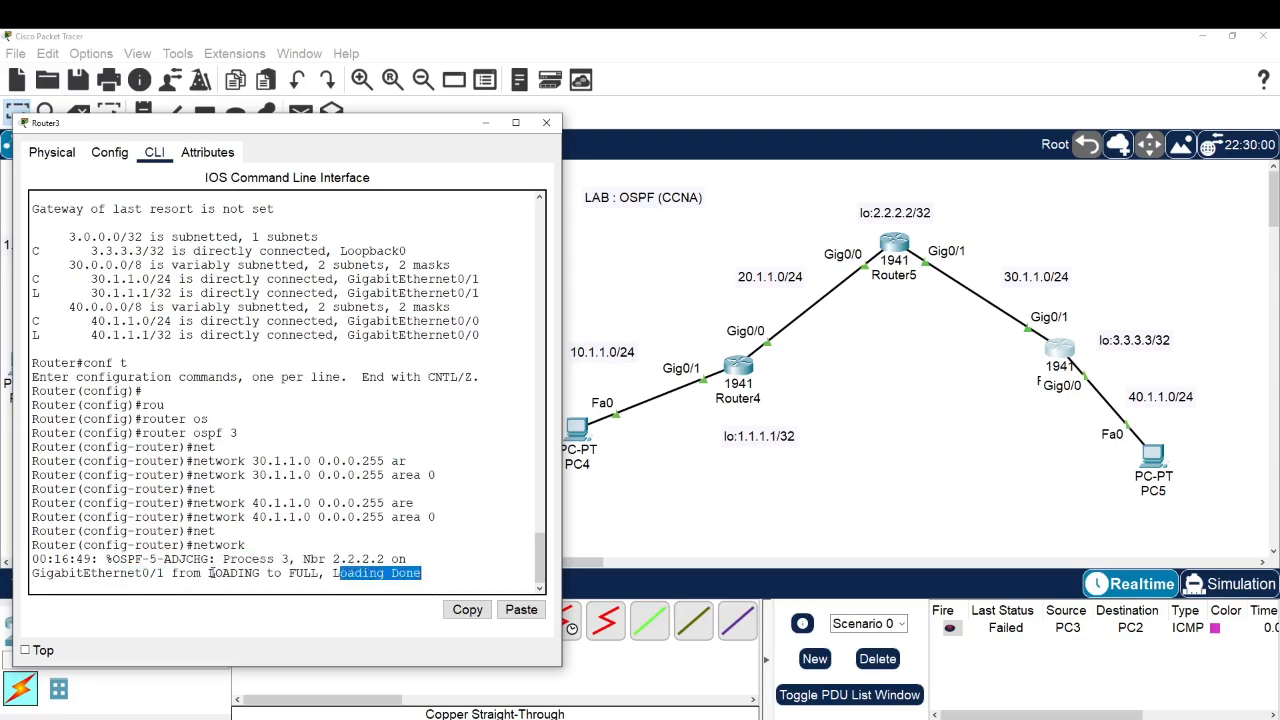
left_click_drag(211, 573, 404, 588)
left_click(406, 587)
key("Return")
key("Return")
key("Return")
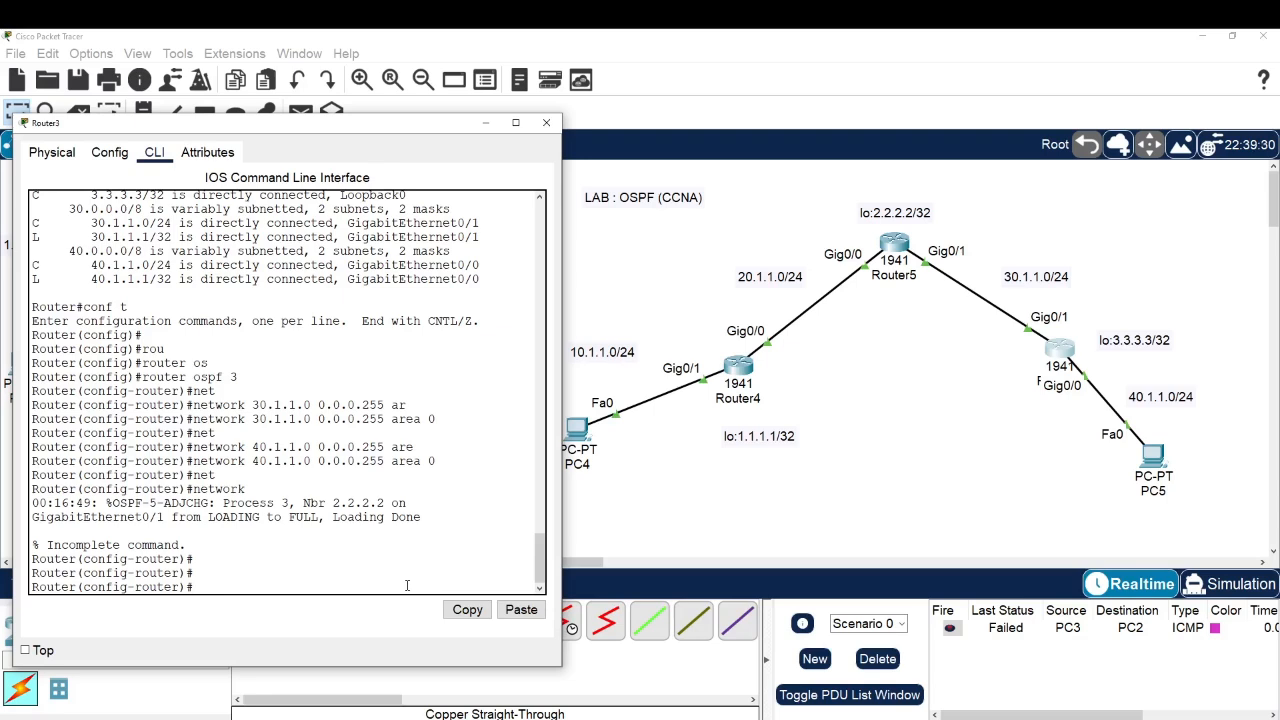
Step: Advertise Router3's loopback 3.3.3.3 with wildcard 0.0.0.0 in area 0
type("et")
key("Tab")
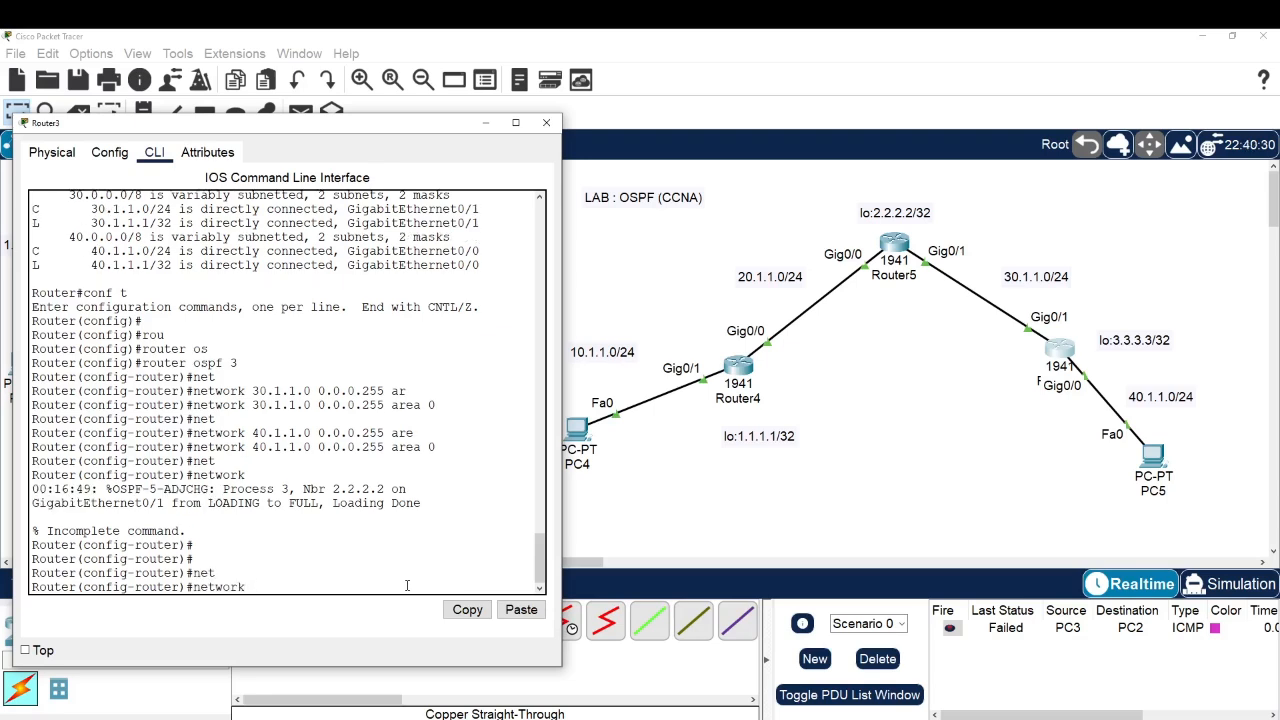
type("3.3.3.3 0.0.0.0 ar")
key("Tab")
type("0")
key("Return")
key("Return")
key("Return")
key("Return")
Step: Exit router and global configuration modes on Router3 back to privileged EXEC mode
type("exi")
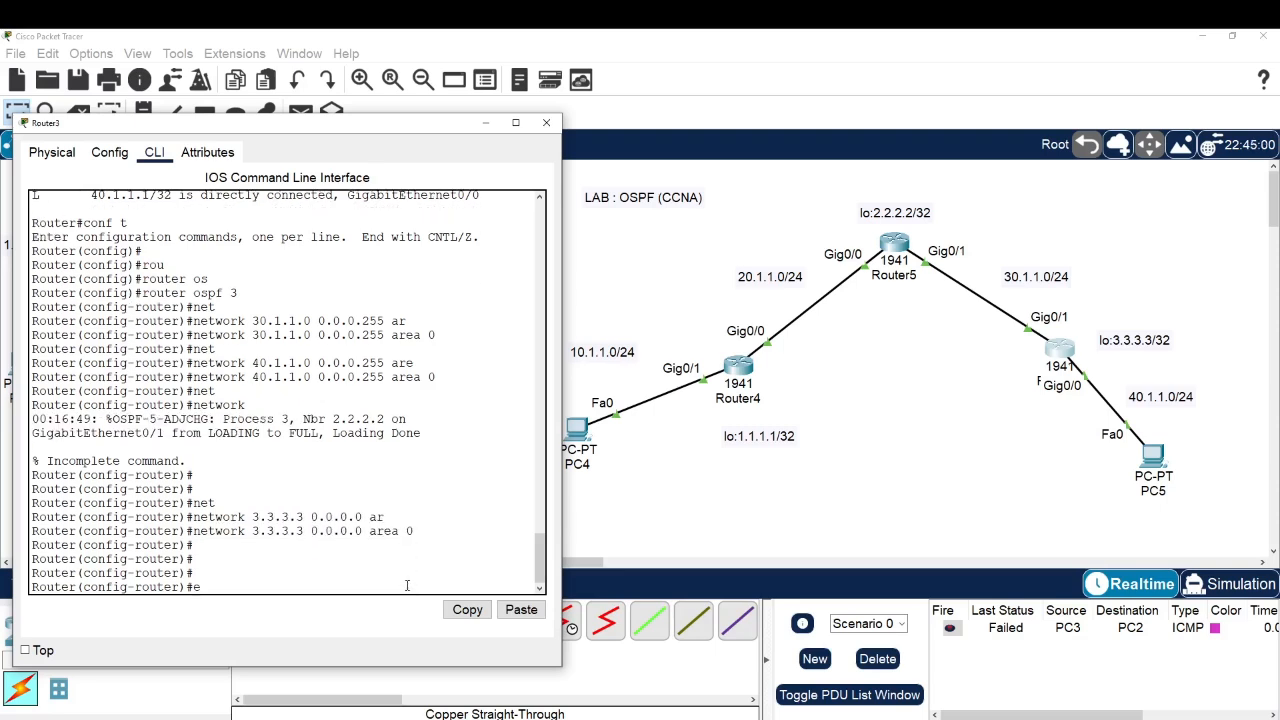
key("Return")
key("Return")
key("Return")
type("exi")
key("Return")
key("Return")
key("Return")
key("Return")
key("Return")
Step: Display Router3's complete routing table with show ip route in a maximized window
type("sh ip ro")
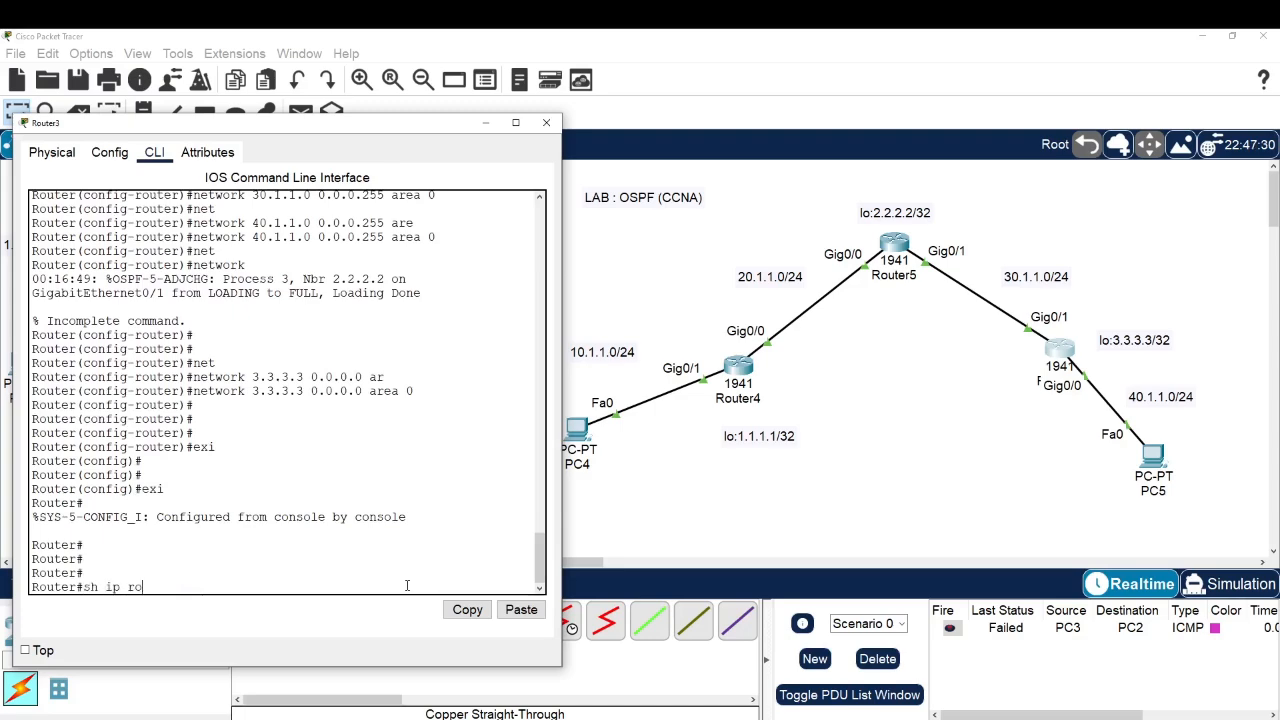
key("Return")
key("space")
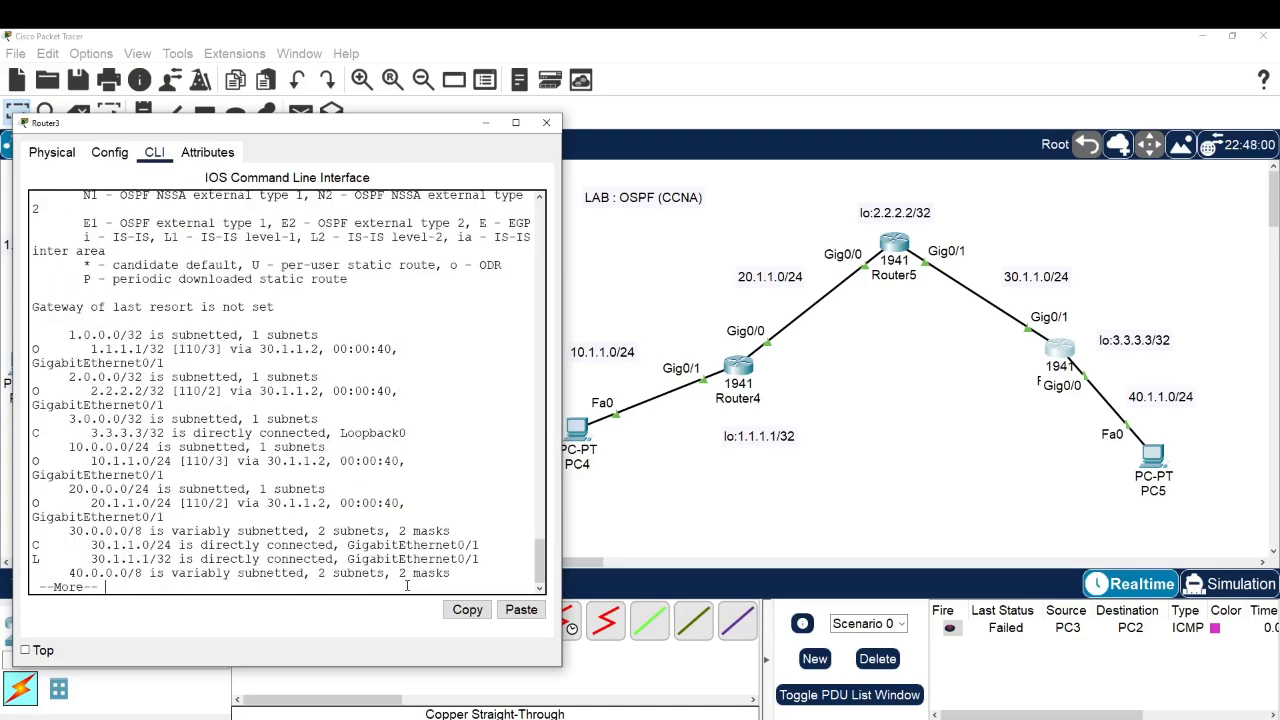
left_click(517, 123)
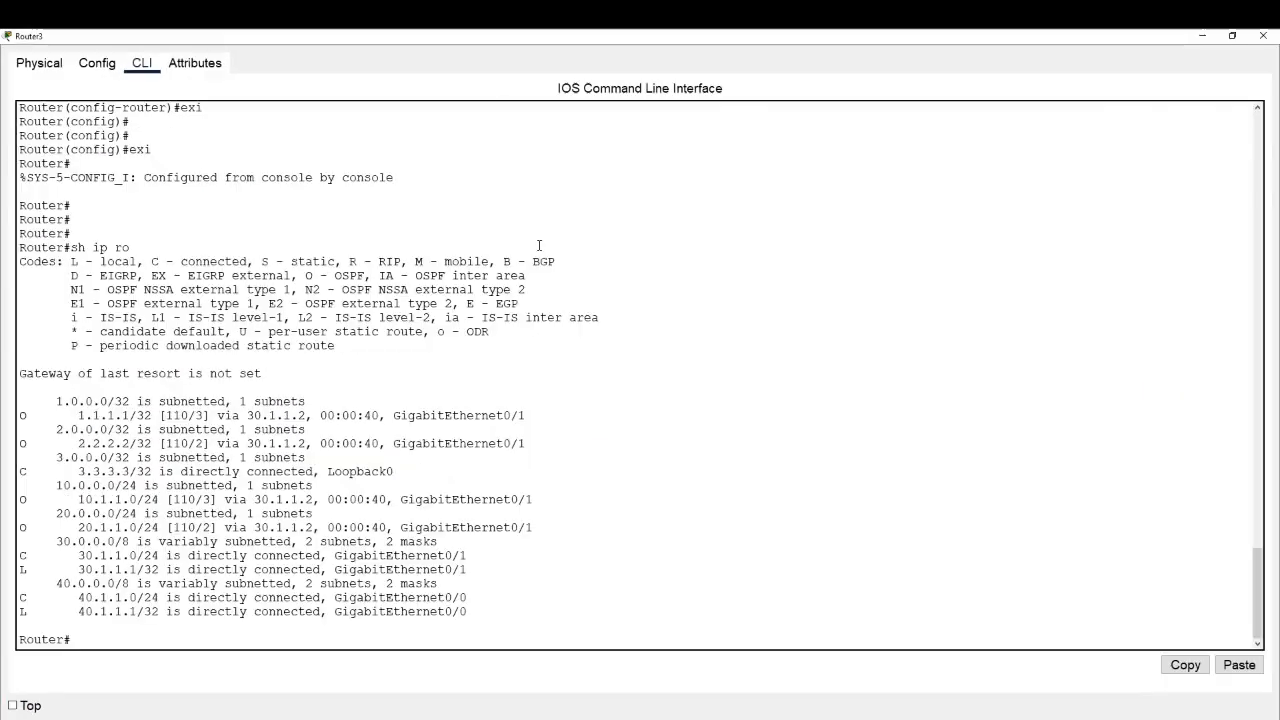
Step: Examine the administrative distance and metric of Router3's OSPF routes to loopbacks 1.1.1.1/32 and 2.2.2.2/32
left_click_drag(50, 416, 157, 416)
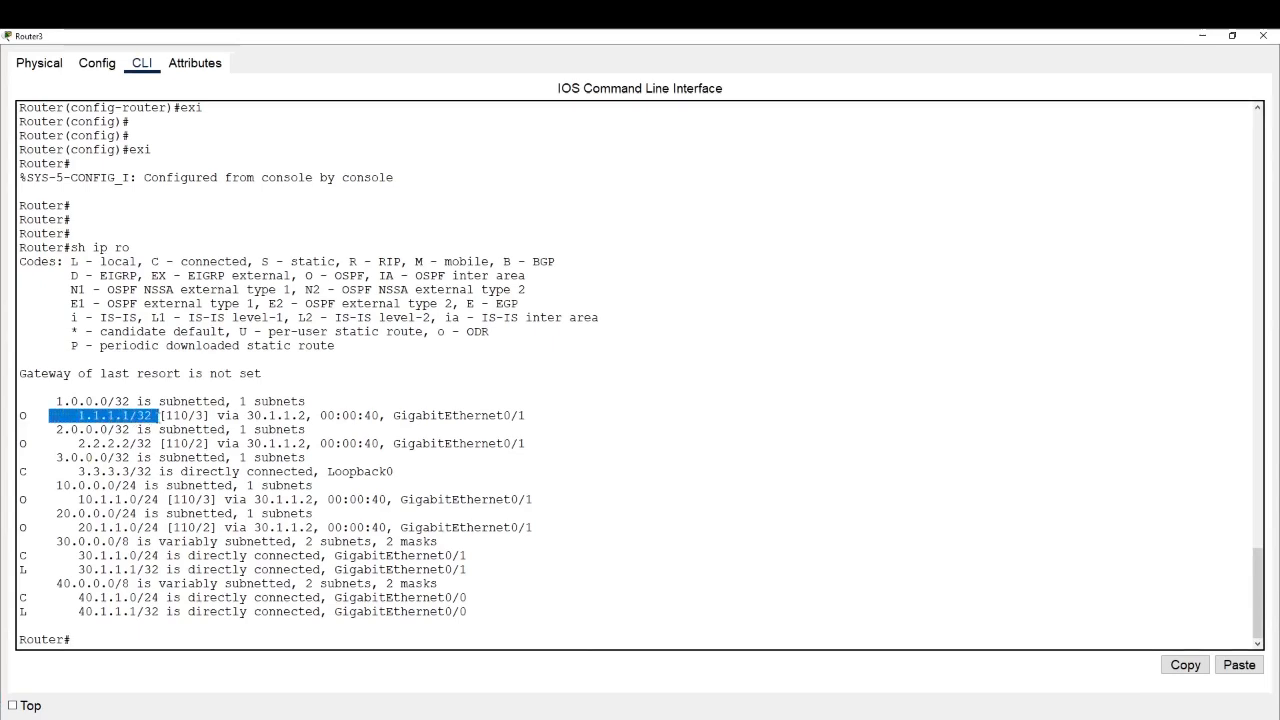
left_click_drag(76, 416, 153, 416)
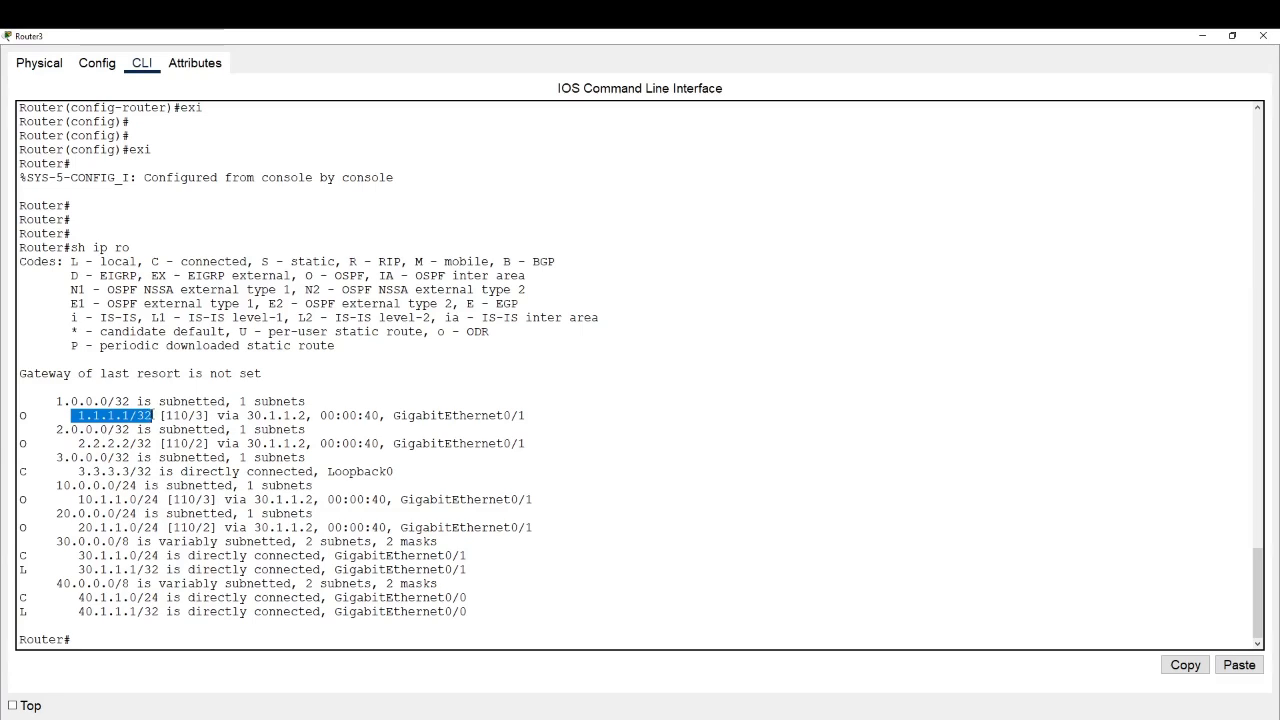
left_click_drag(70, 416, 205, 416)
left_click(162, 416)
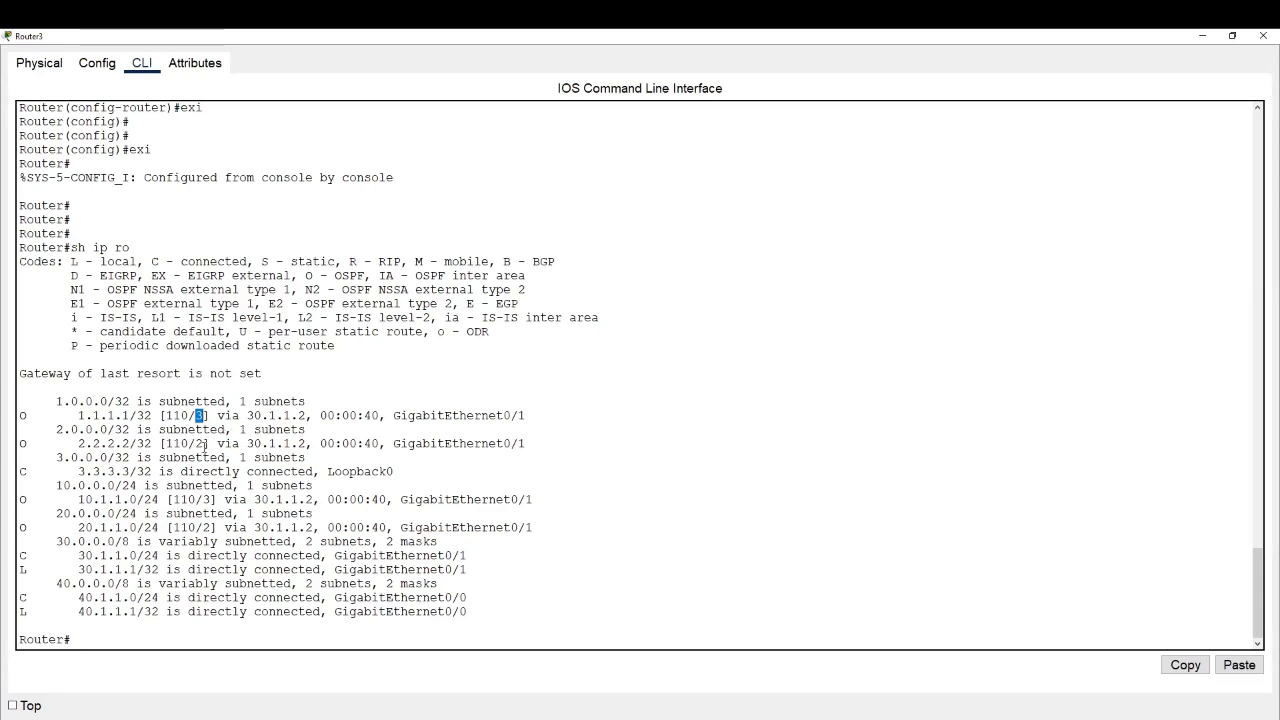
left_click_drag(196, 443, 204, 443)
left_click_drag(66, 443, 136, 446)
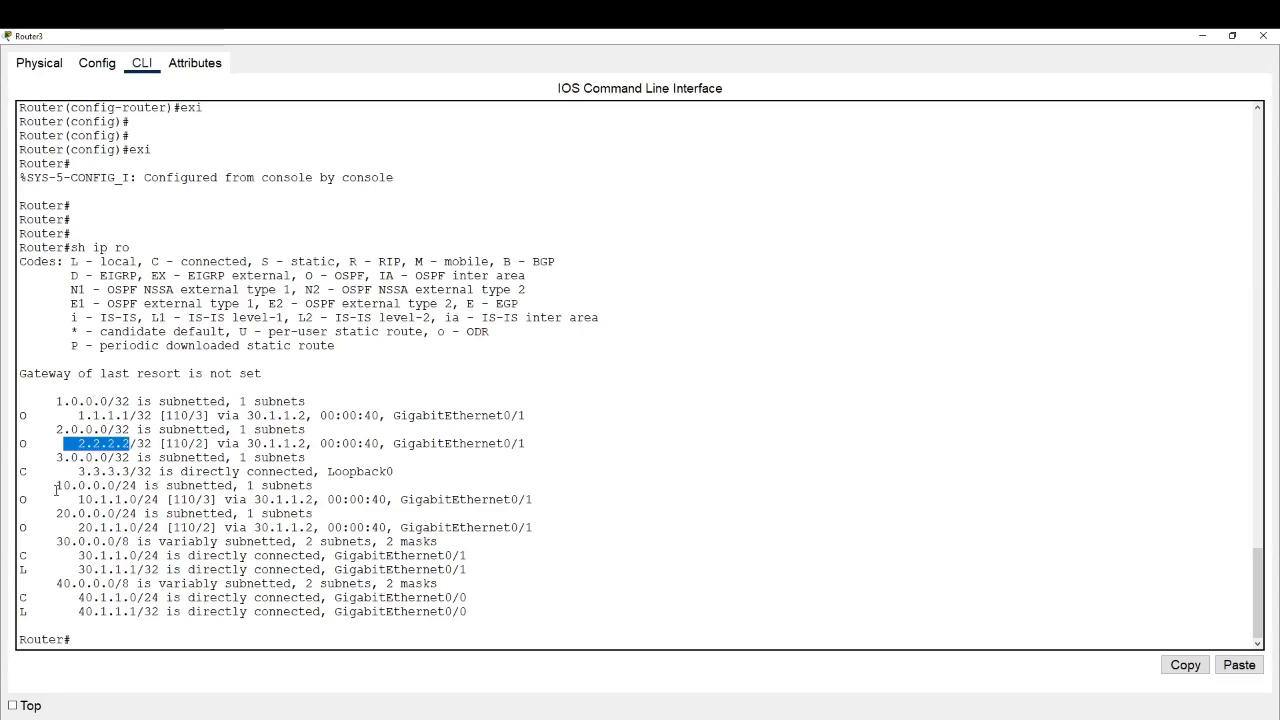
Step: Compare the metrics of Router3's routes to 10.1.1.0/24 and 20.1.1.0/24 with the loopback routes, and review the whole table
left_click_drag(77, 499, 124, 499)
left_click_drag(201, 499, 213, 499)
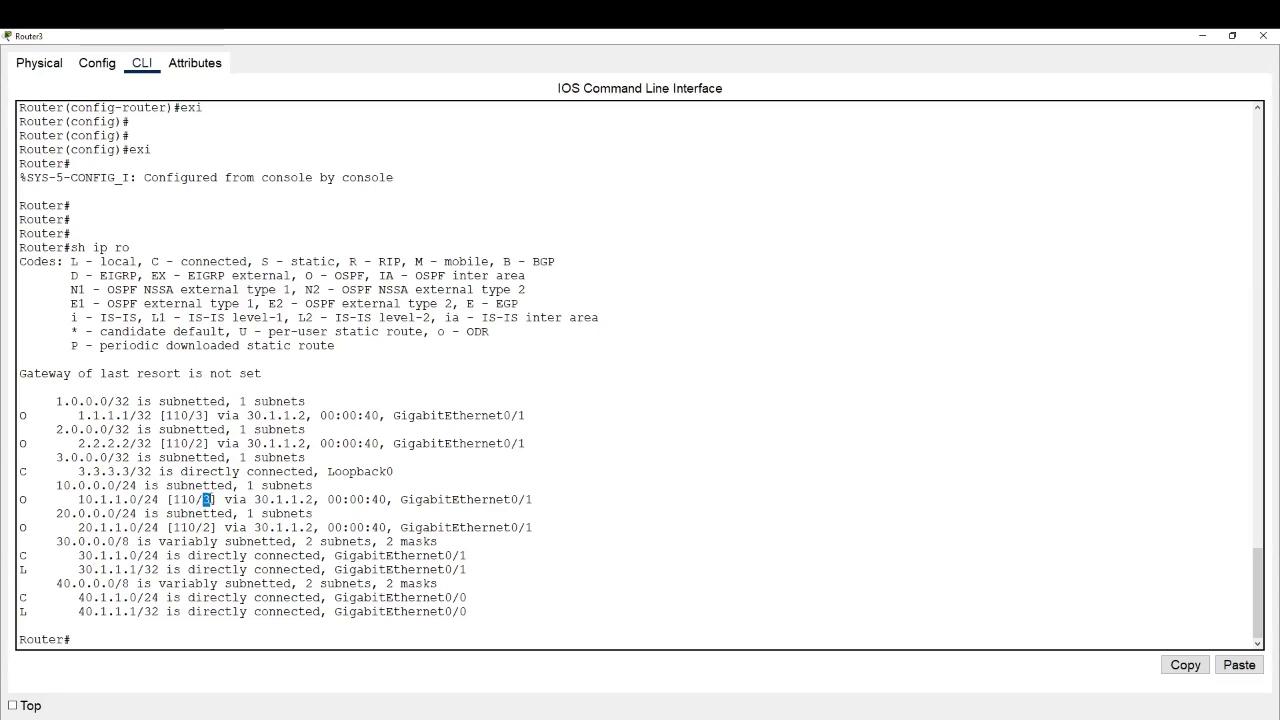
left_click_drag(78, 527, 196, 527)
left_click_drag(72, 499, 212, 527)
left_click_drag(82, 415, 208, 415)
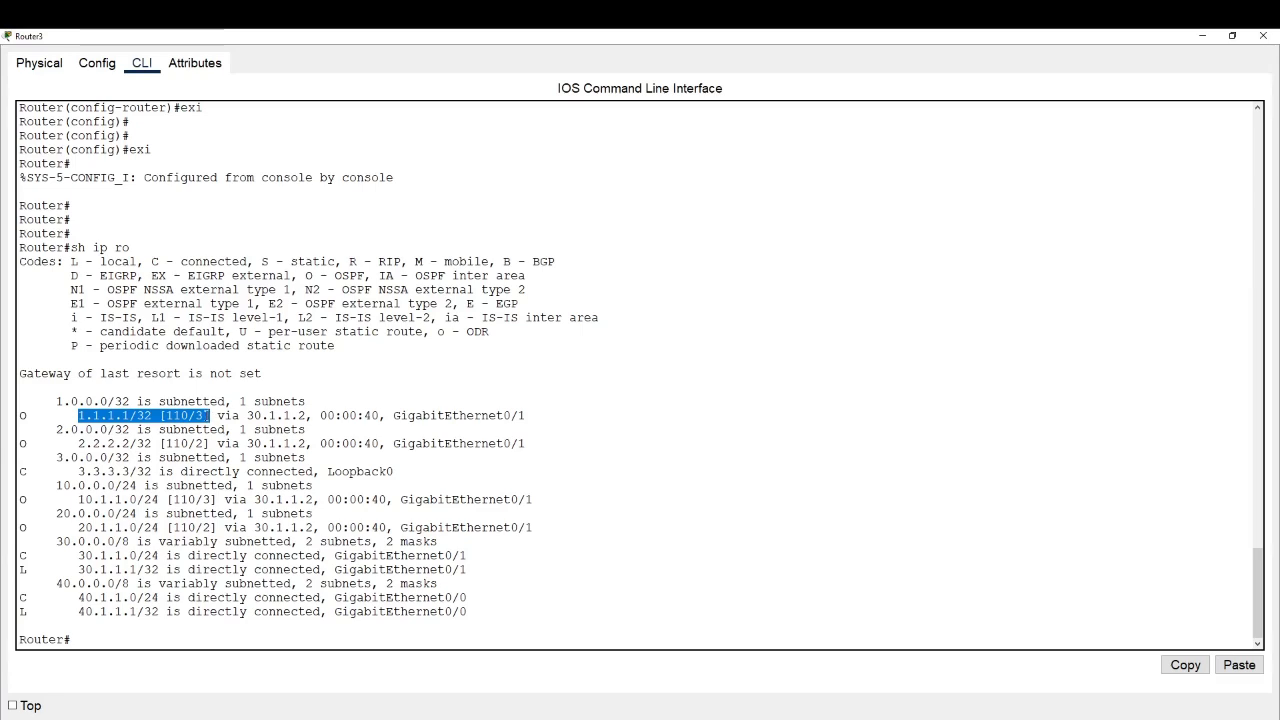
left_click_drag(79, 443, 205, 443)
left_click(197, 443)
double_click(197, 443)
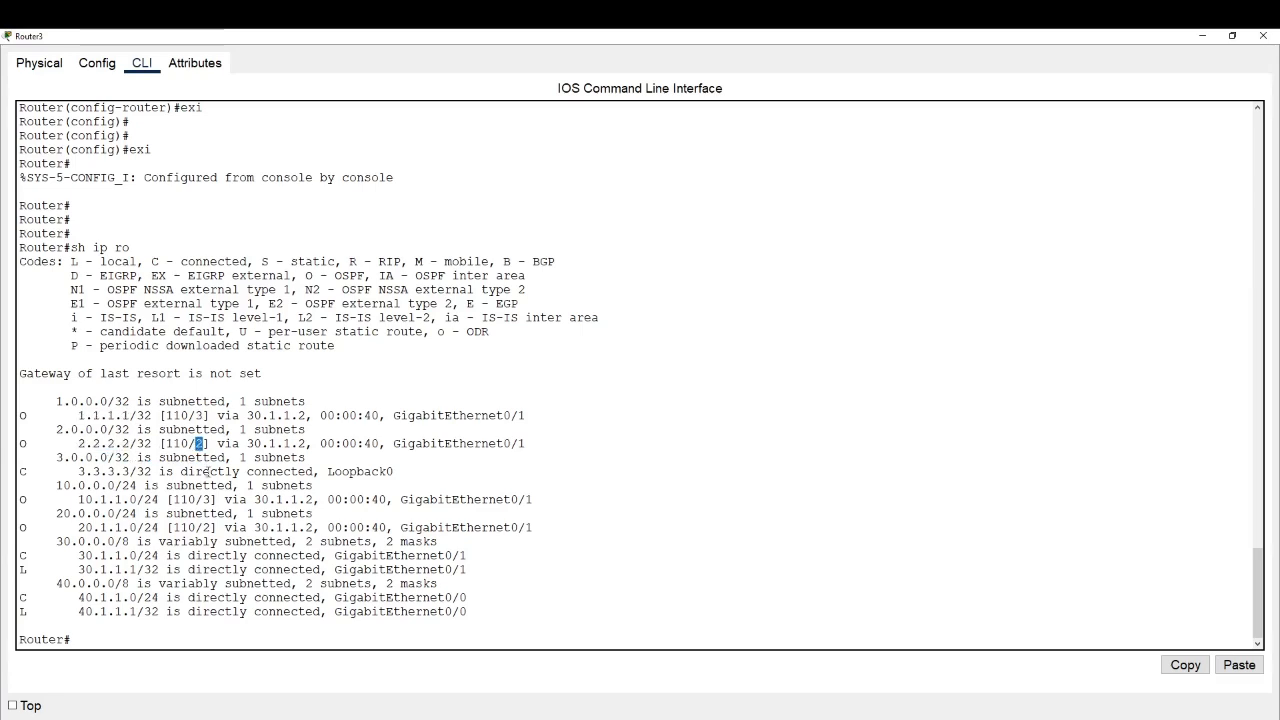
left_click_drag(57, 401, 225, 624)
left_click(225, 634)
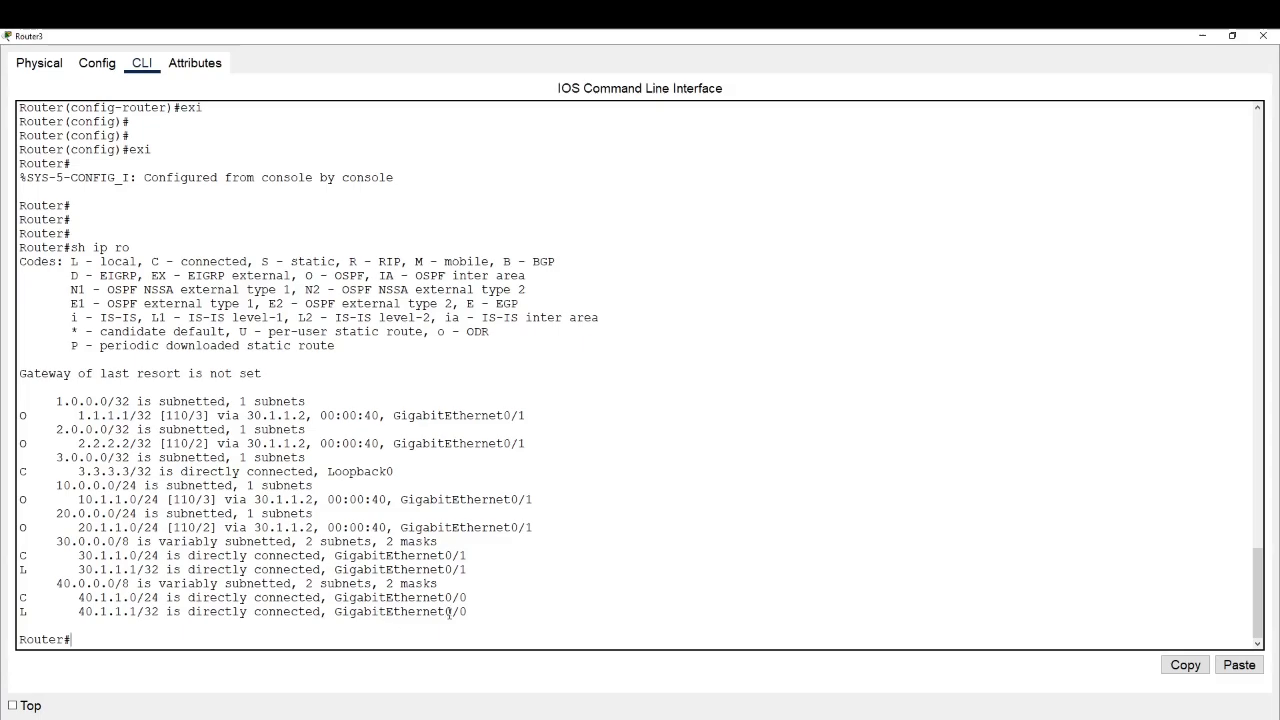
Step: Minimize Router3's window and ping PC4 at 10.1.1.2 from PC5's command prompt
left_click(1202, 35)
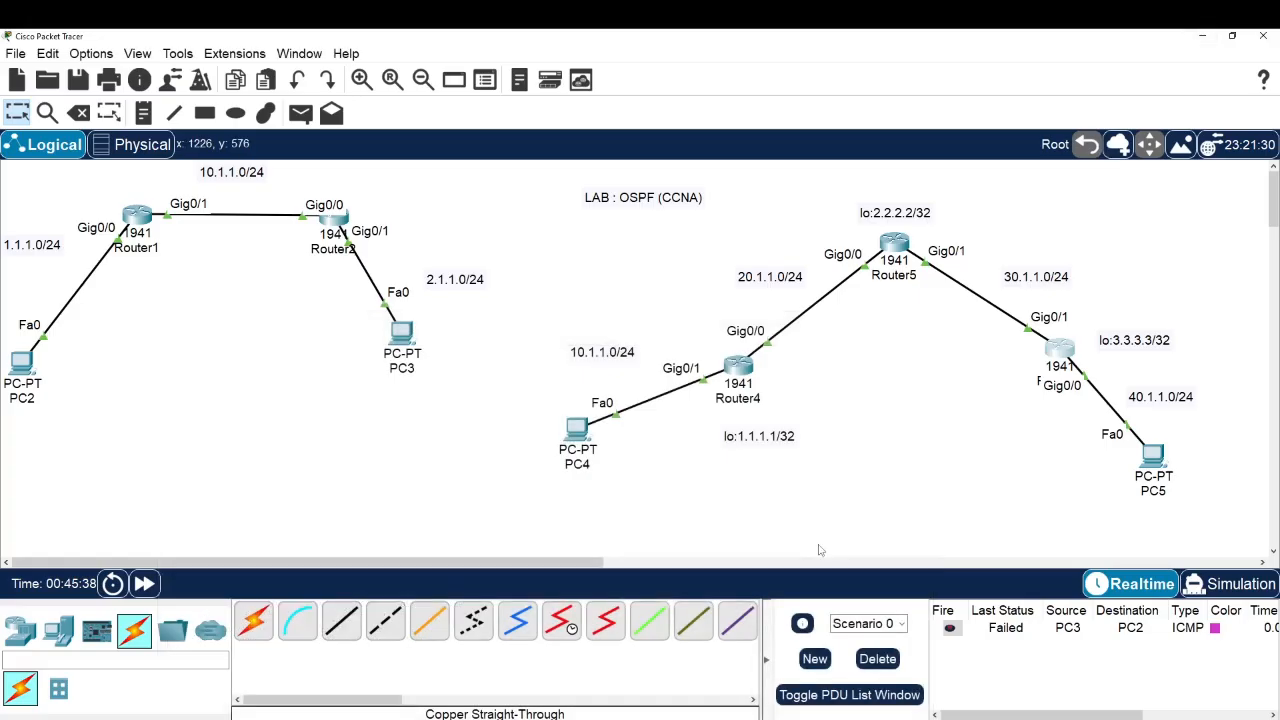
left_click(1163, 459)
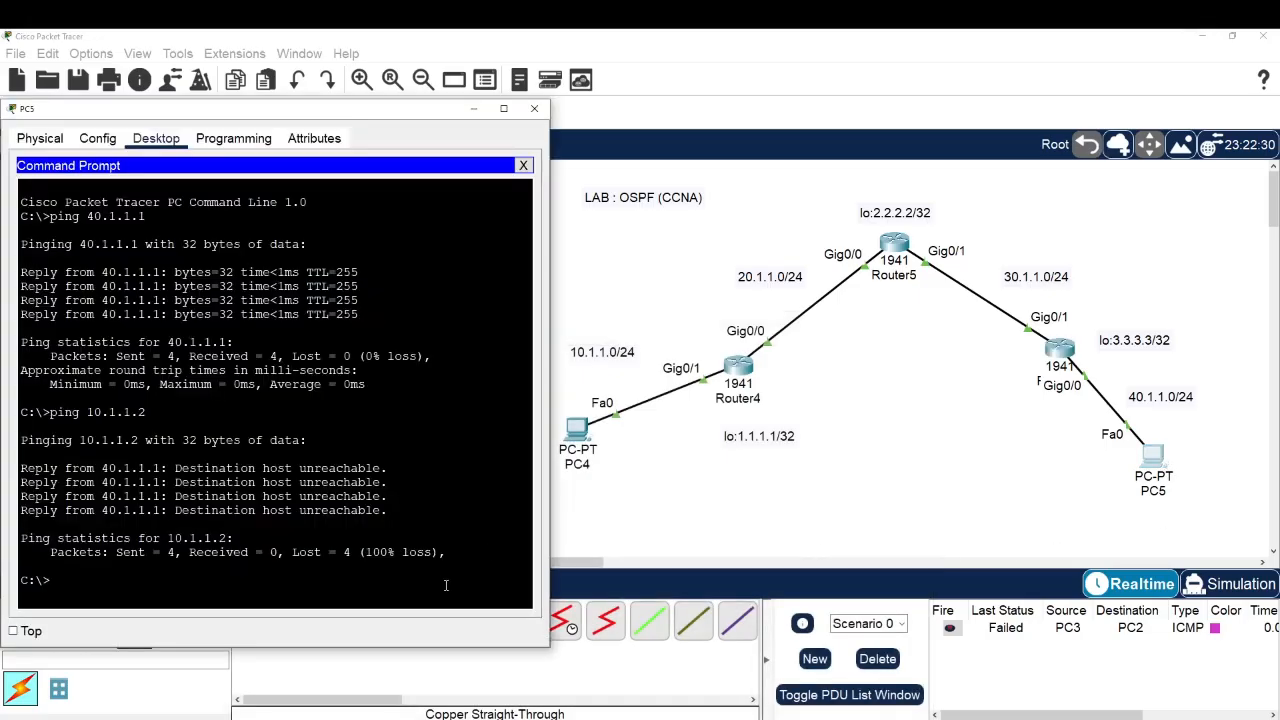
key("Return")
key("Return")
key("Return")
key("Return")
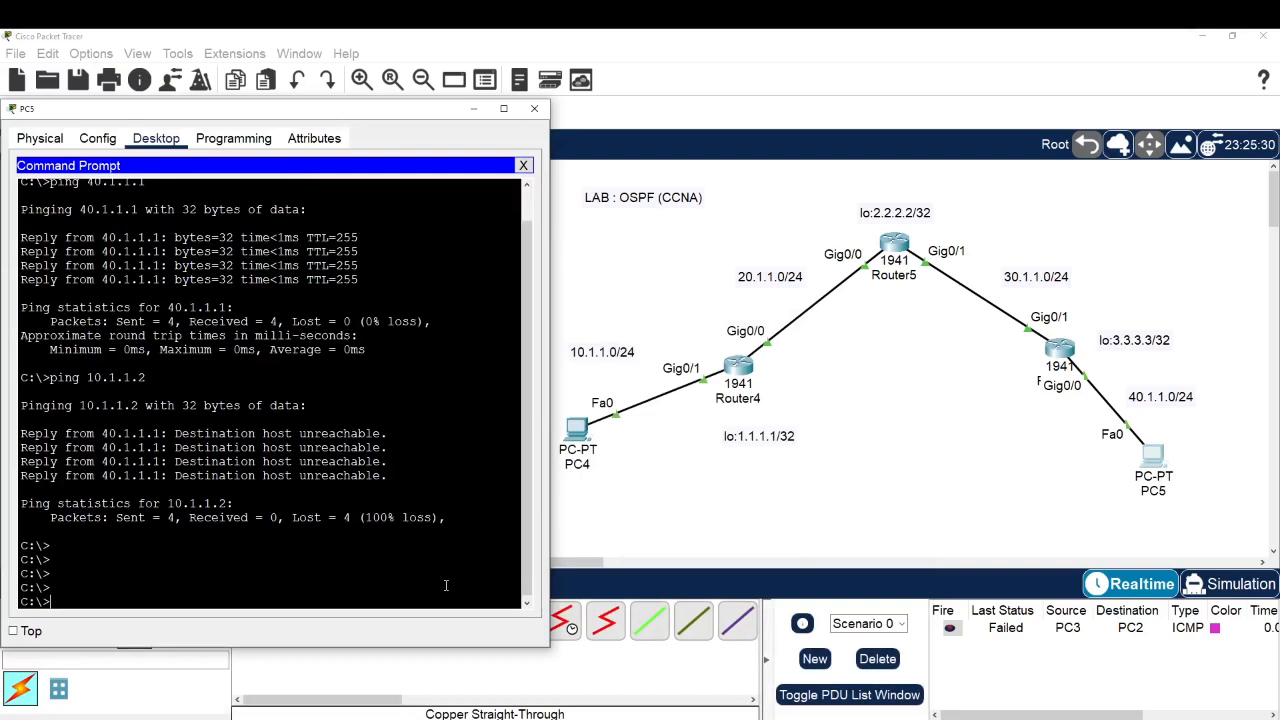
key("Up")
key("Return")
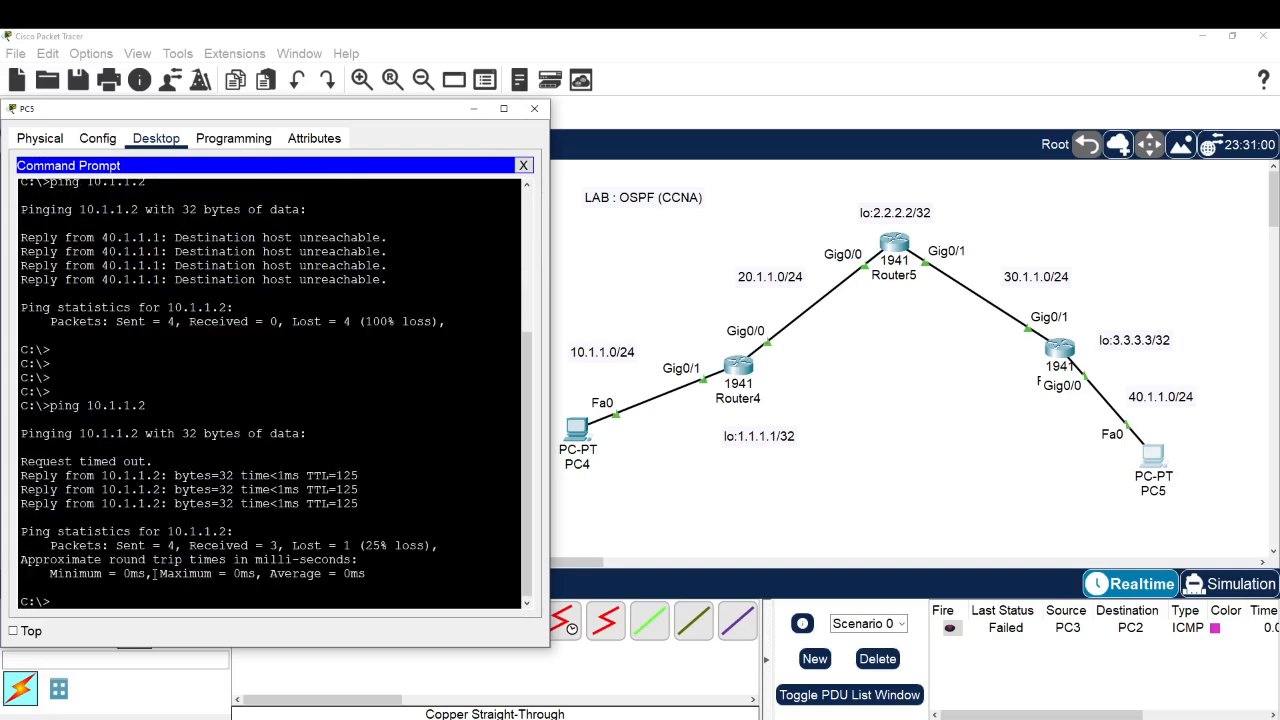
Step: Review the ping replies on PC5 and ping 10.1.1.2 again
left_click_drag(370, 505, 20, 452)
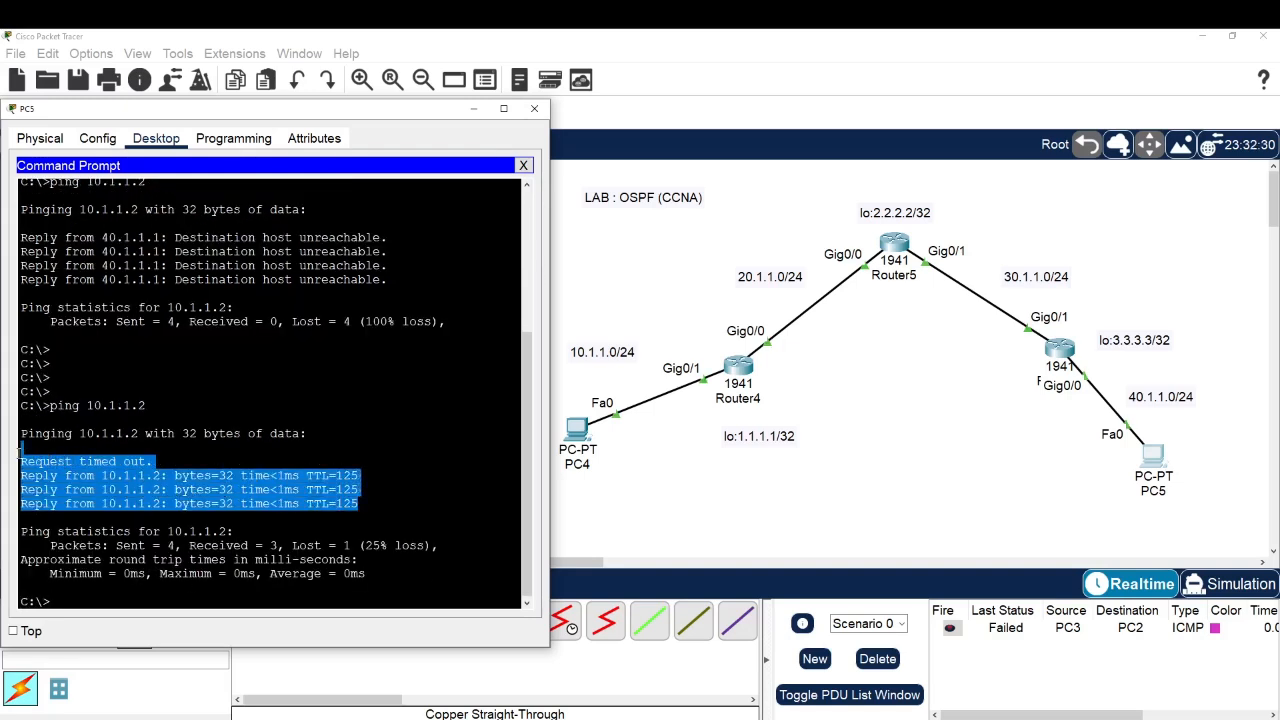
left_click(338, 522)
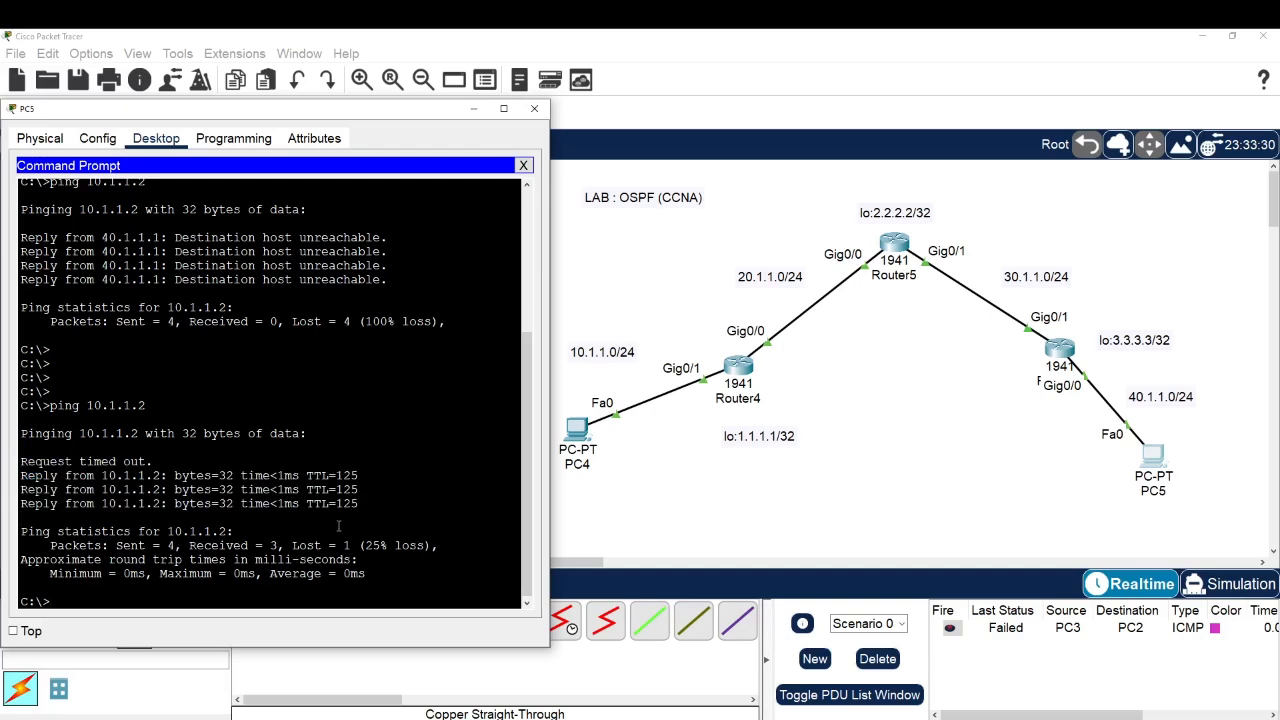
key("Return")
key("Return")
type("ping 10.1.1.2")
key("Return")
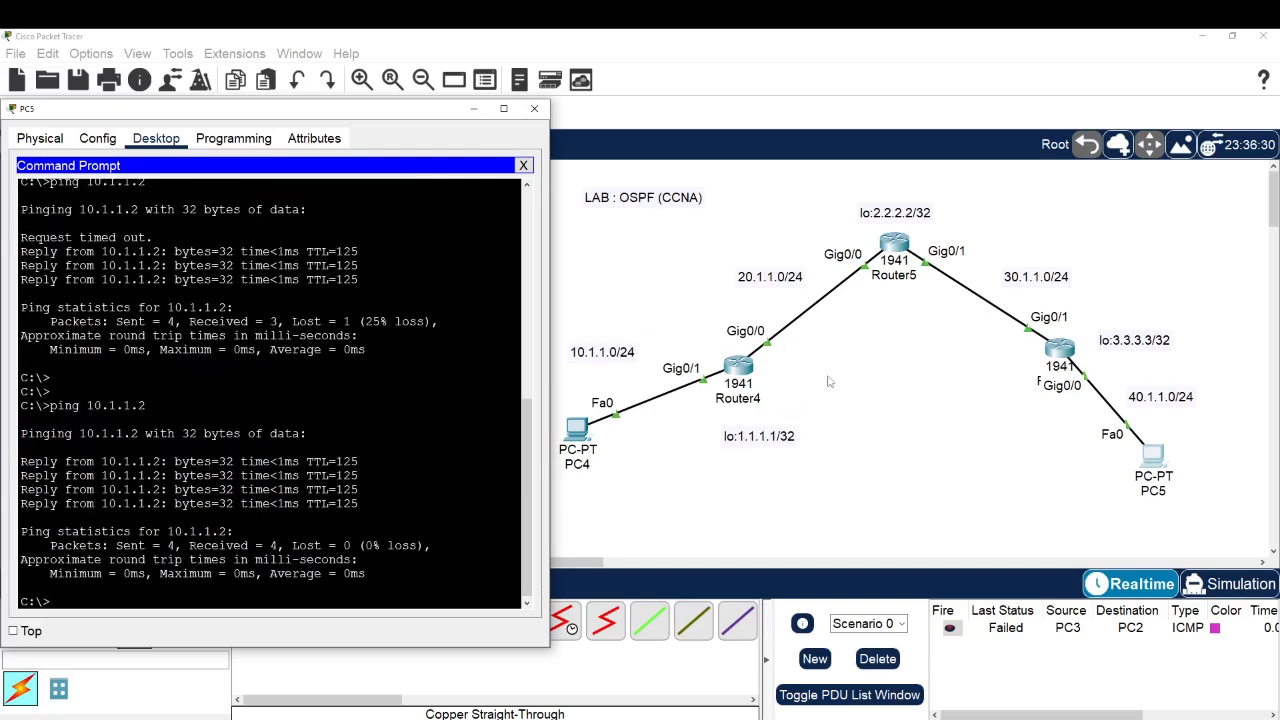
Step: Reopen Router3's command line and review its full list of routes beside the topology
left_click(1062, 352)
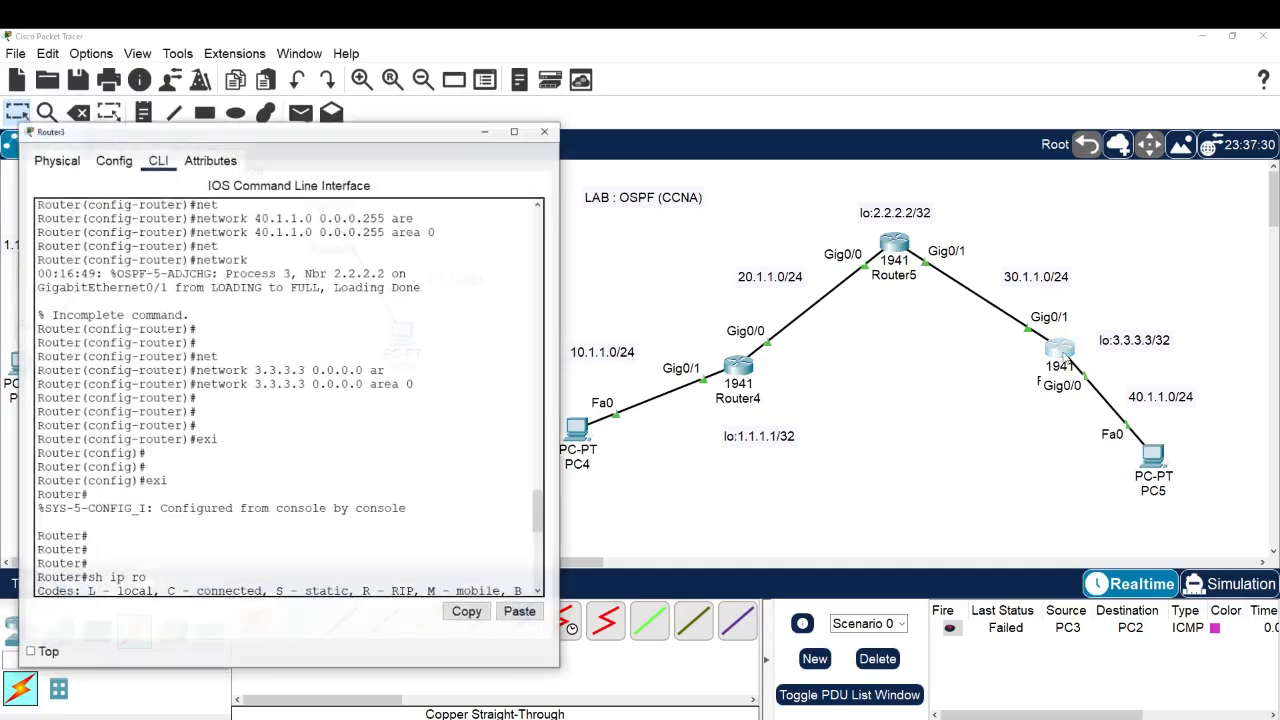
scroll(360, 522, "down", 10)
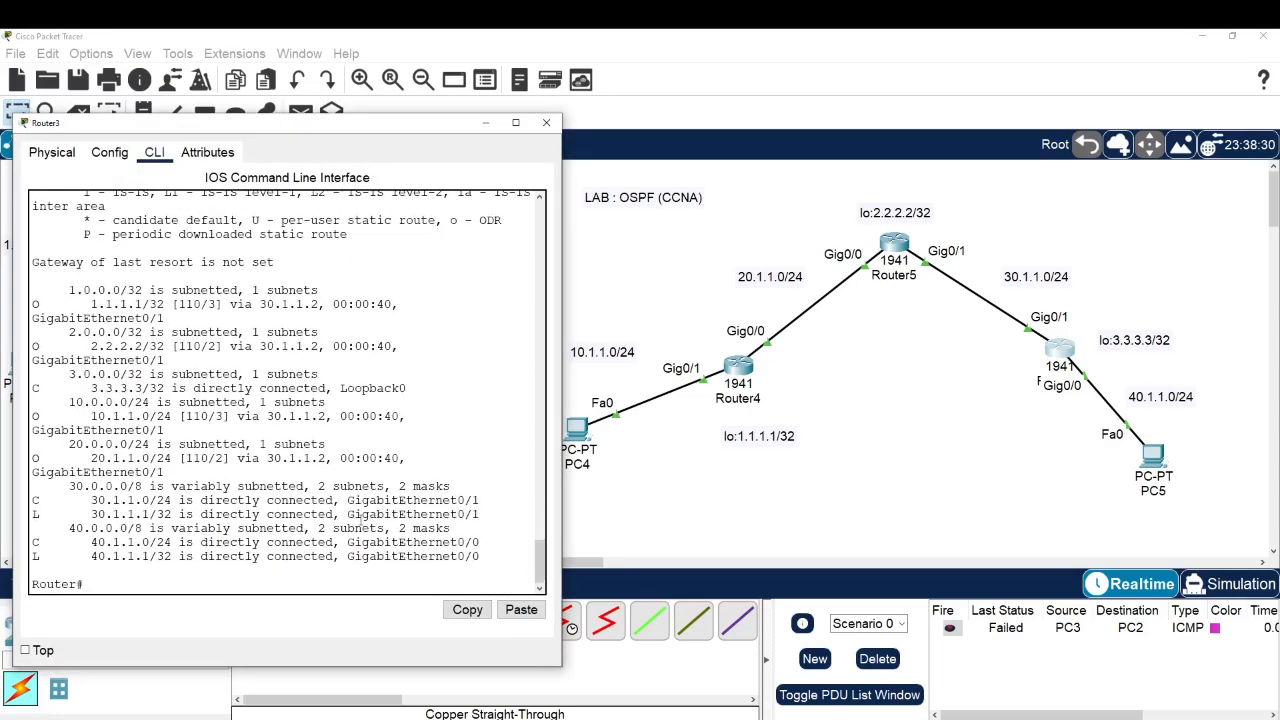
left_click_drag(462, 556, 32, 248)
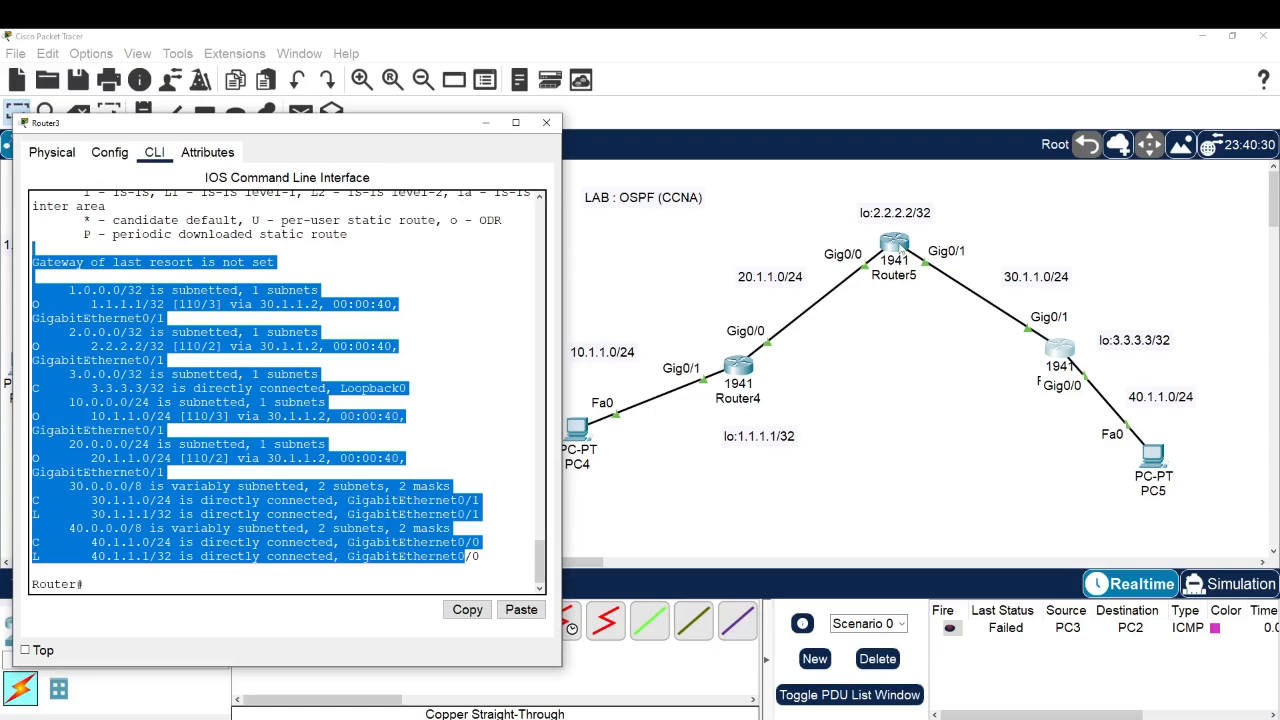
Step: Display Router5's routing table with "sh ip ro" and examine its loopback routes from 1.1.1.1/32 to 3.3.3.3/32
left_click(890, 248)
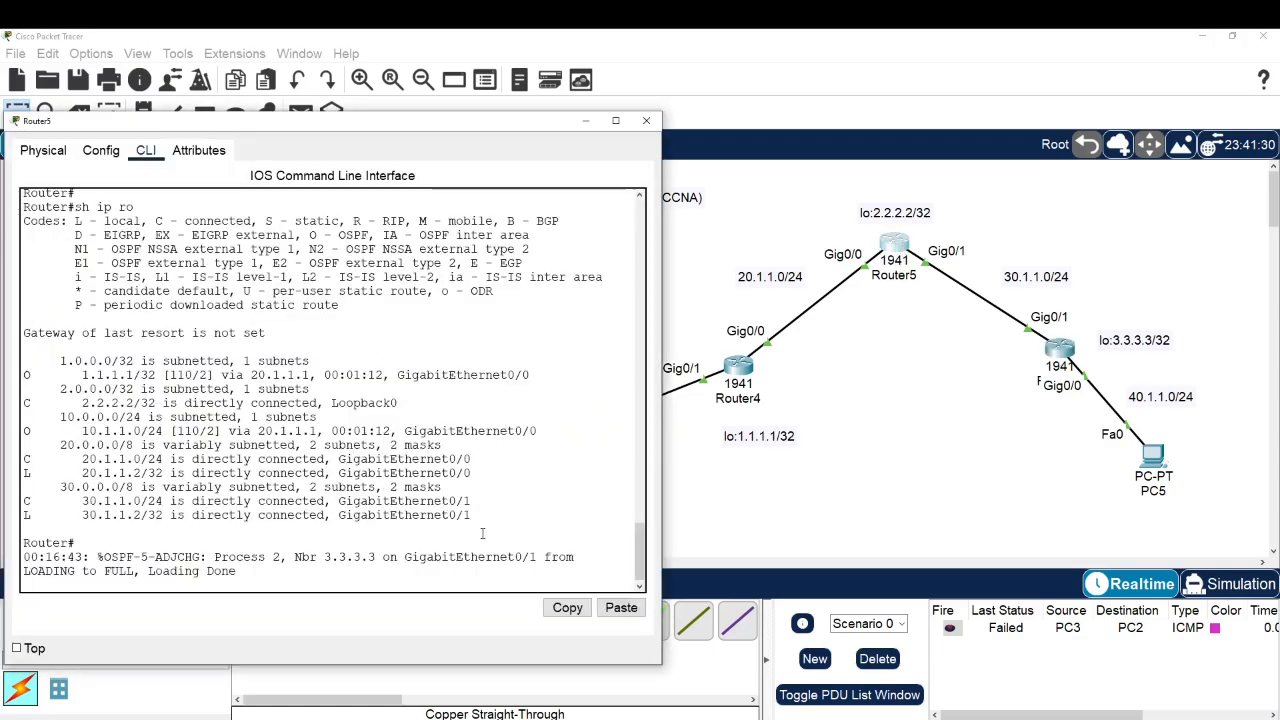
key("Return")
key("Return")
key("Return")
type("sh ip ro")
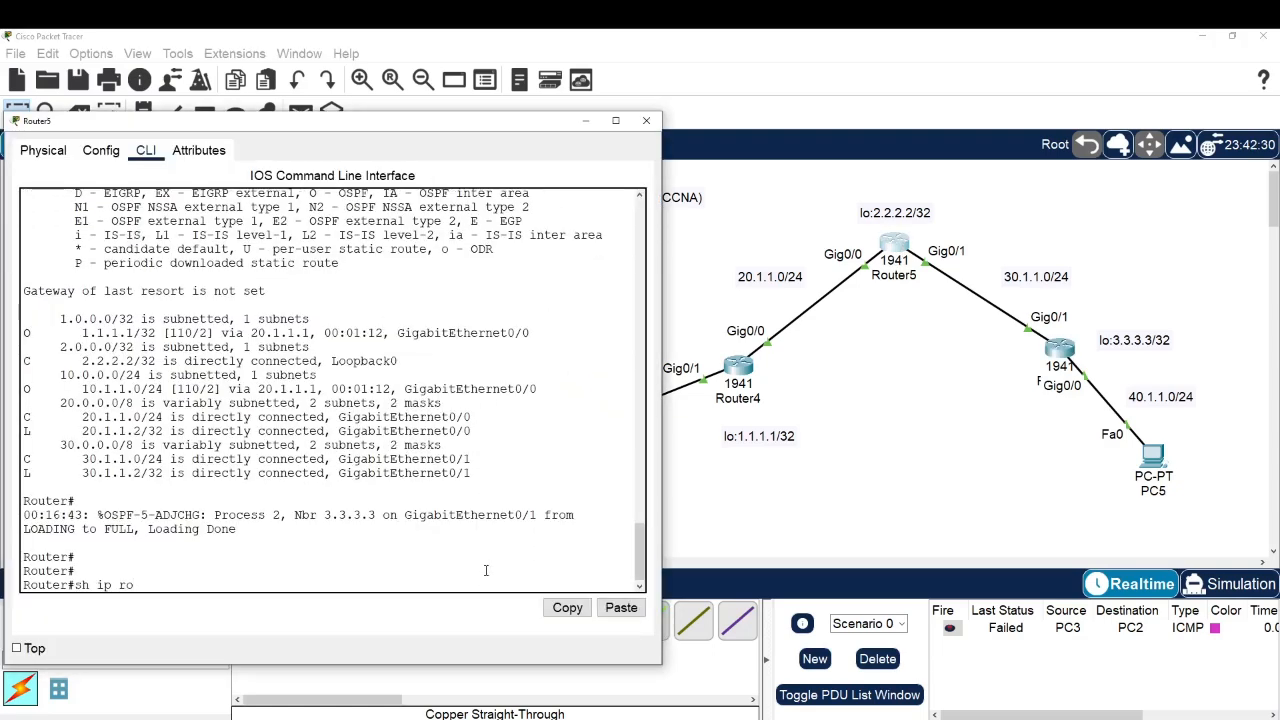
key("Return")
key("space")
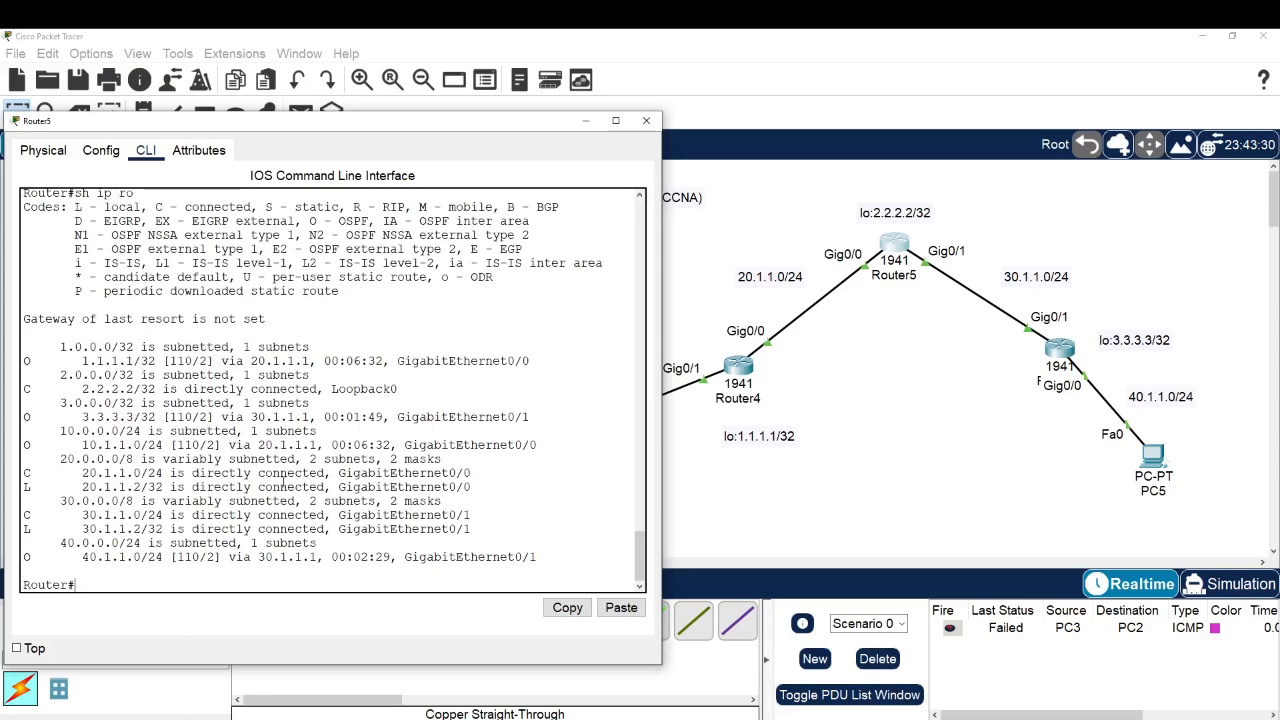
left_click_drag(45, 350, 104, 416)
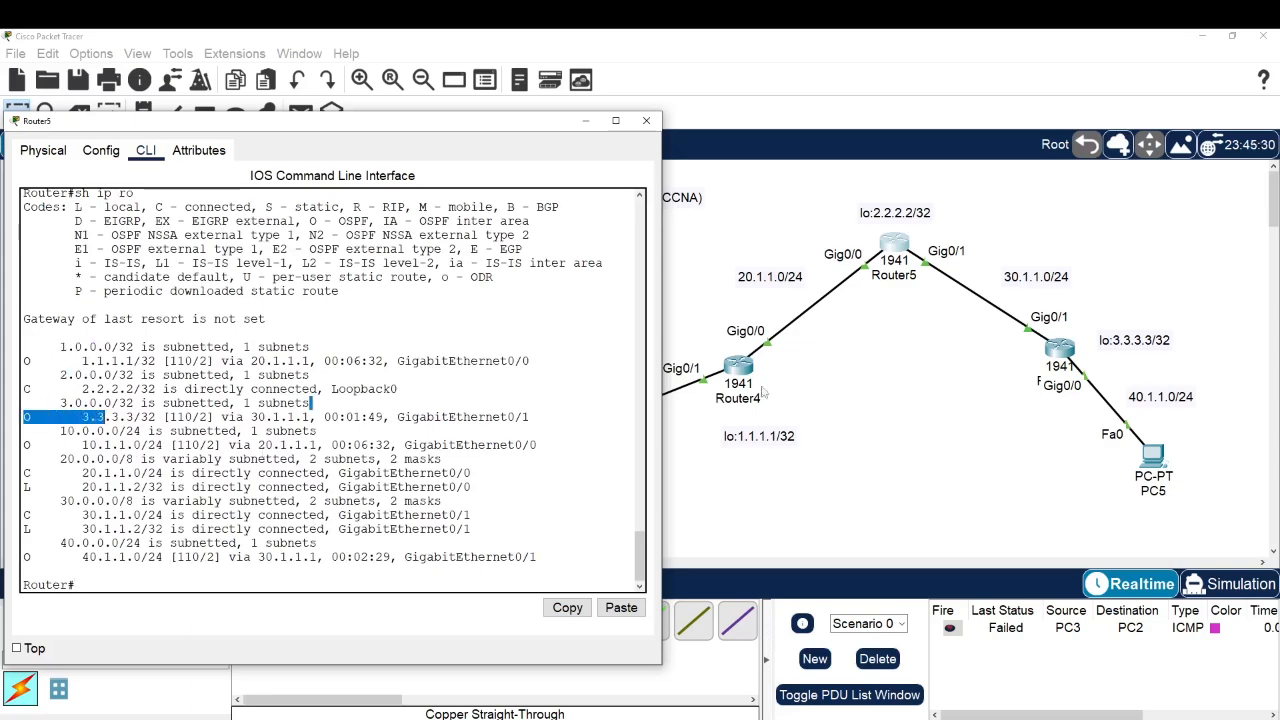
Step: Open Router4's command line and display its routing table with "show ip route"
left_click(748, 372)
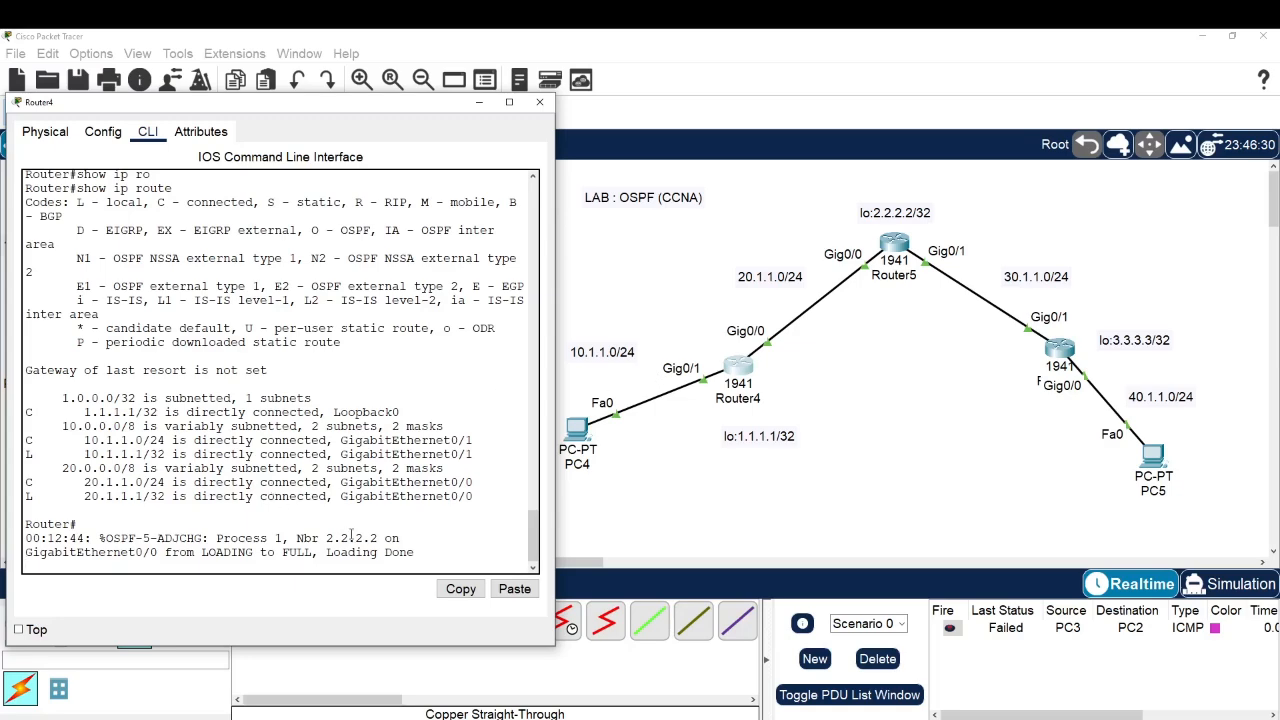
key("Return")
key("Up")
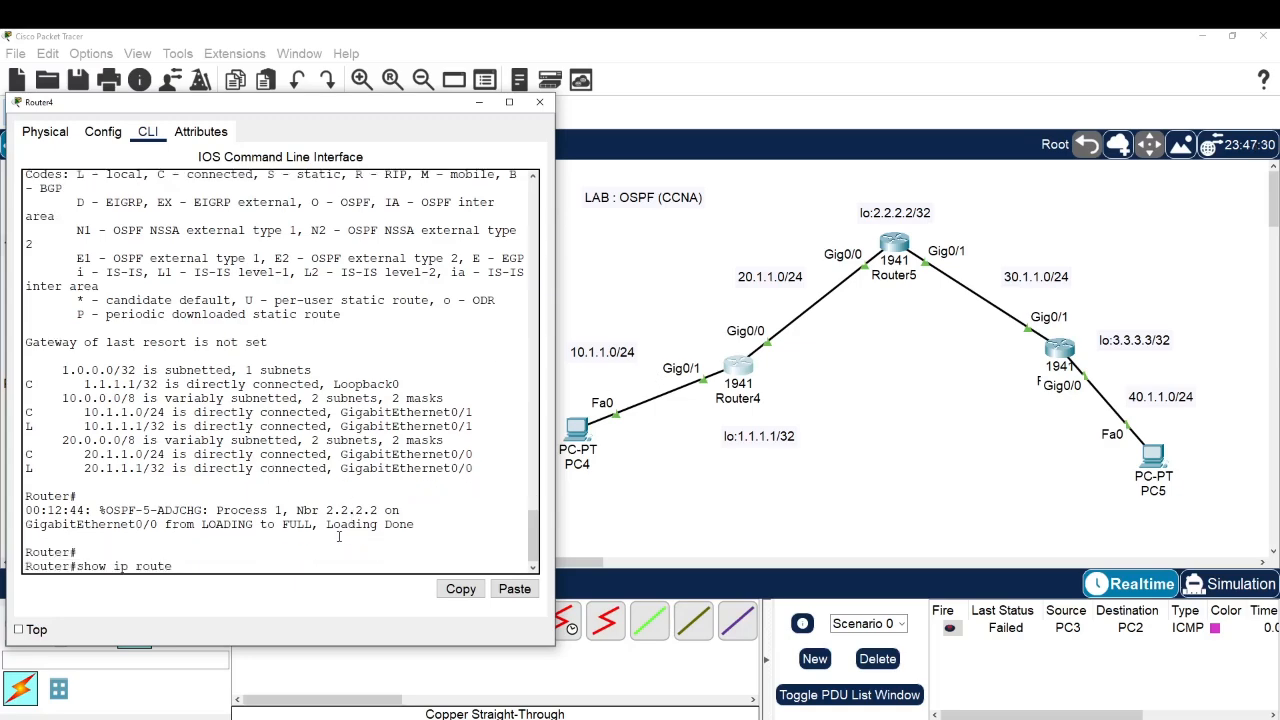
key("Return")
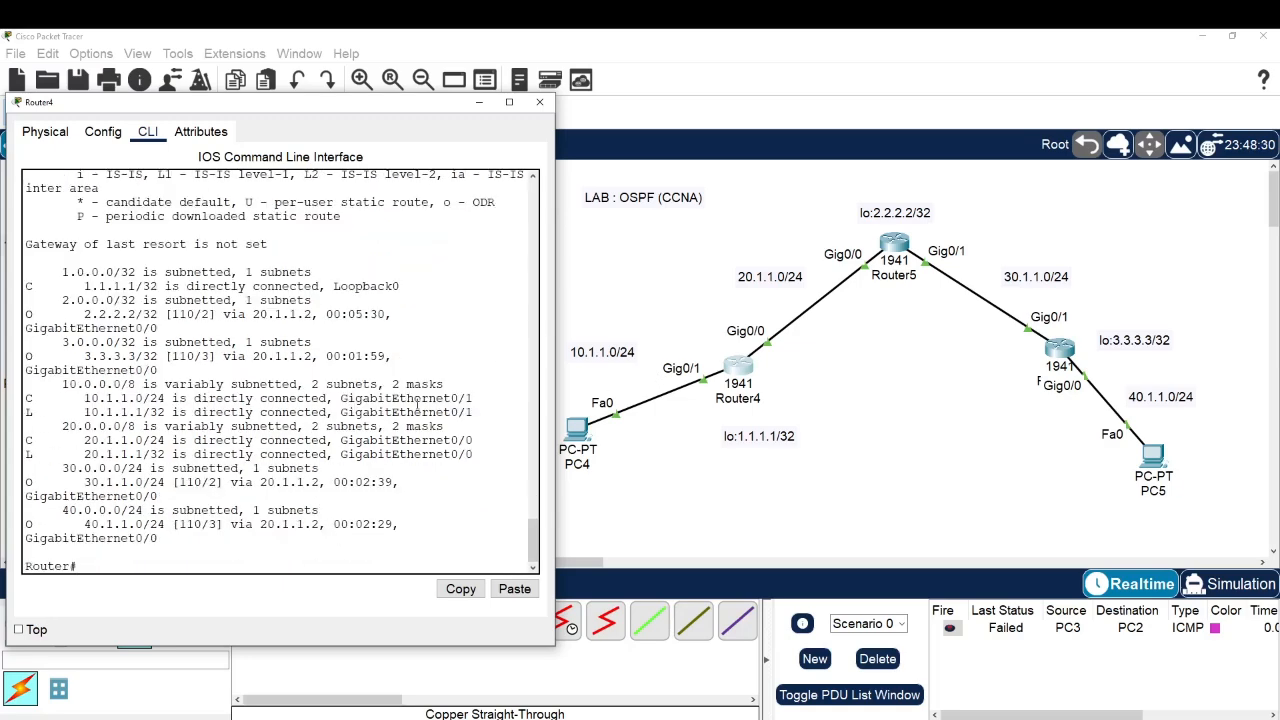
Step: Maximize Router4's window and examine its routes to 2.2.2.2/32, 3.3.3.3/32, 30.1.1.0/24 and 40.1.1.0/24
left_click(509, 102)
left_click_drag(55, 415, 152, 415)
left_click_drag(72, 443, 145, 443)
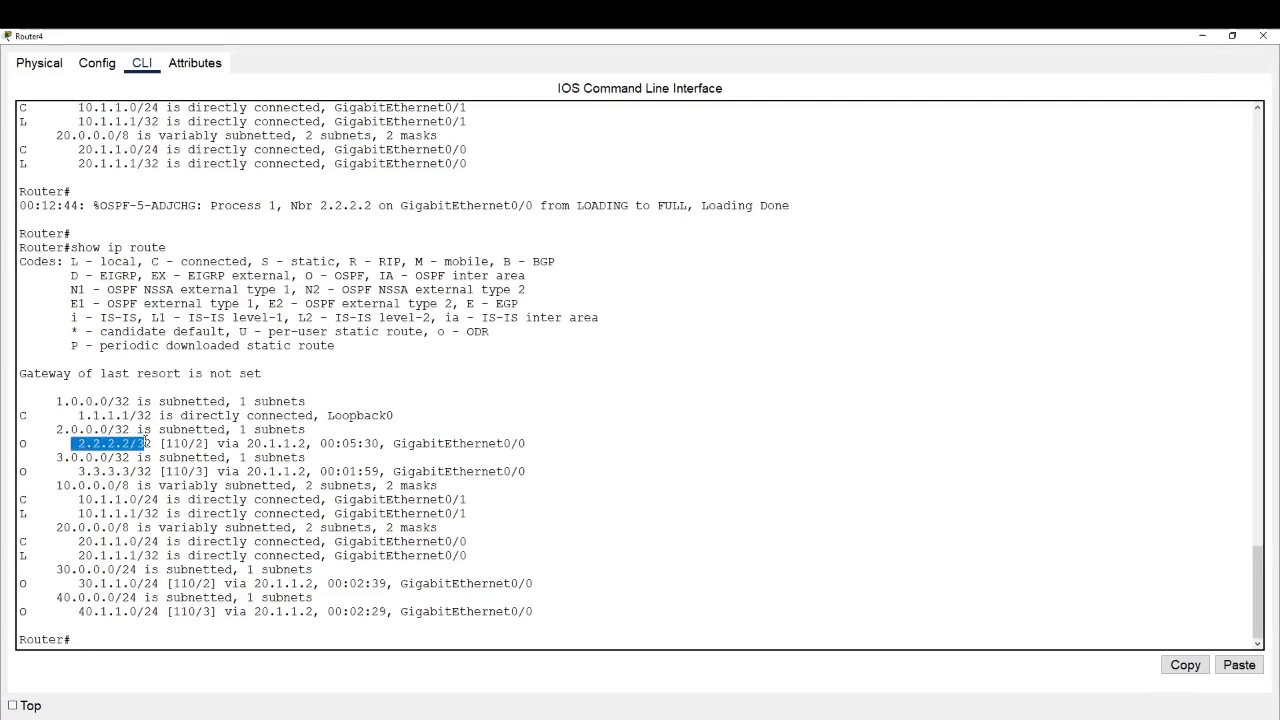
left_click_drag(70, 471, 146, 471)
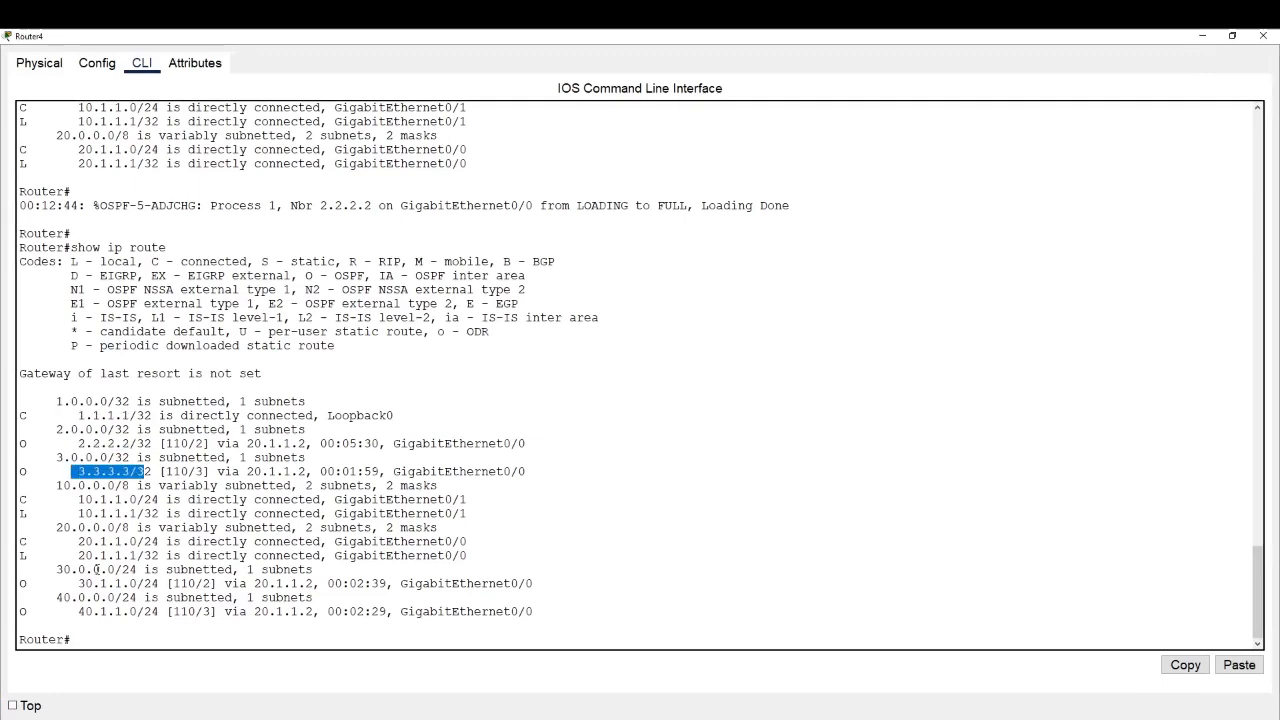
left_click_drag(56, 569, 117, 612)
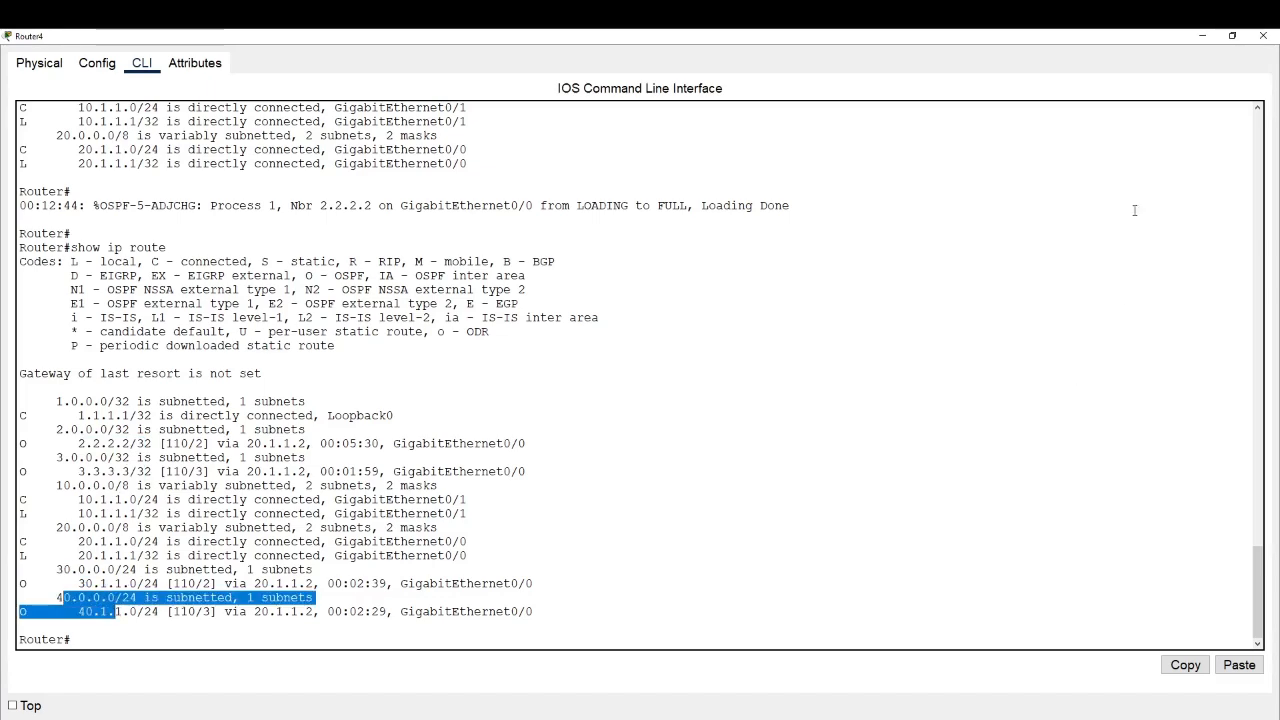
Step: Restore Router4's window size, return to the topology and check the 20.1.1.0/24 and 10.1.1.0/24 network labels beside Router4
left_click(1232, 35)
left_click(907, 517)
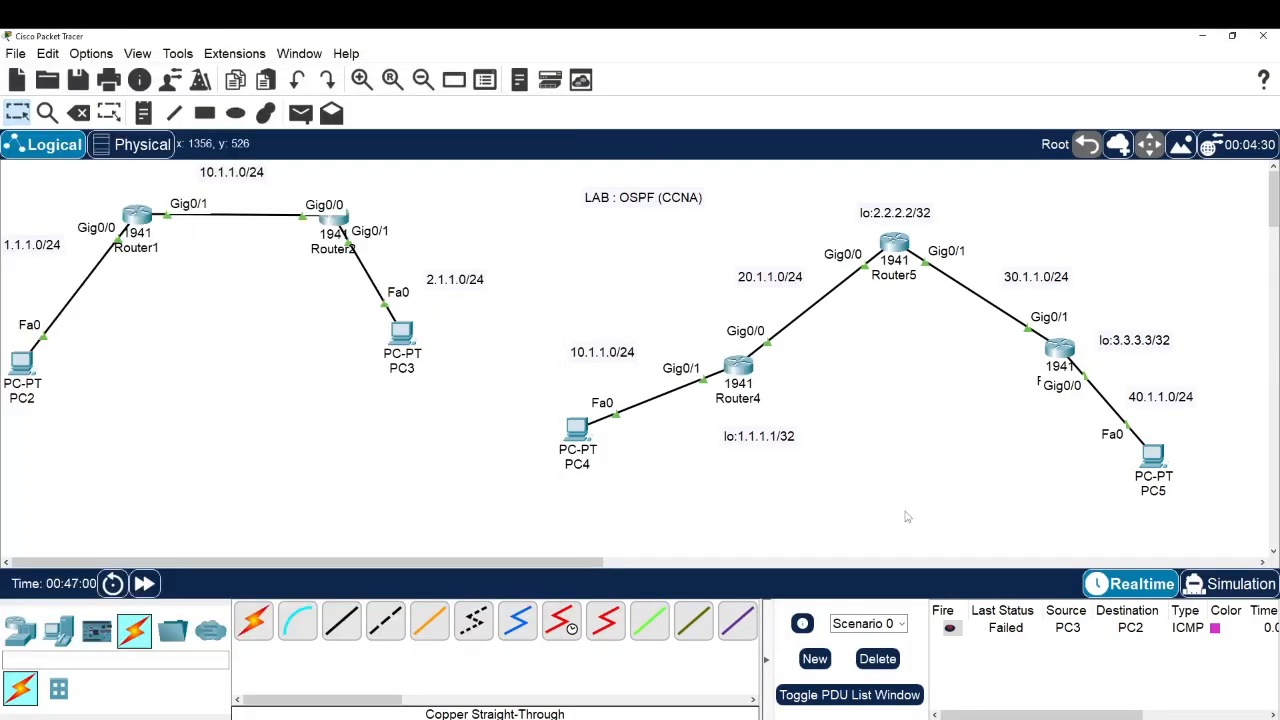
left_click_drag(717, 300, 809, 254)
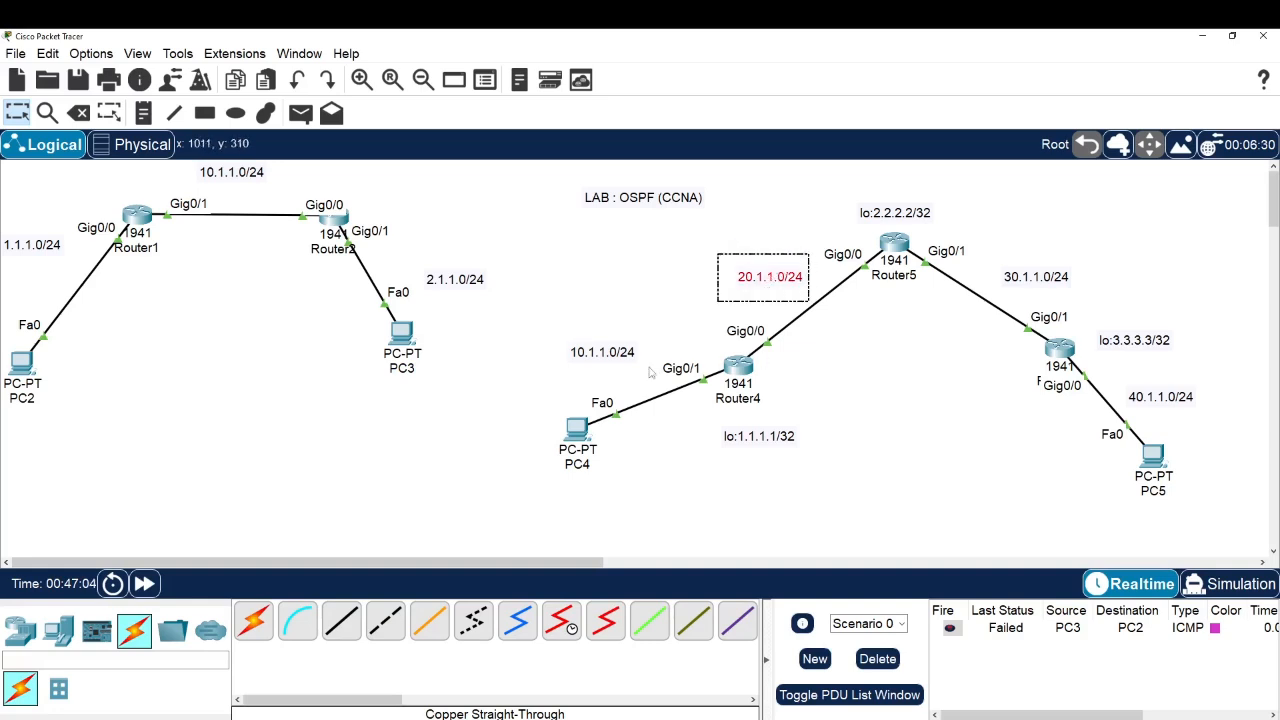
left_click_drag(649, 372, 563, 320)
left_click(840, 378)
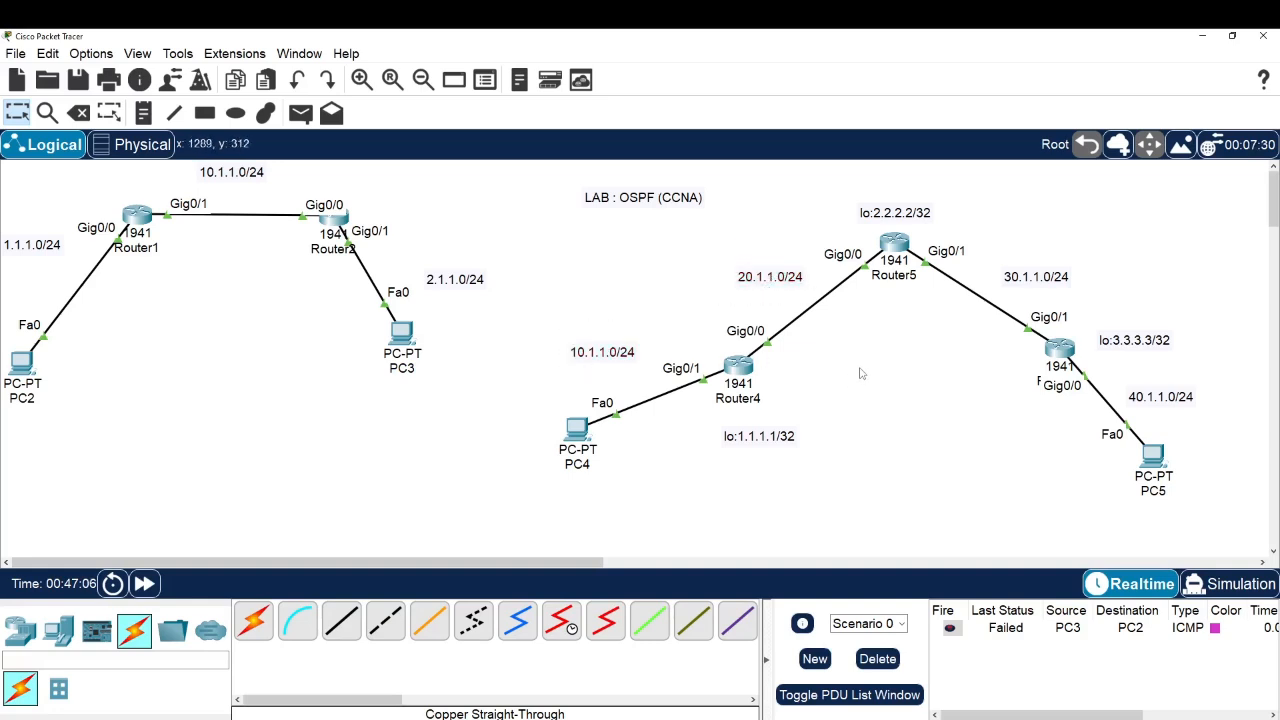
Step: Reopen Router4's command line and review its full list of routes beside the topology
left_click(736, 369)
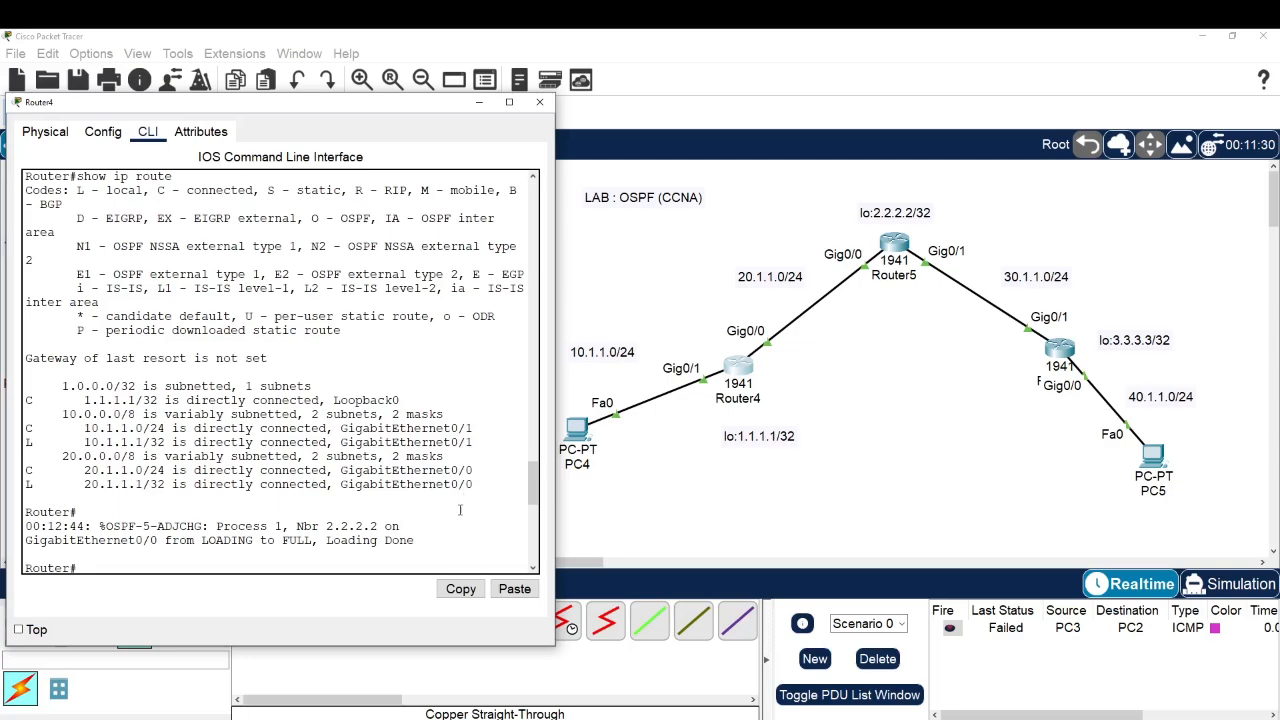
key("Up")
key("Return")
left_click_drag(406, 532, 57, 258)
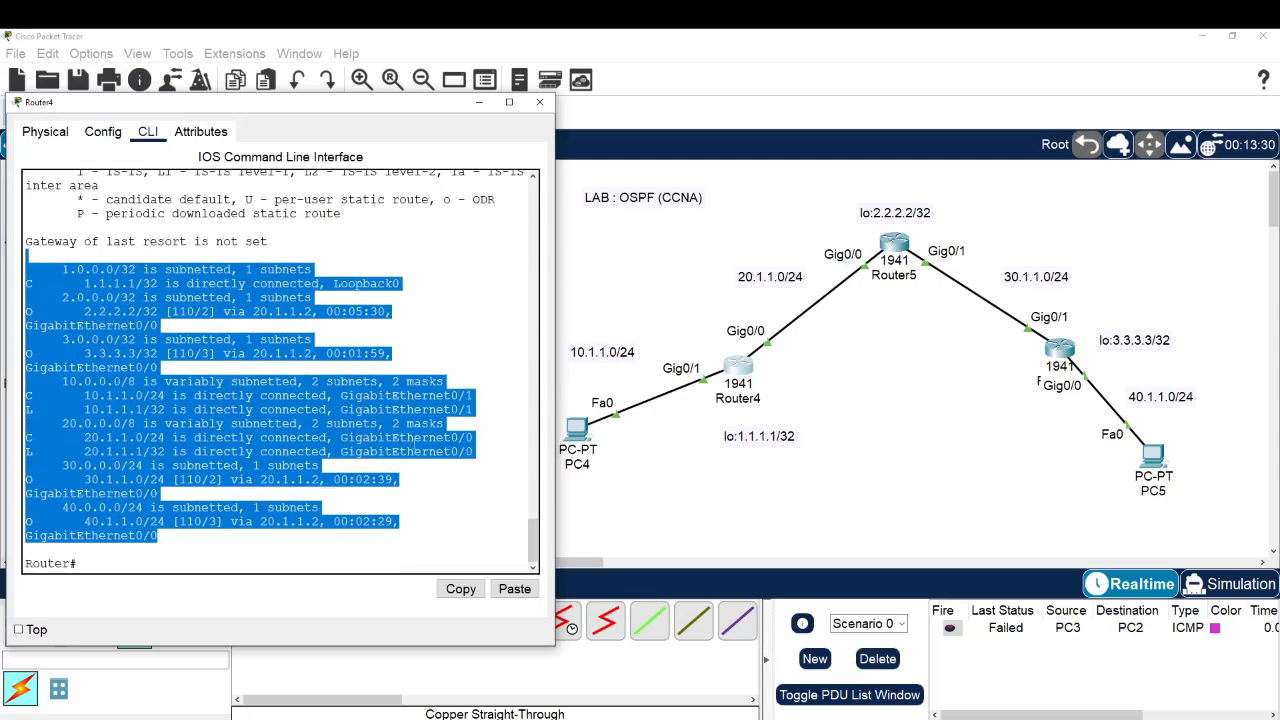
left_click(459, 520)
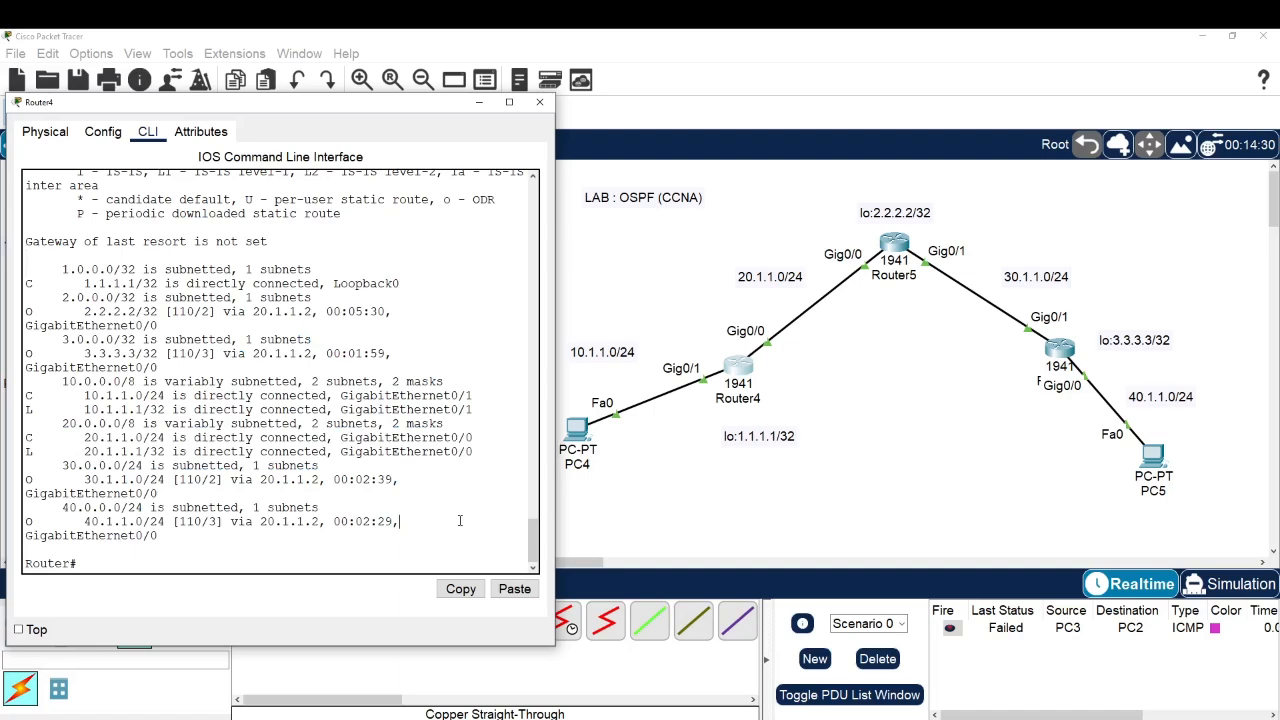